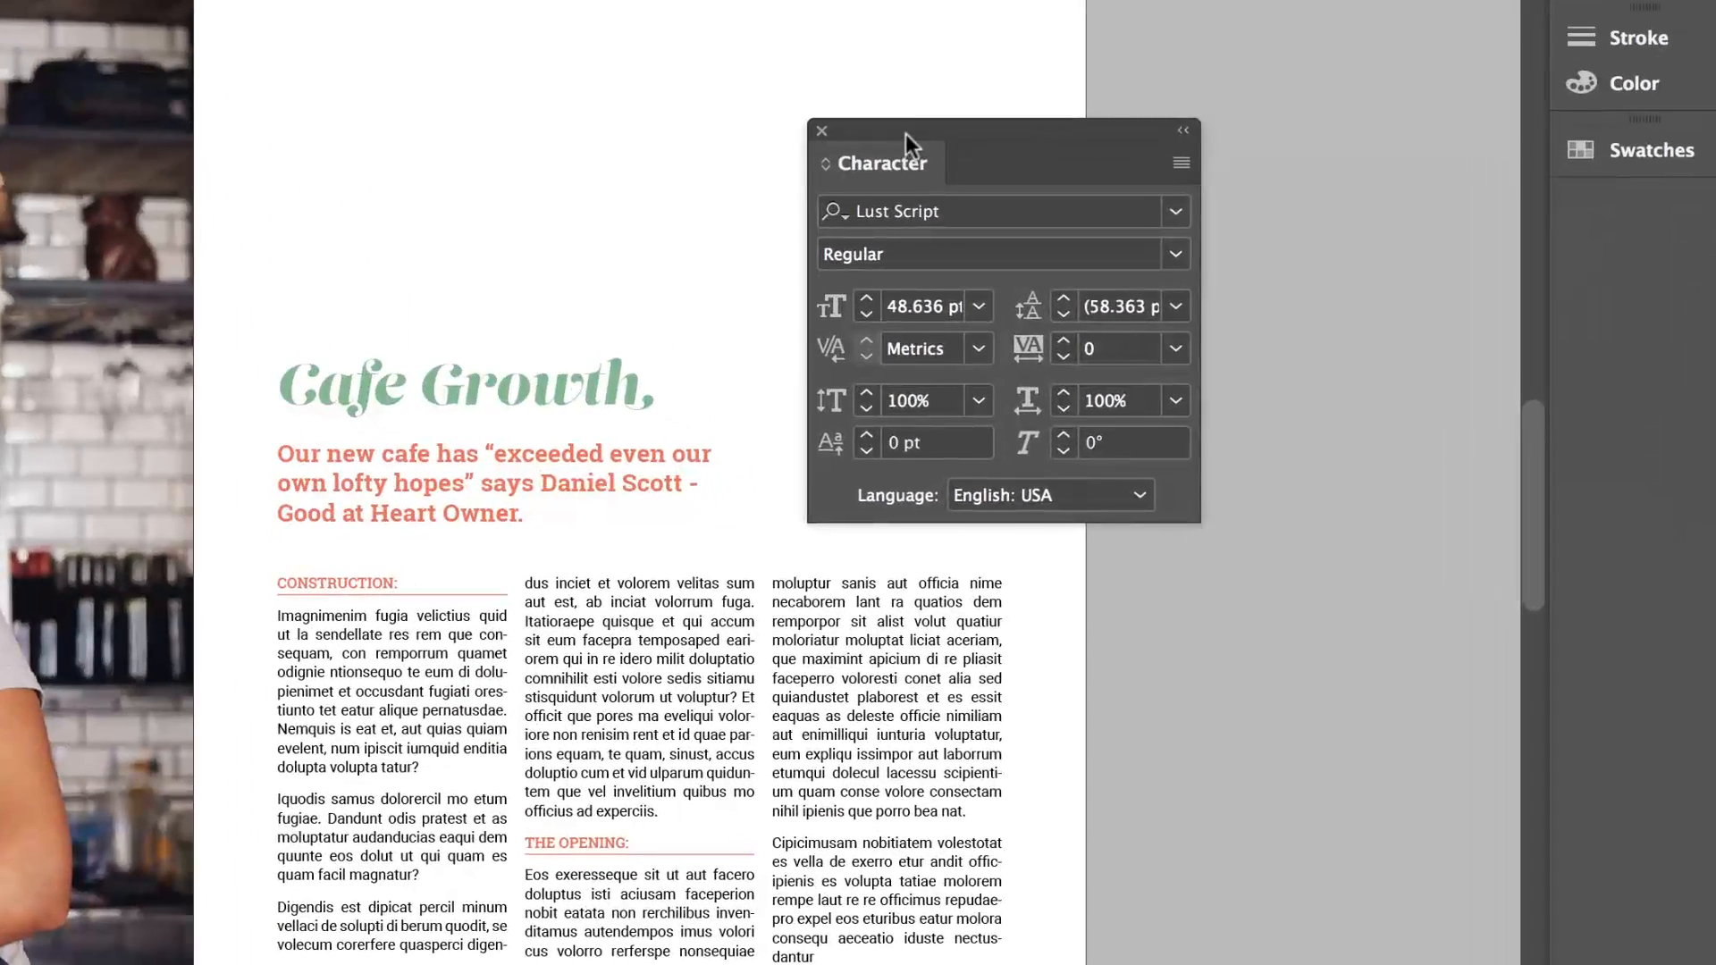
Change the "Cafe Growth" heading's font to Playfair Display Black Italic, found by filtering for fonts similar to its current one.
left_click_drag(904, 132, 1022, 83)
left_click(394, 367)
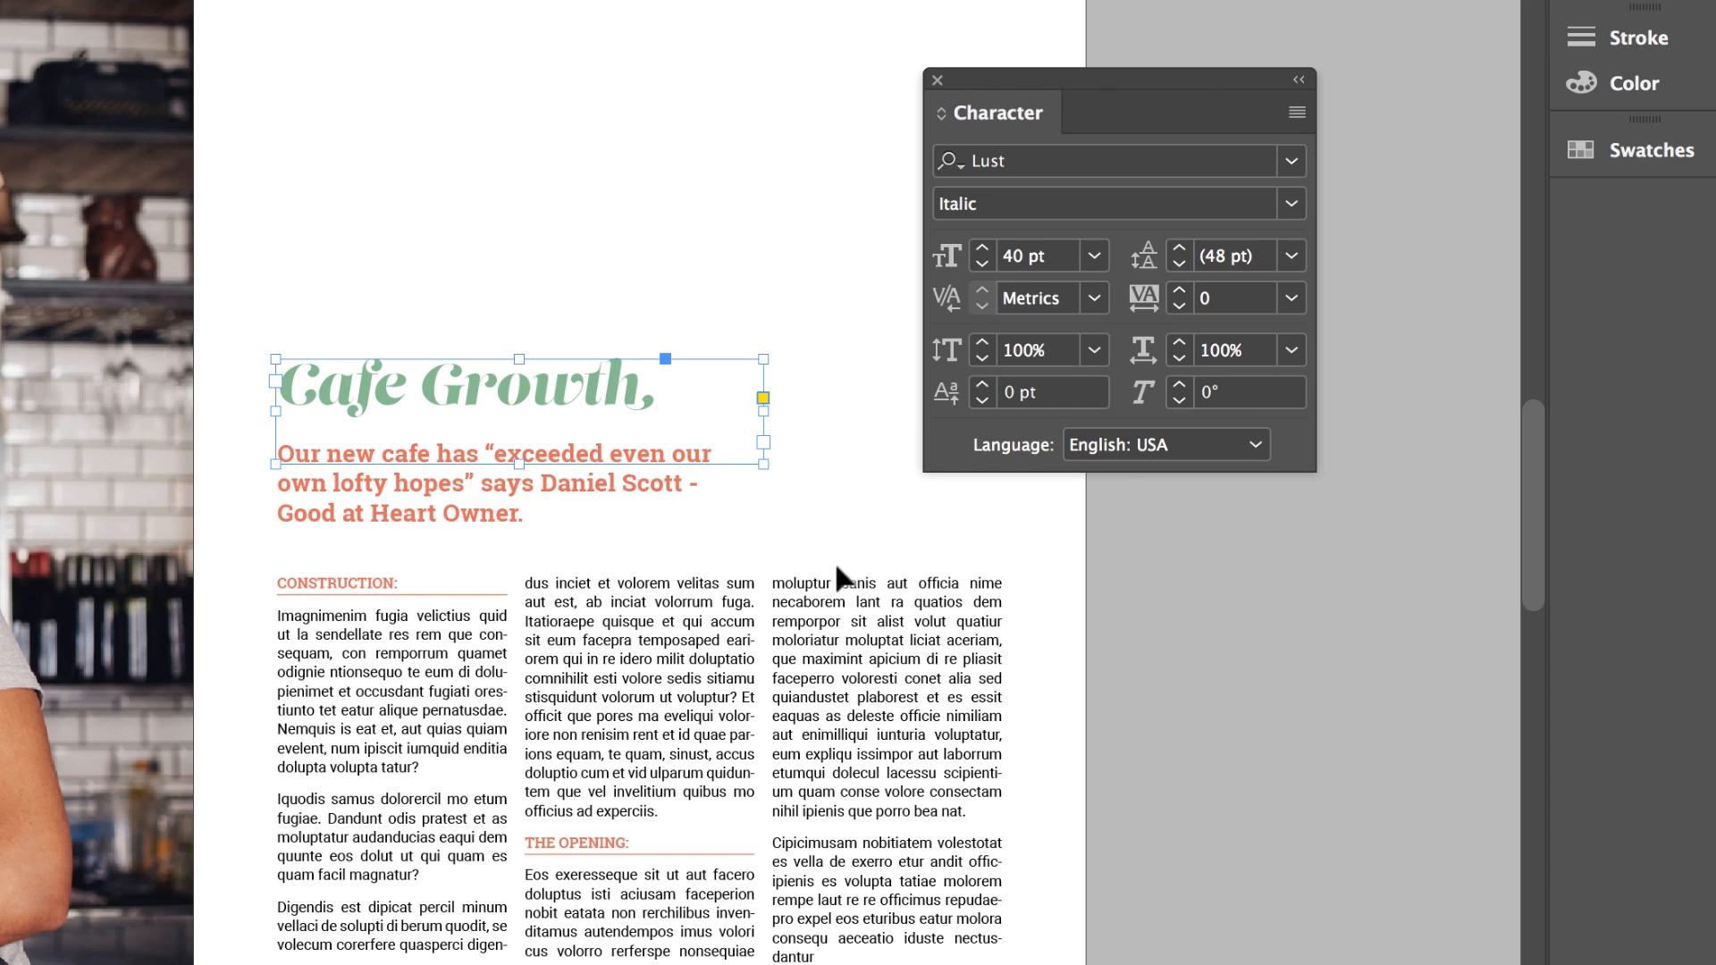
left_click(1290, 161)
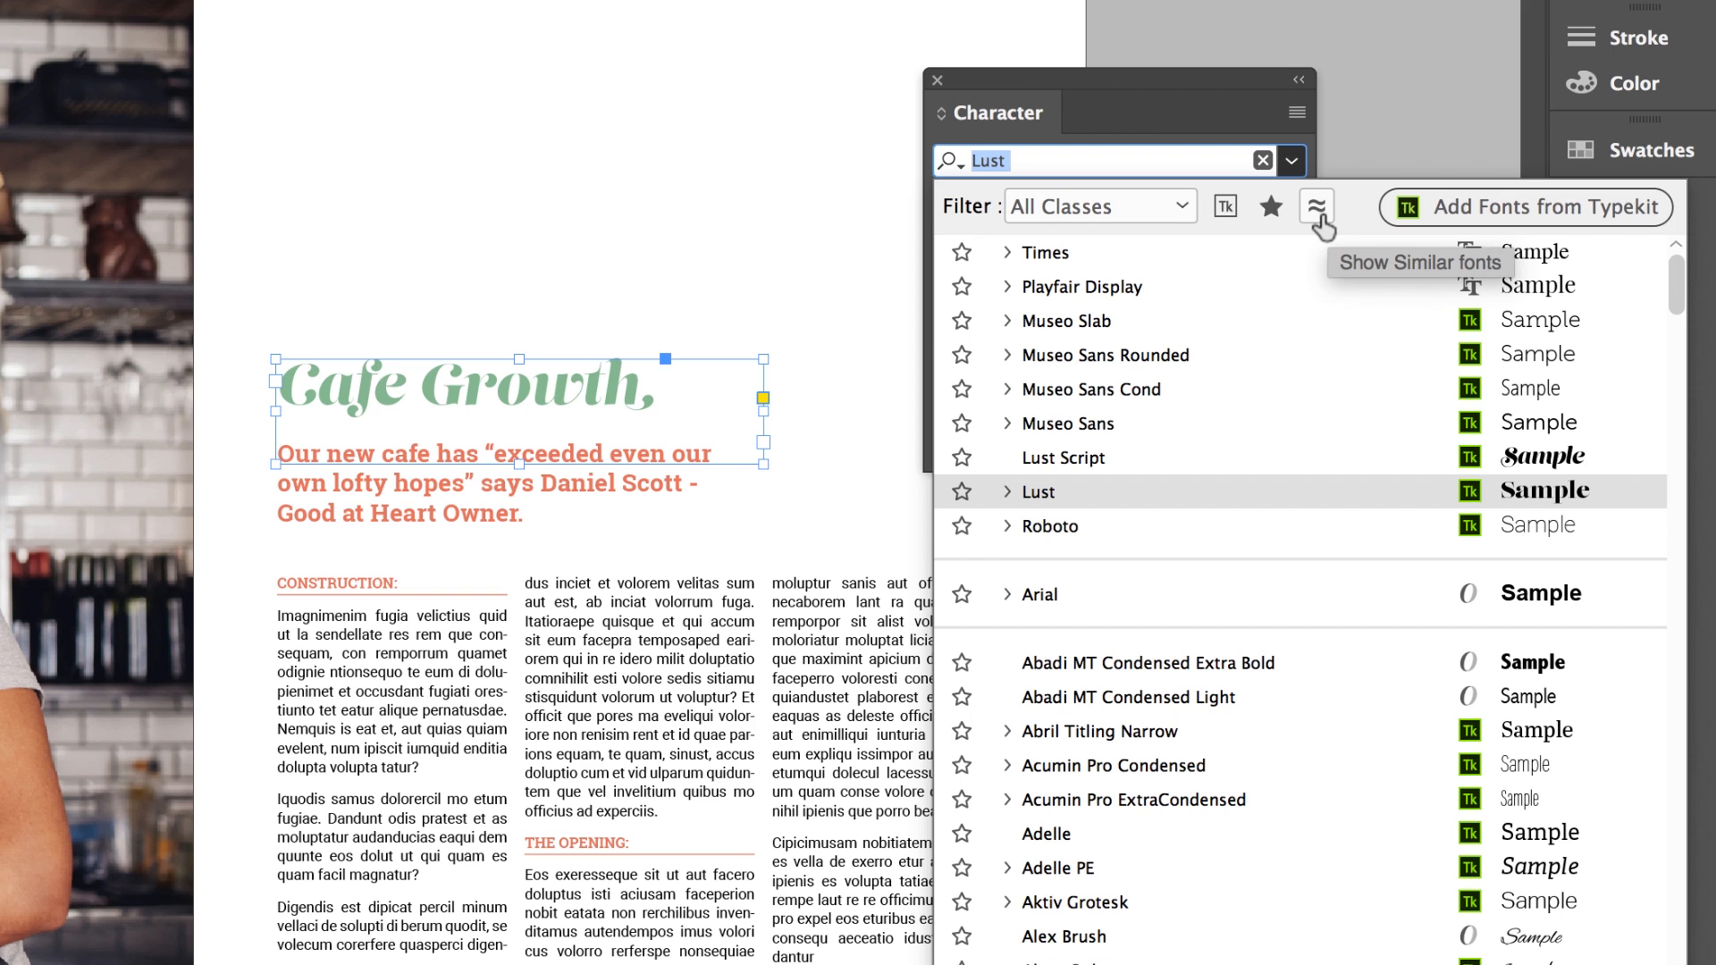
left_click(1317, 211)
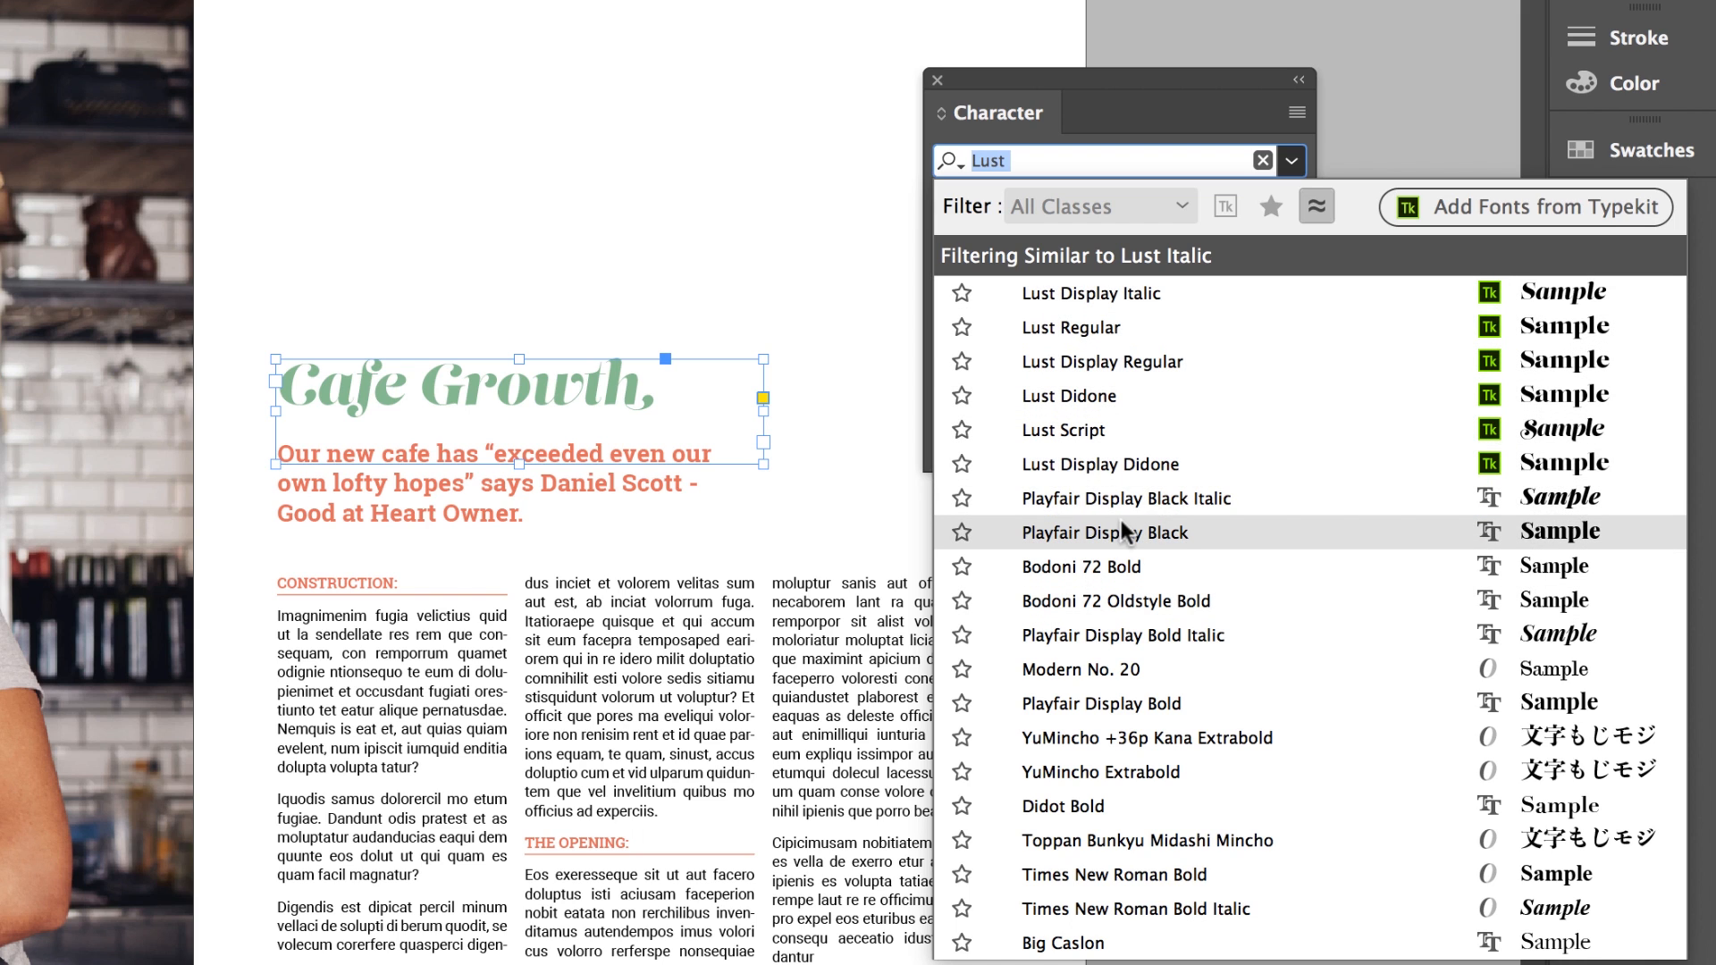
left_click(1183, 501)
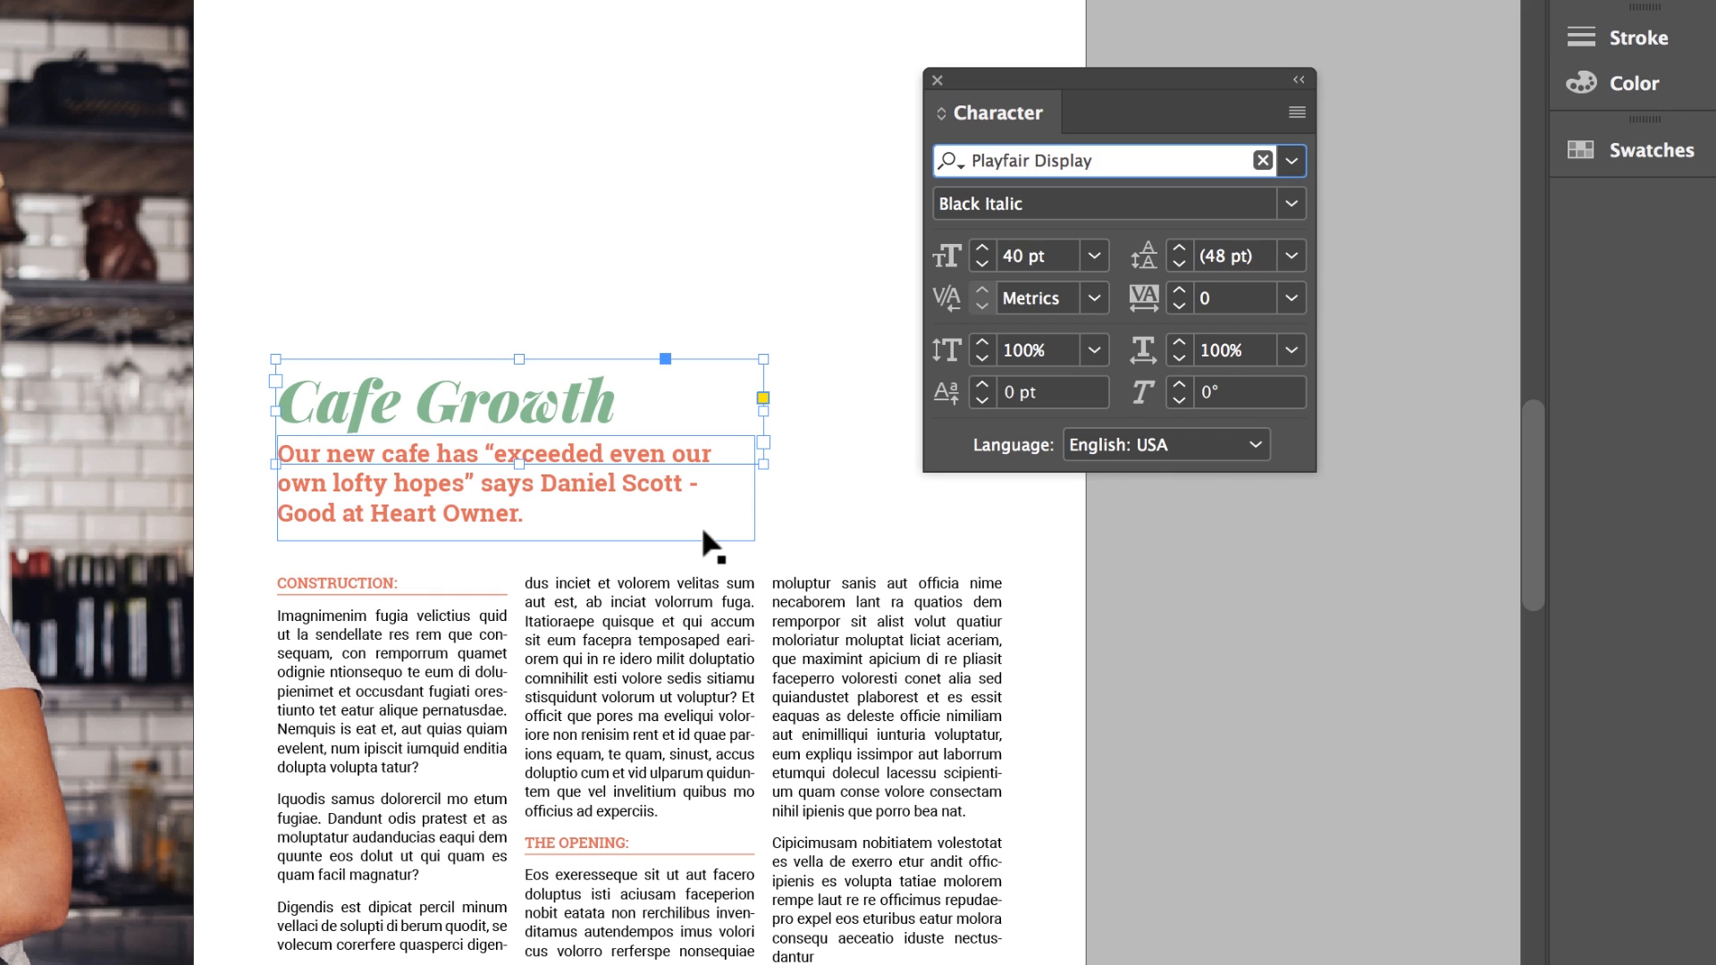
Turn off the similar-fonts filter and browse the Slab Serif and Handwritten font classes.
left_click(1294, 164)
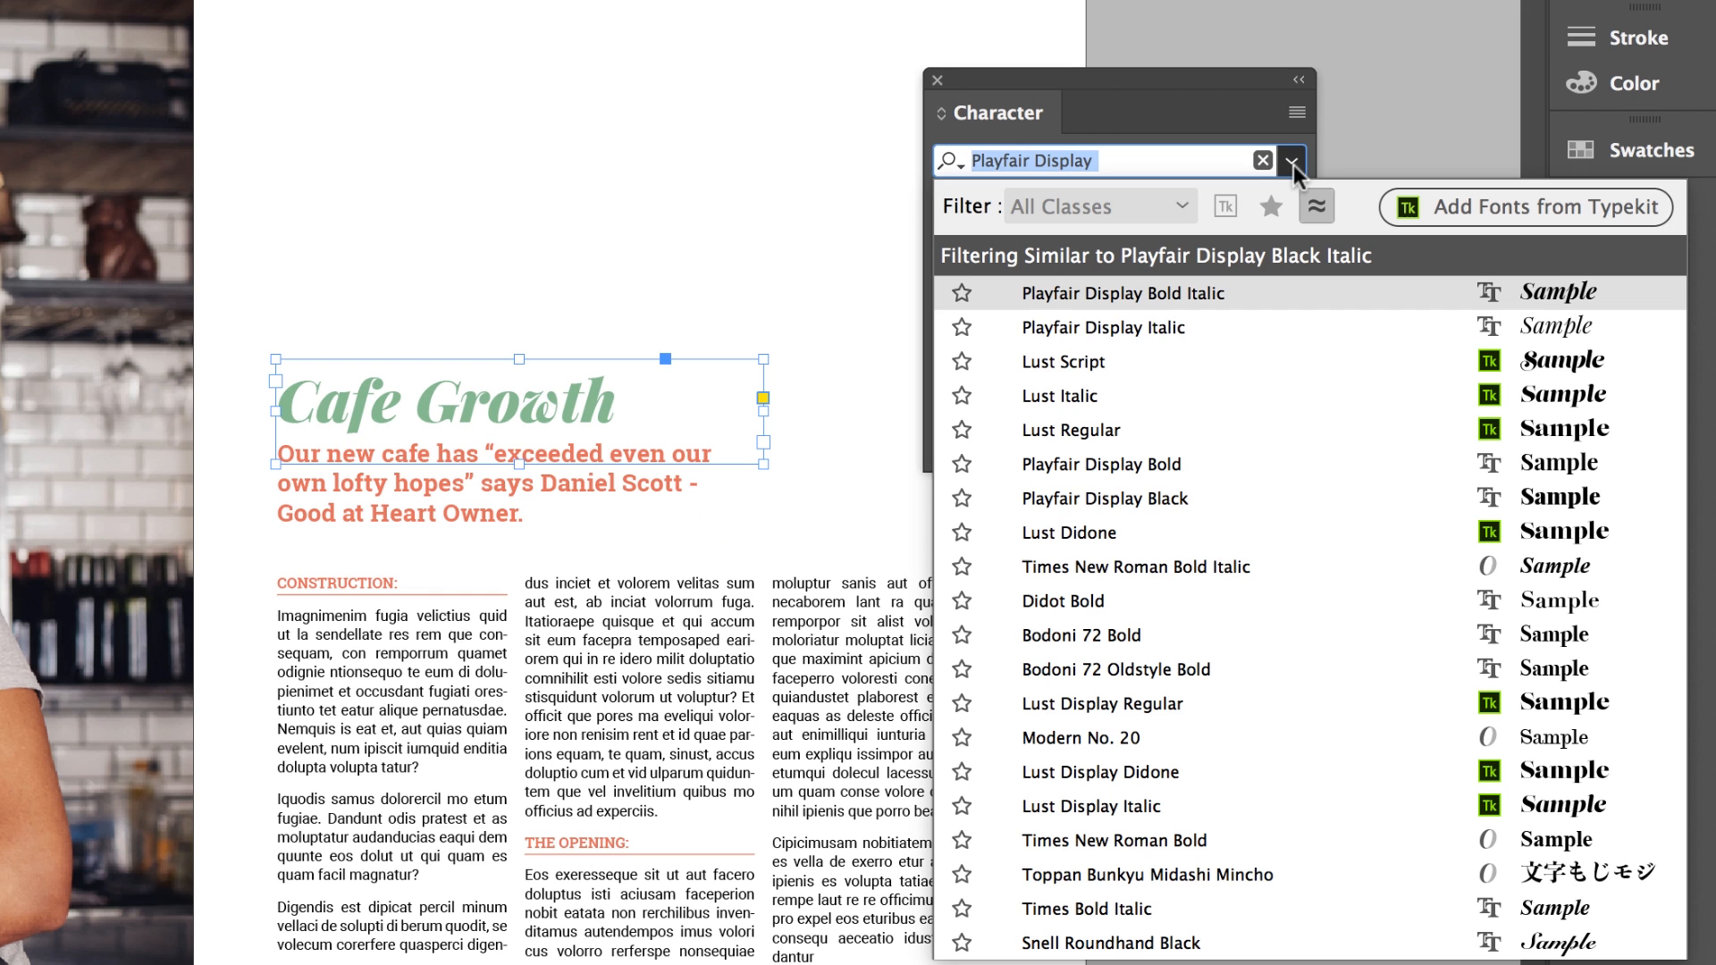
left_click(1331, 207)
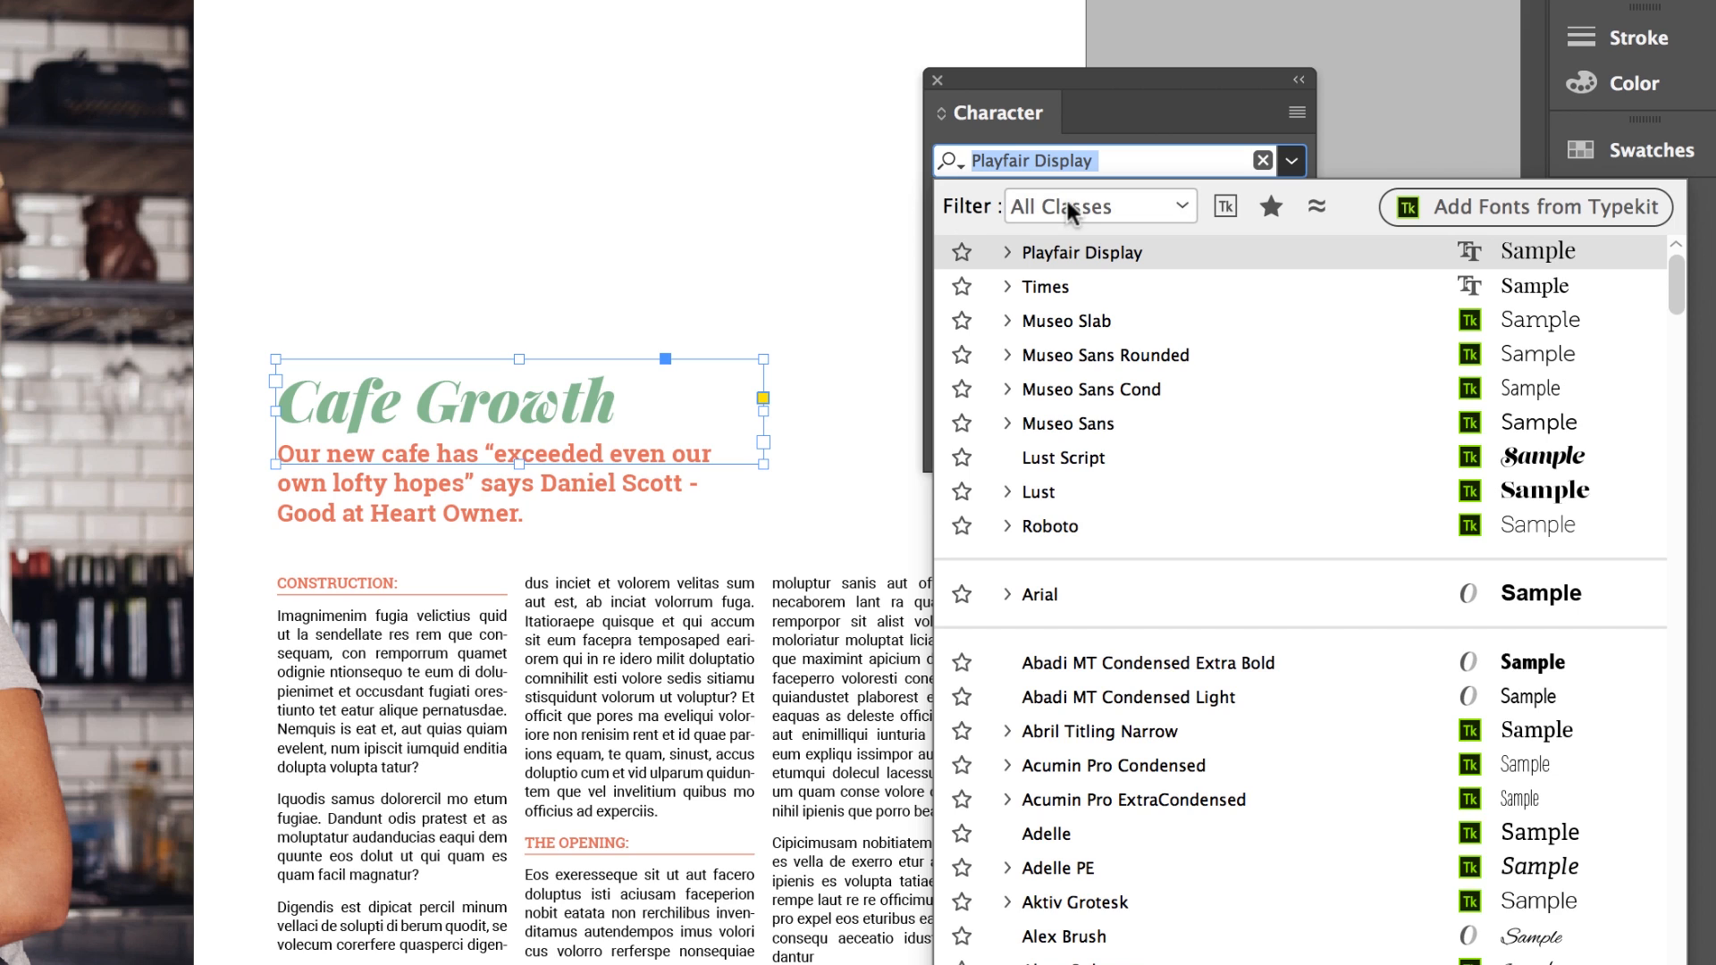
left_click(1150, 207)
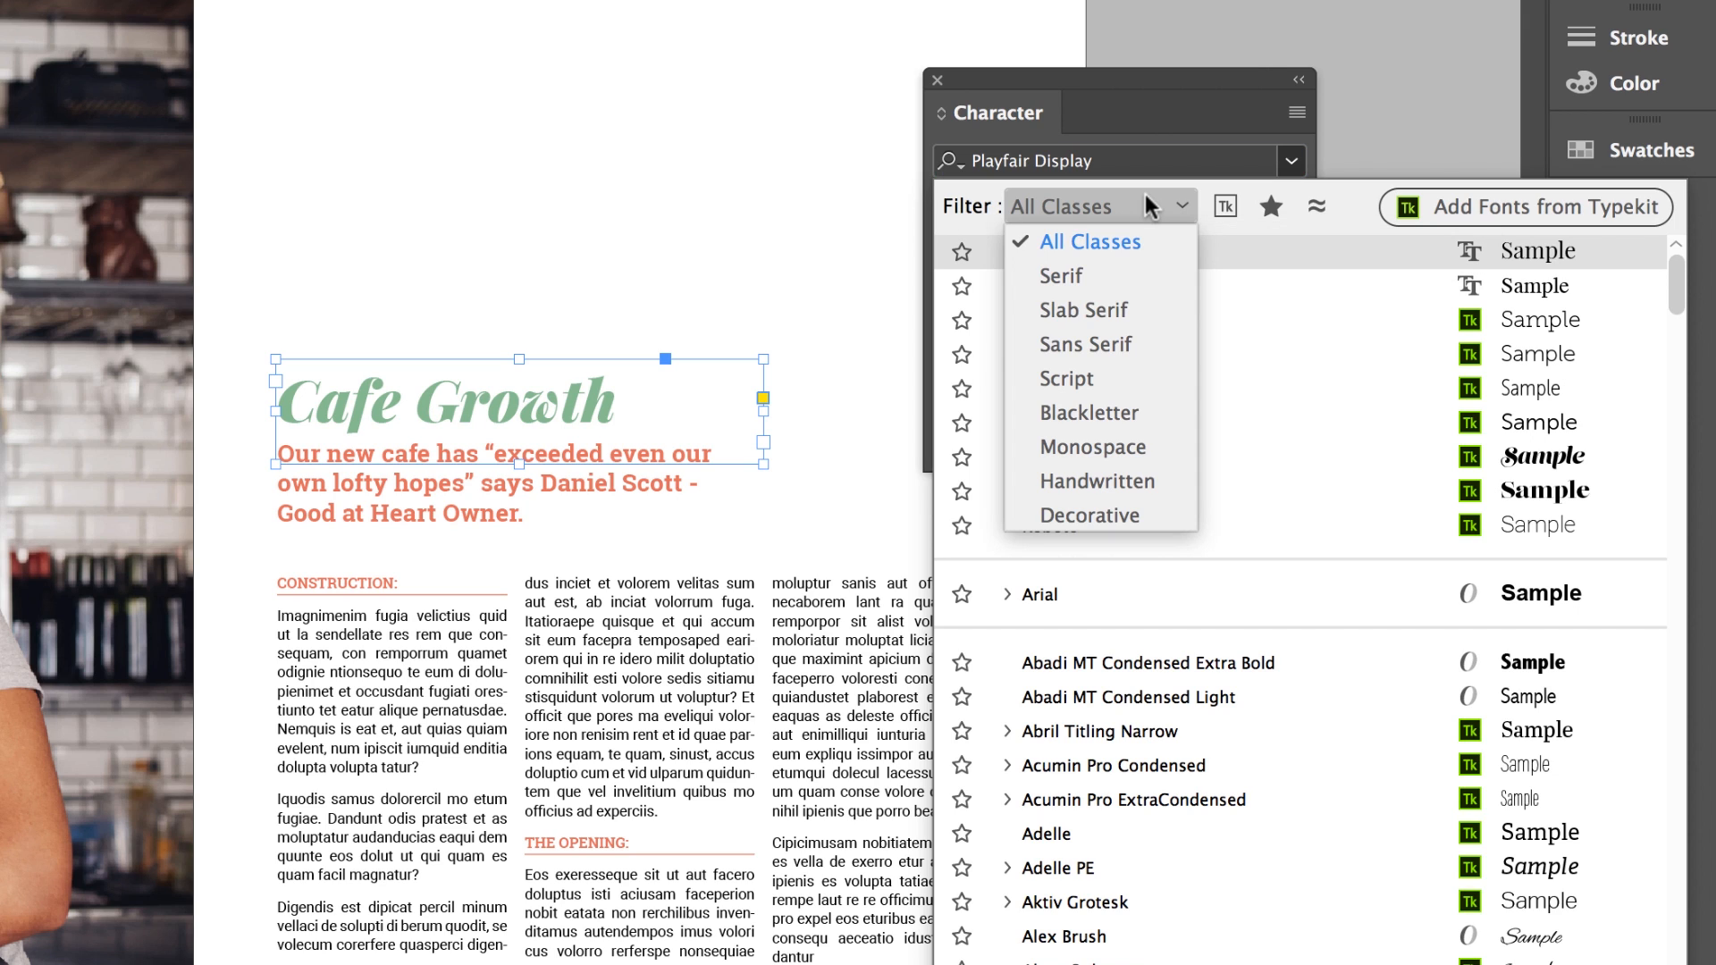
left_click(1088, 311)
left_click(1115, 210)
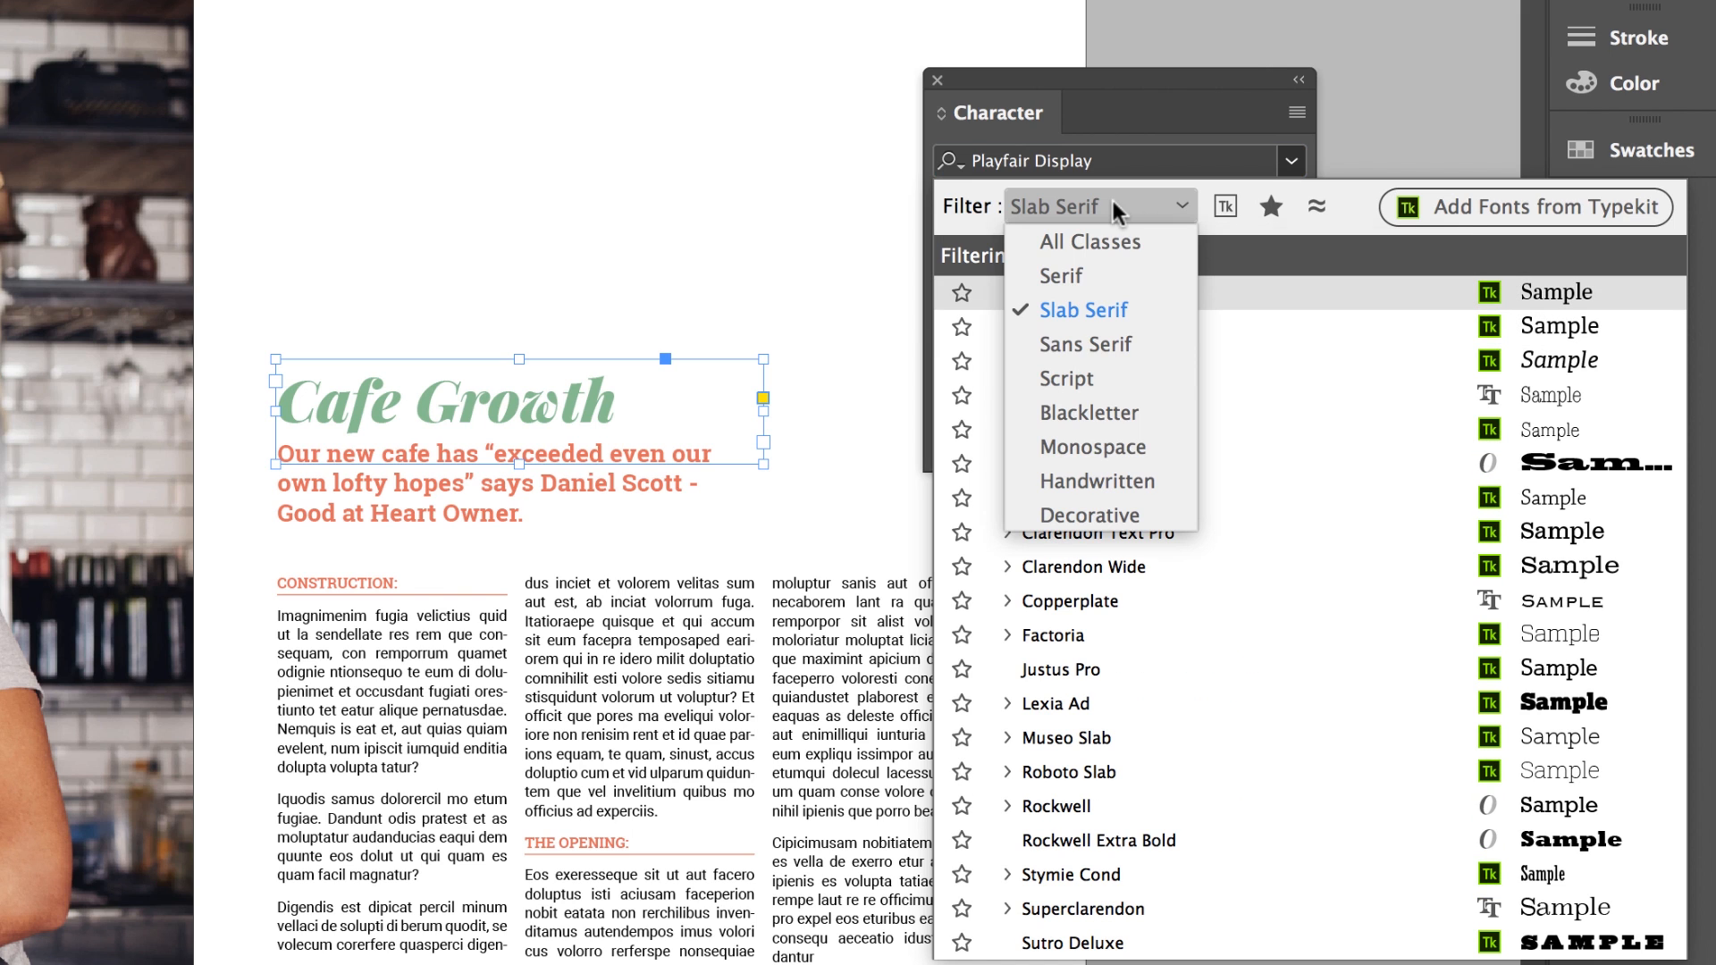
left_click(1077, 475)
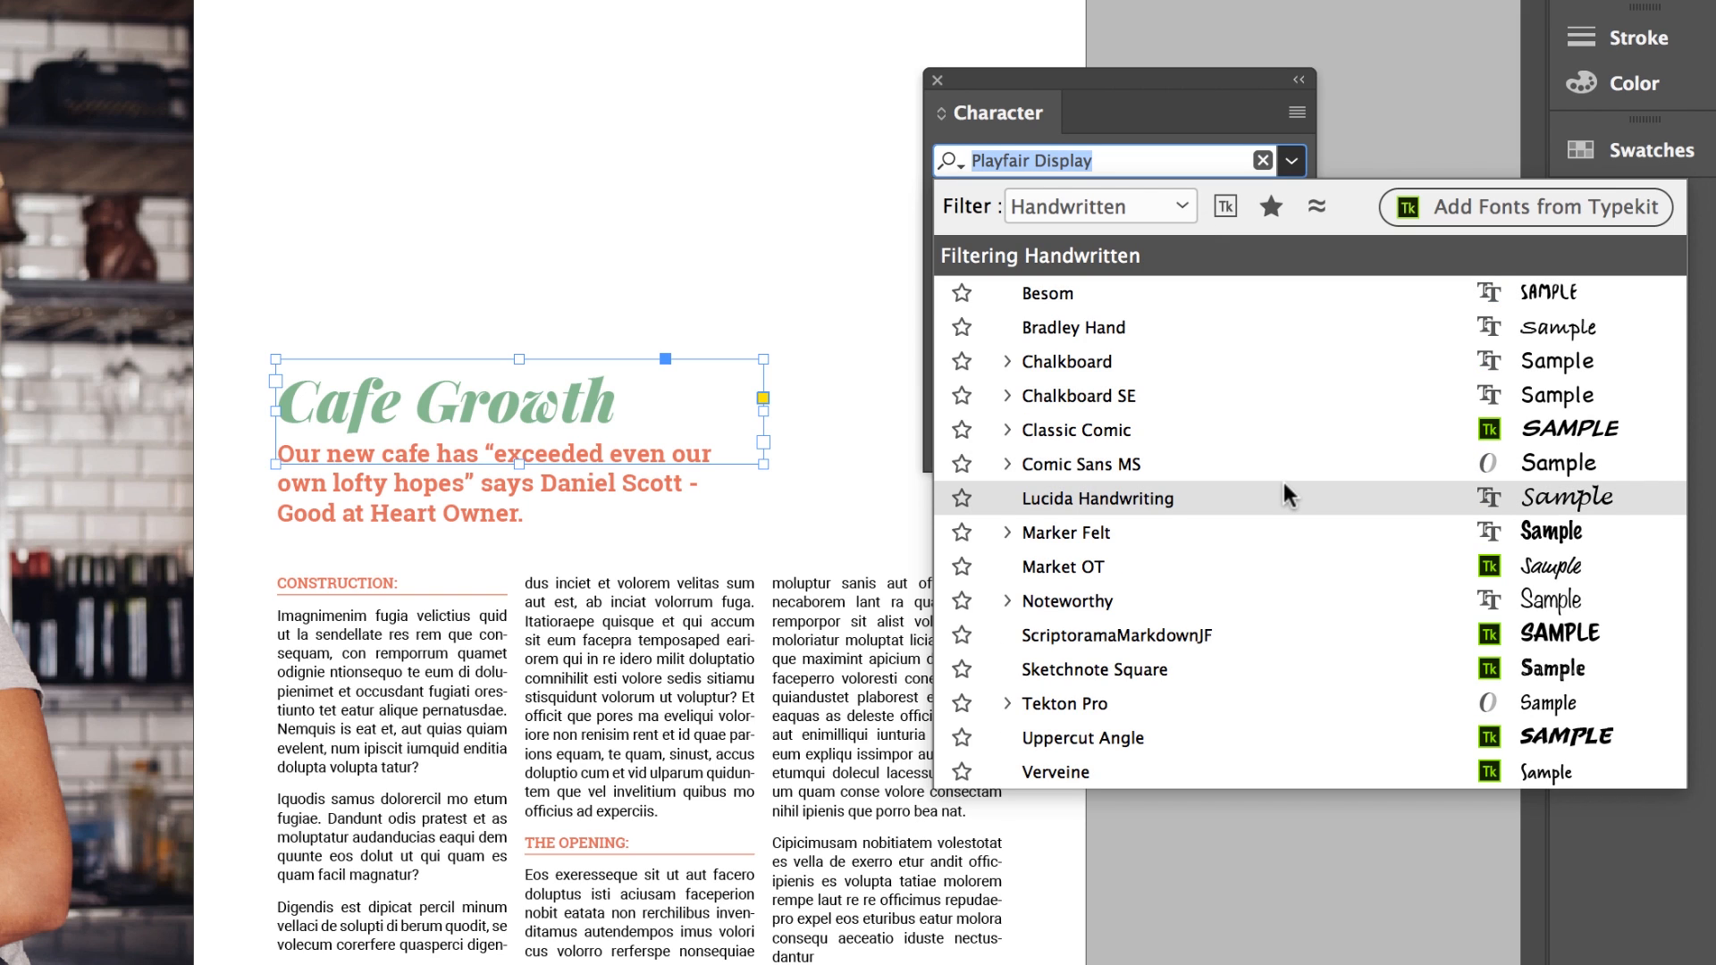
Filter the font list to the Slab Serif class and apply Museo Slab to the heading.
left_click(1169, 207)
left_click(1107, 310)
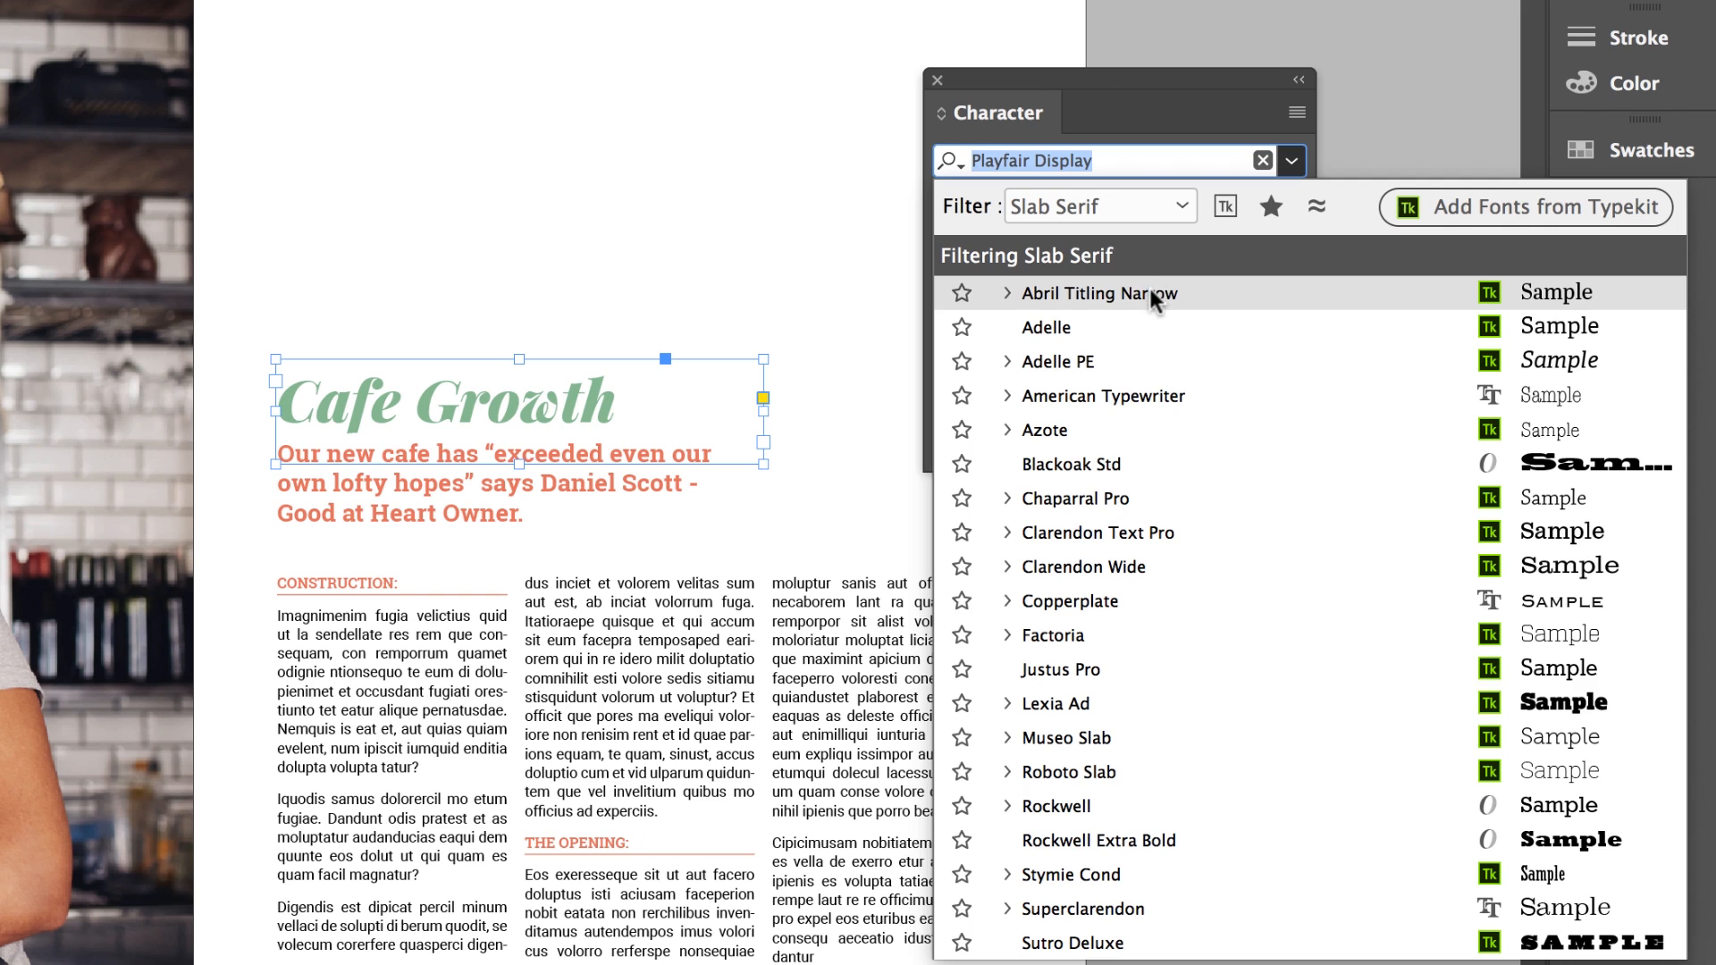
left_click(1068, 738)
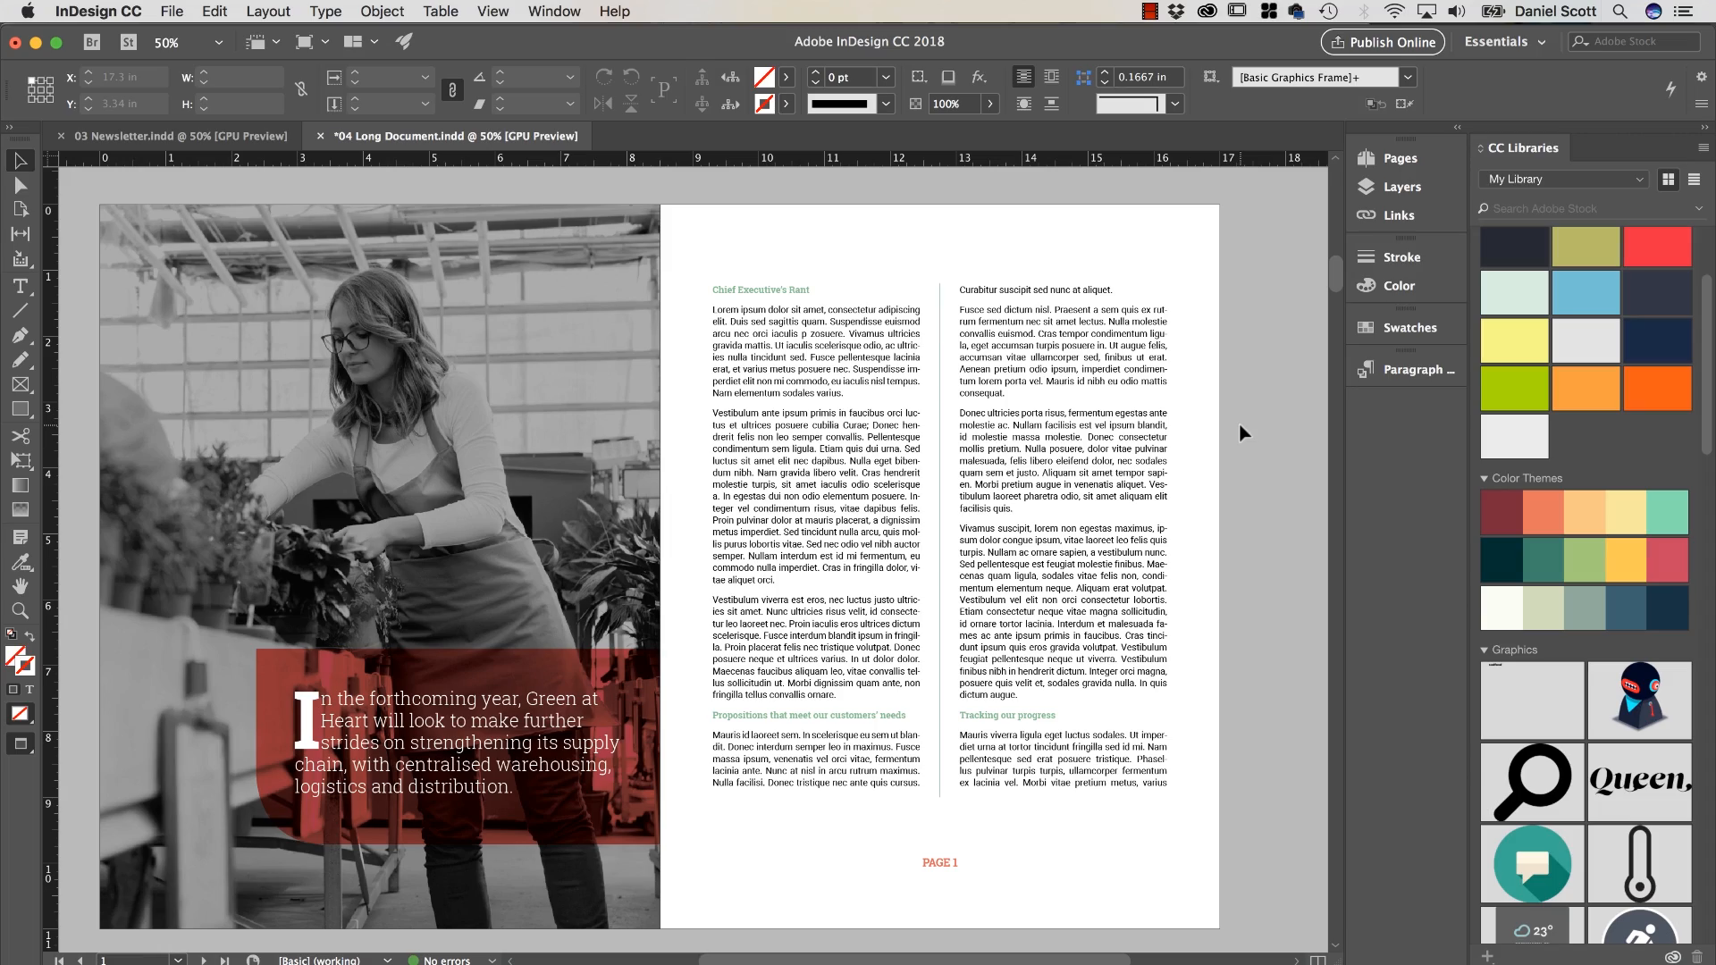
Open the paragraph shading settings for the first body paragraph under "Chief Executive's Rant".
key("super+equal")
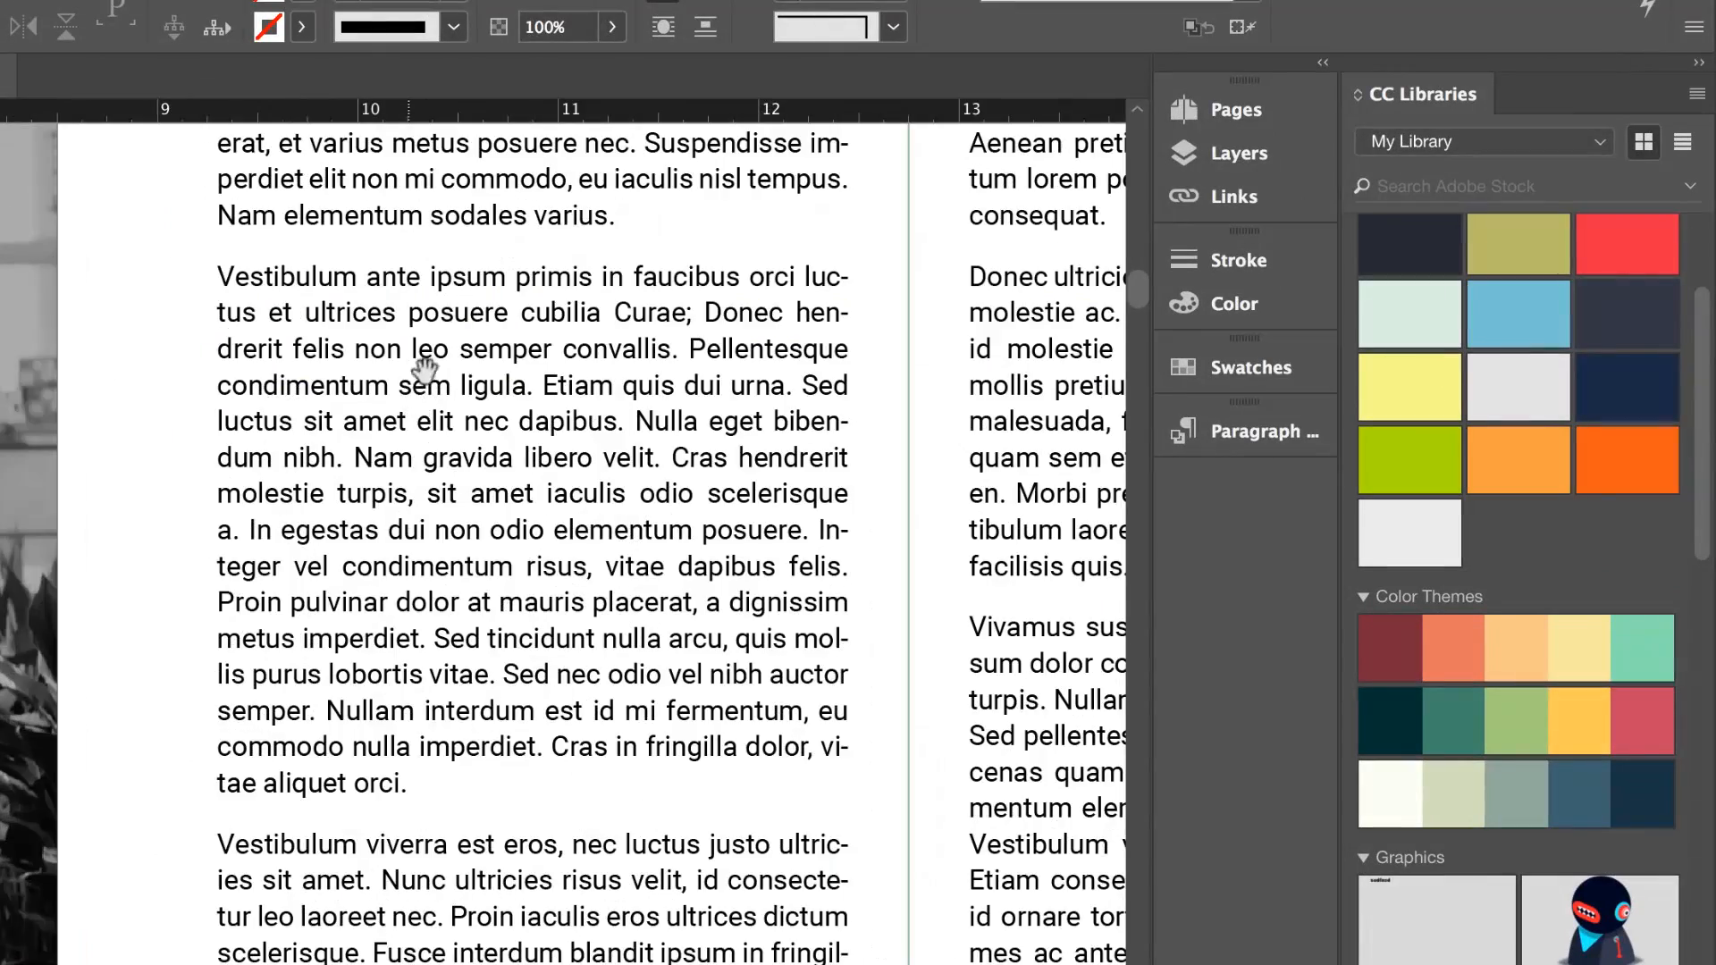
left_click_drag(426, 367, 336, 964)
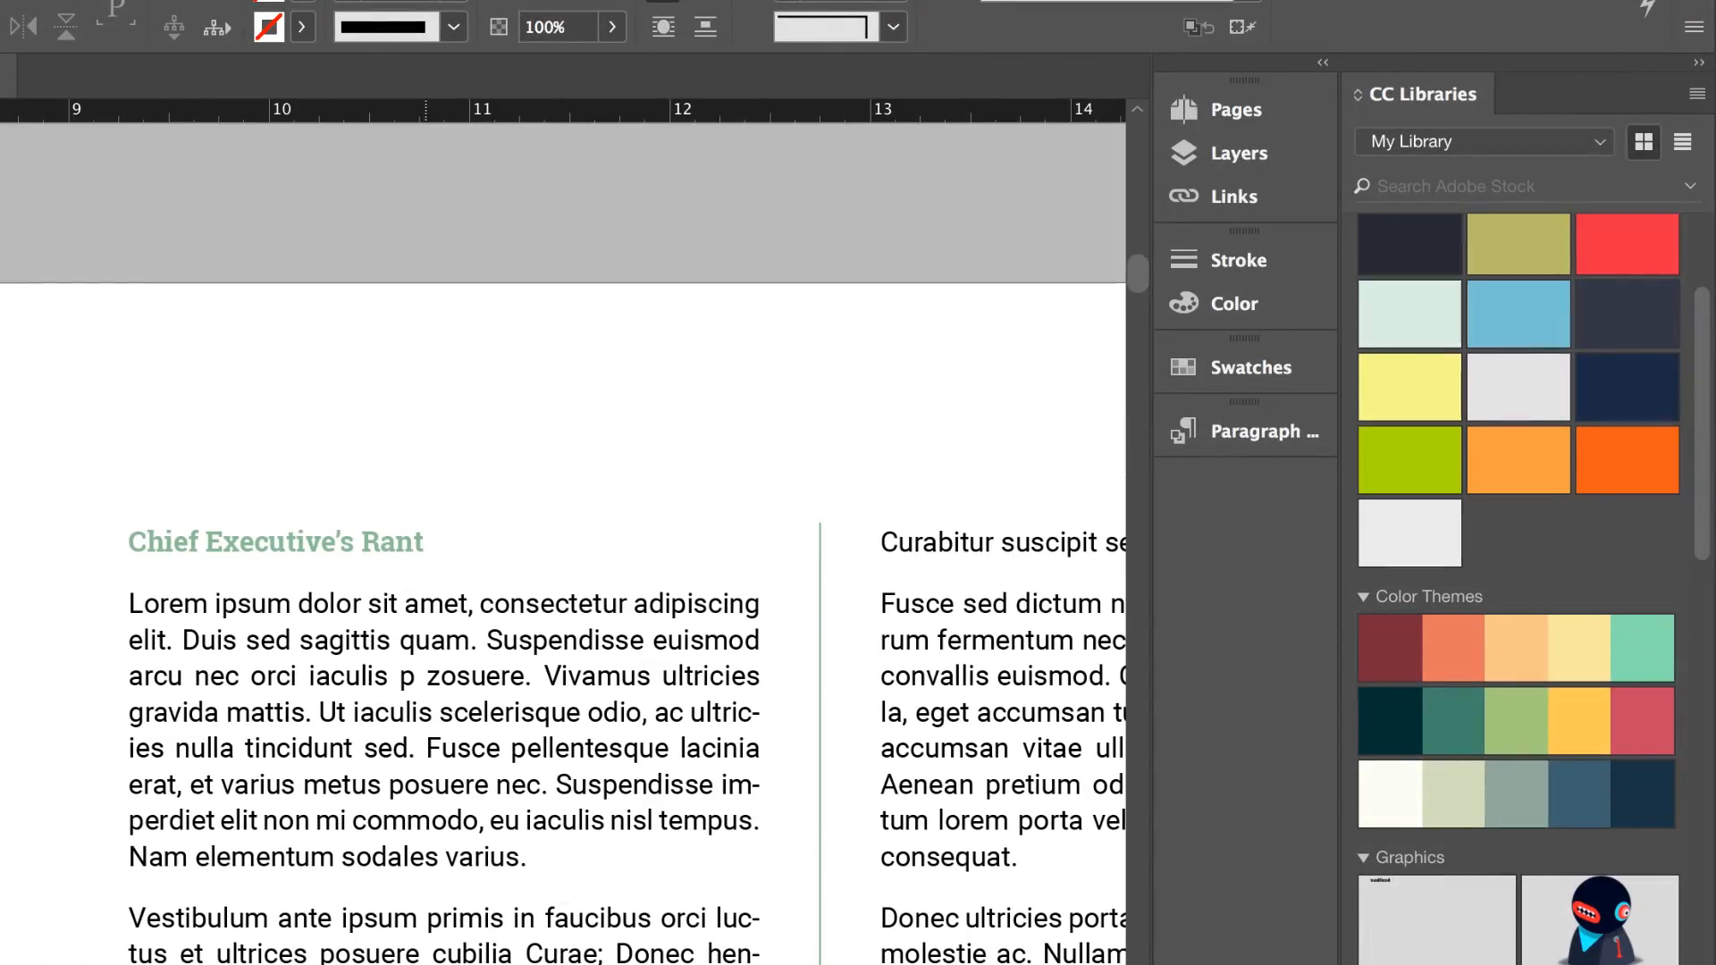
double_click(542, 677)
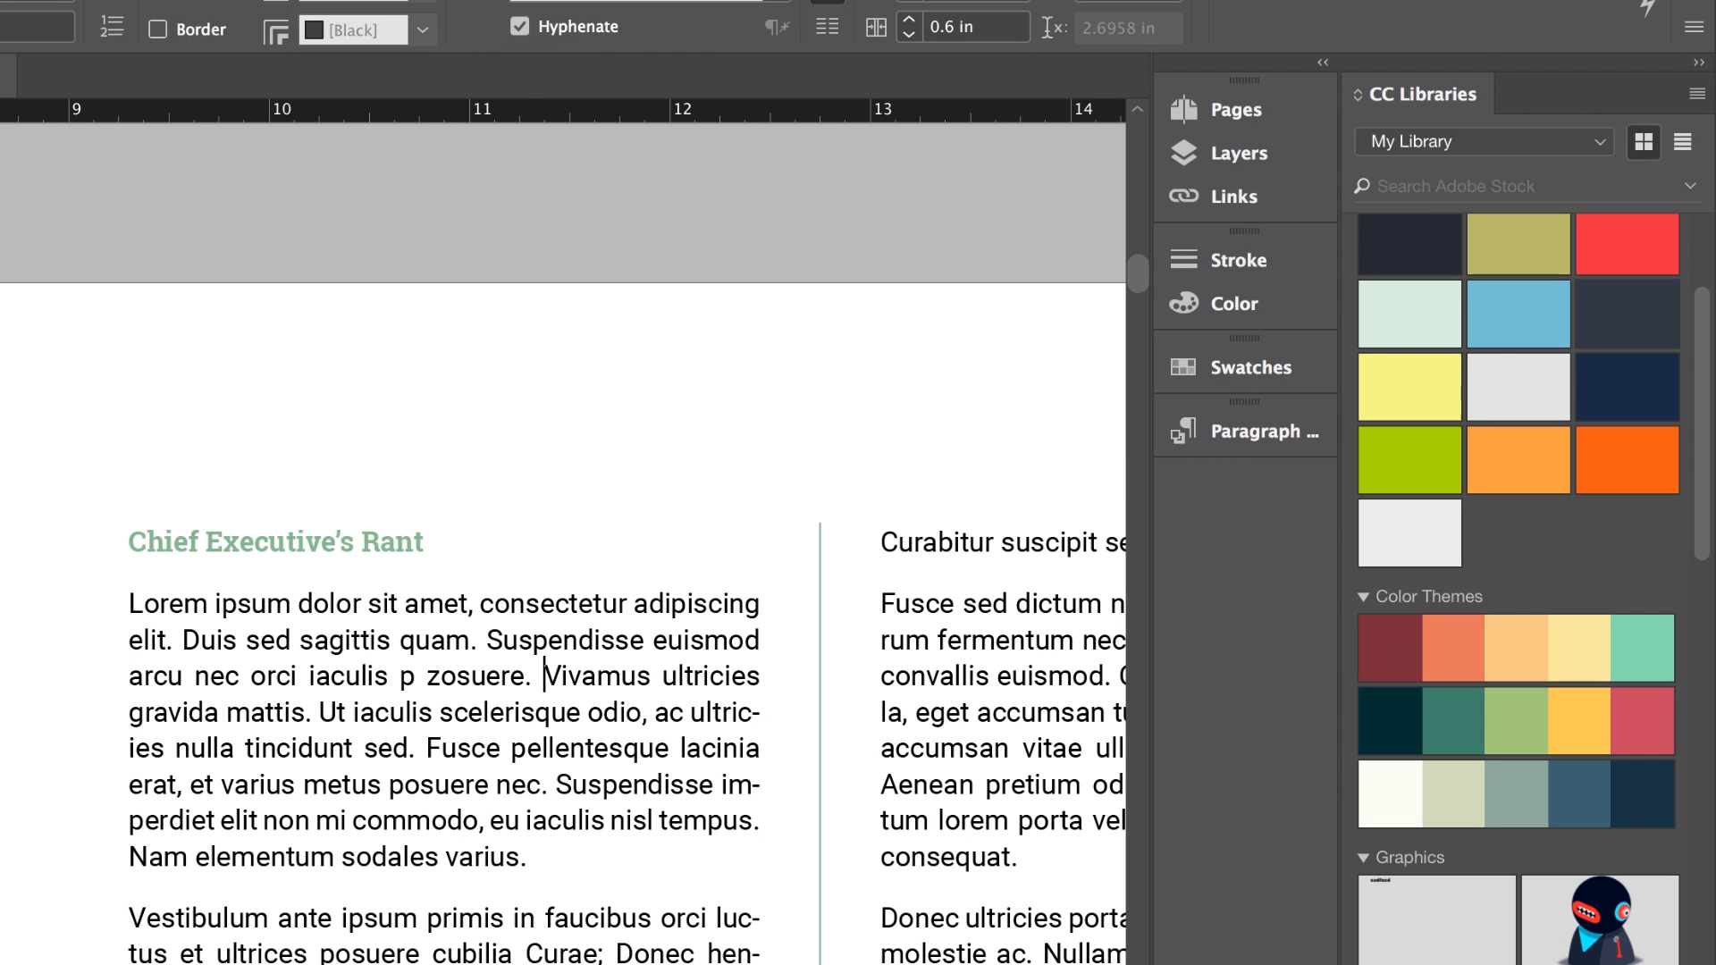
left_click(1694, 30)
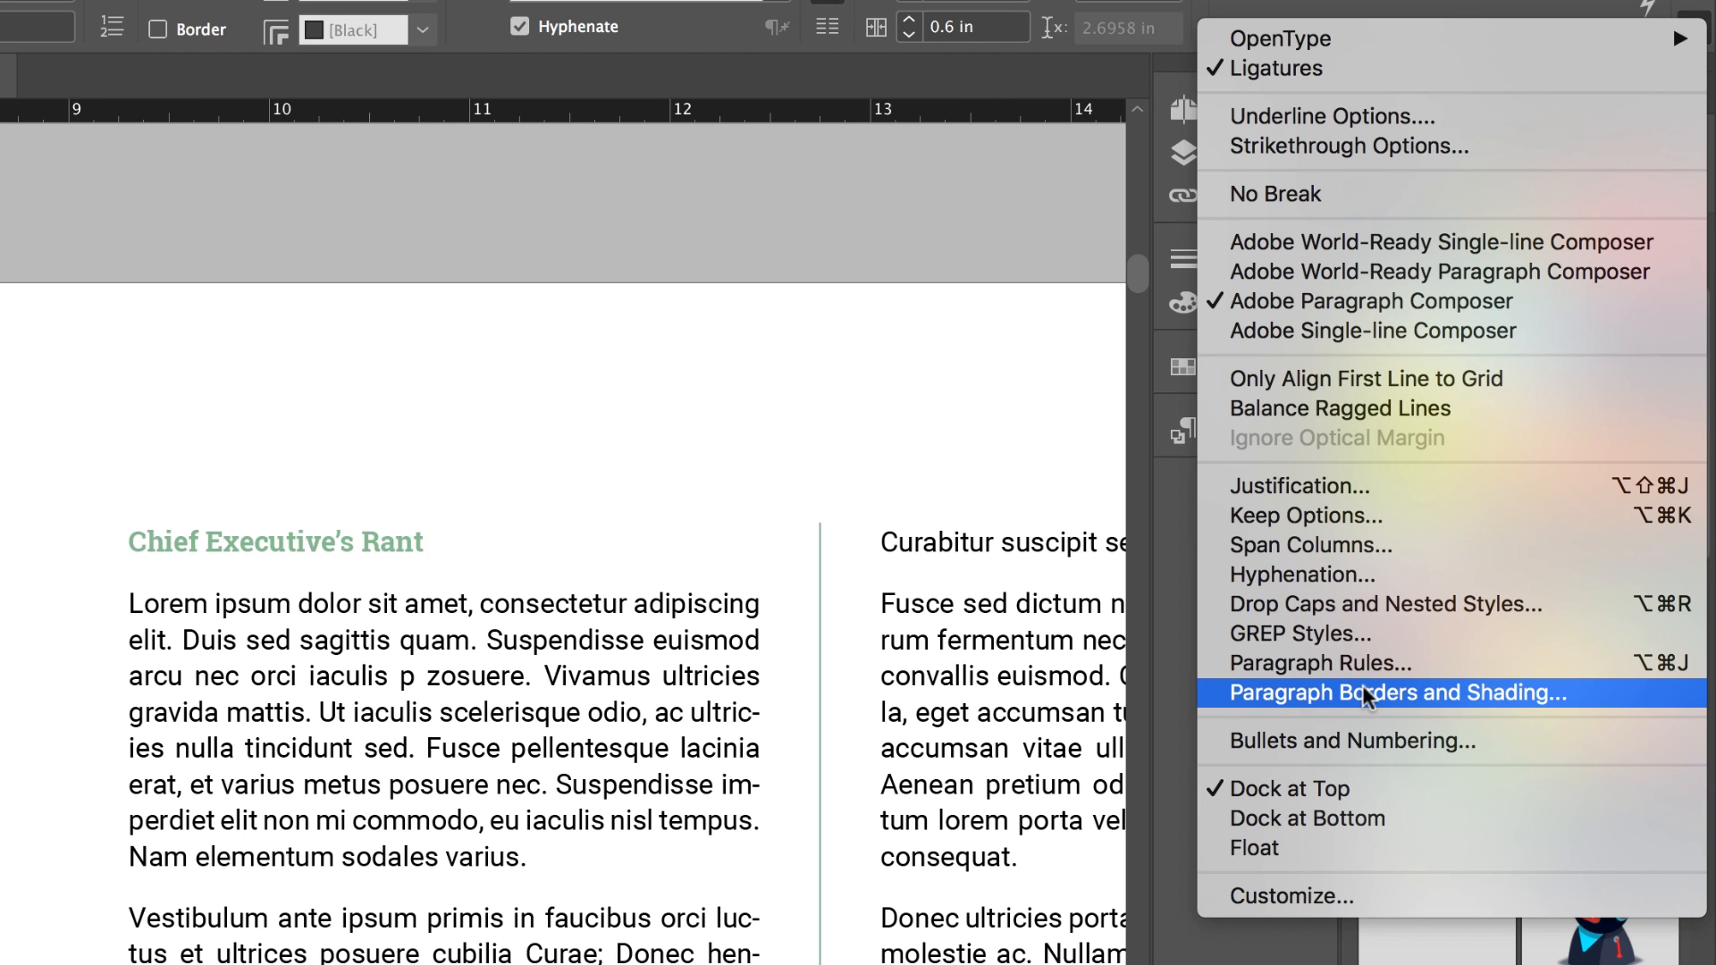
left_click(1307, 706)
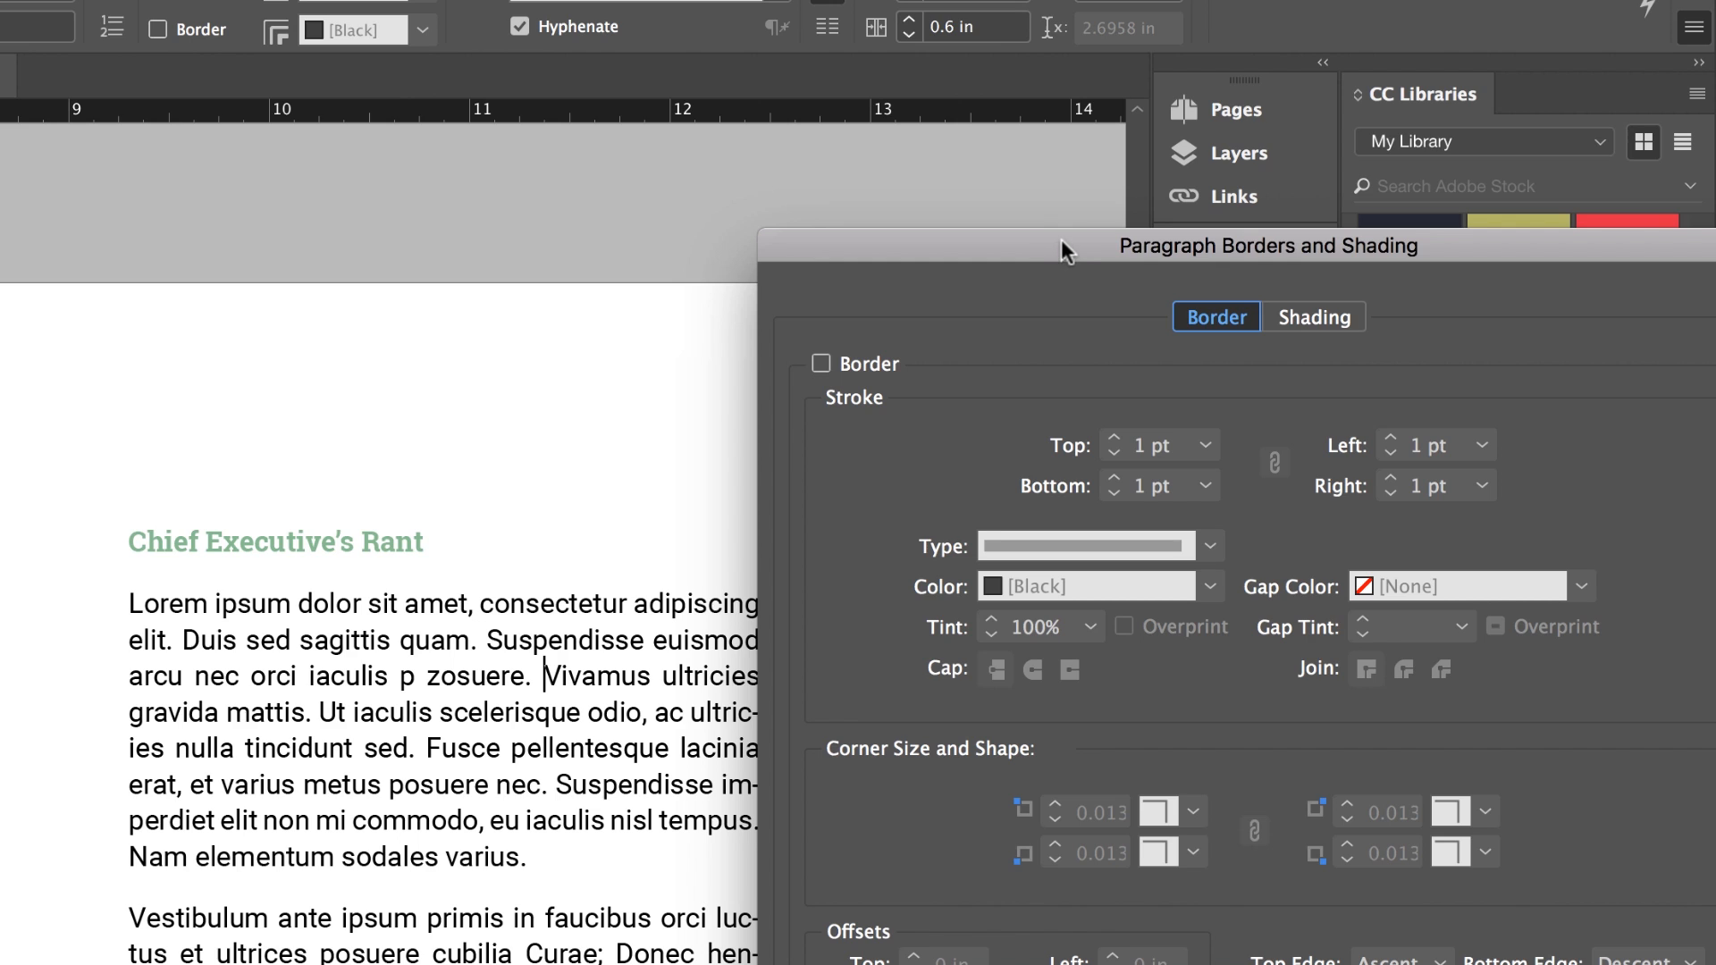
mouse_move(1060, 240)
left_mouse_down()
mouse_move(395, 153)
mouse_move(254, 56)
left_mouse_up()
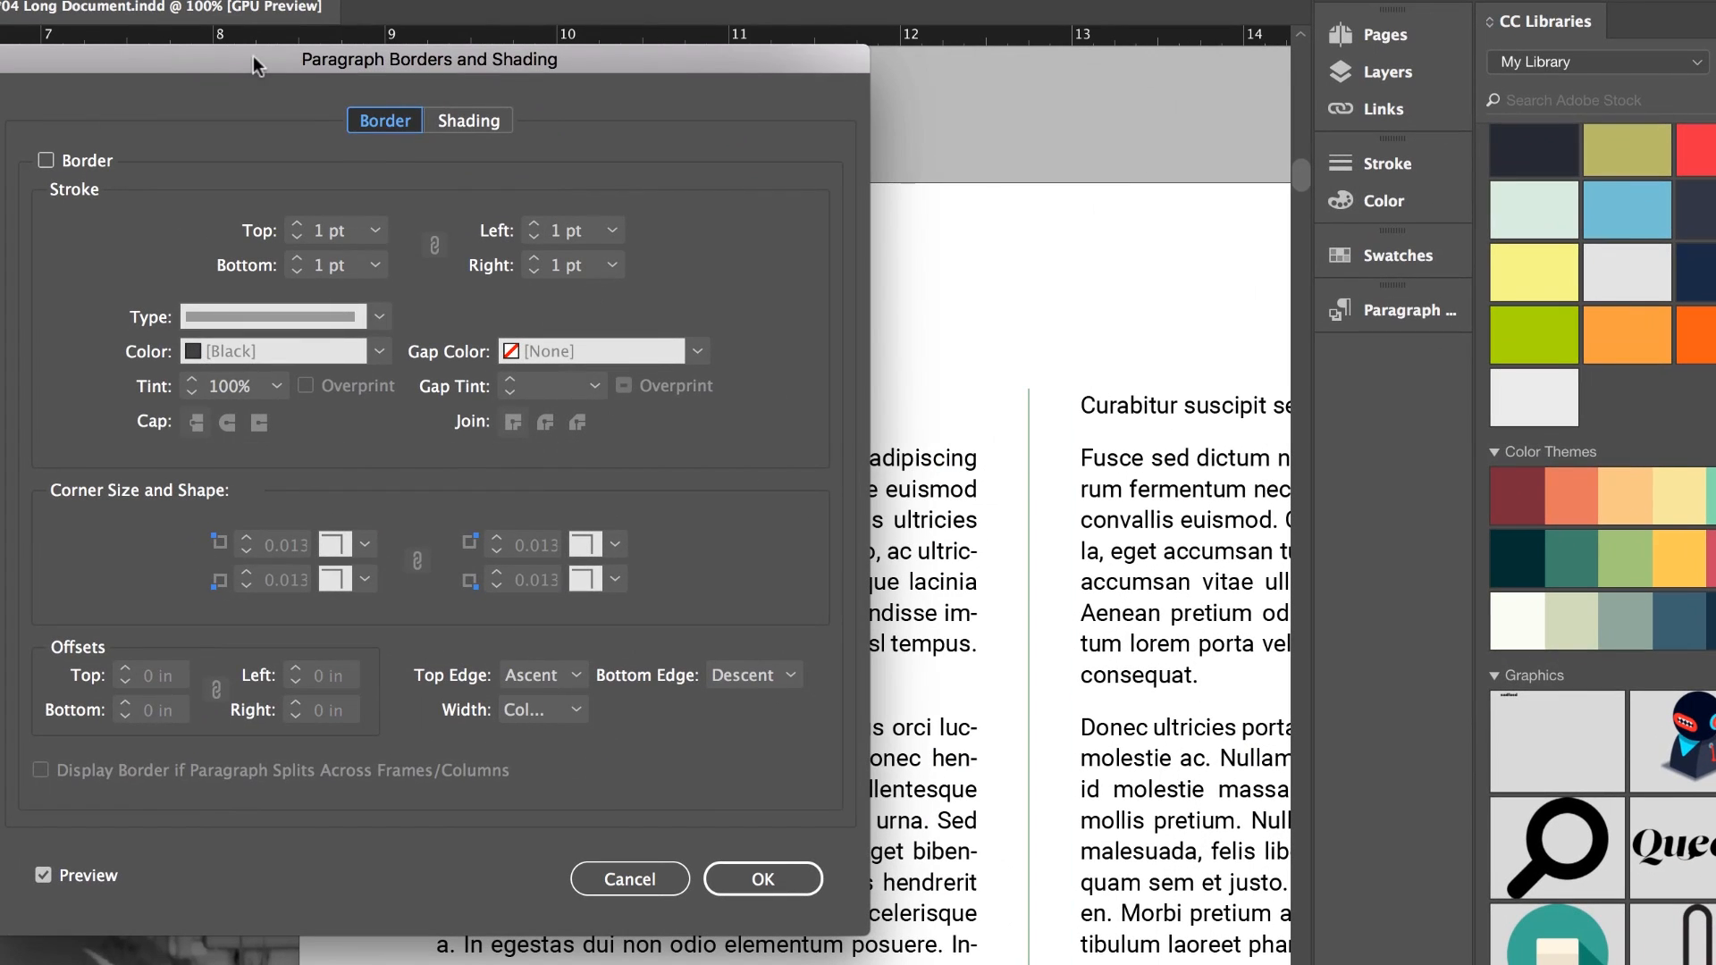
left_click(469, 116)
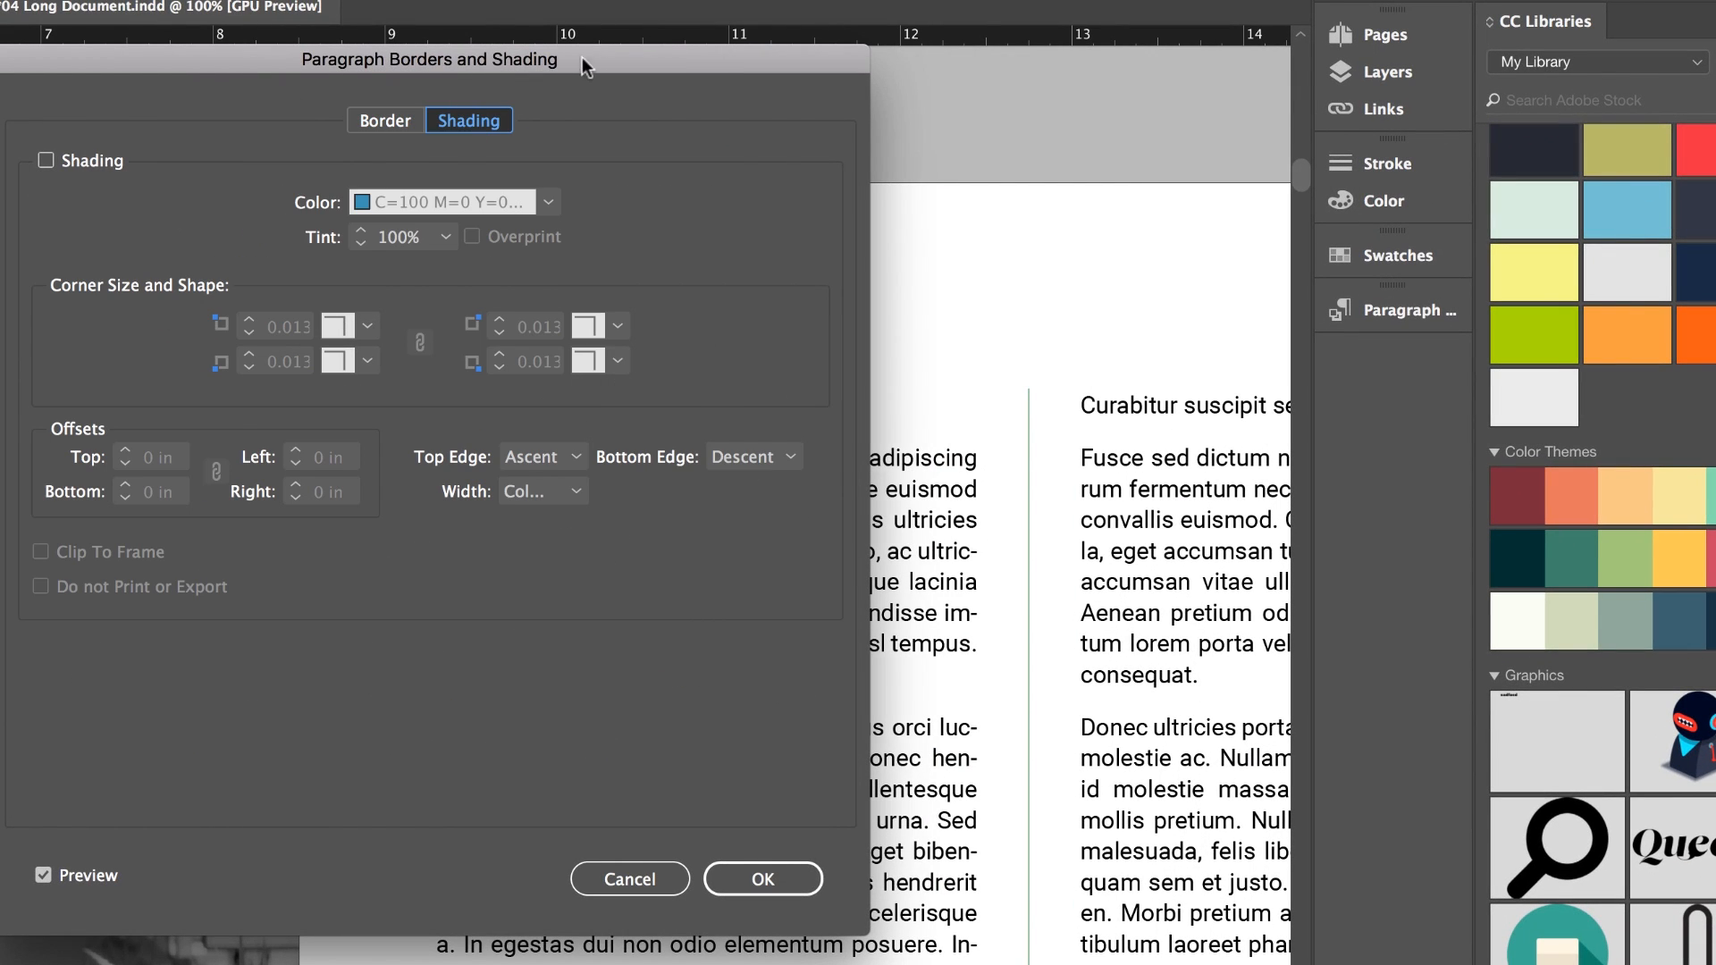
mouse_move(582, 57)
left_mouse_down()
mouse_move(373, 2)
mouse_move(1445, 50)
left_mouse_up()
Enable shading on the paragraph and extend it by linked offsets of 0.125 in on all sides.
left_click(919, 152)
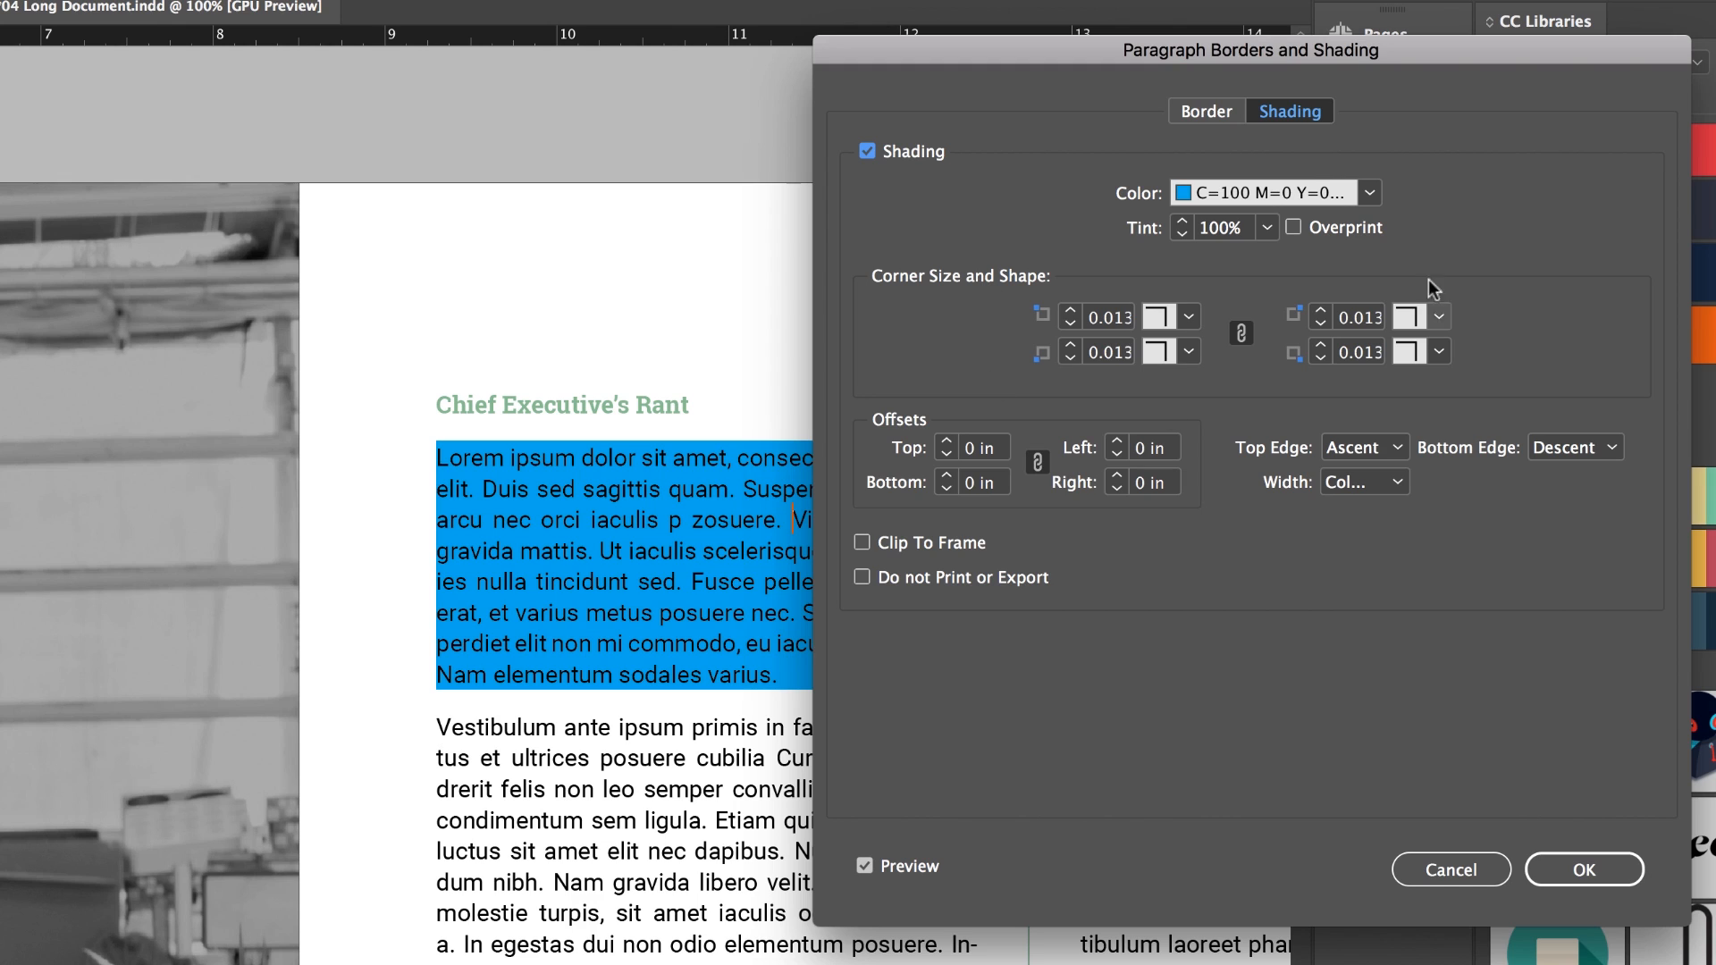
left_click(946, 440)
left_click(946, 441)
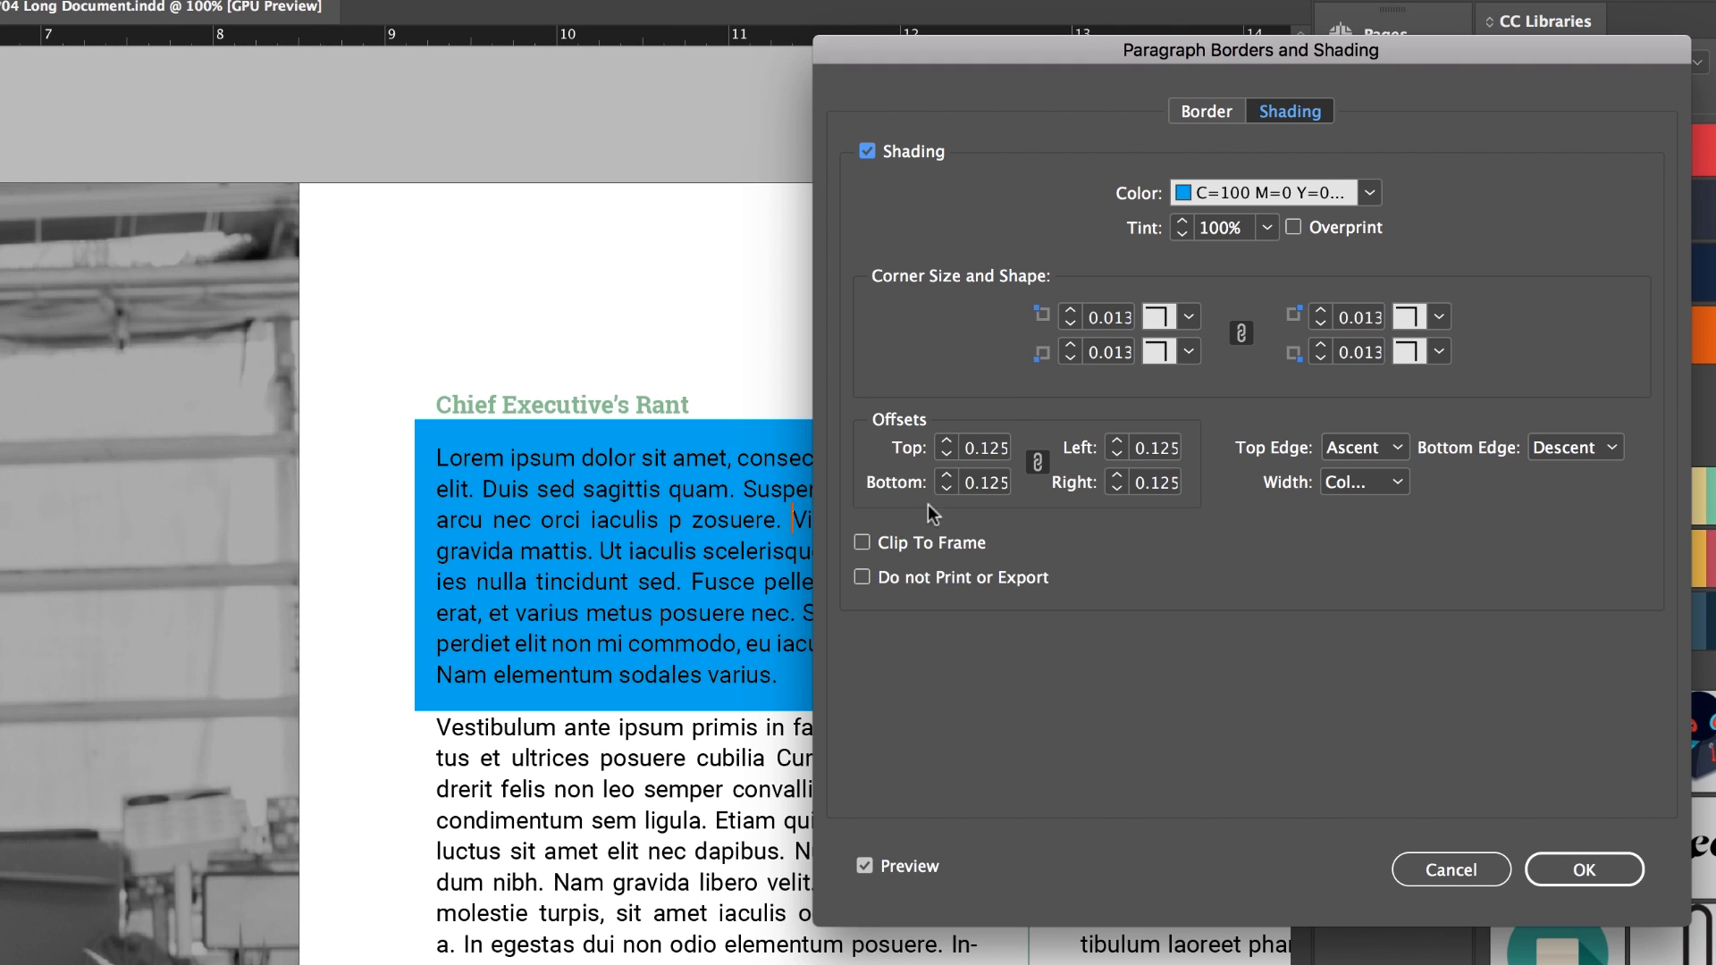
Unlink the shading offsets and set the left offset to 0.187 in.
left_click(1037, 462)
left_click(1121, 452)
left_click(1120, 452)
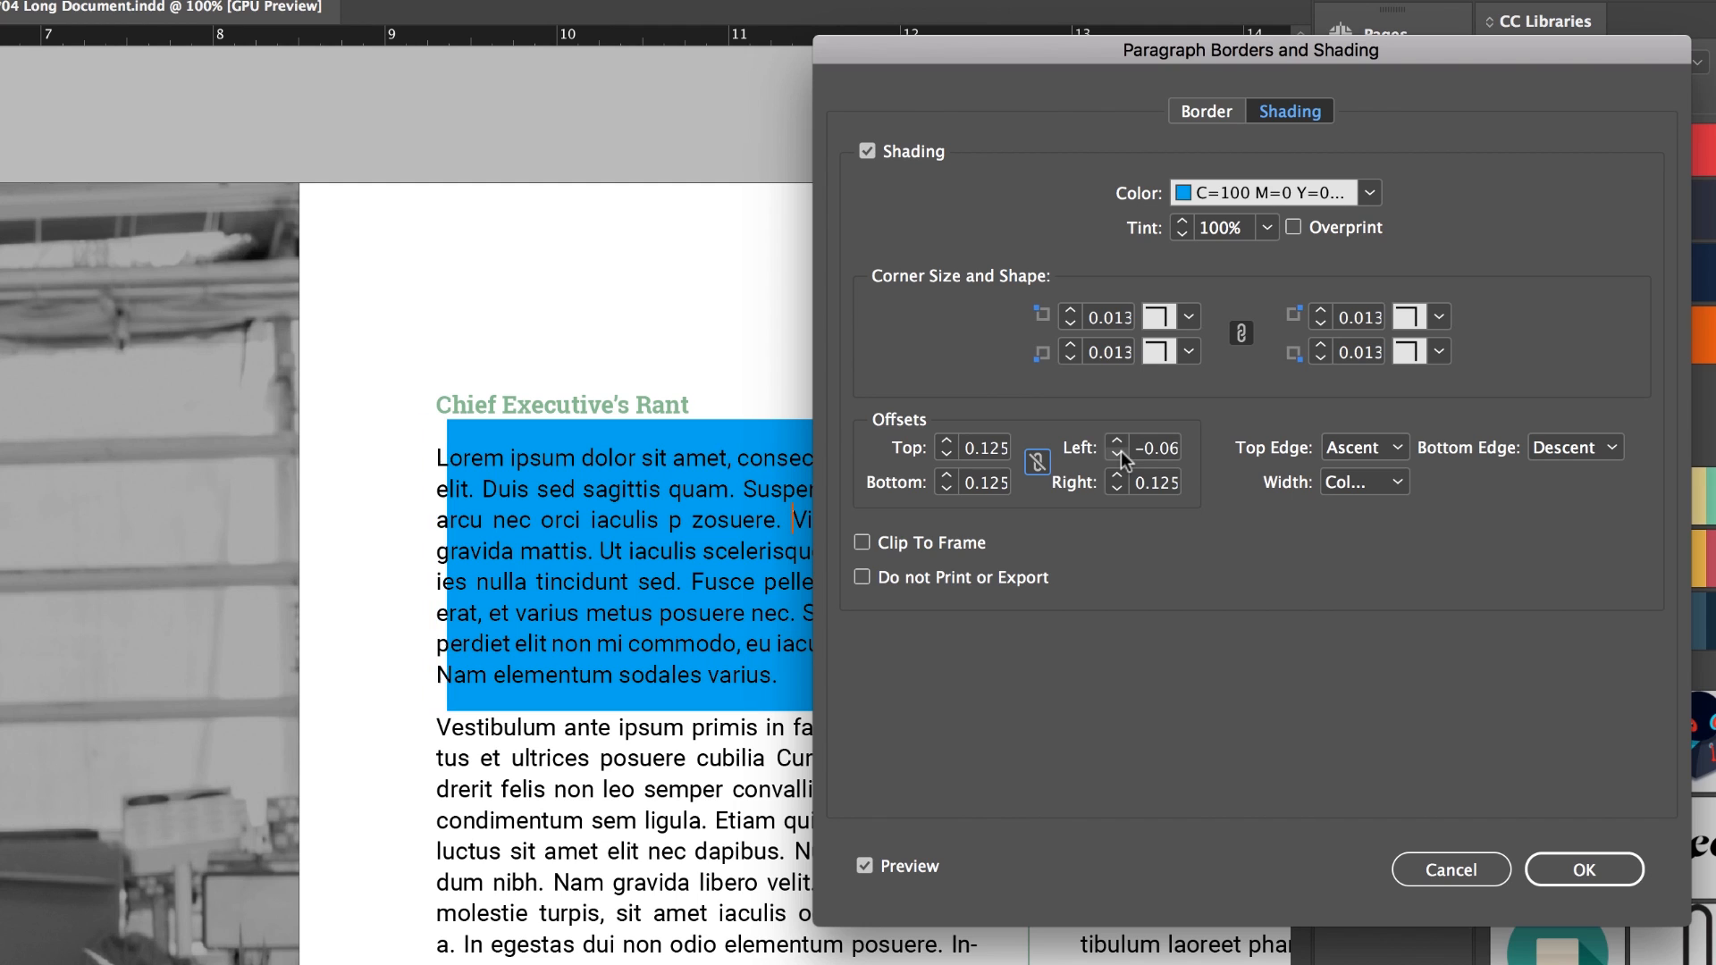
left_click(1118, 443)
left_click(1118, 443)
left_click(1118, 443)
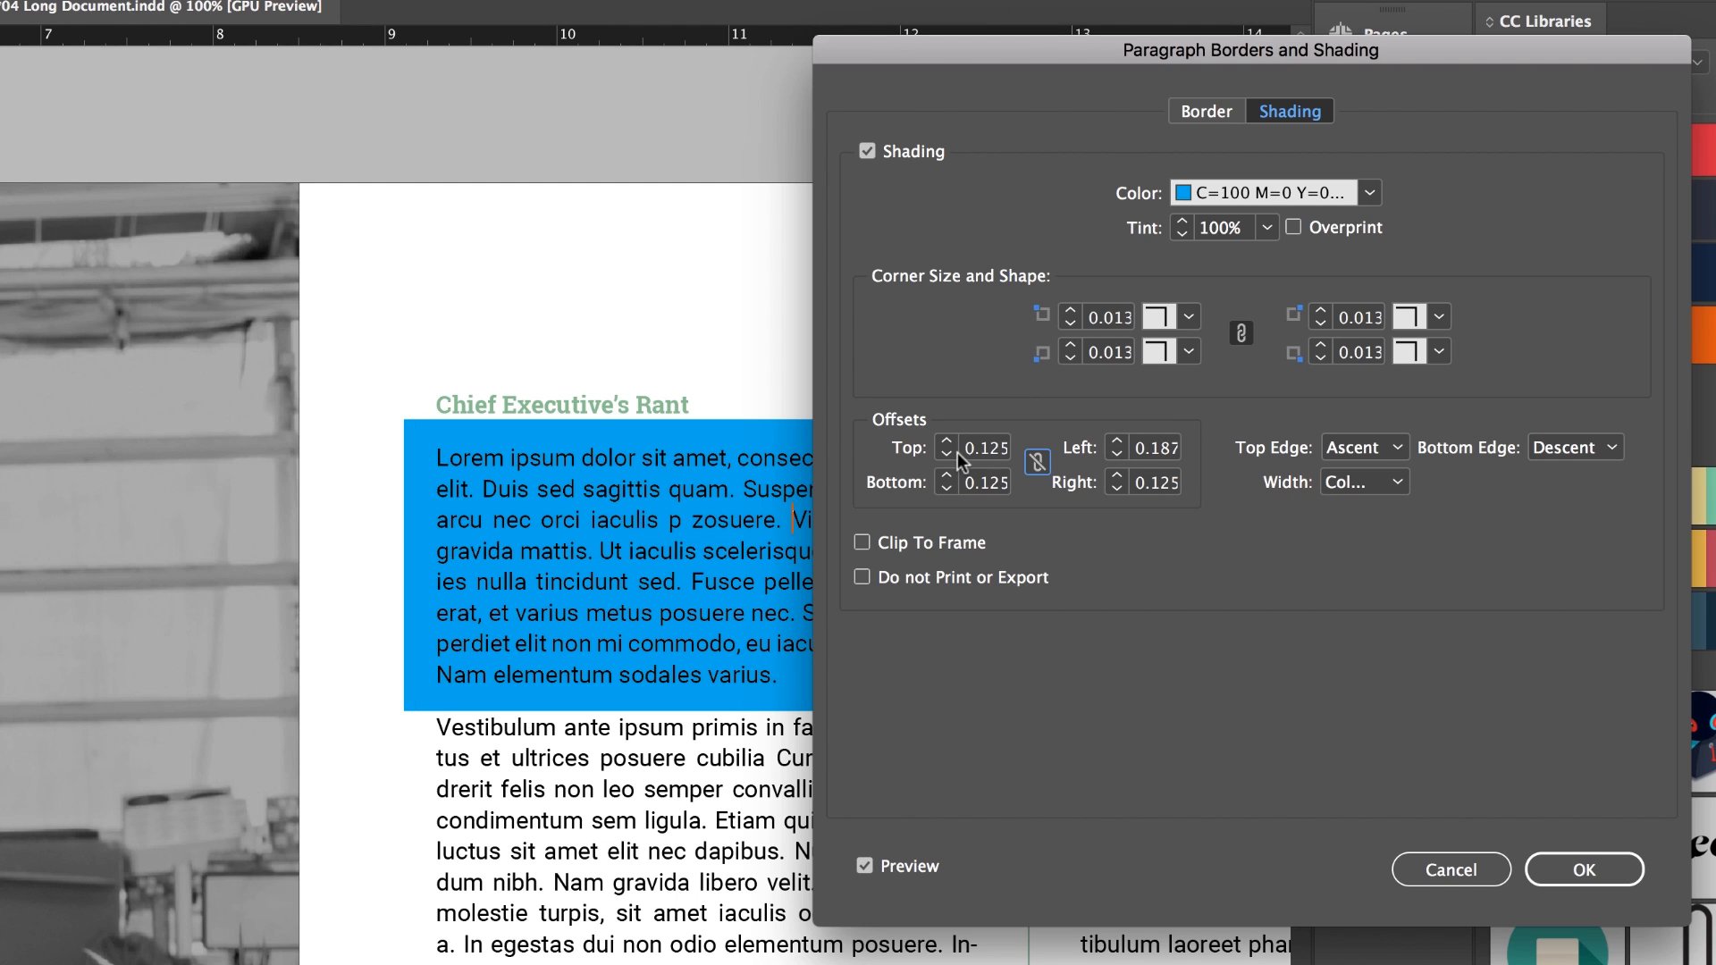
Try a right shading offset of -3.12 in to leave a narrow strip, and relink the four offsets.
left_click(1117, 489)
left_click(1117, 489)
left_click(1117, 488)
left_click(1117, 489)
left_click(1117, 489)
left_click(1117, 489)
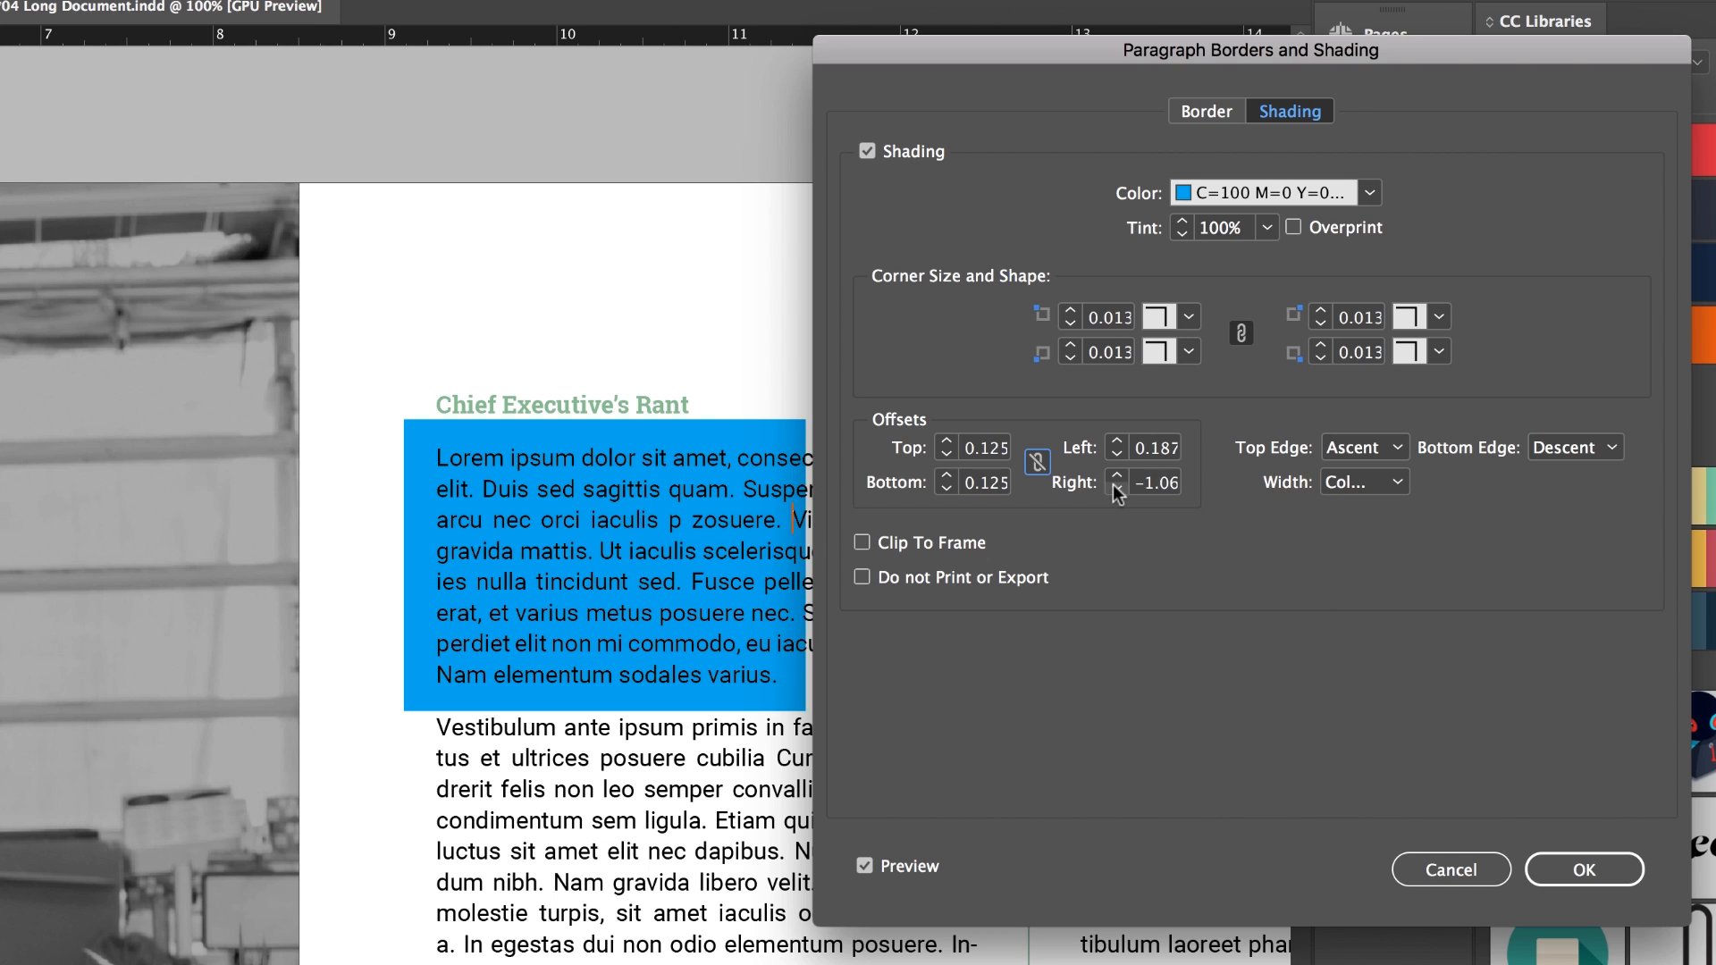
left_click(1117, 489)
left_click(1117, 489)
left_click(1116, 490)
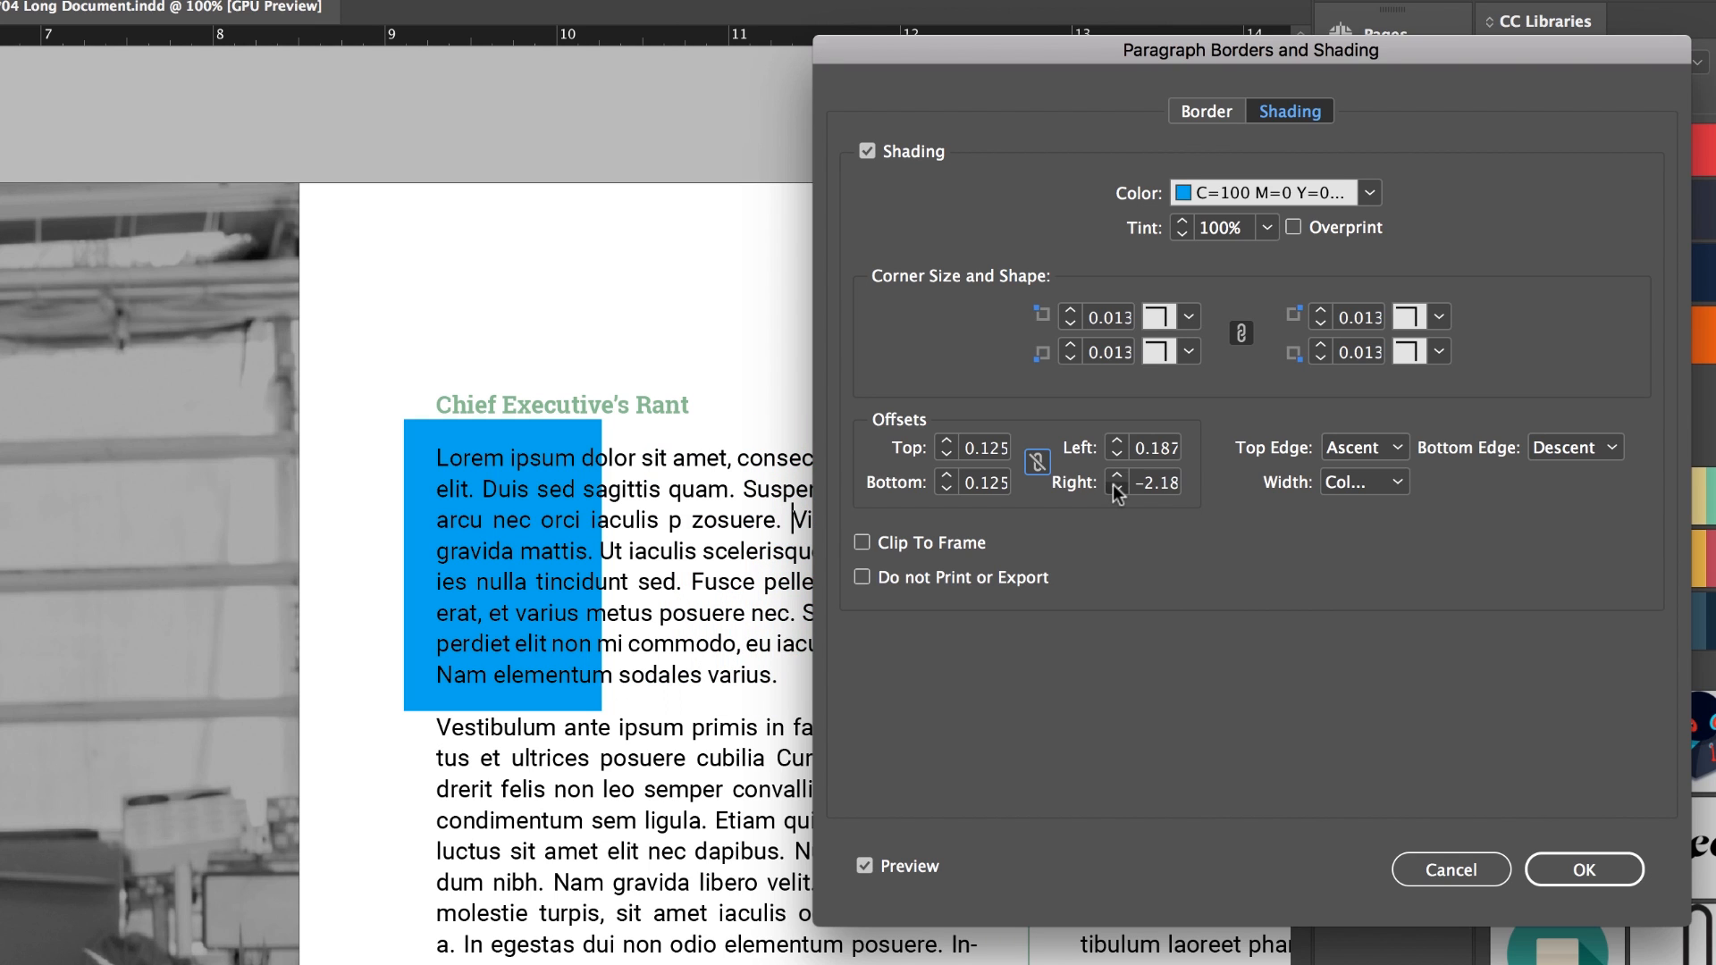
left_click(1116, 490)
left_click(1117, 489)
left_click(1116, 490)
left_click(1116, 489)
left_click(1116, 489)
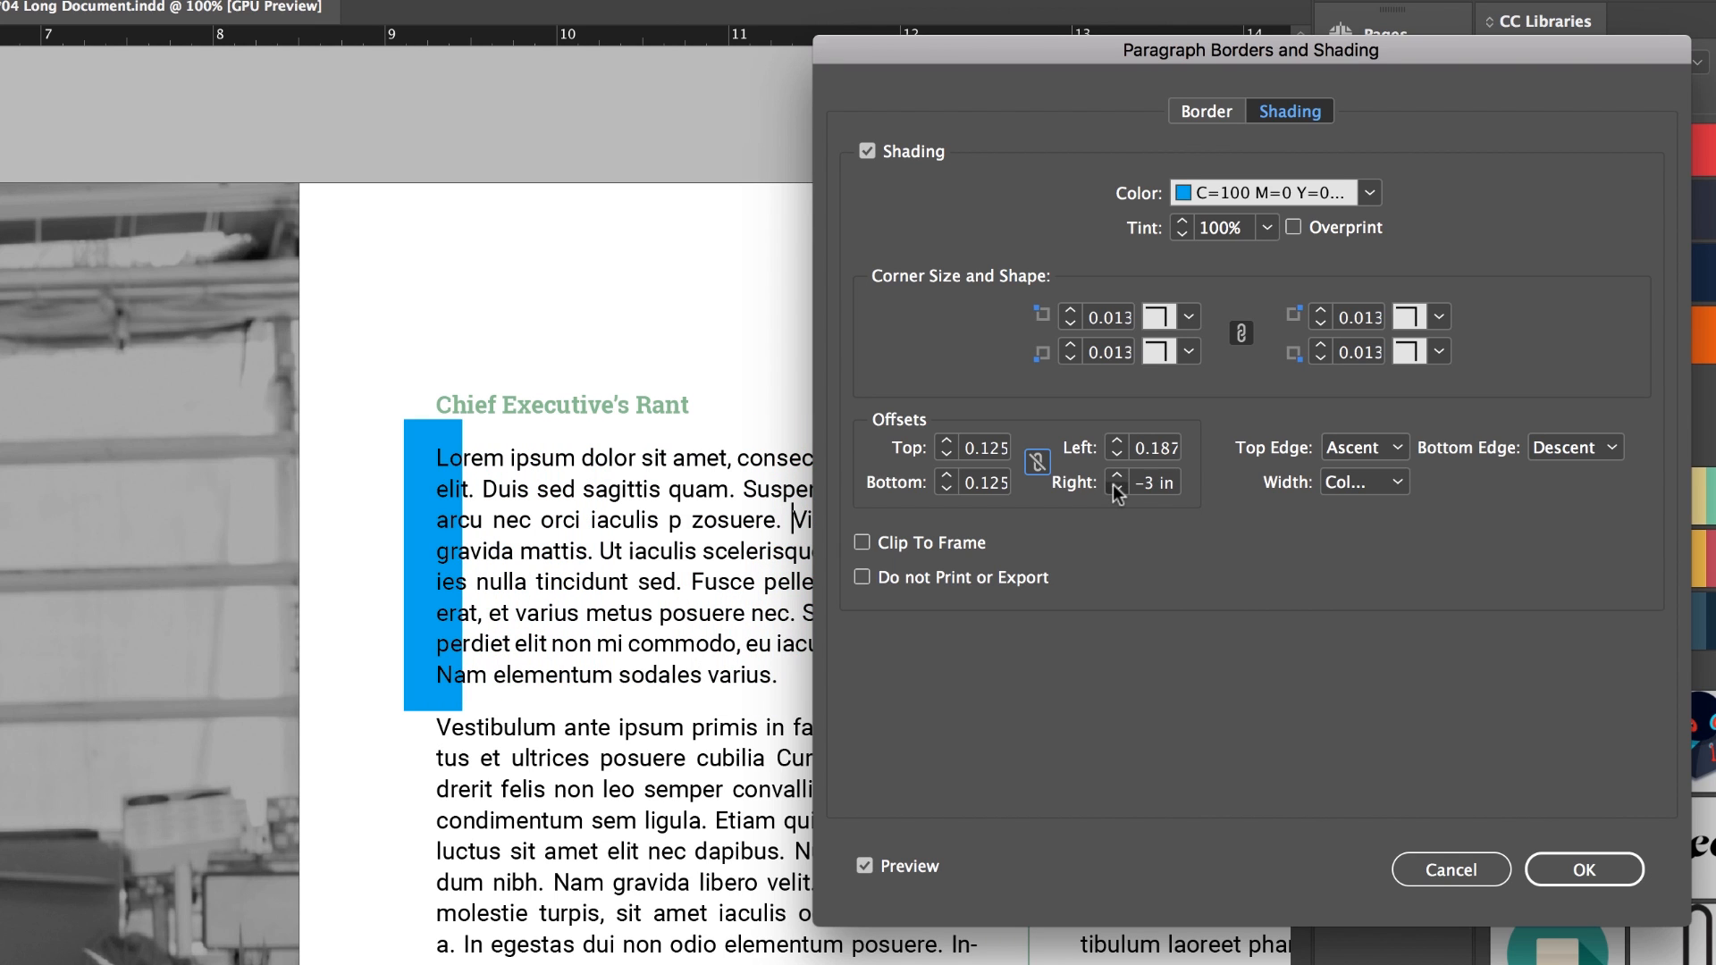
left_click(1116, 489)
left_click(1116, 490)
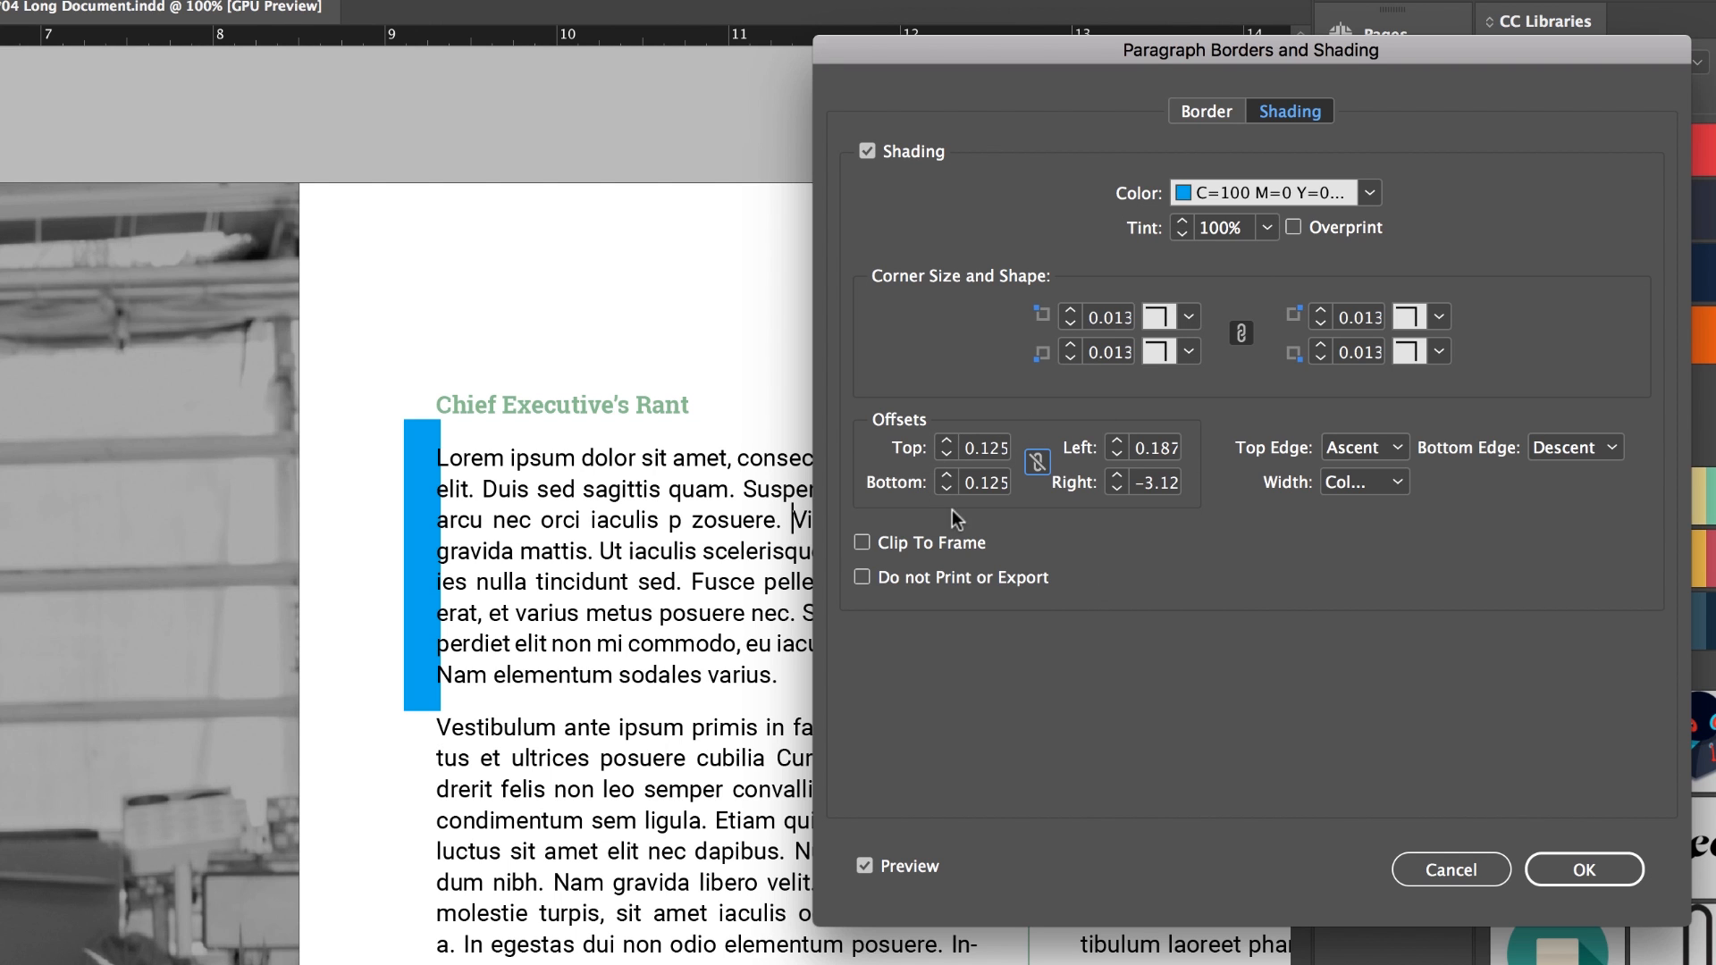
left_click(1036, 461)
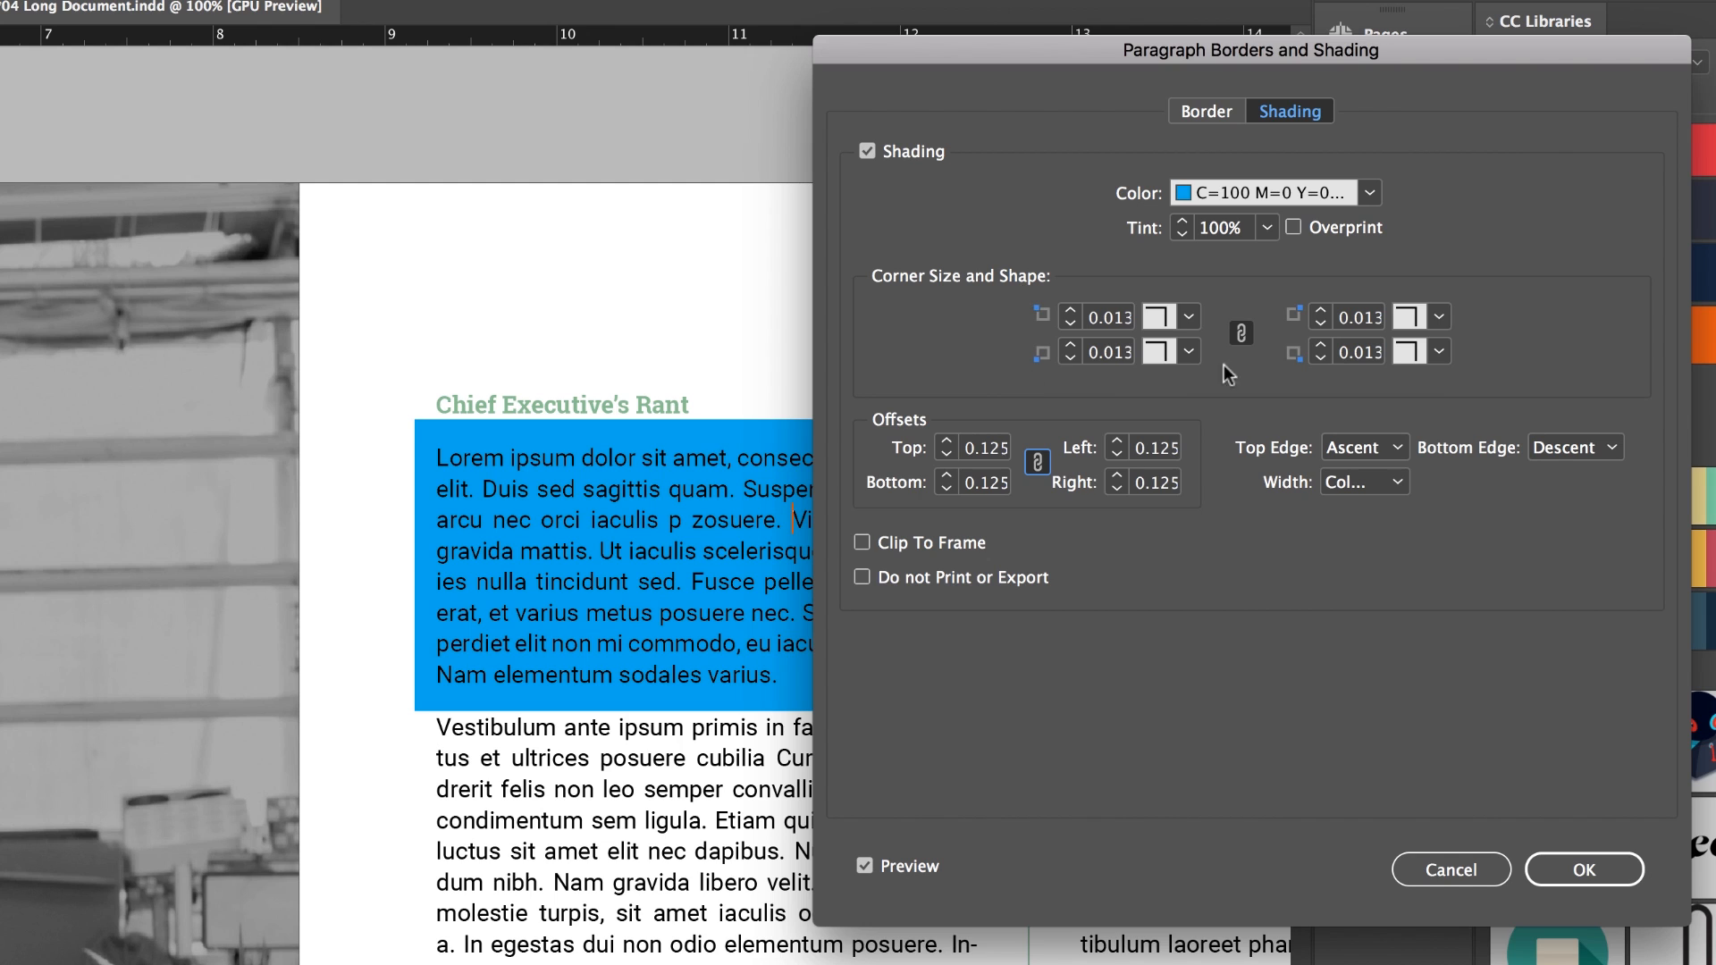
Give all four corners of the shading a Rounded shape with a size of 0.187 in.
left_click(1187, 316)
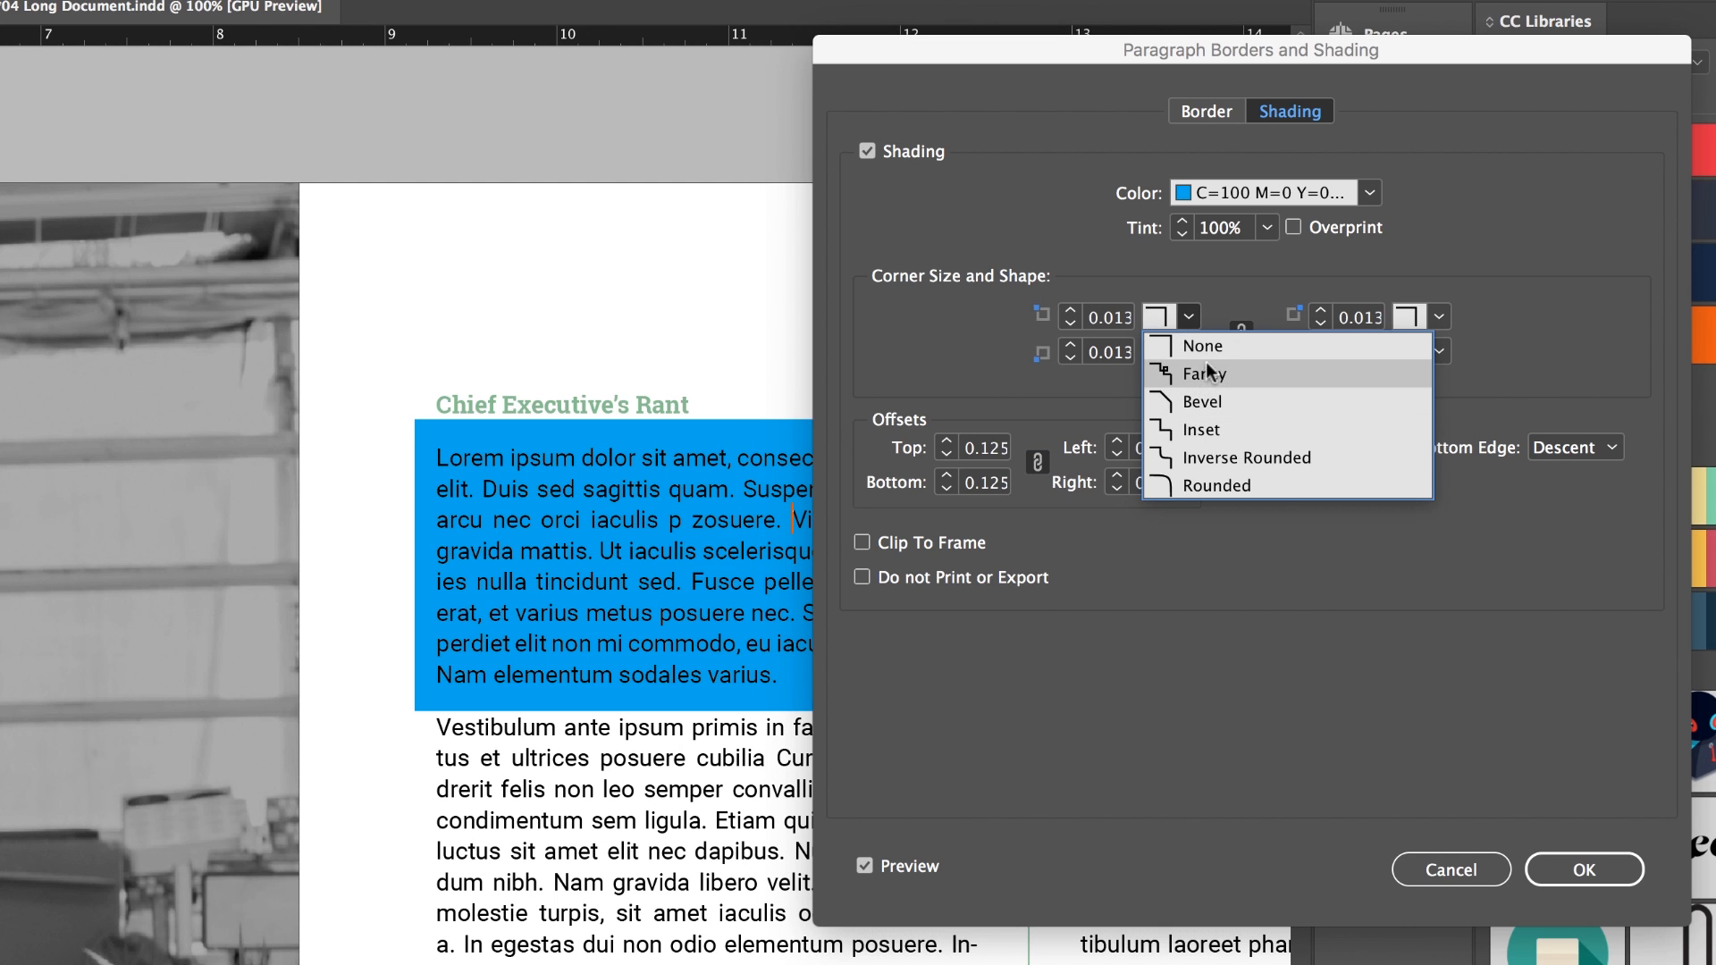
left_click(1200, 481)
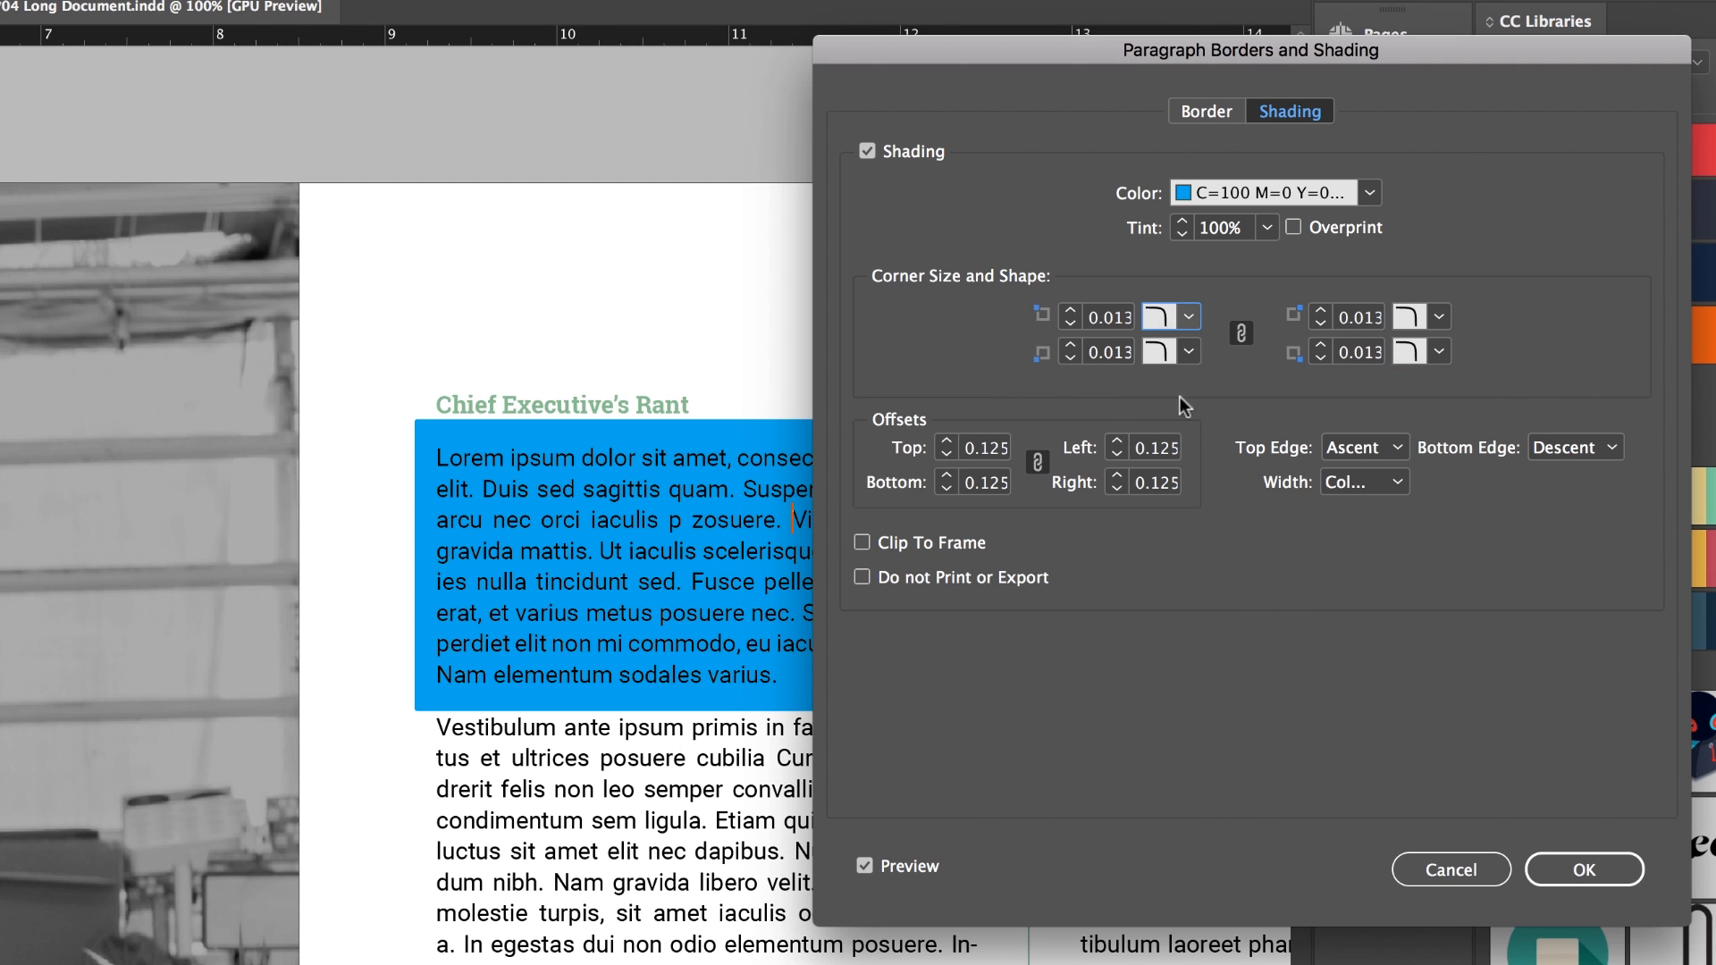
left_click(1069, 310)
left_click(1070, 310)
left_click(1070, 310)
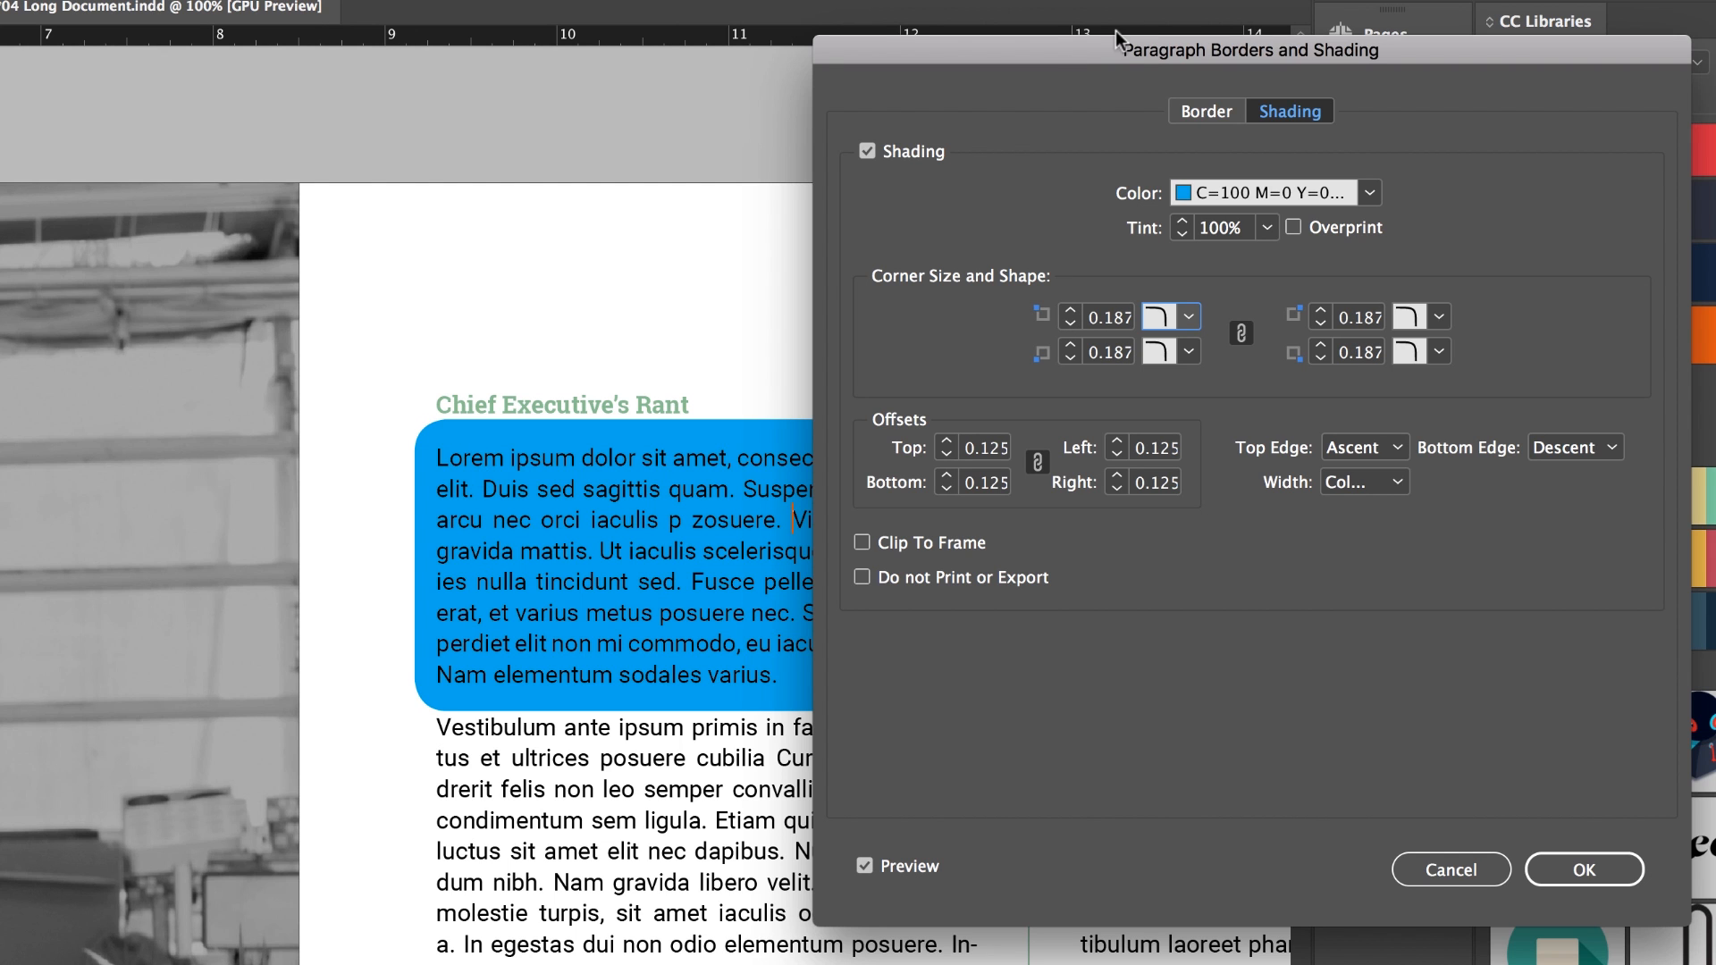
mouse_move(1115, 36)
left_mouse_down()
mouse_move(1398, 0)
mouse_move(1369, 0)
left_mouse_up()
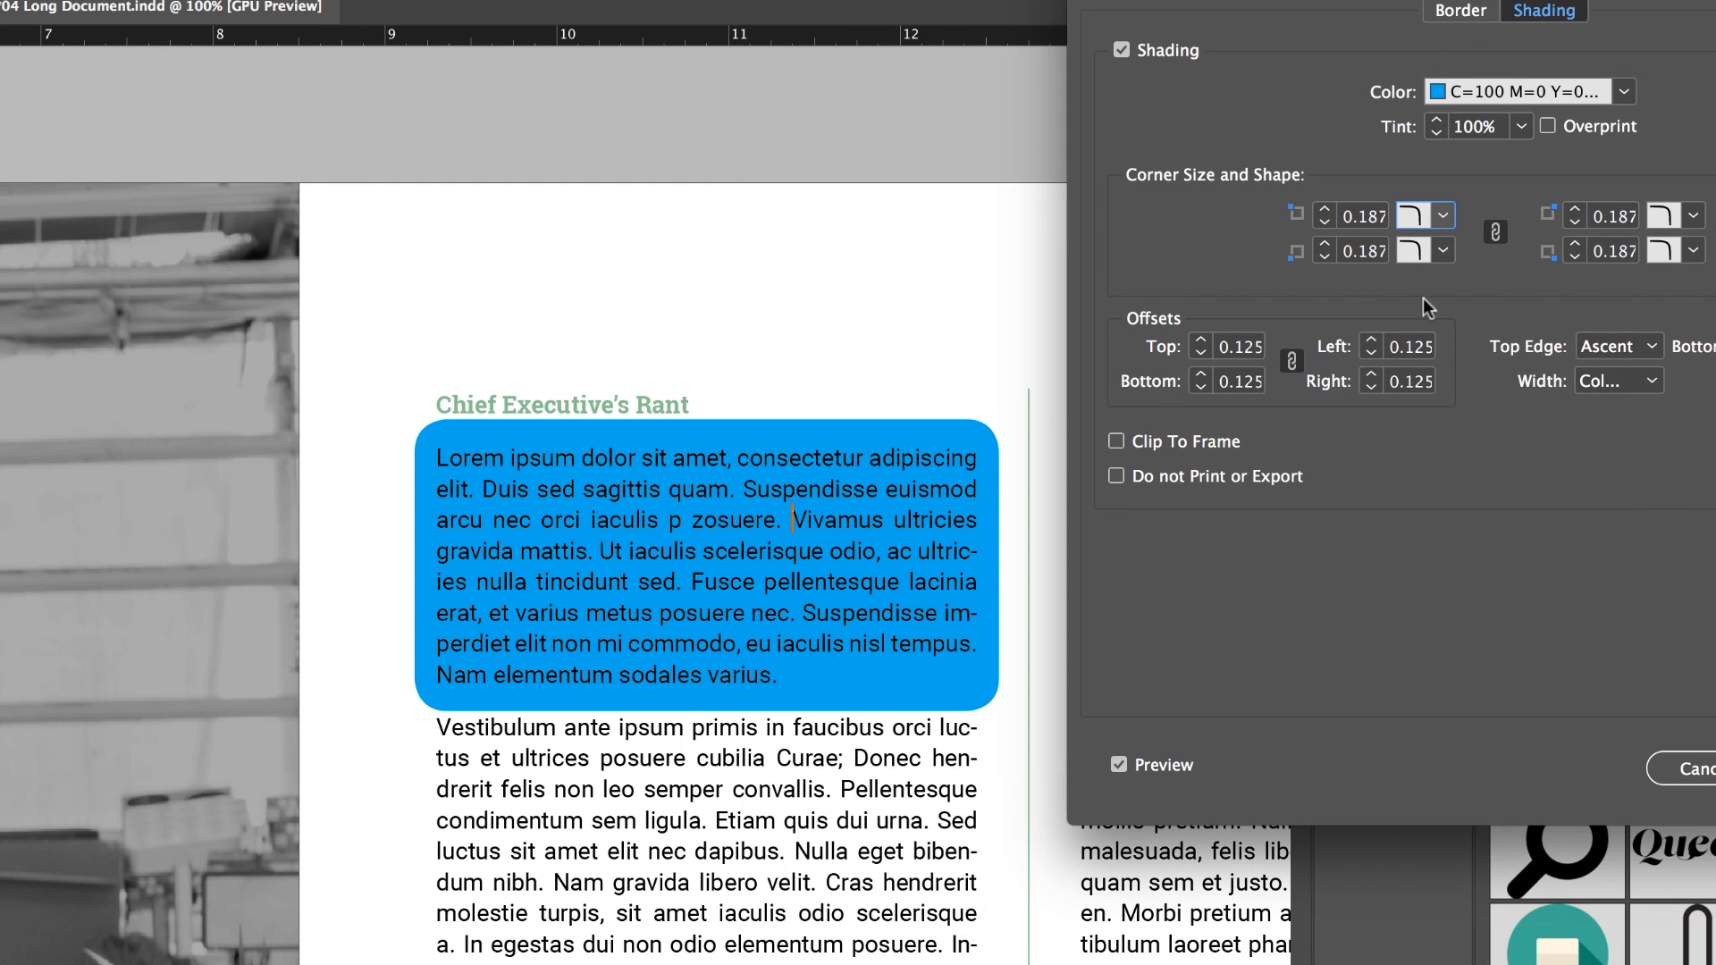
Reset the shading corners to None with only the unlinked bottom-right corner Rounded, and turn the shading off.
left_click(1442, 216)
left_click(1457, 238)
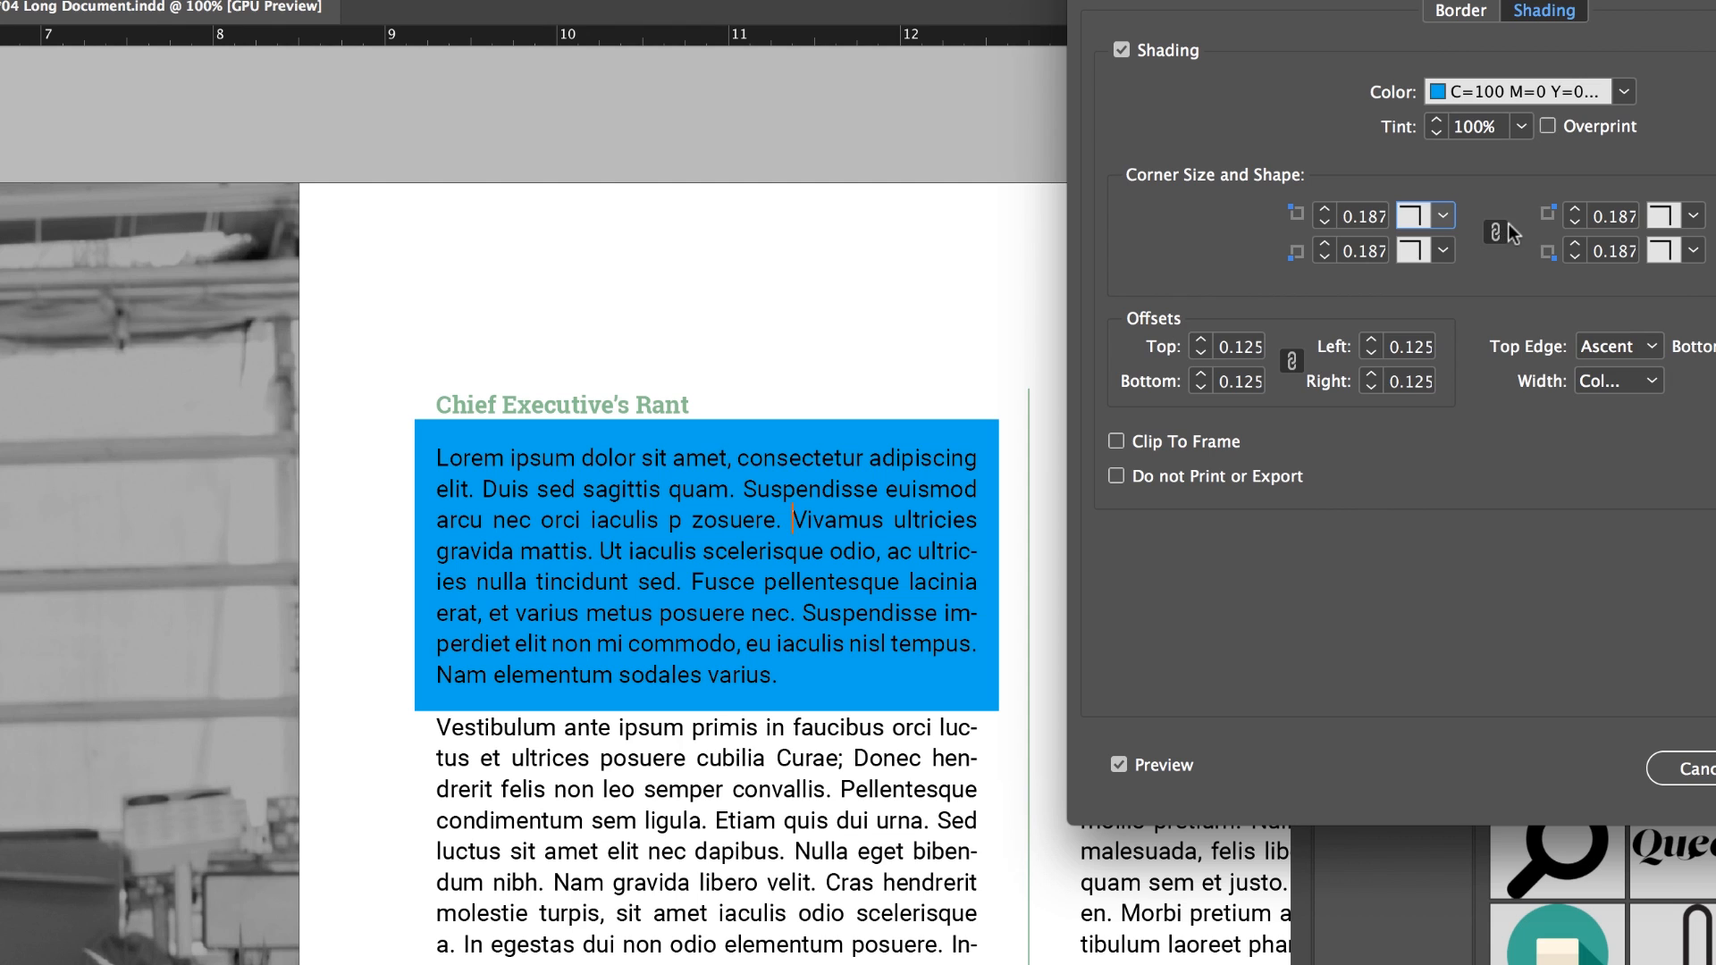
left_click(1507, 229)
left_click(1692, 250)
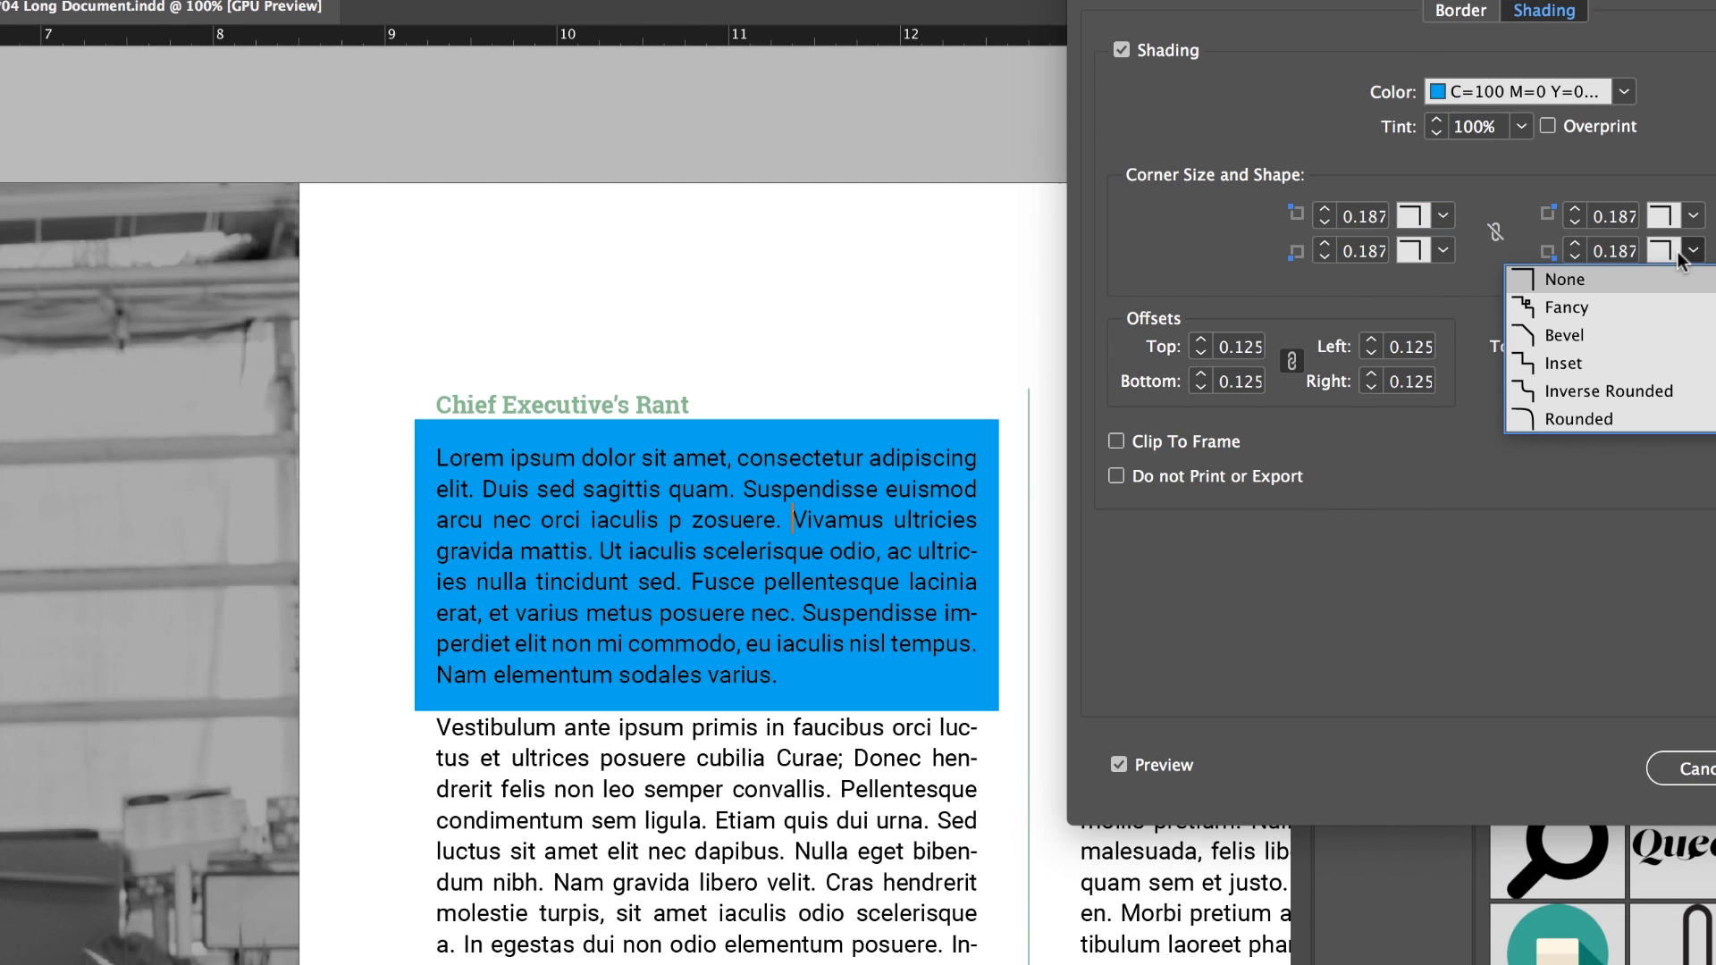
left_click(1596, 419)
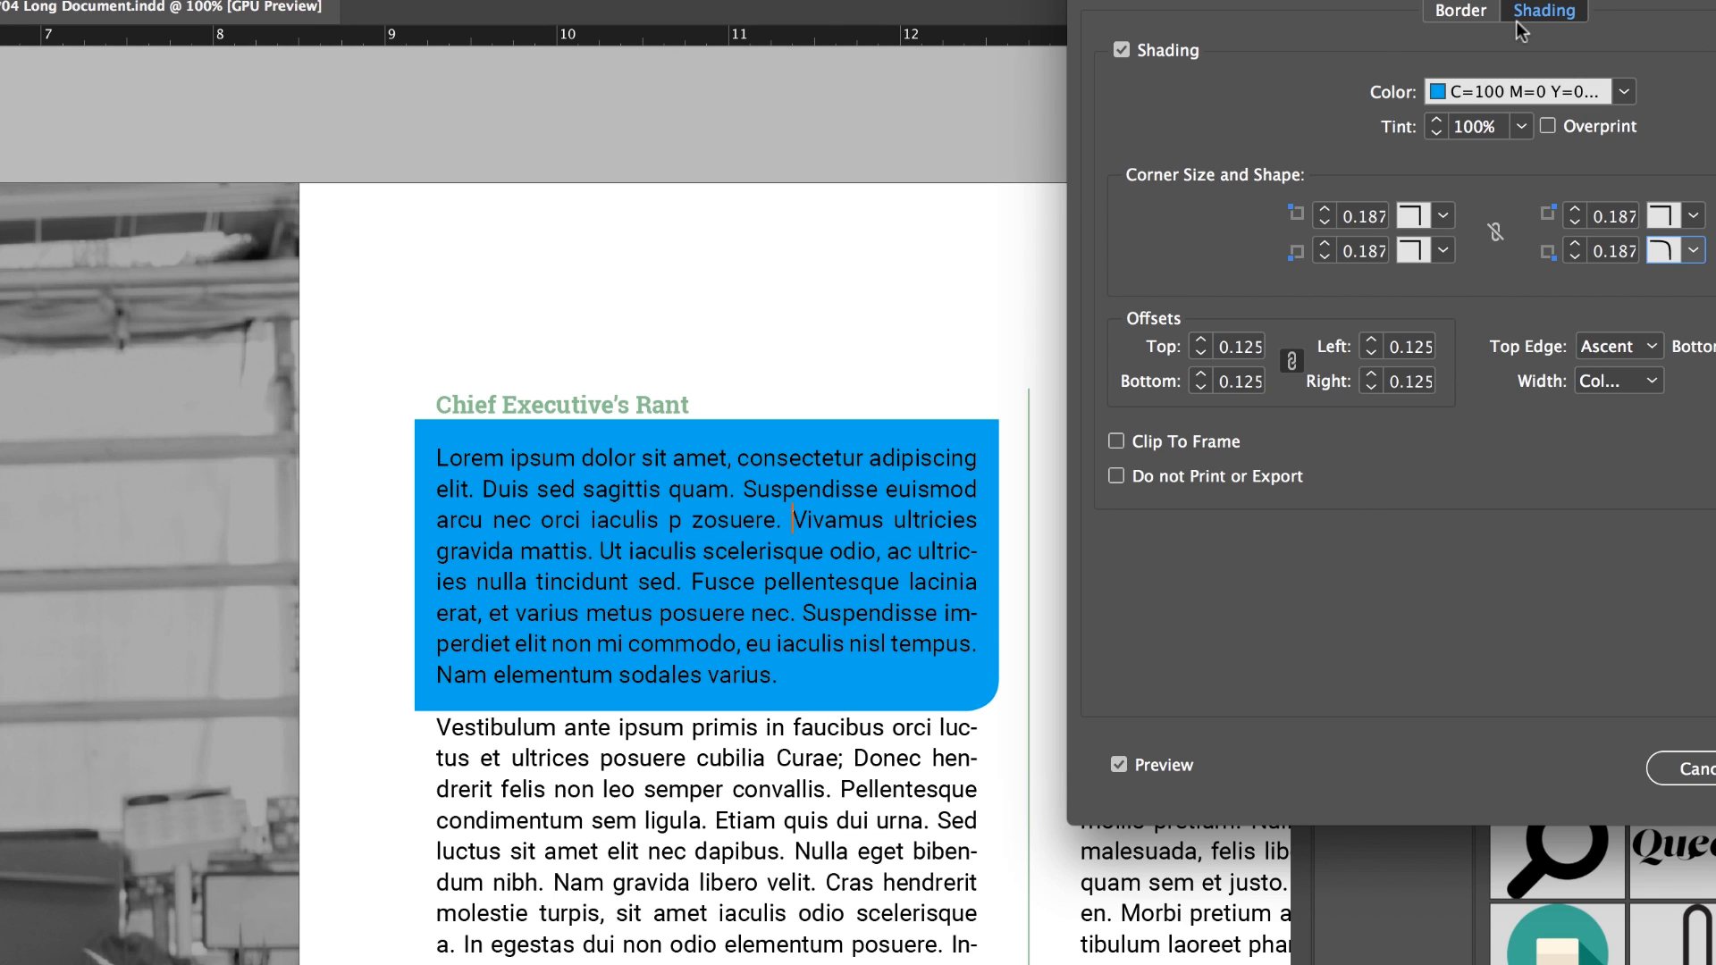
left_click(1171, 49)
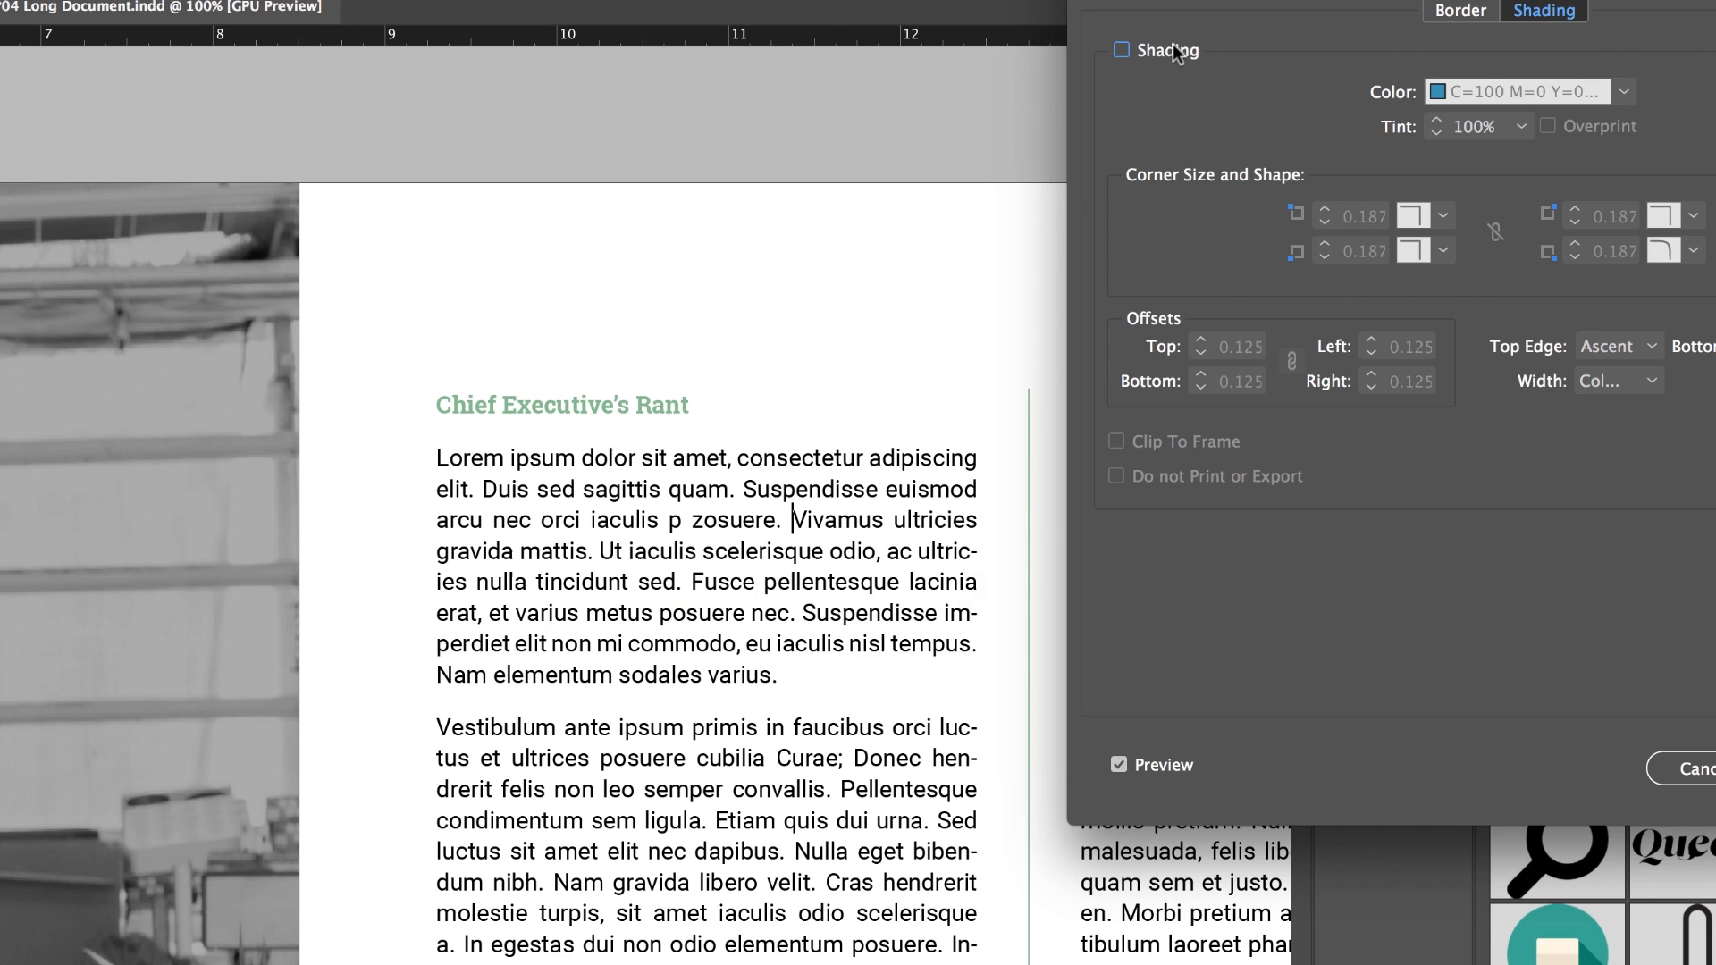
Turn on the paragraph border and set its stroke weight to 0.5 pt on all four sides.
left_click(1487, 13)
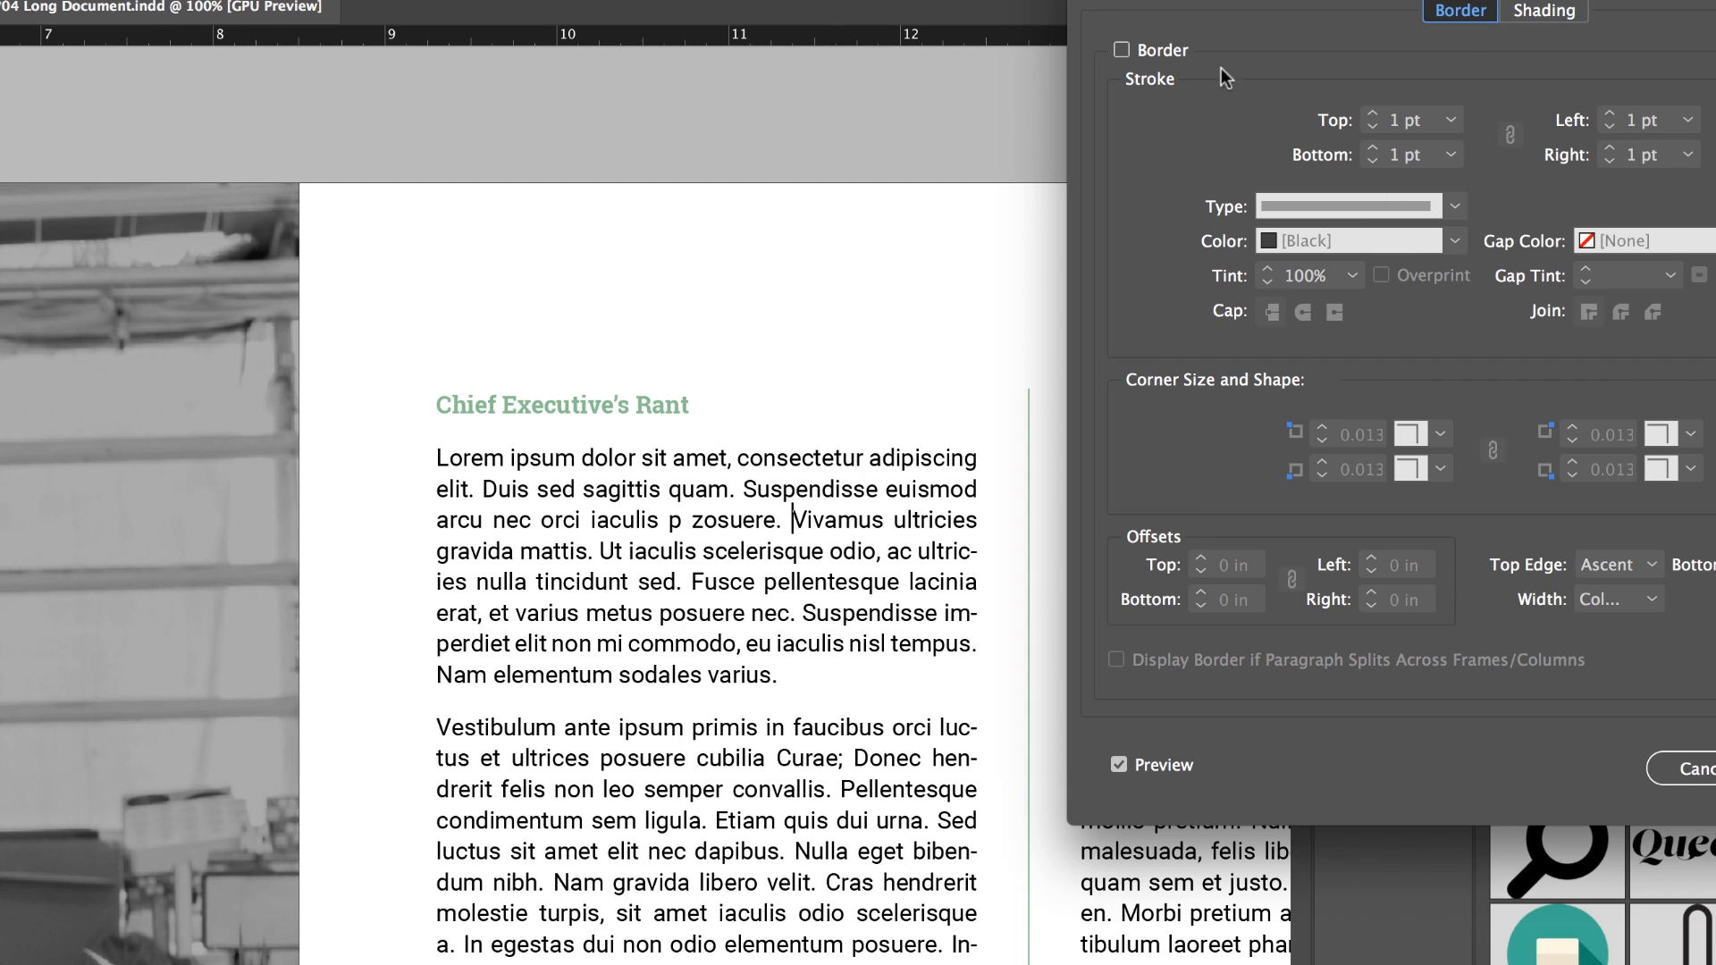
left_click(1176, 50)
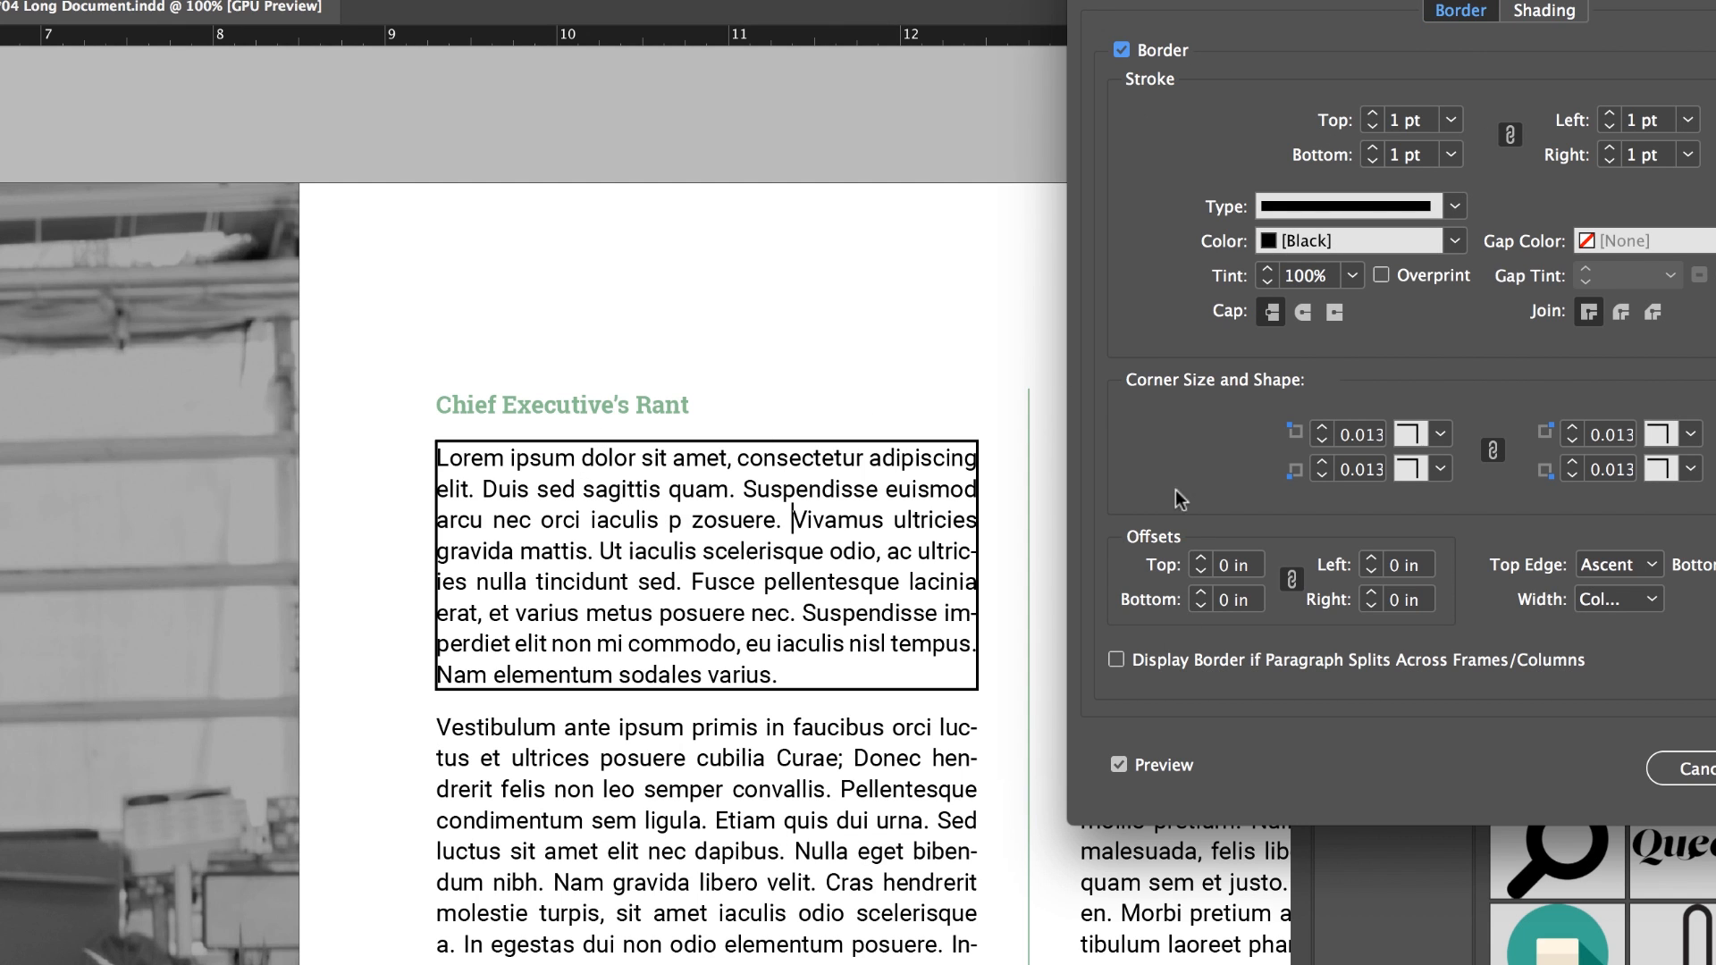
left_click(1449, 119)
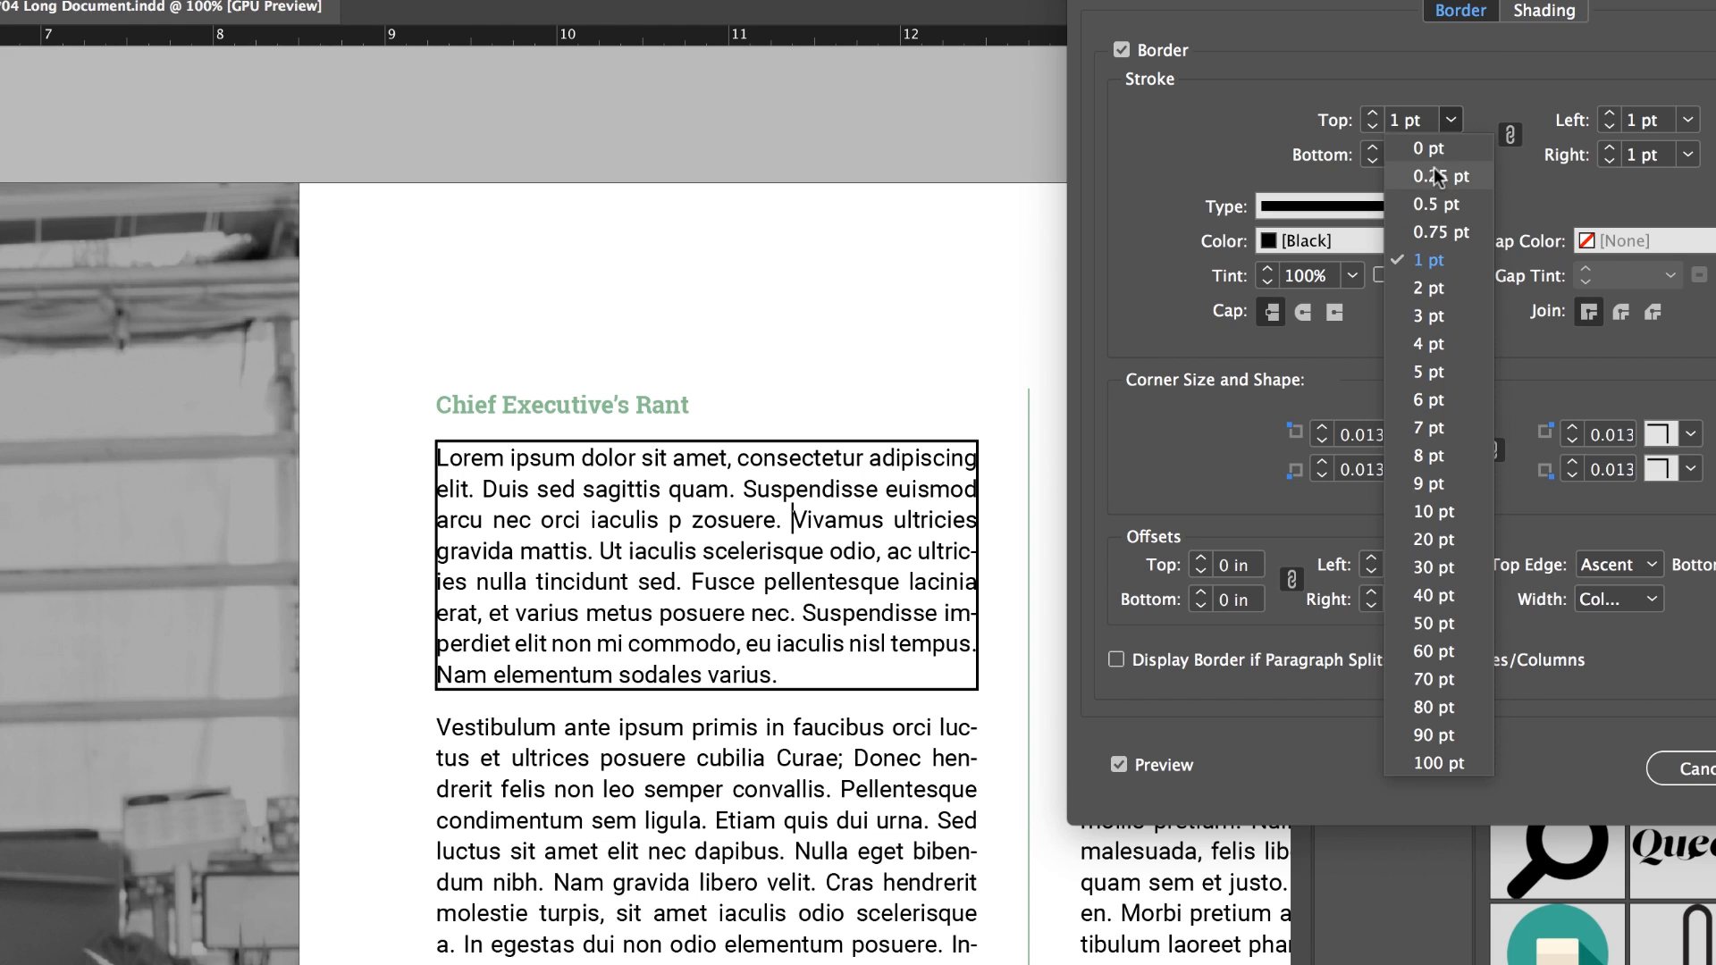
left_click(1433, 170)
left_click(1452, 120)
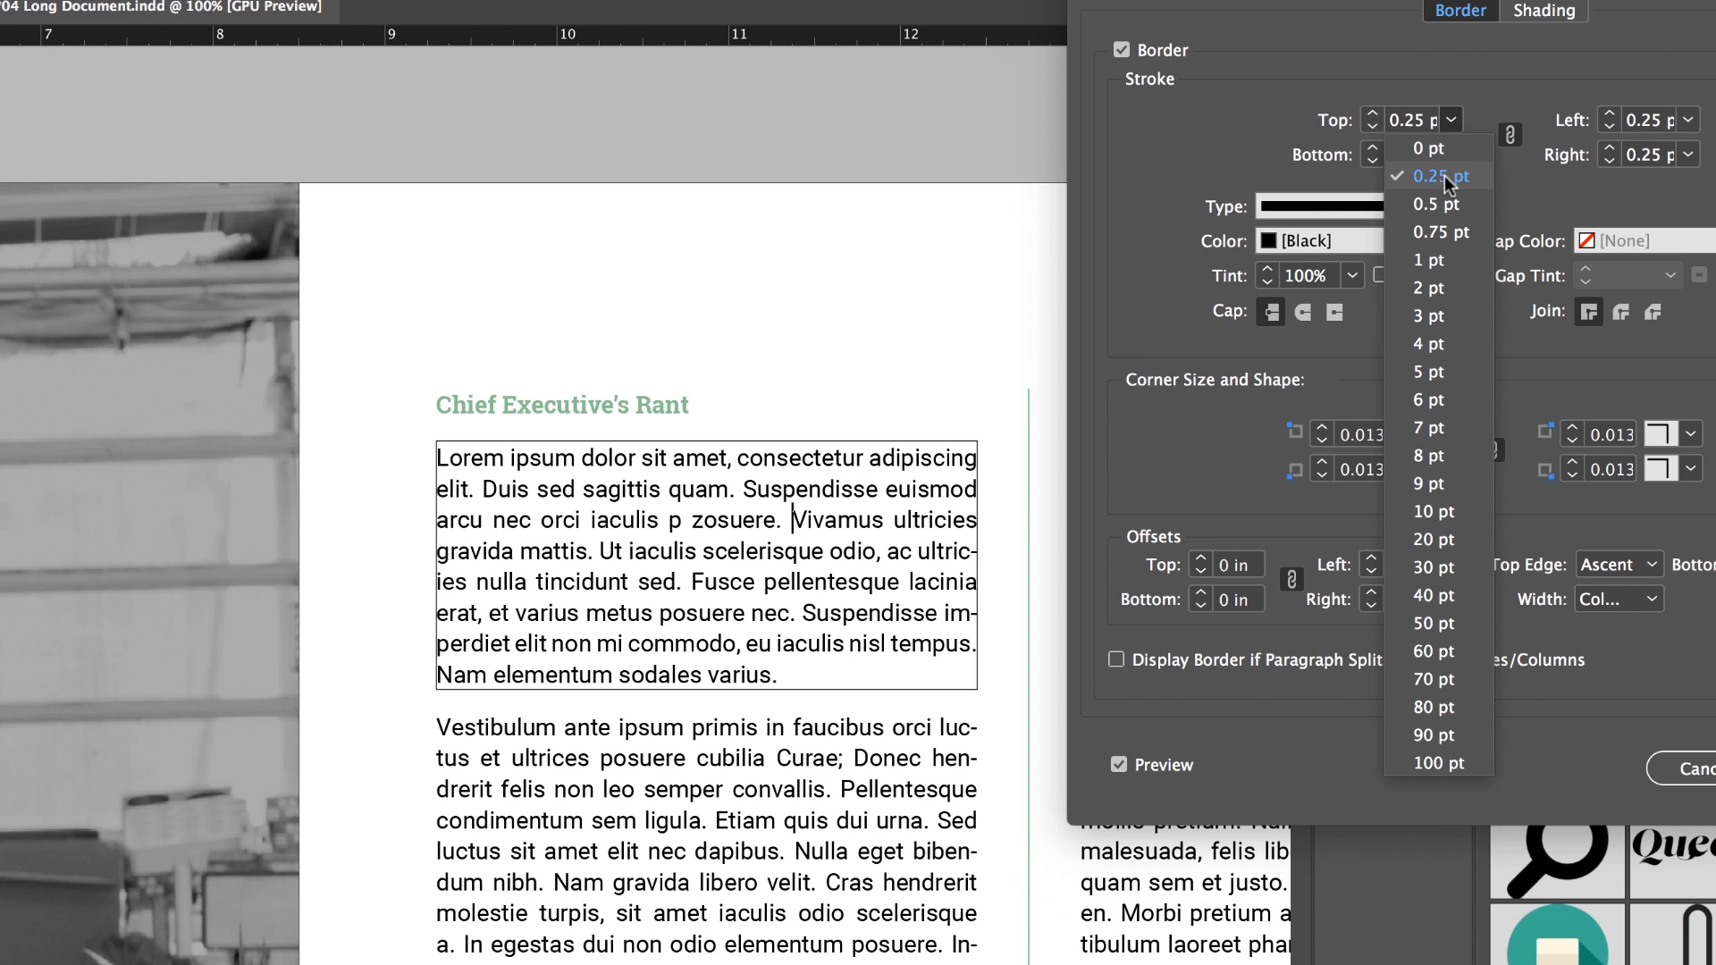
left_click(1431, 200)
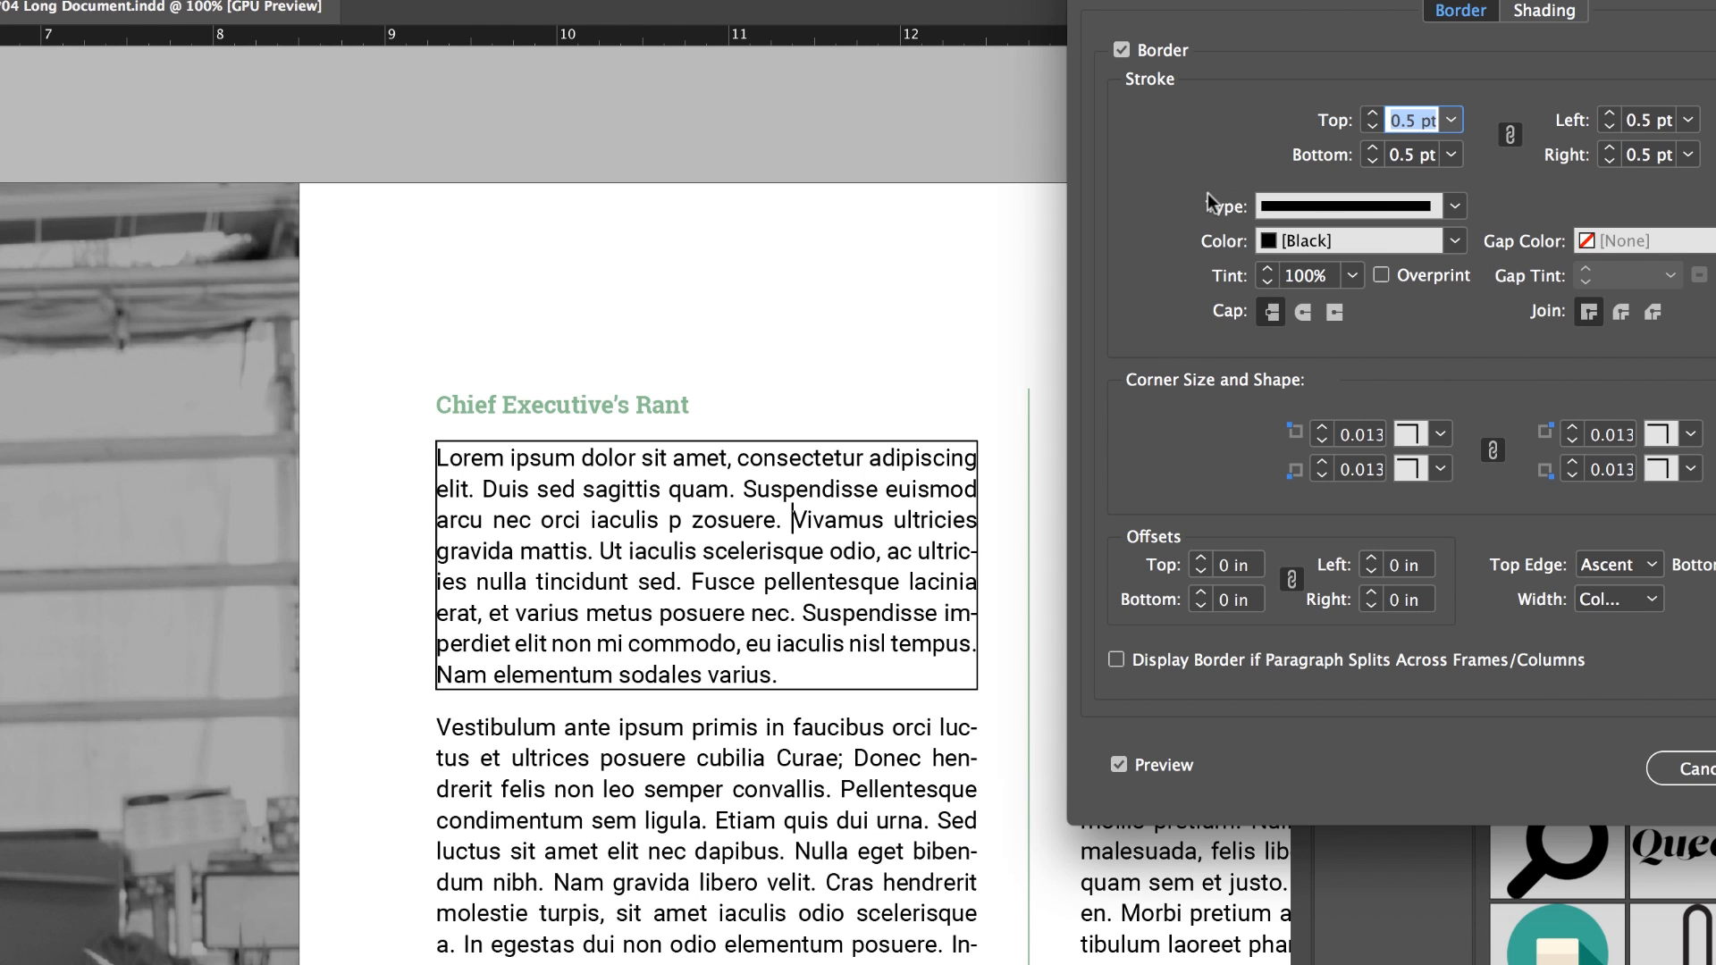
Set all four border offsets to 0.125 in, color the border GaH Red, and accept the border settings.
left_click(1200, 559)
left_click(1201, 558)
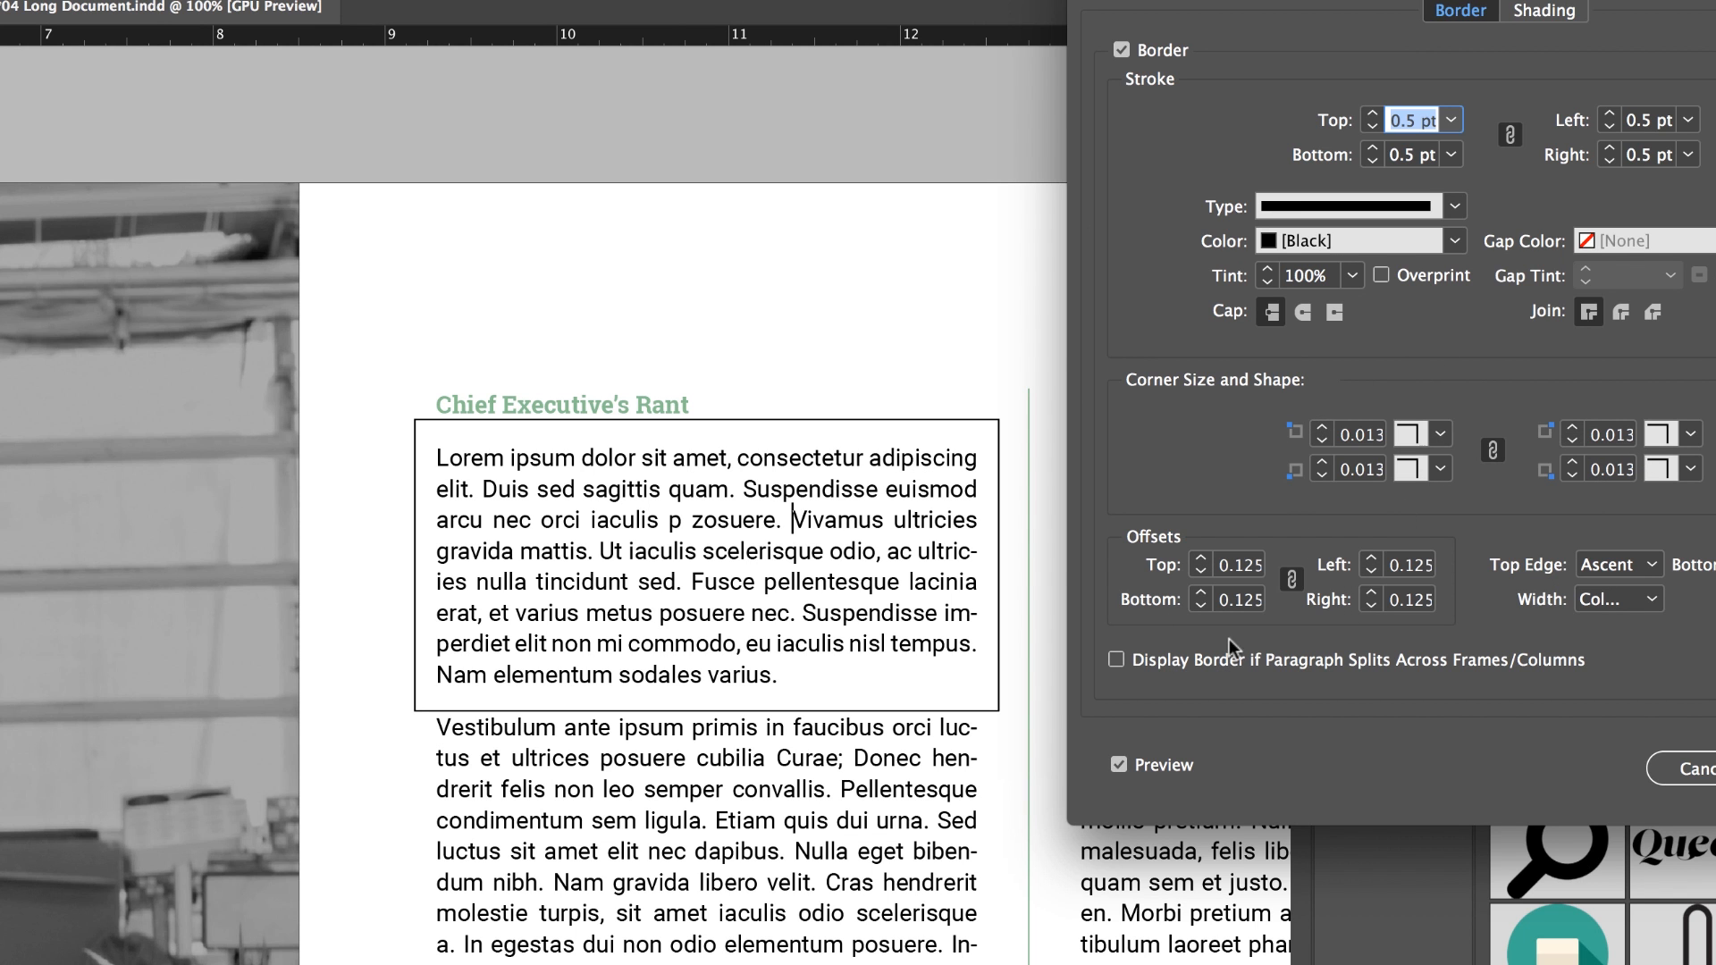
left_click(1454, 241)
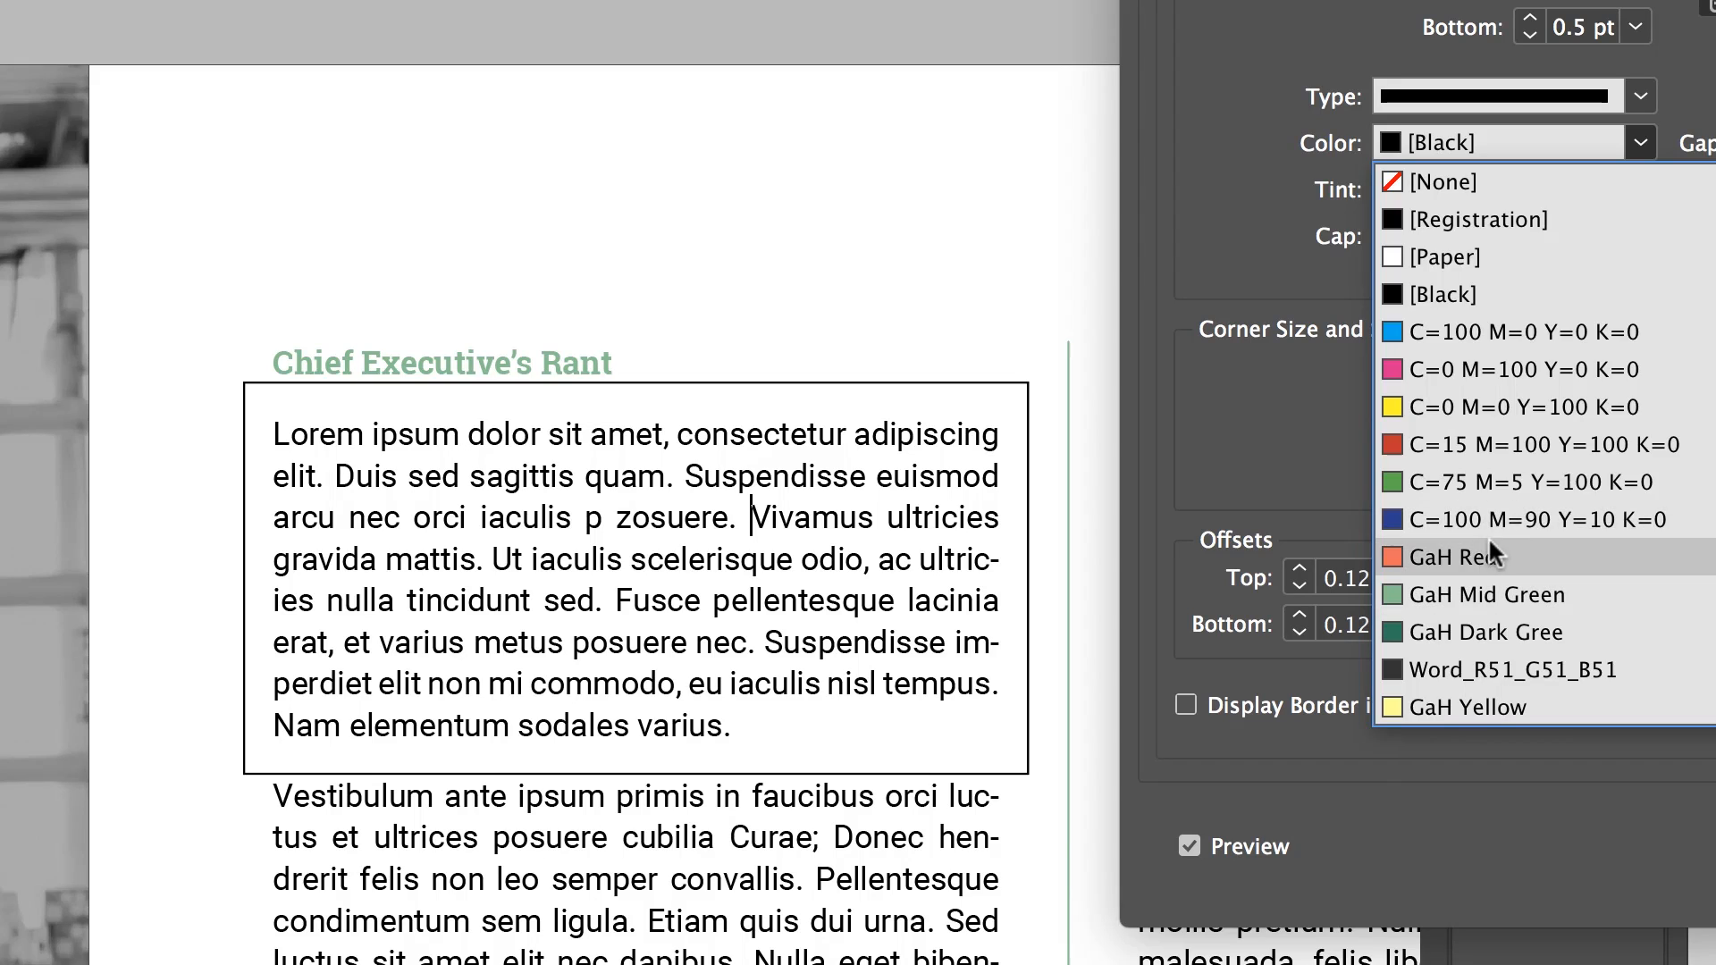
left_click(1490, 556)
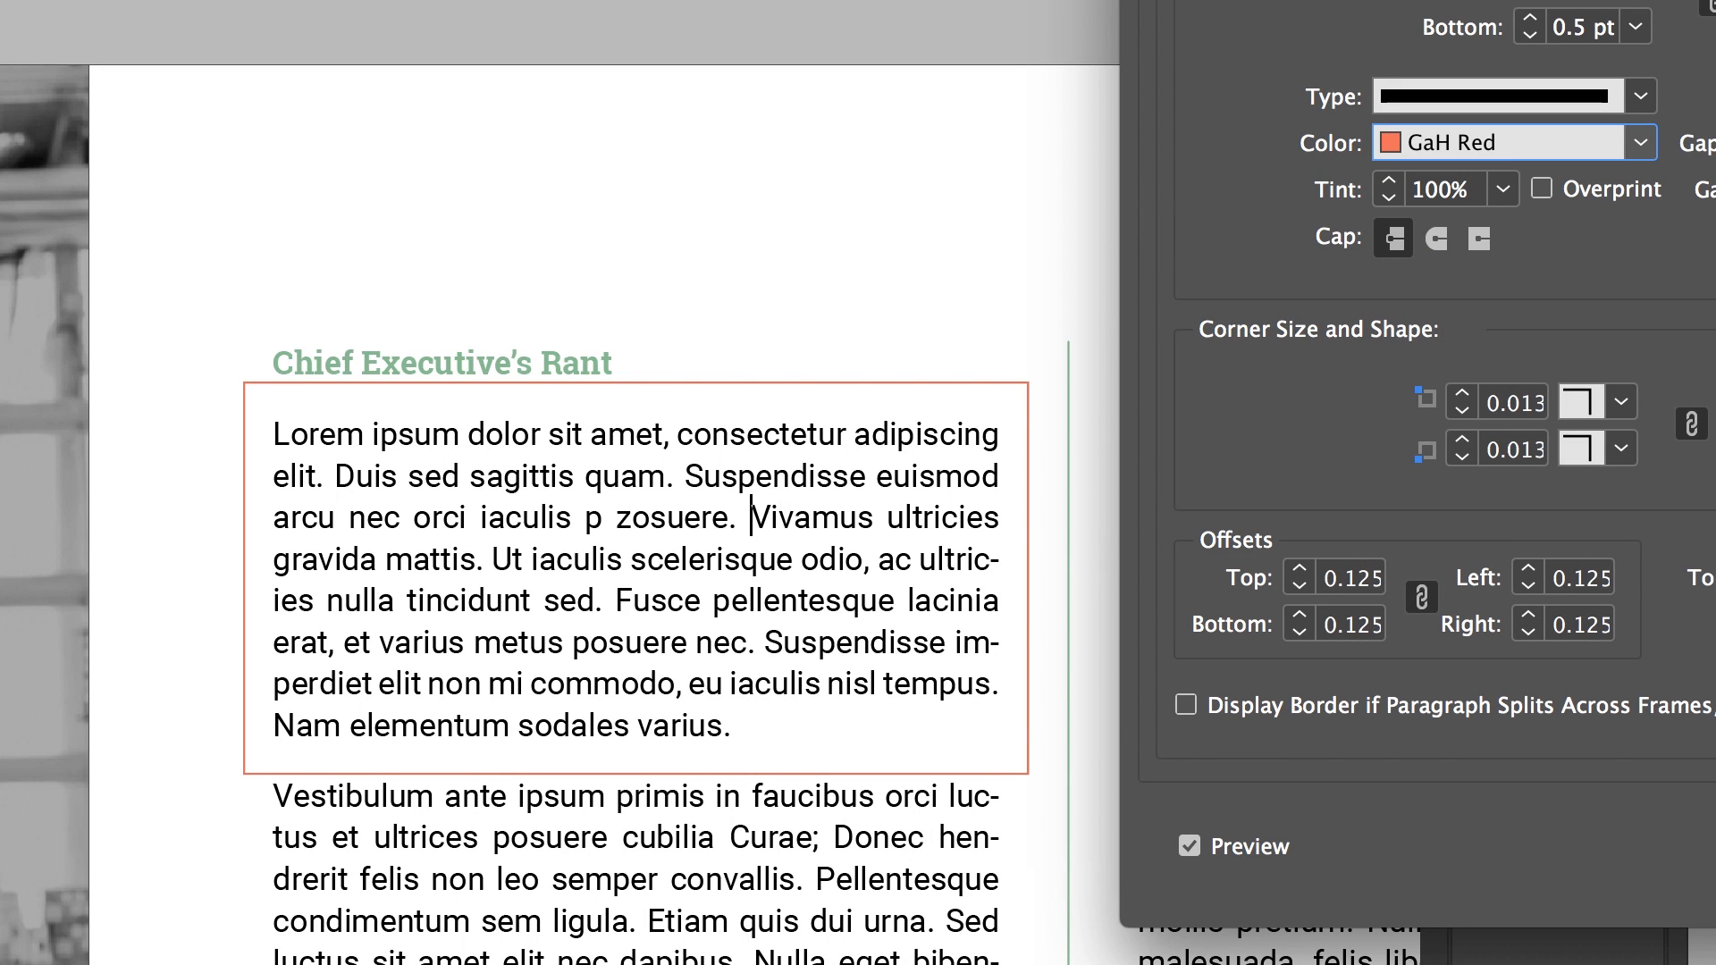
key("Return")
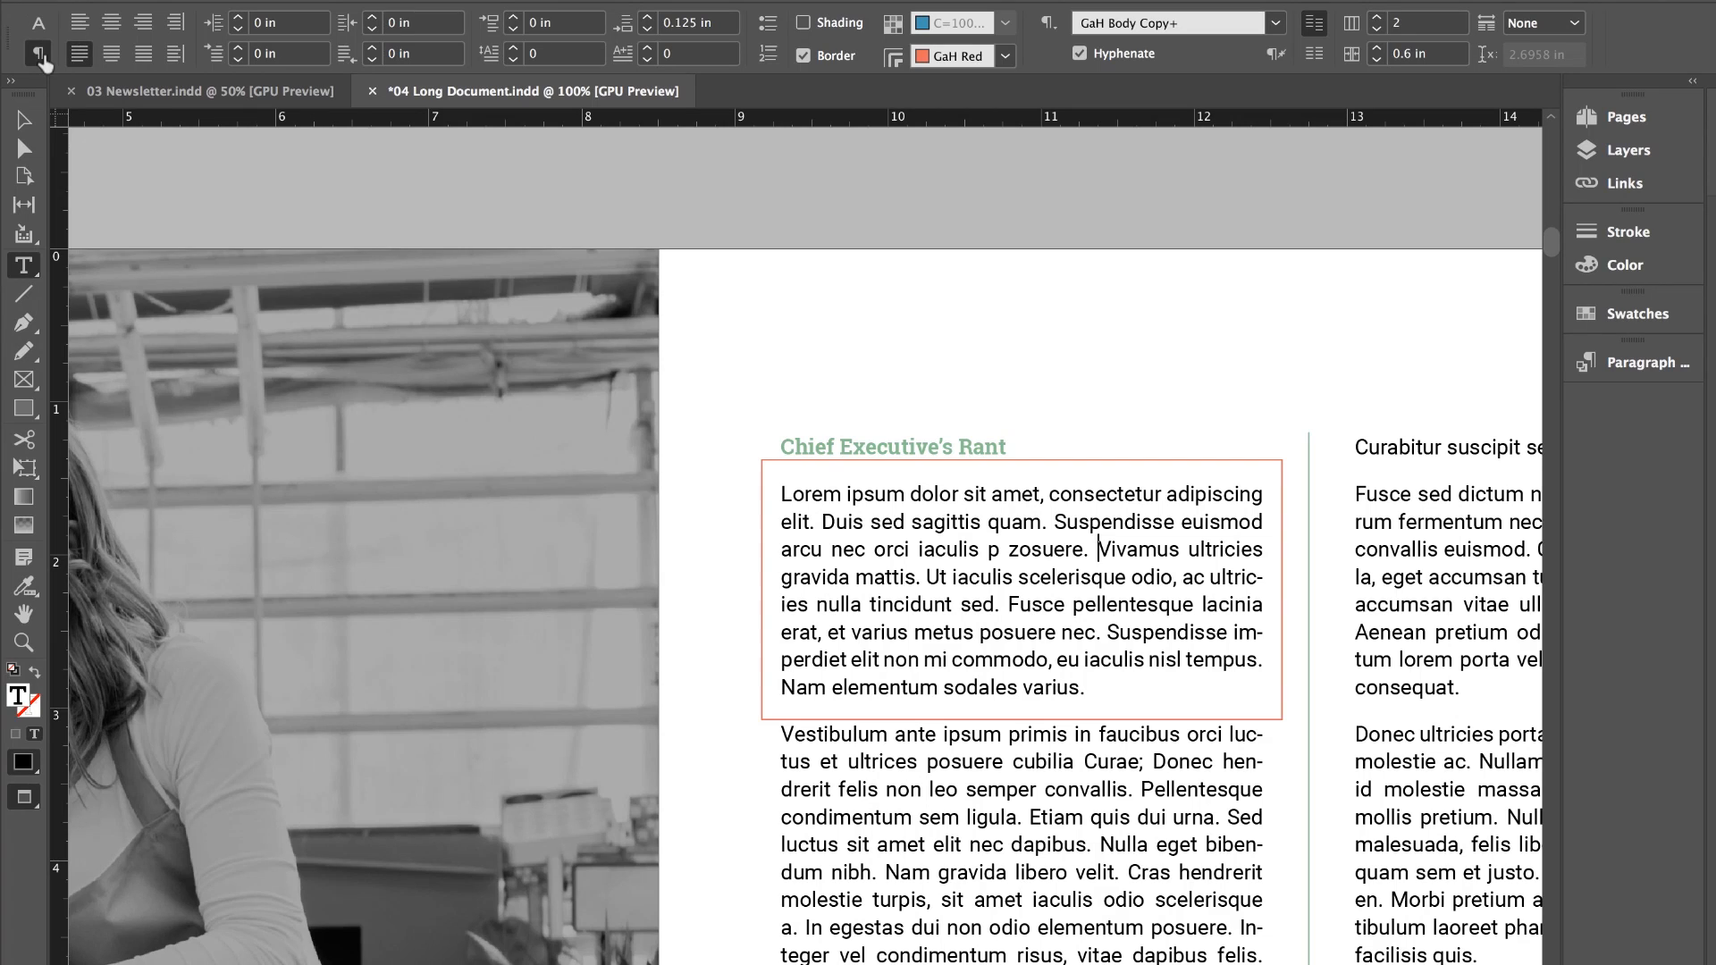
Set the bordered paragraph's space before to 0.0625 in and its space after to 0.25 in.
key("Escape")
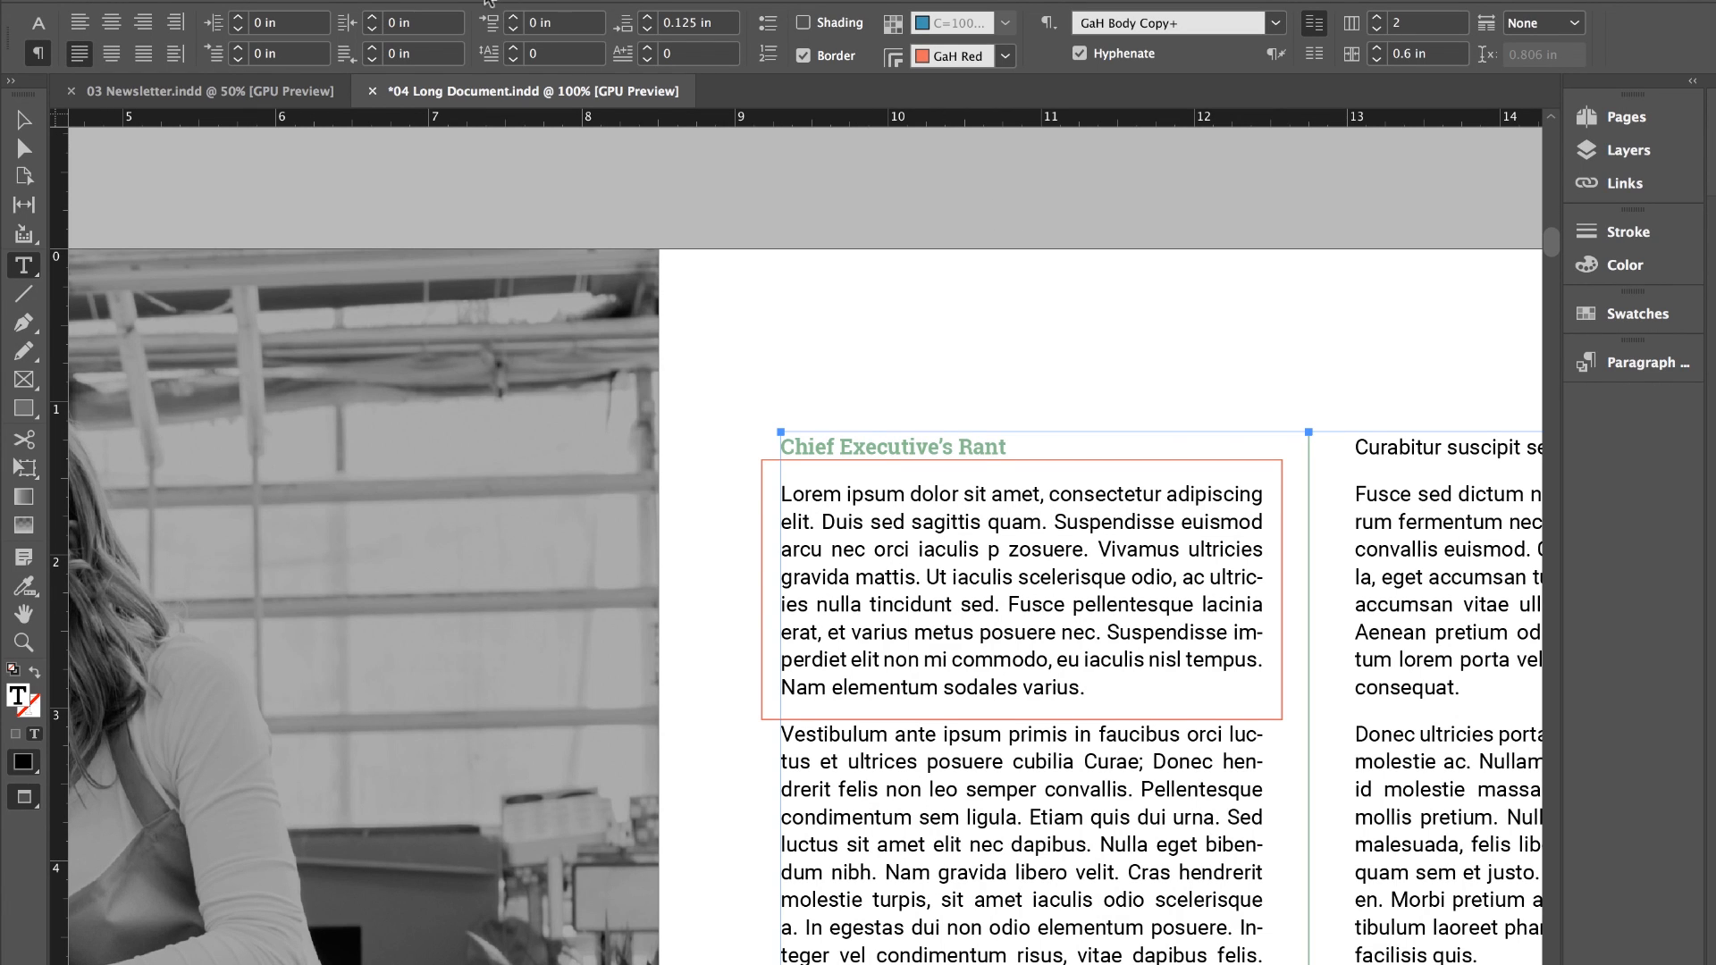
left_click(514, 17)
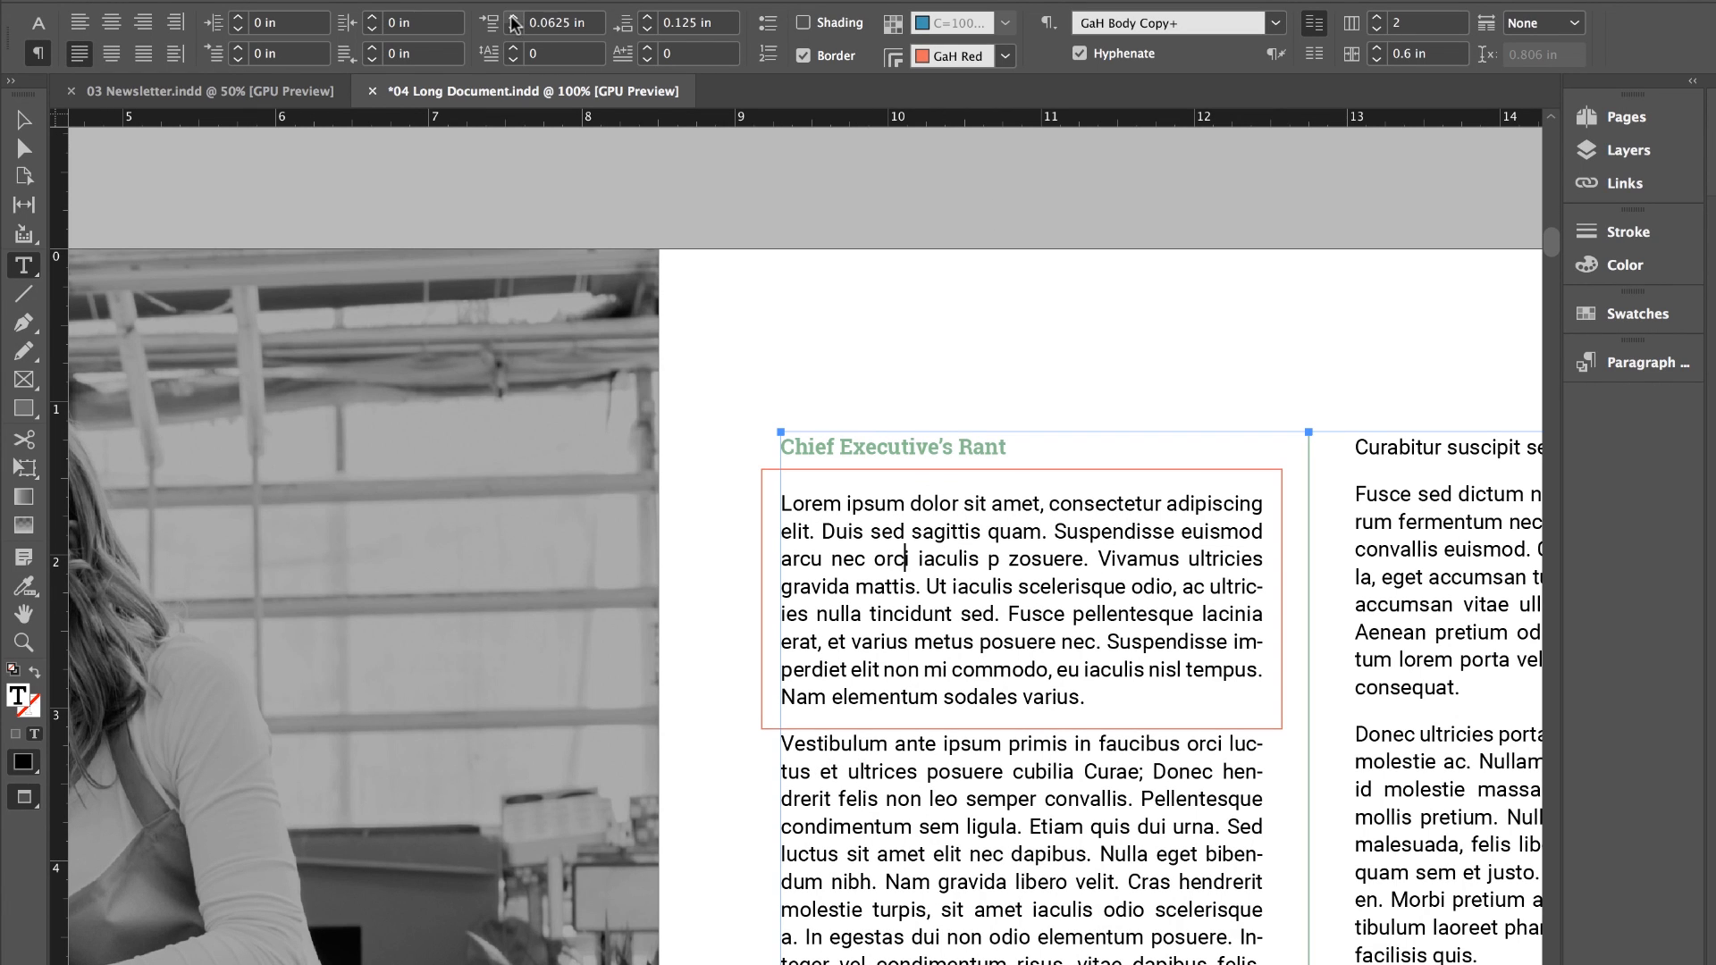
left_click(649, 17)
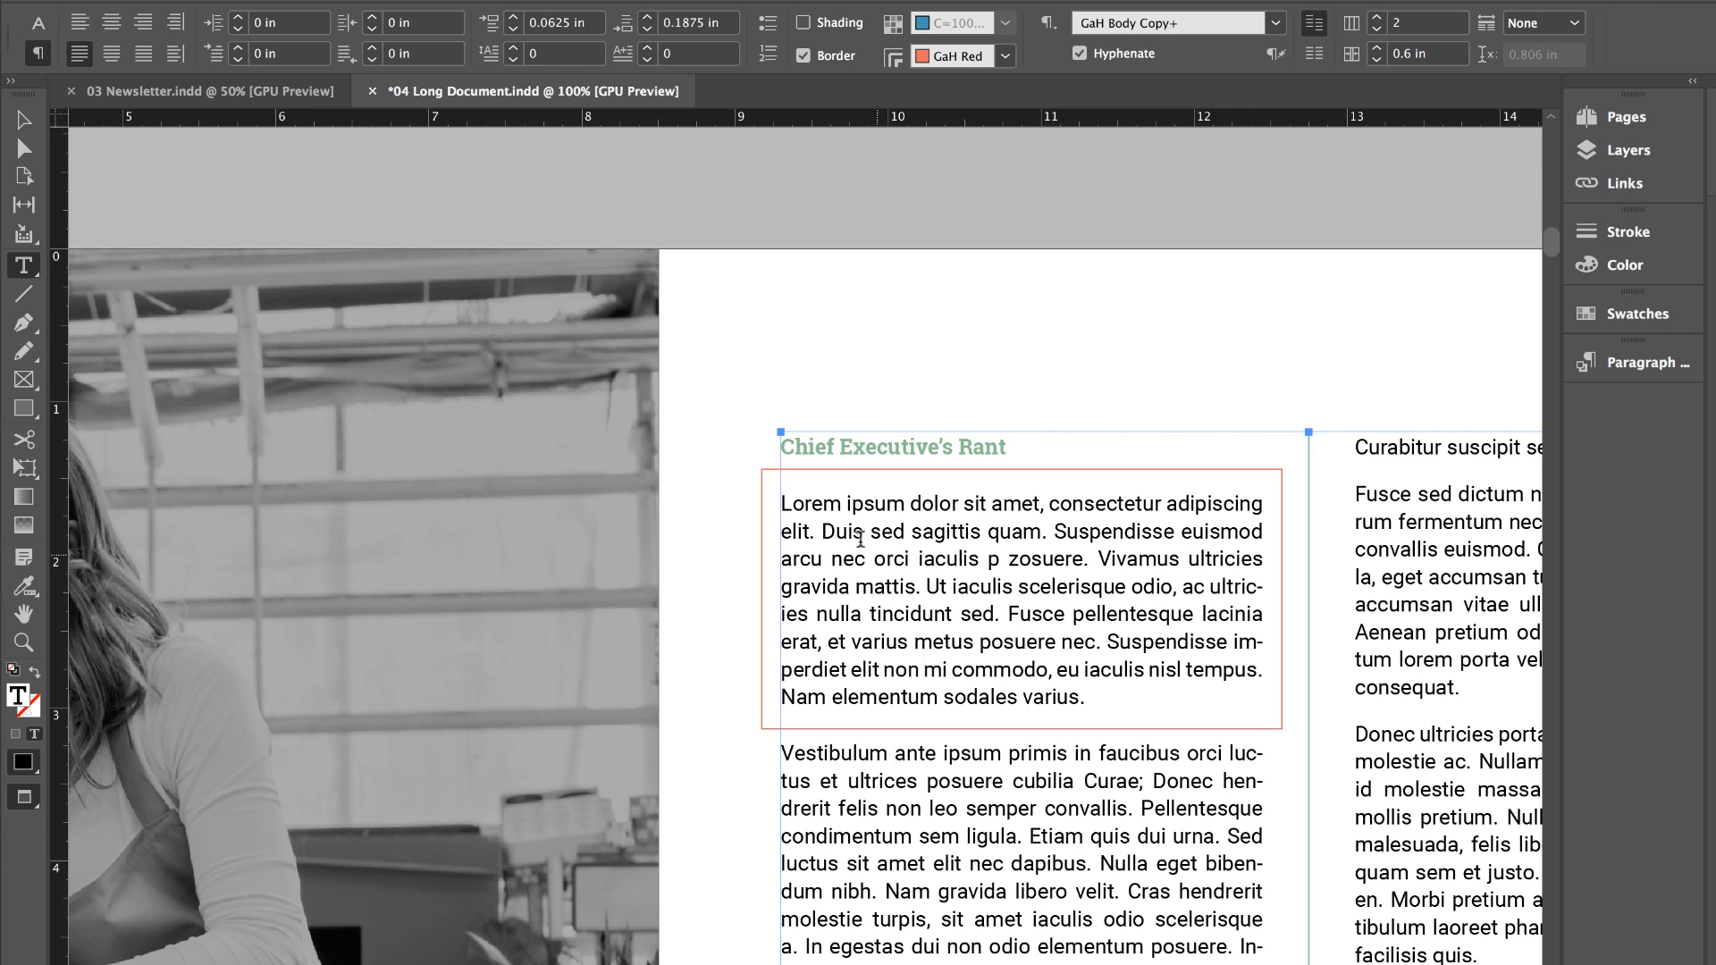
left_click(649, 17)
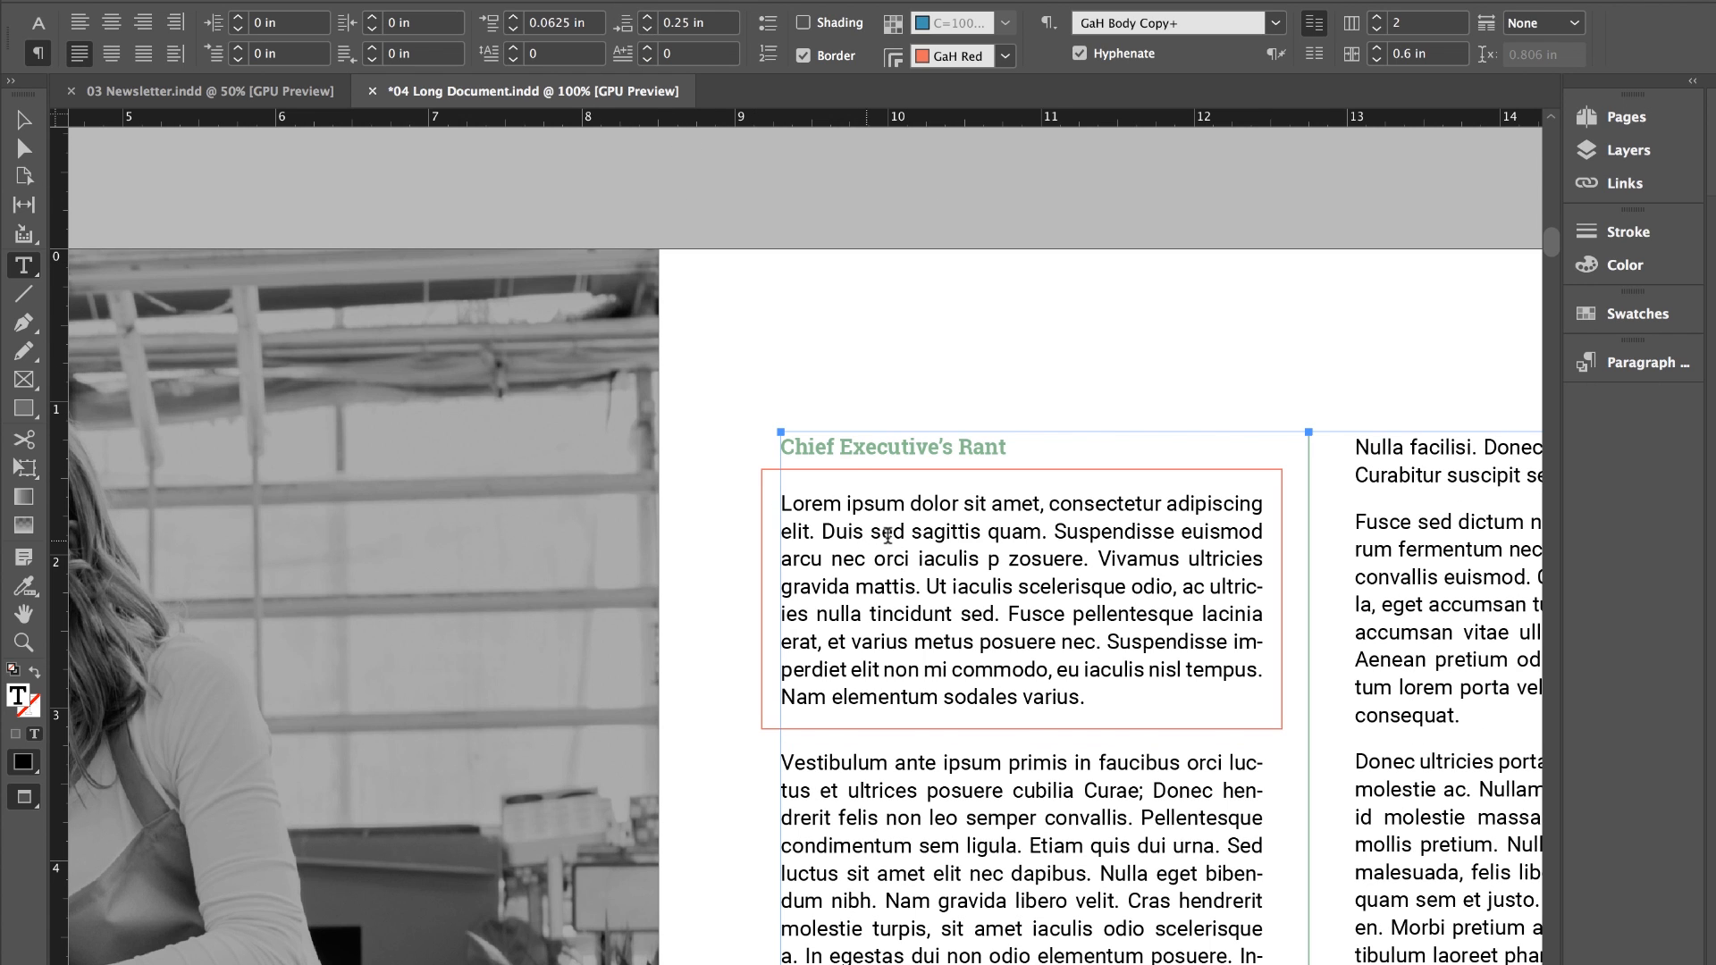
Create a paragraph style from the bordered paragraph, named First Paragraph and based on [No Paragraph Style].
left_click(1635, 365)
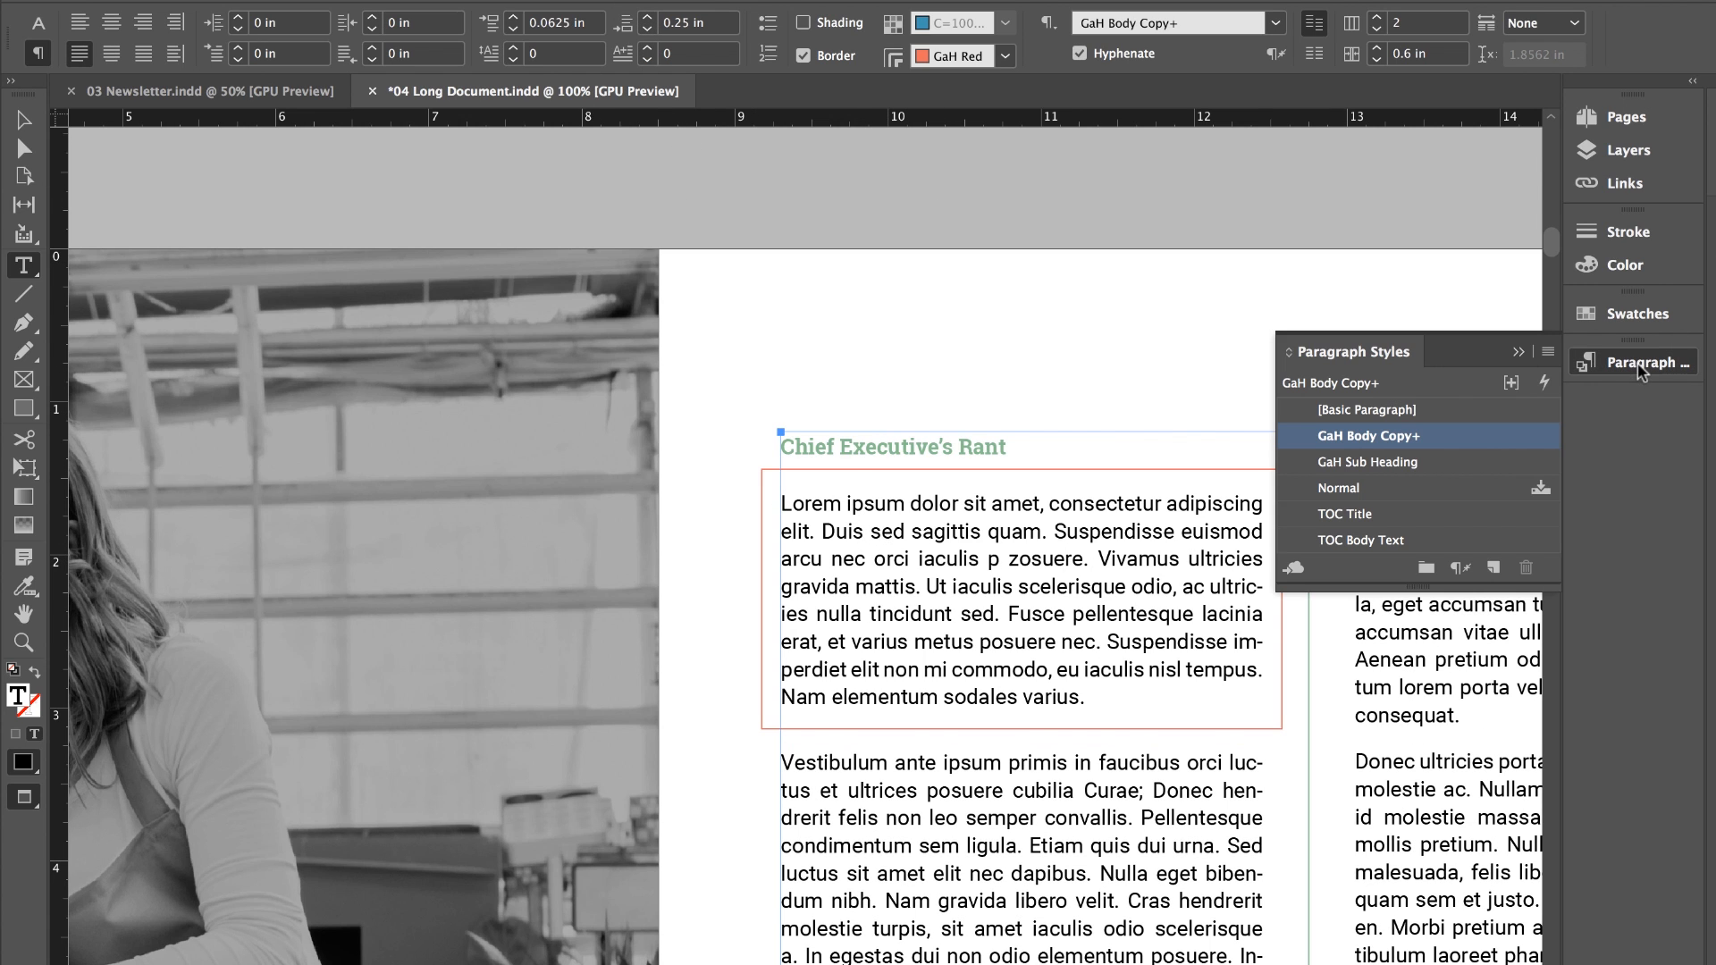
left_click(1492, 570)
double_click(1350, 462)
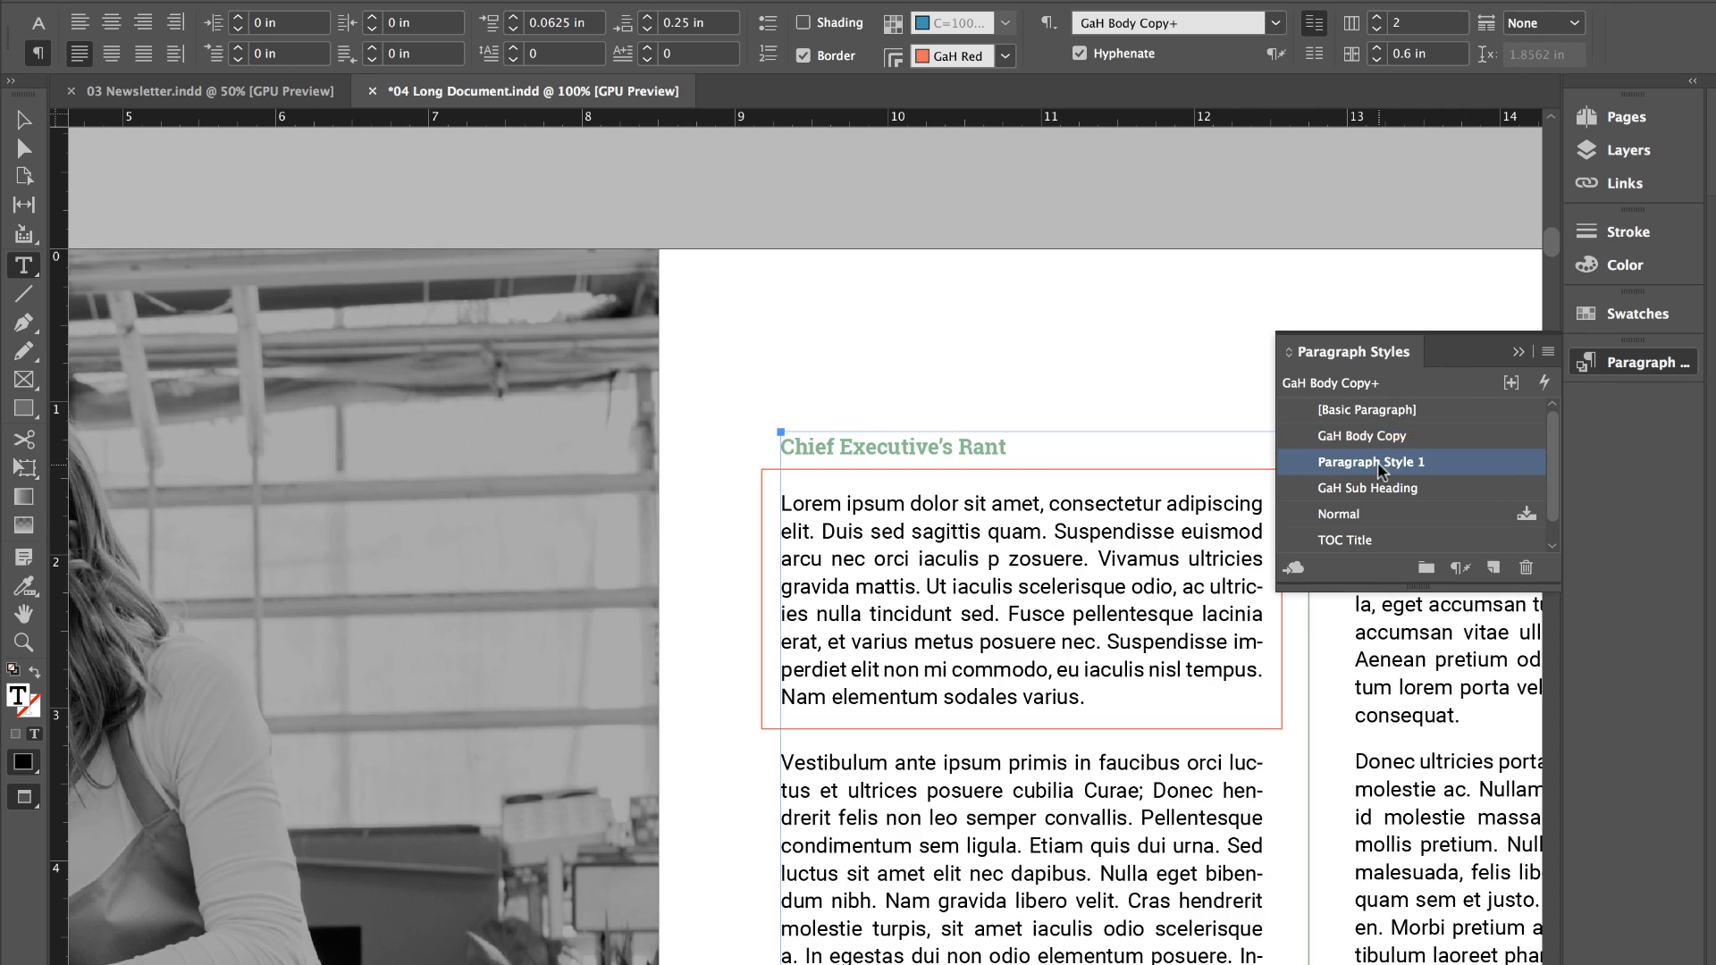
type("First")
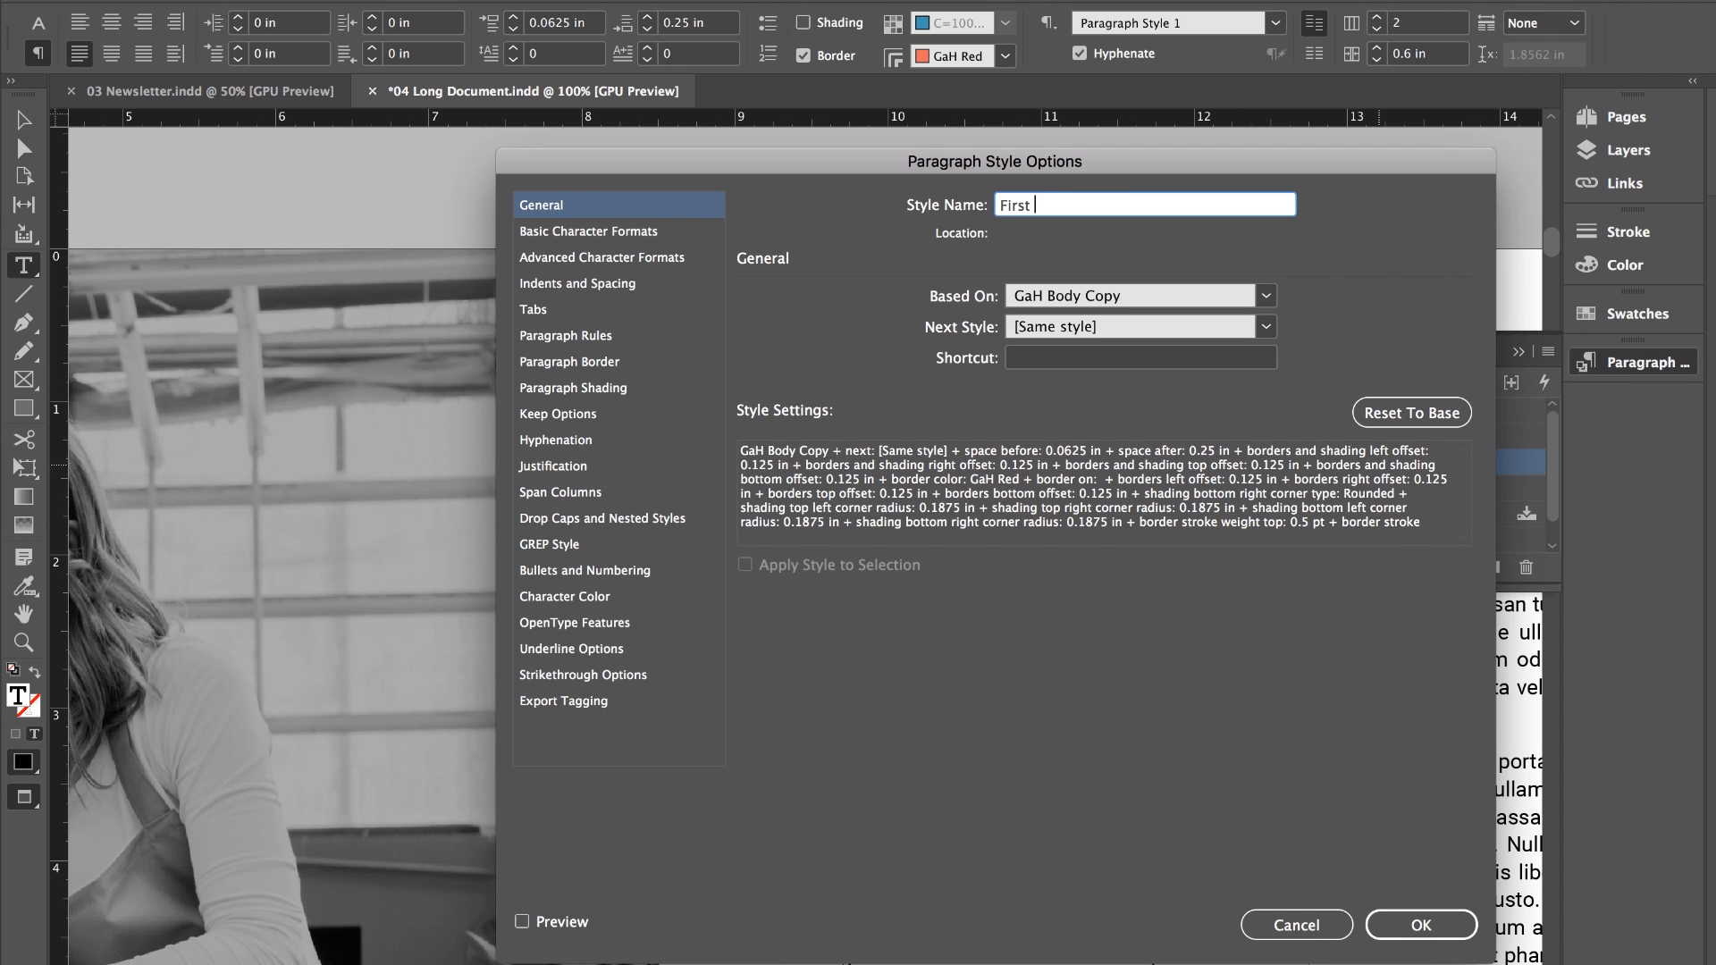
type(" Paragraph")
left_click(1242, 299)
left_click(1081, 324)
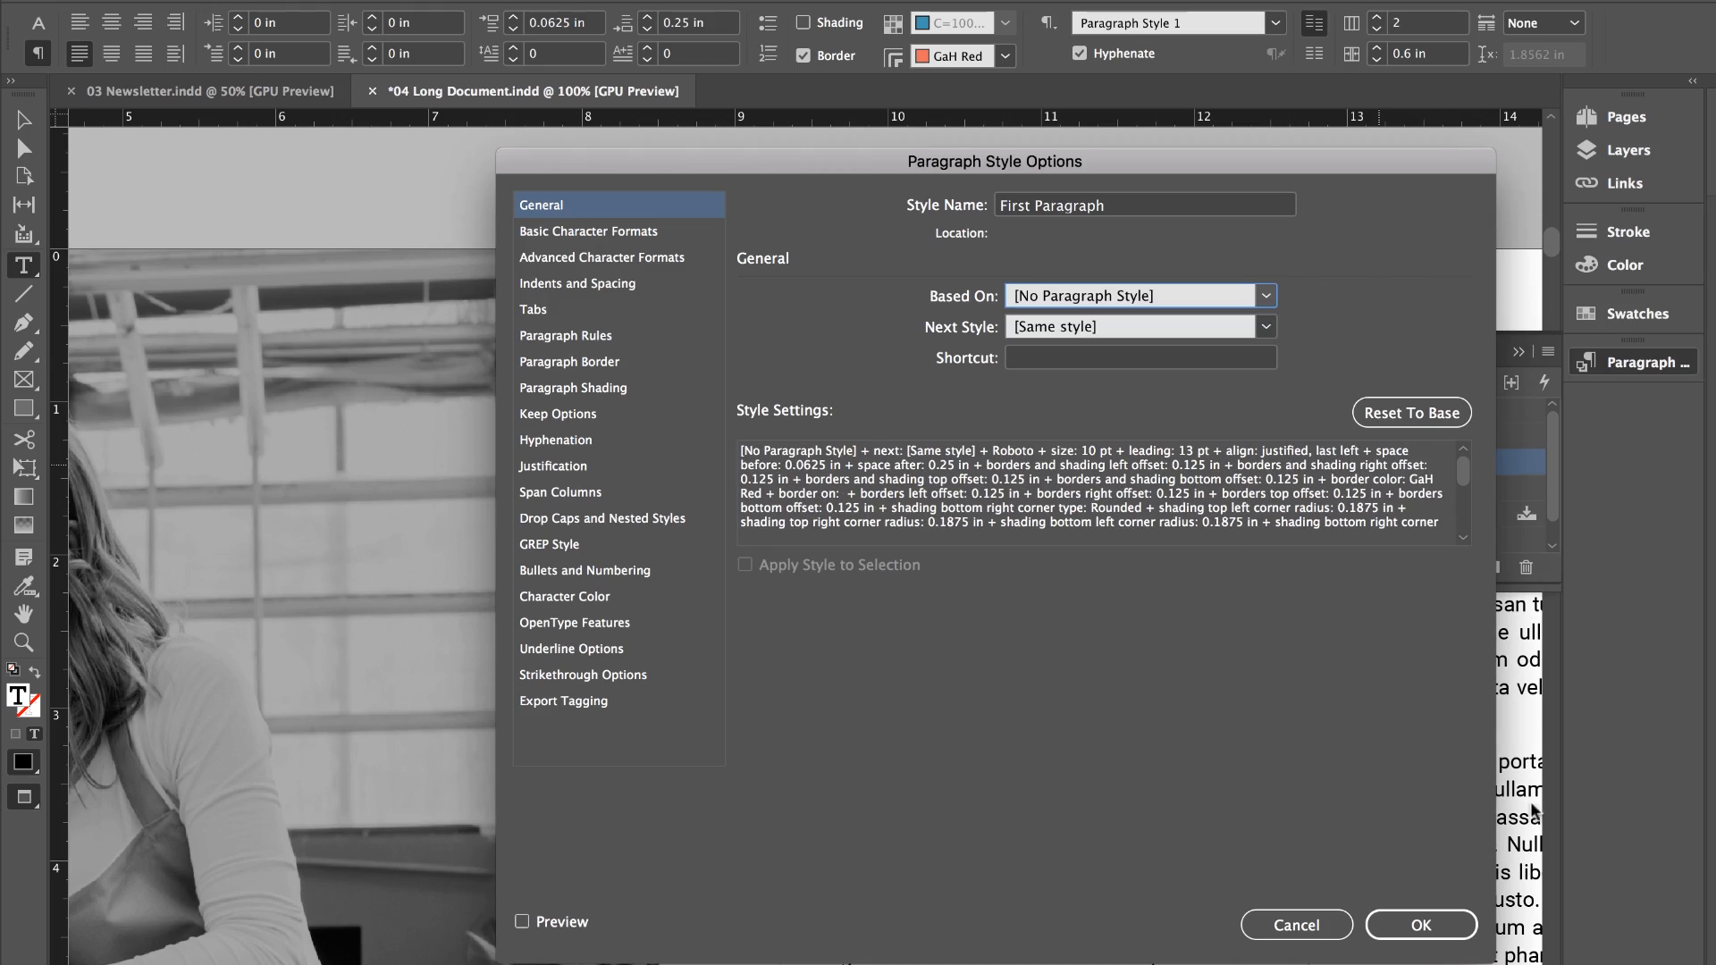
key("Return")
Apply the First Paragraph style to the opening paragraph under the Risk and Capital Management heading.
scroll(1018, 672, "down", 20)
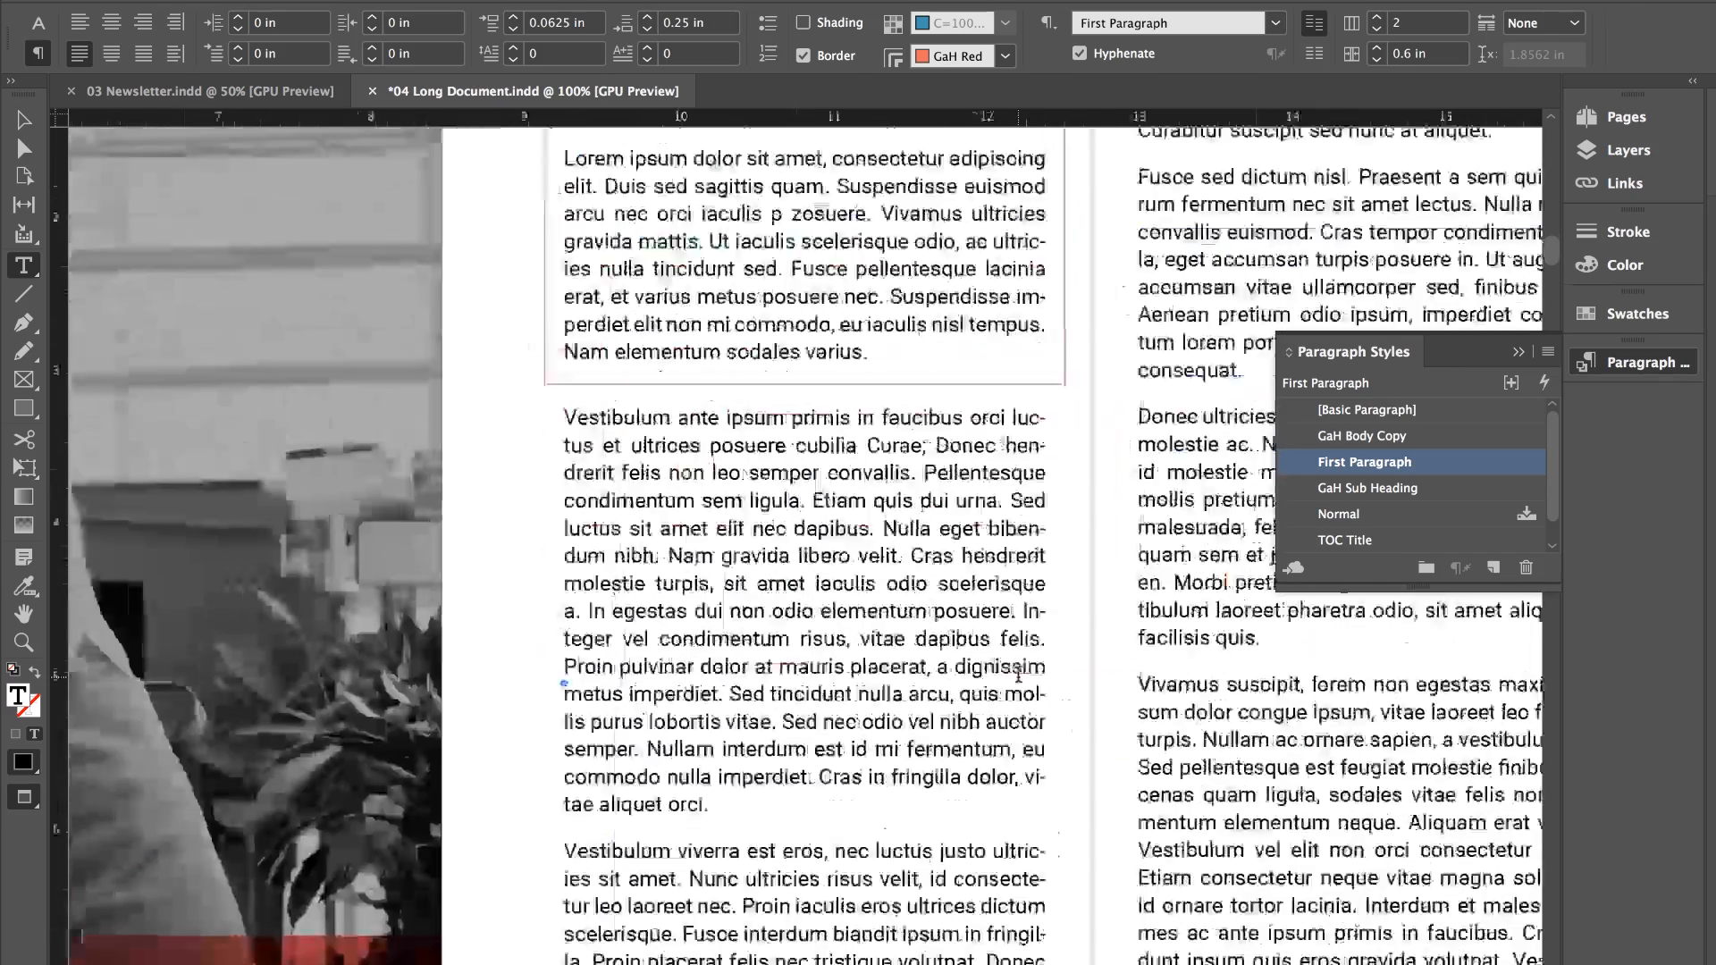
scroll(1018, 673, "up", 3)
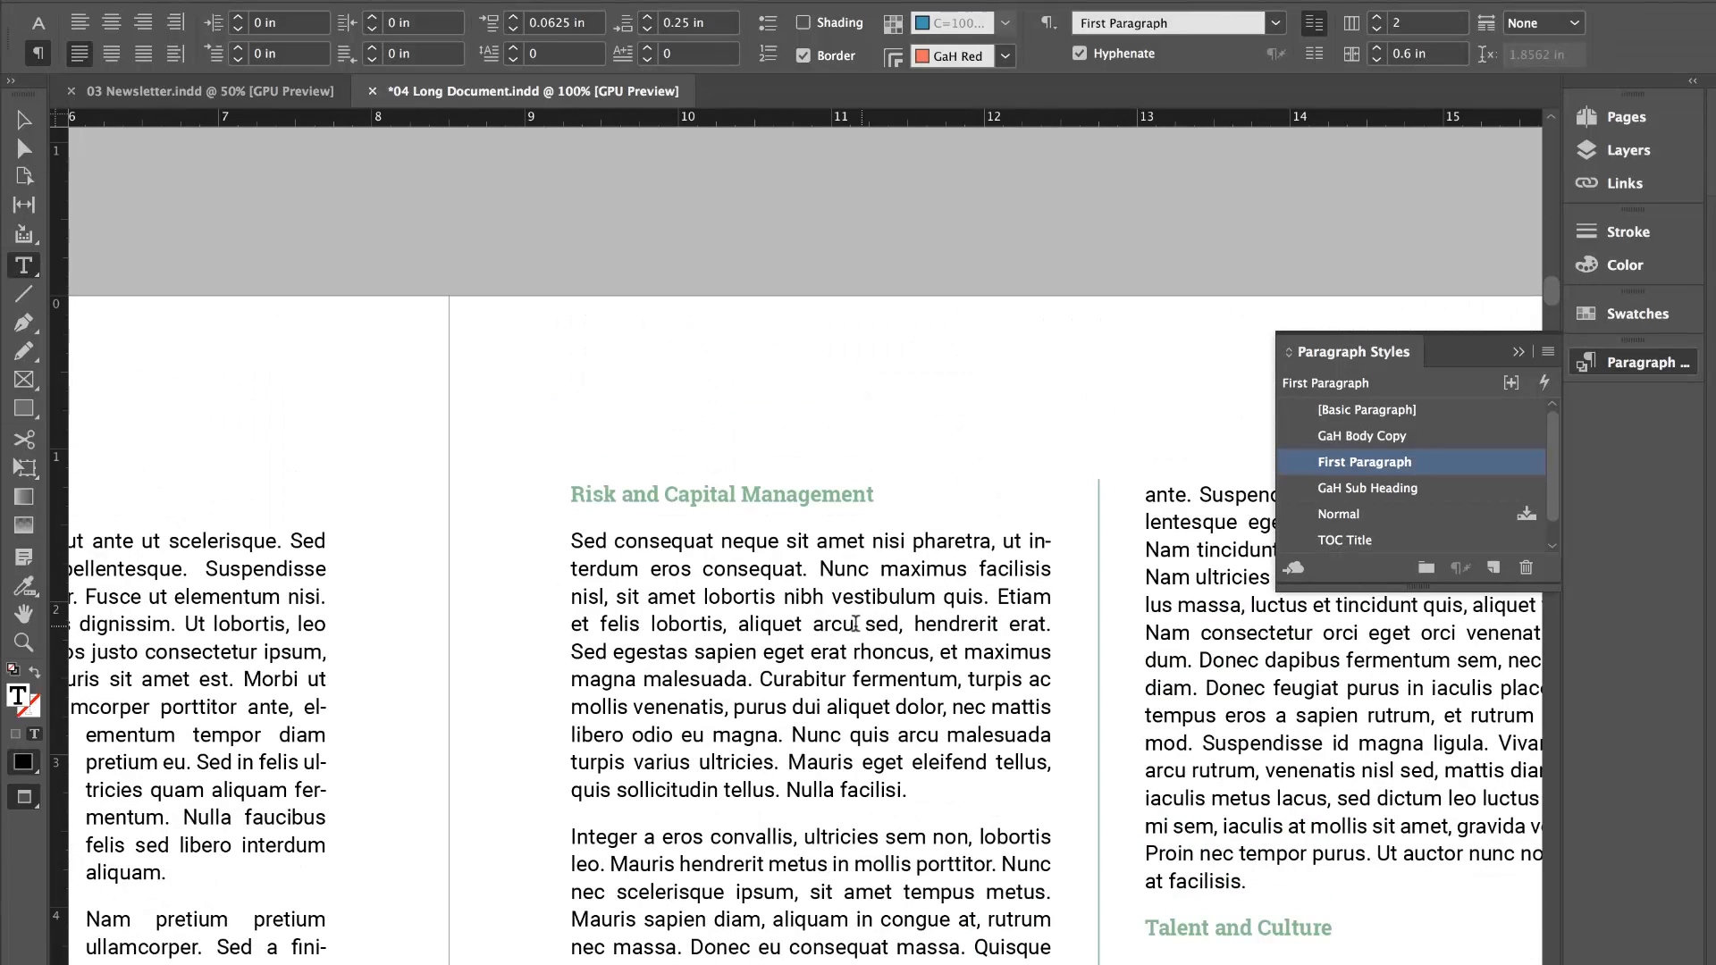
left_click(855, 623)
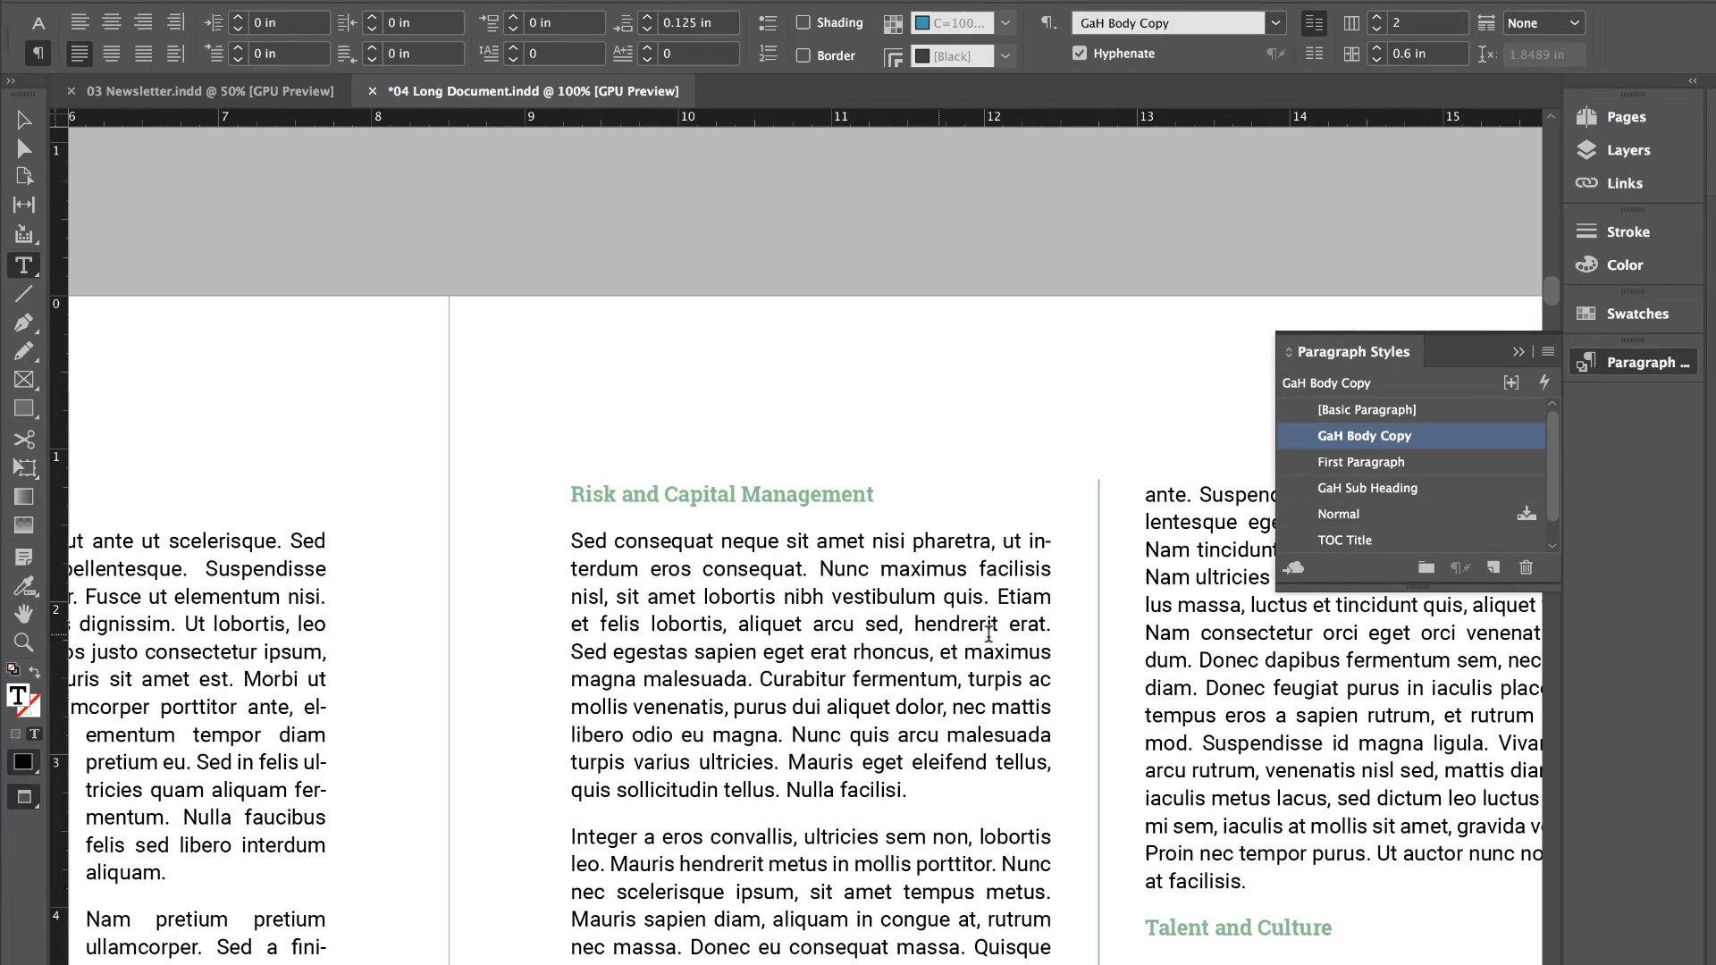
left_click(1377, 462)
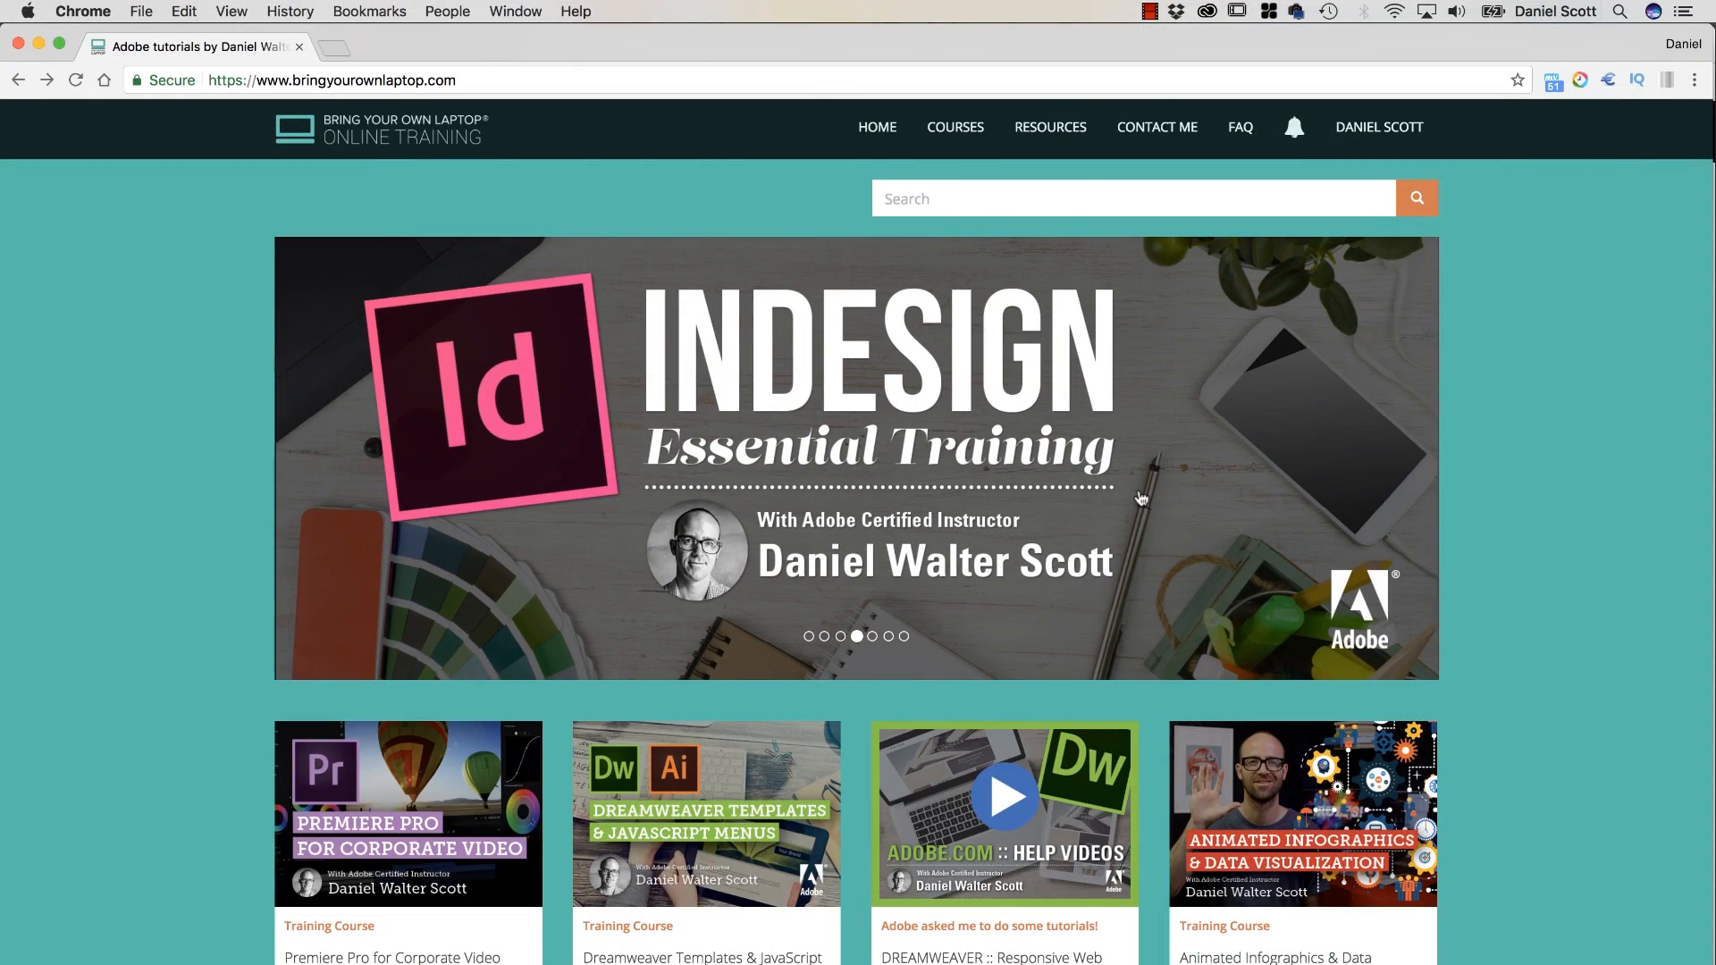
In Chrome, open the Bring Your Own Laptop site's free resources and look through the InDesign cheat sheet.
left_click(1083, 131)
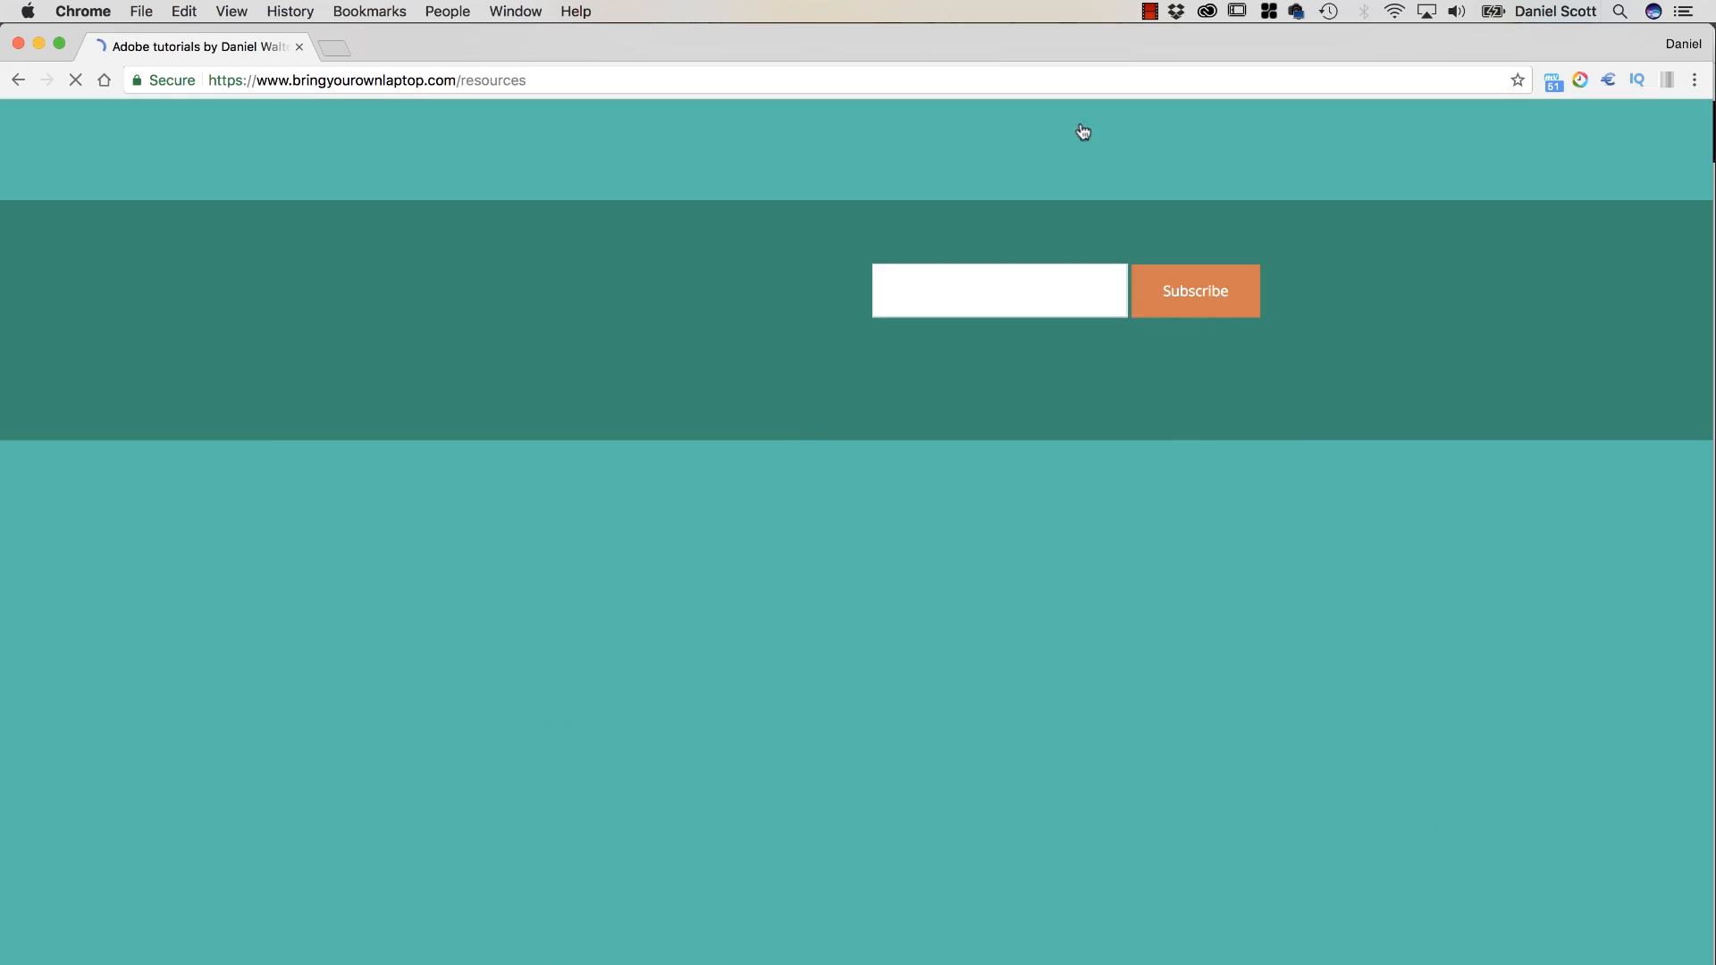
scroll(891, 791, "down", 3)
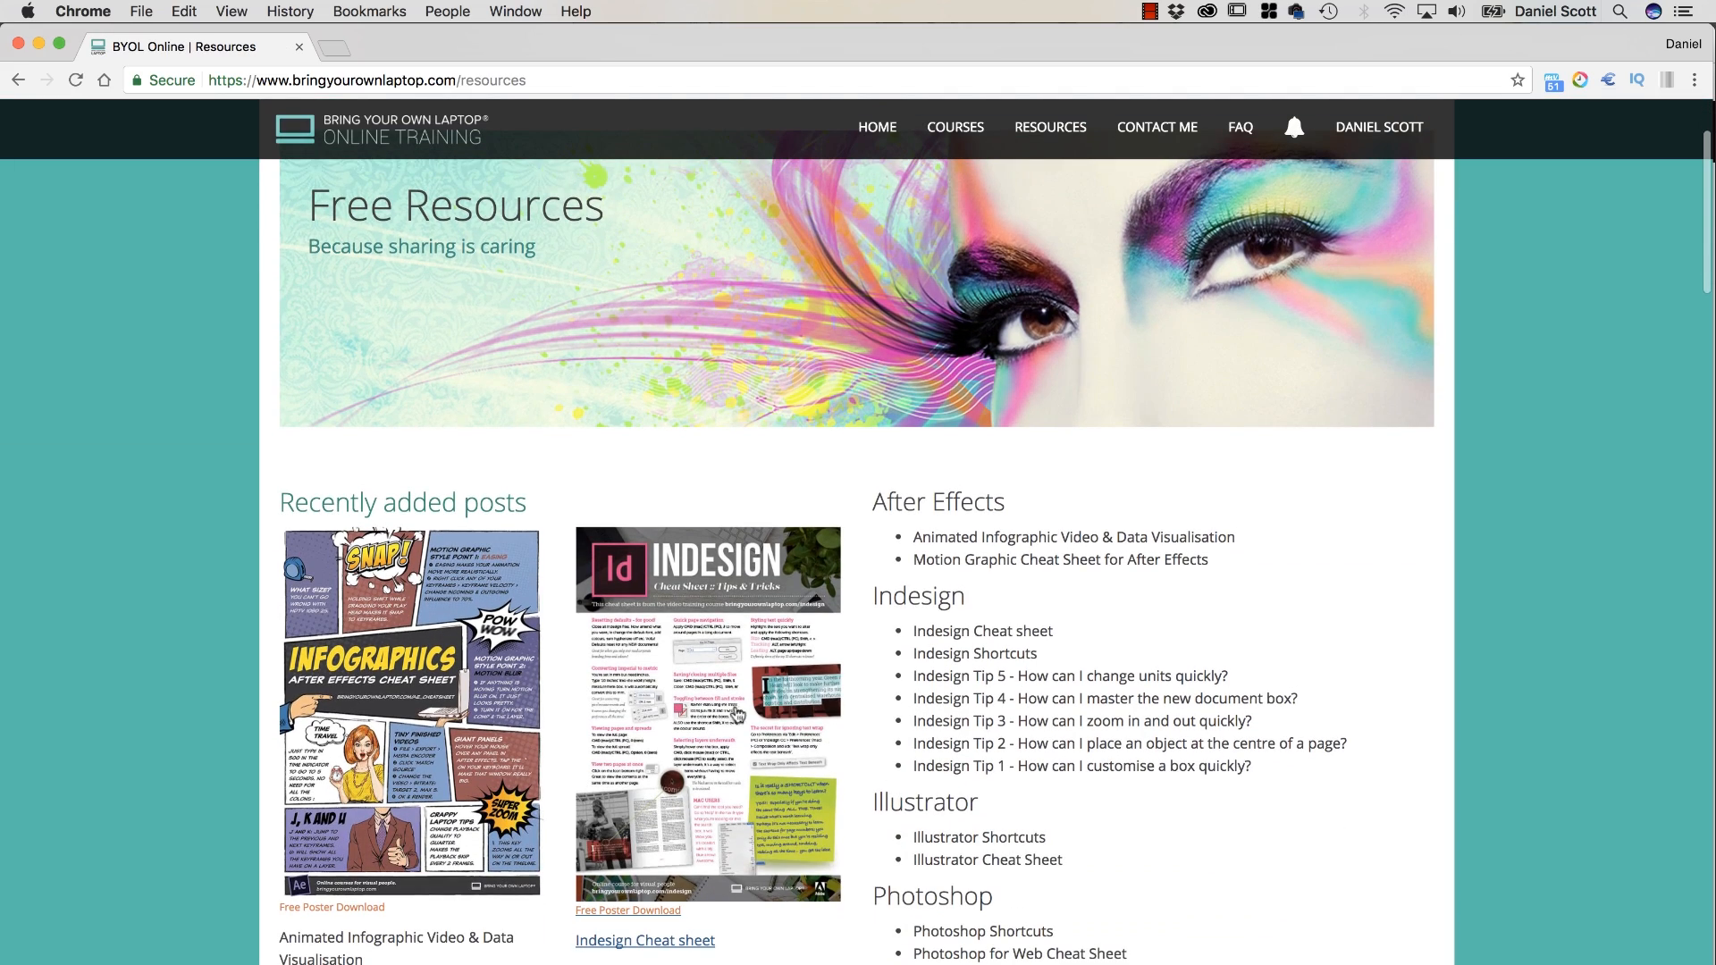
left_click(749, 742)
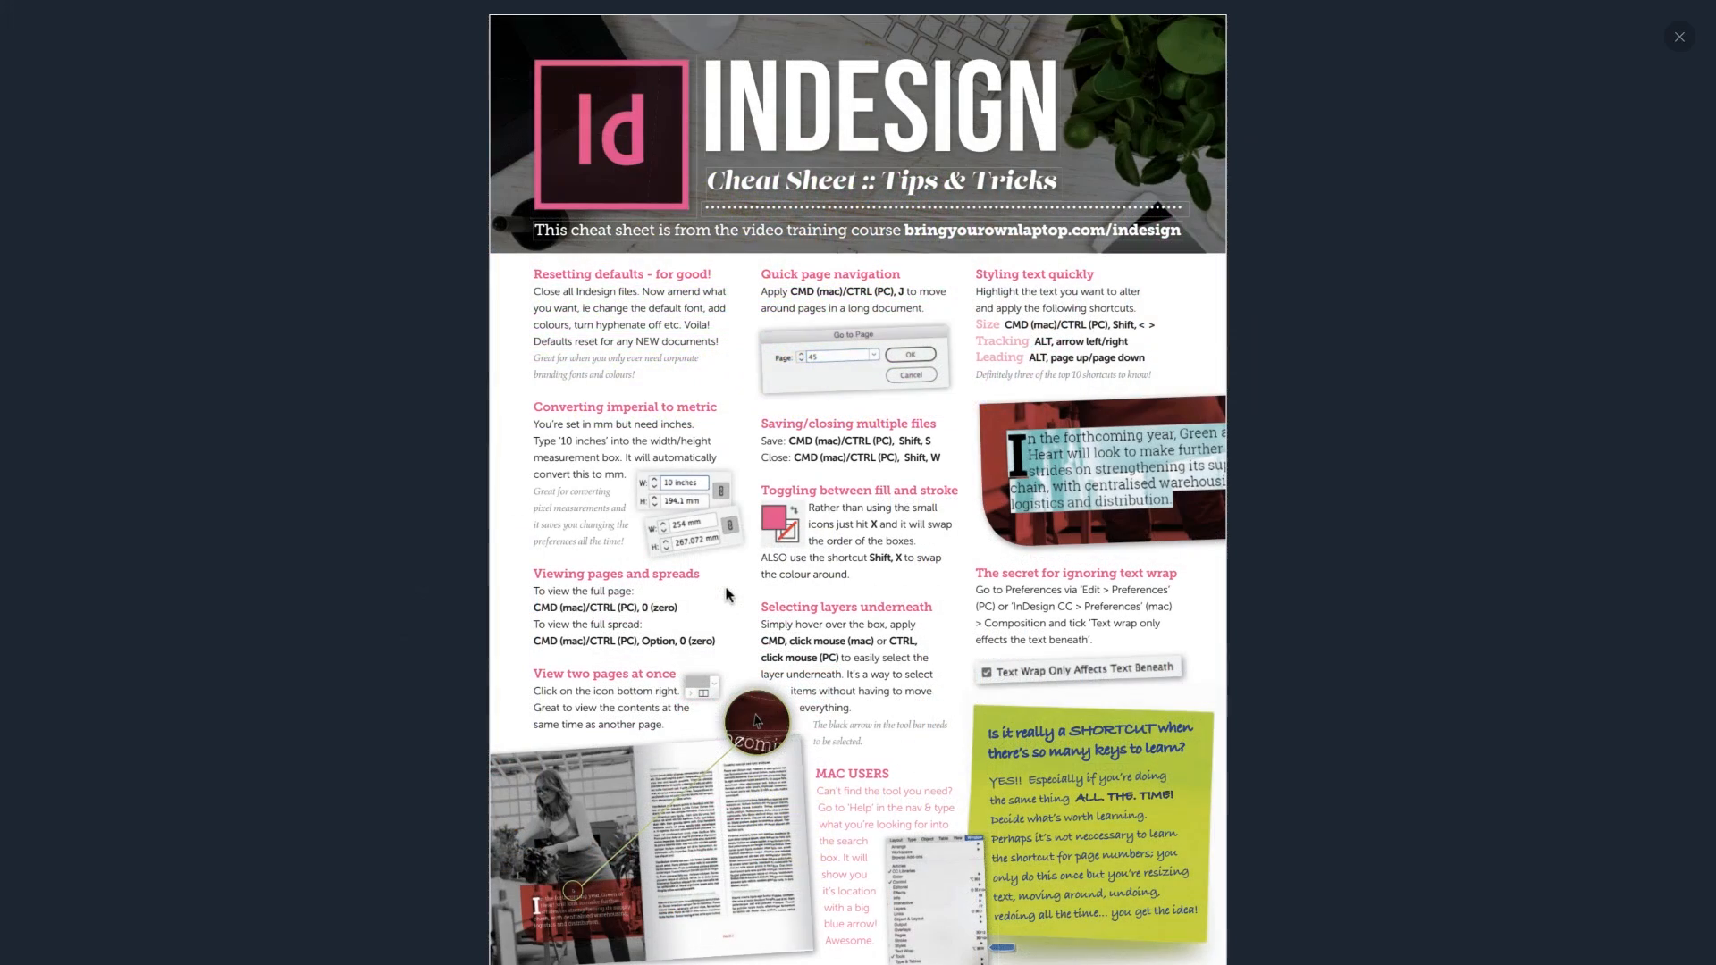
scroll(1072, 715, "down", 2)
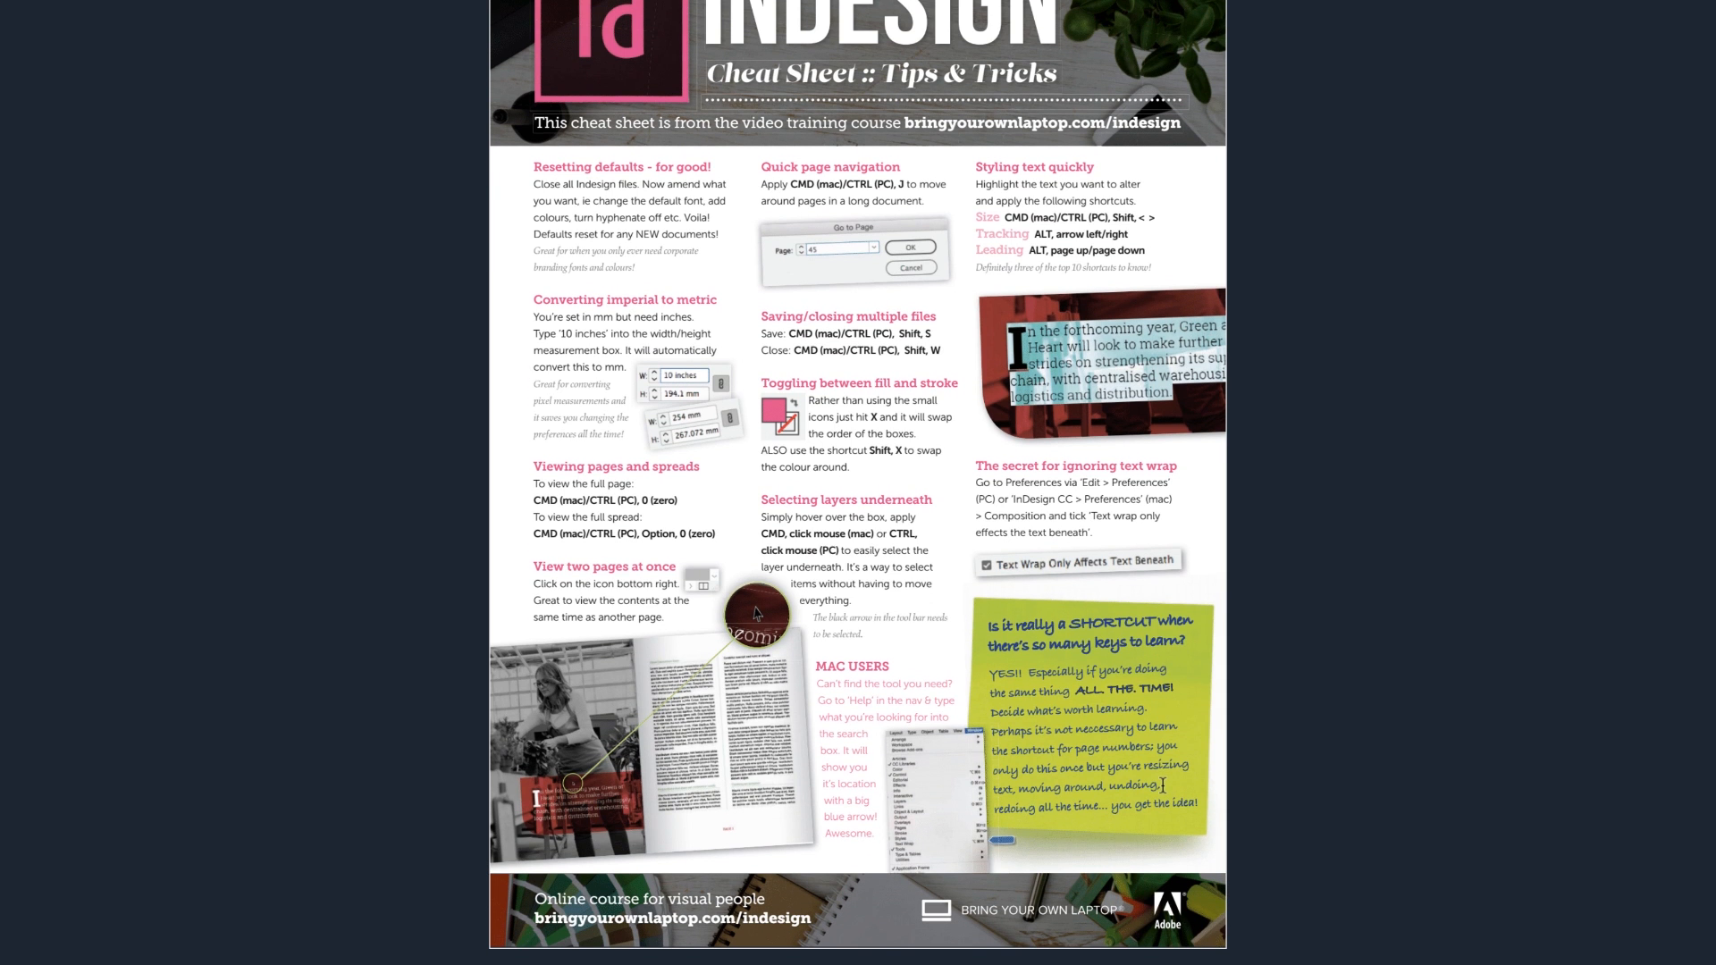
scroll(858, 483, "up", 2)
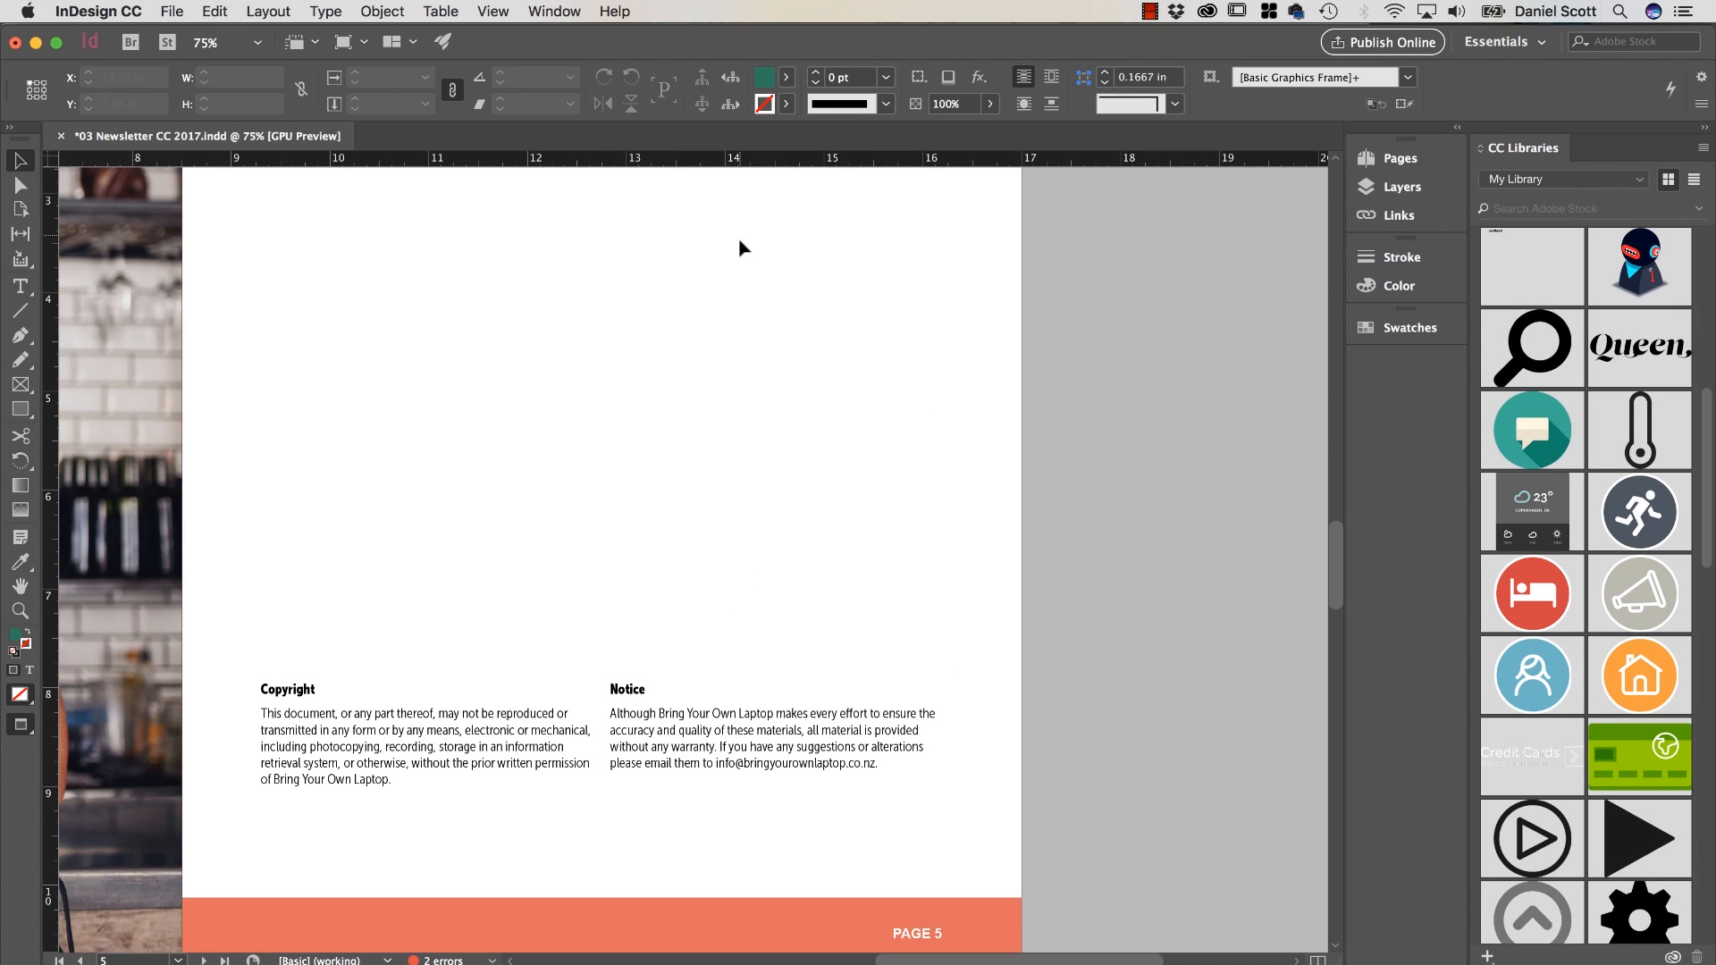
Add the Copyright and Notice text frame to My Library as a graphic and try placing a copy above the original.
left_click(602, 740)
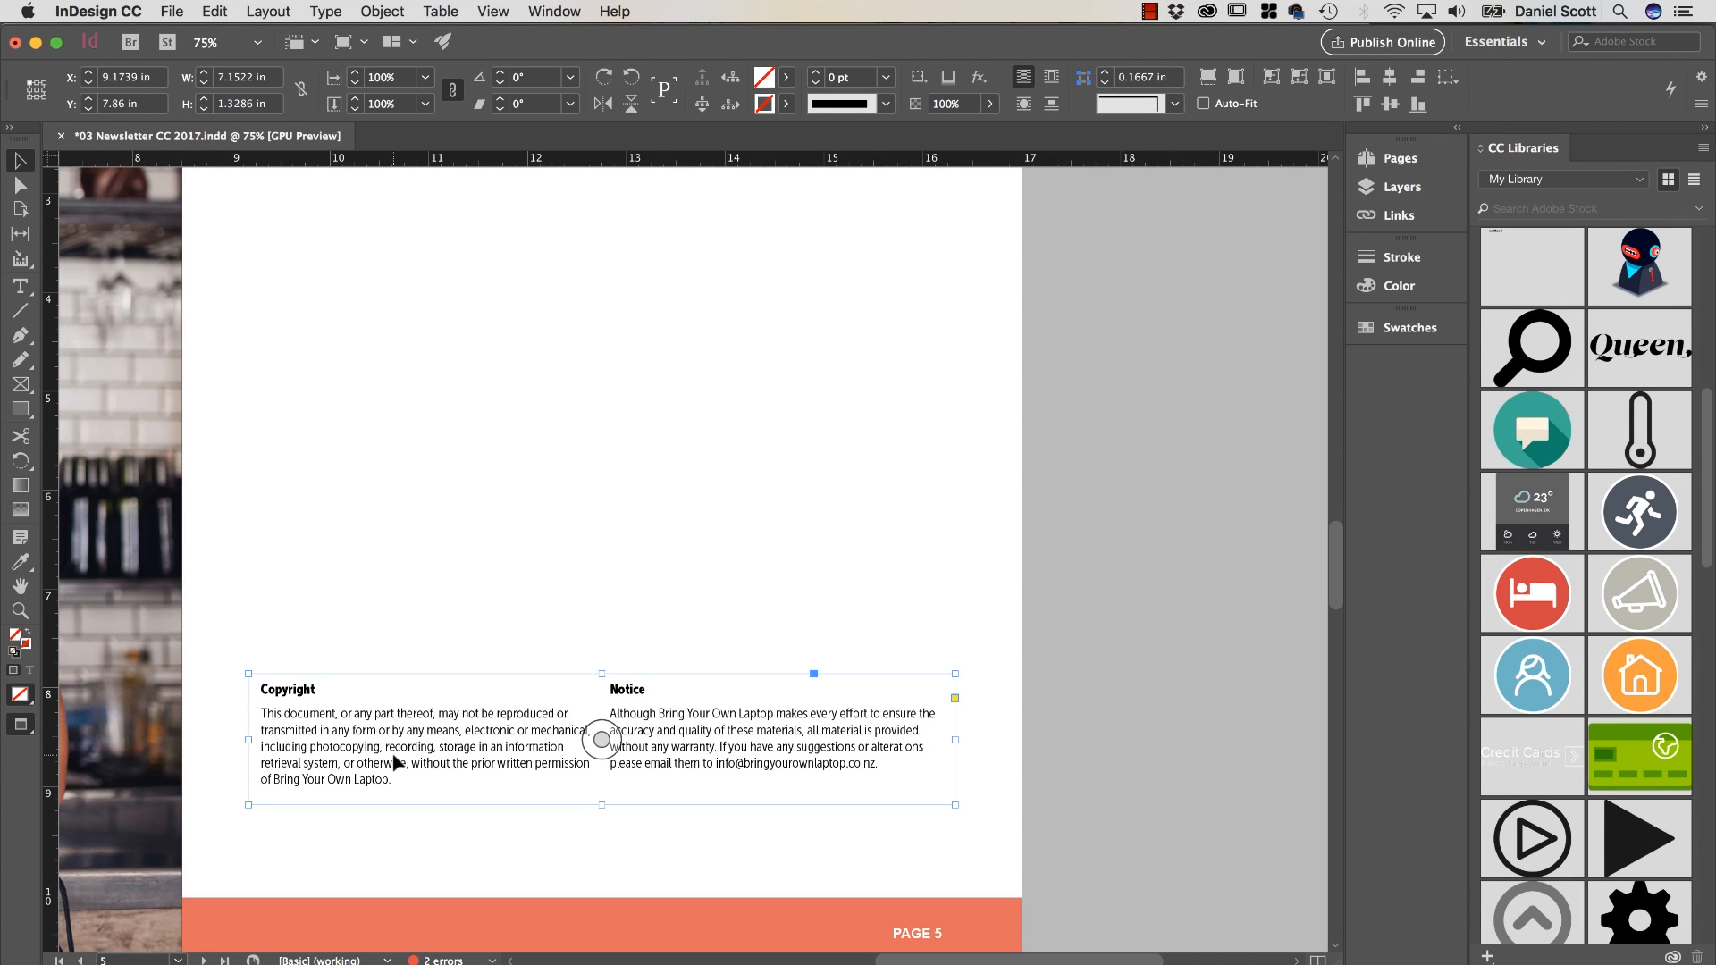
left_click_drag(394, 755, 1482, 333)
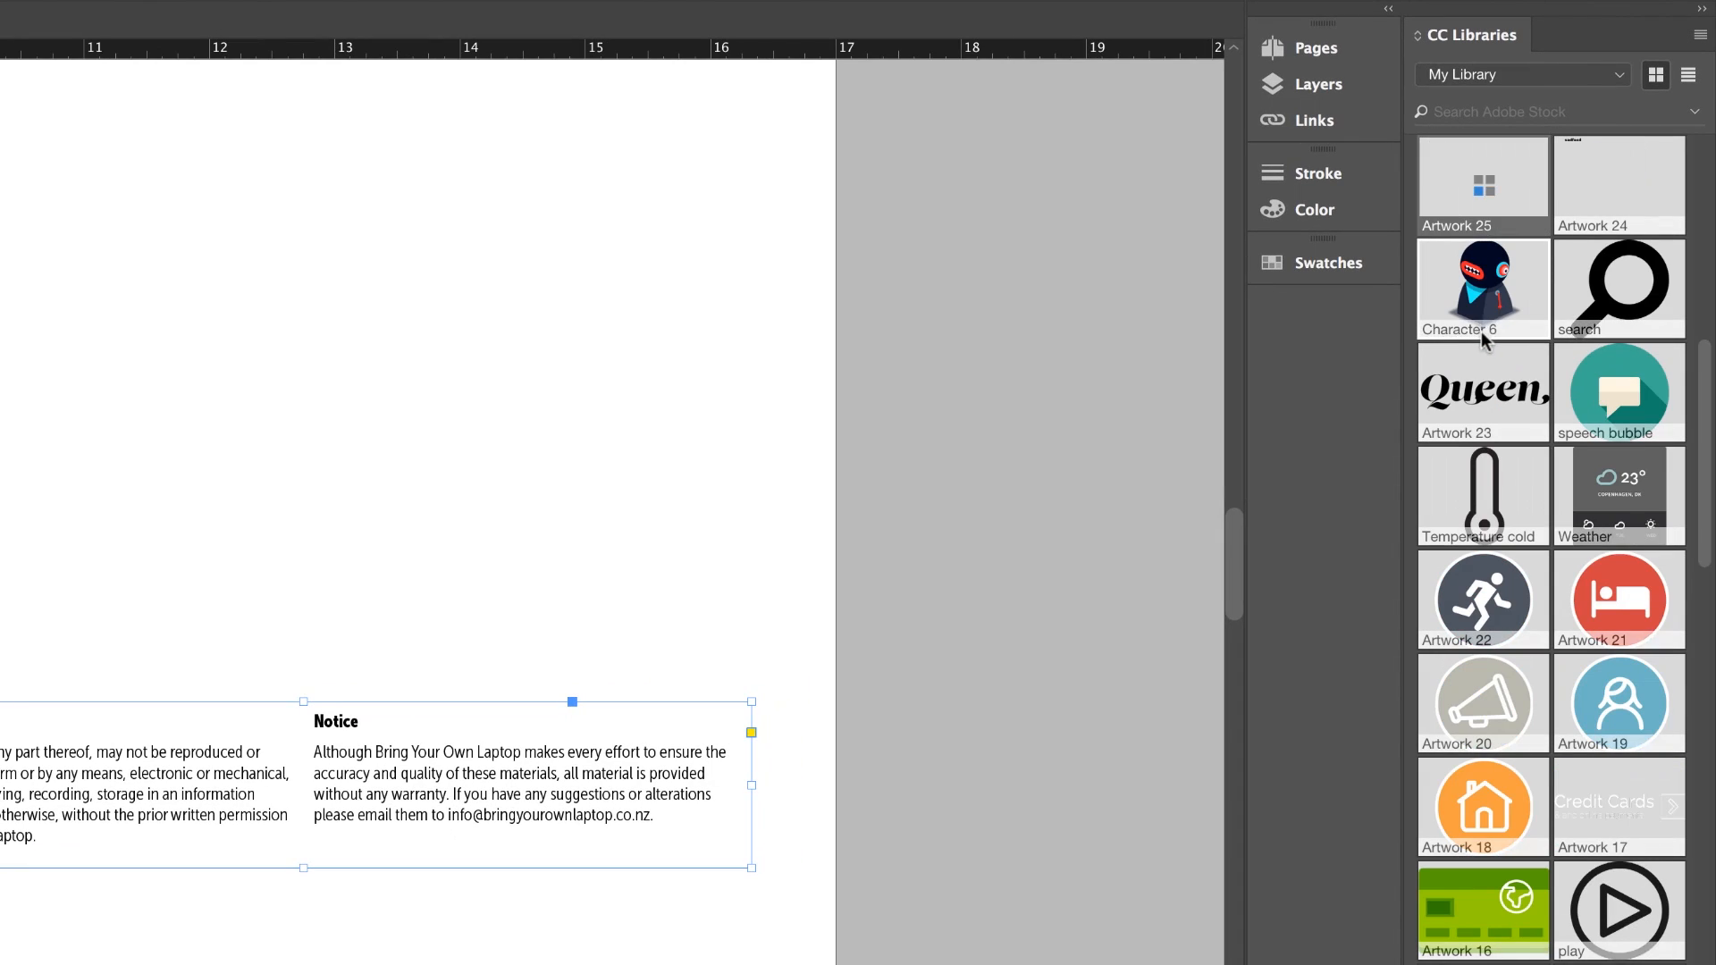
left_click_drag(1483, 183, 43, 288)
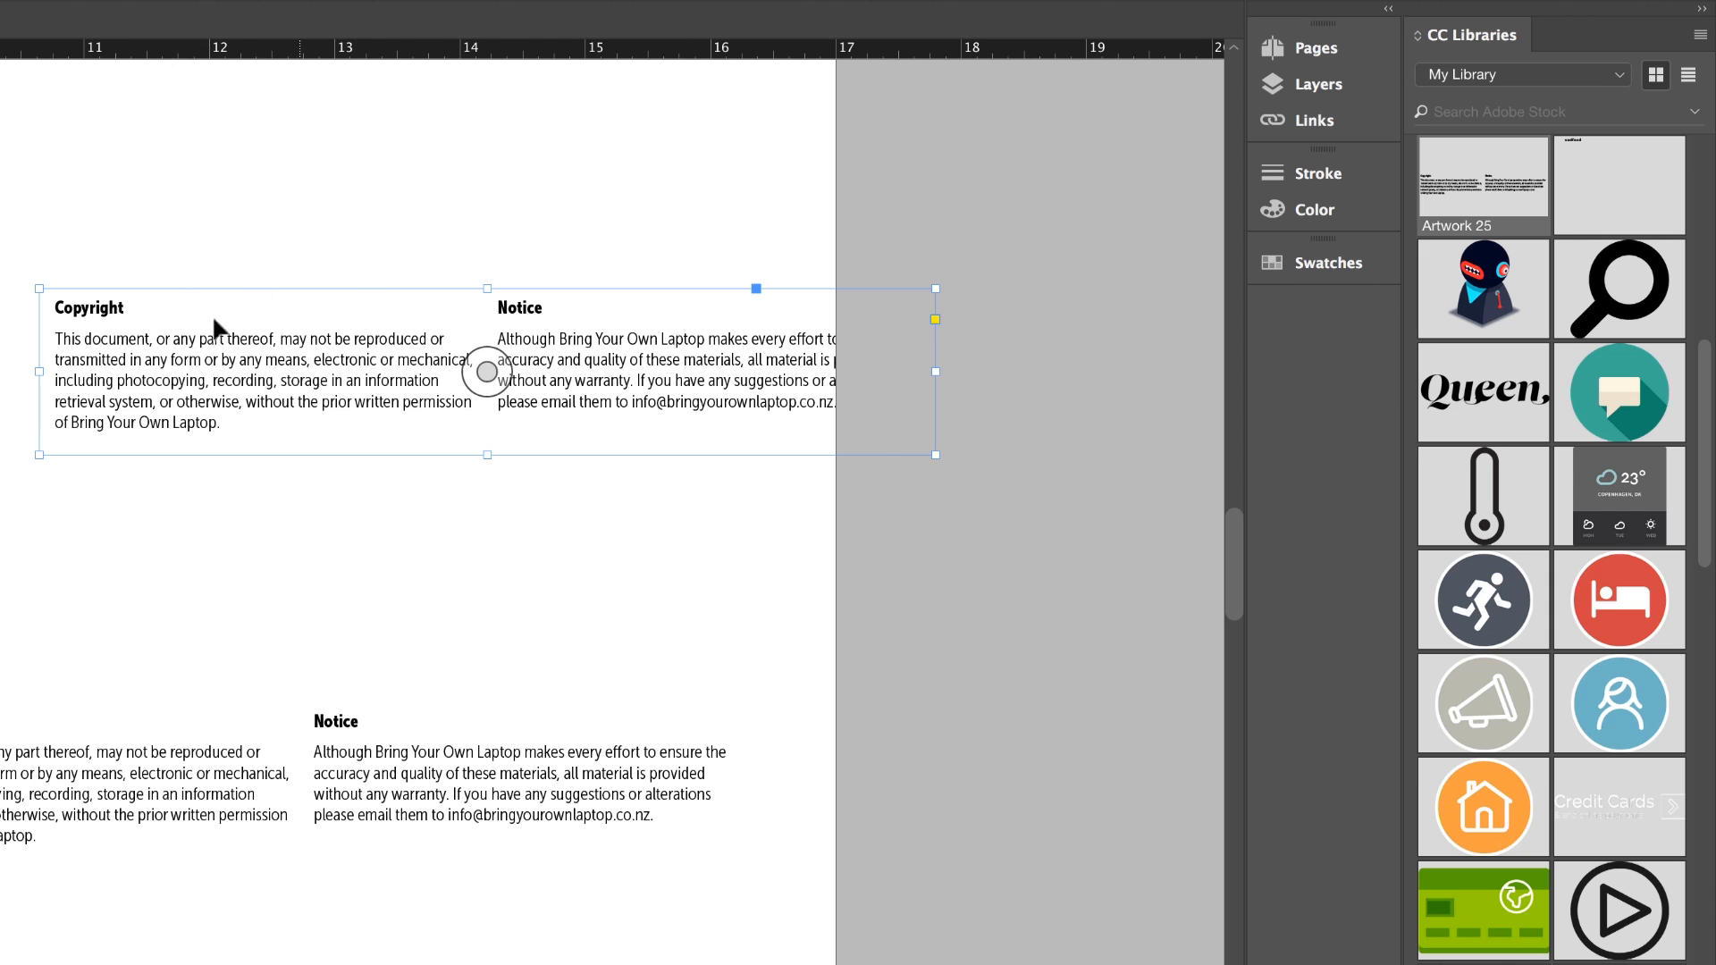
key("ctrl+z")
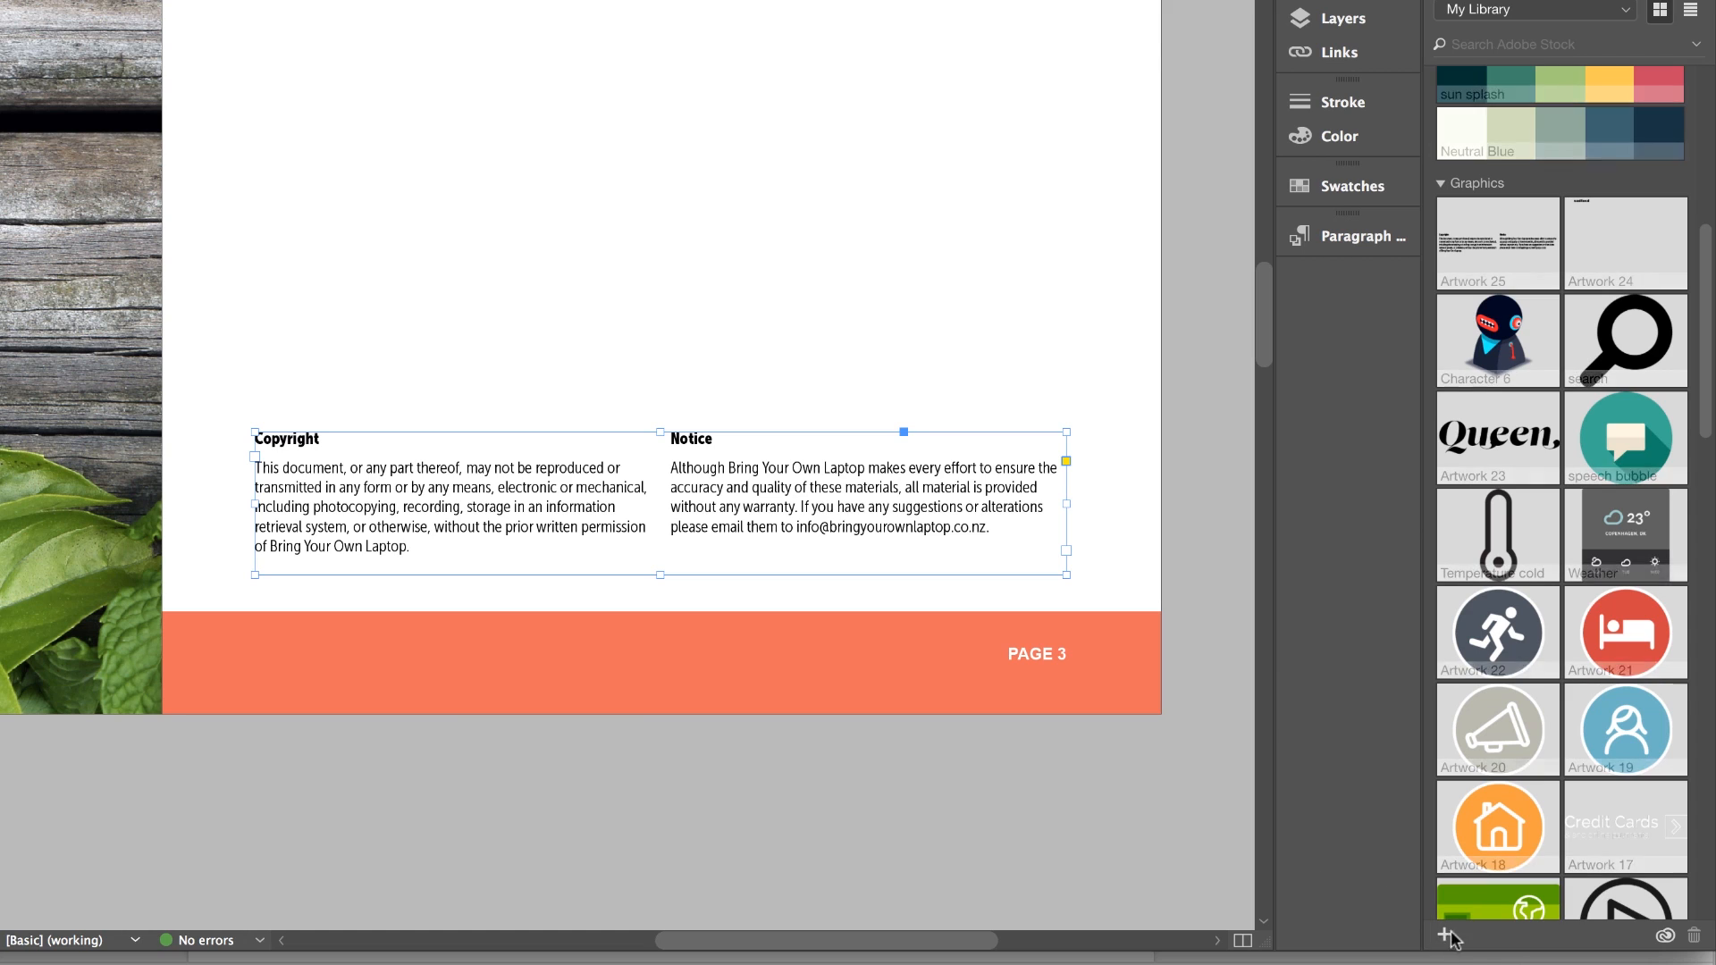
Add the selected Copyright and Notice frame on page 3 to My Library as a Text asset.
left_click(1443, 936)
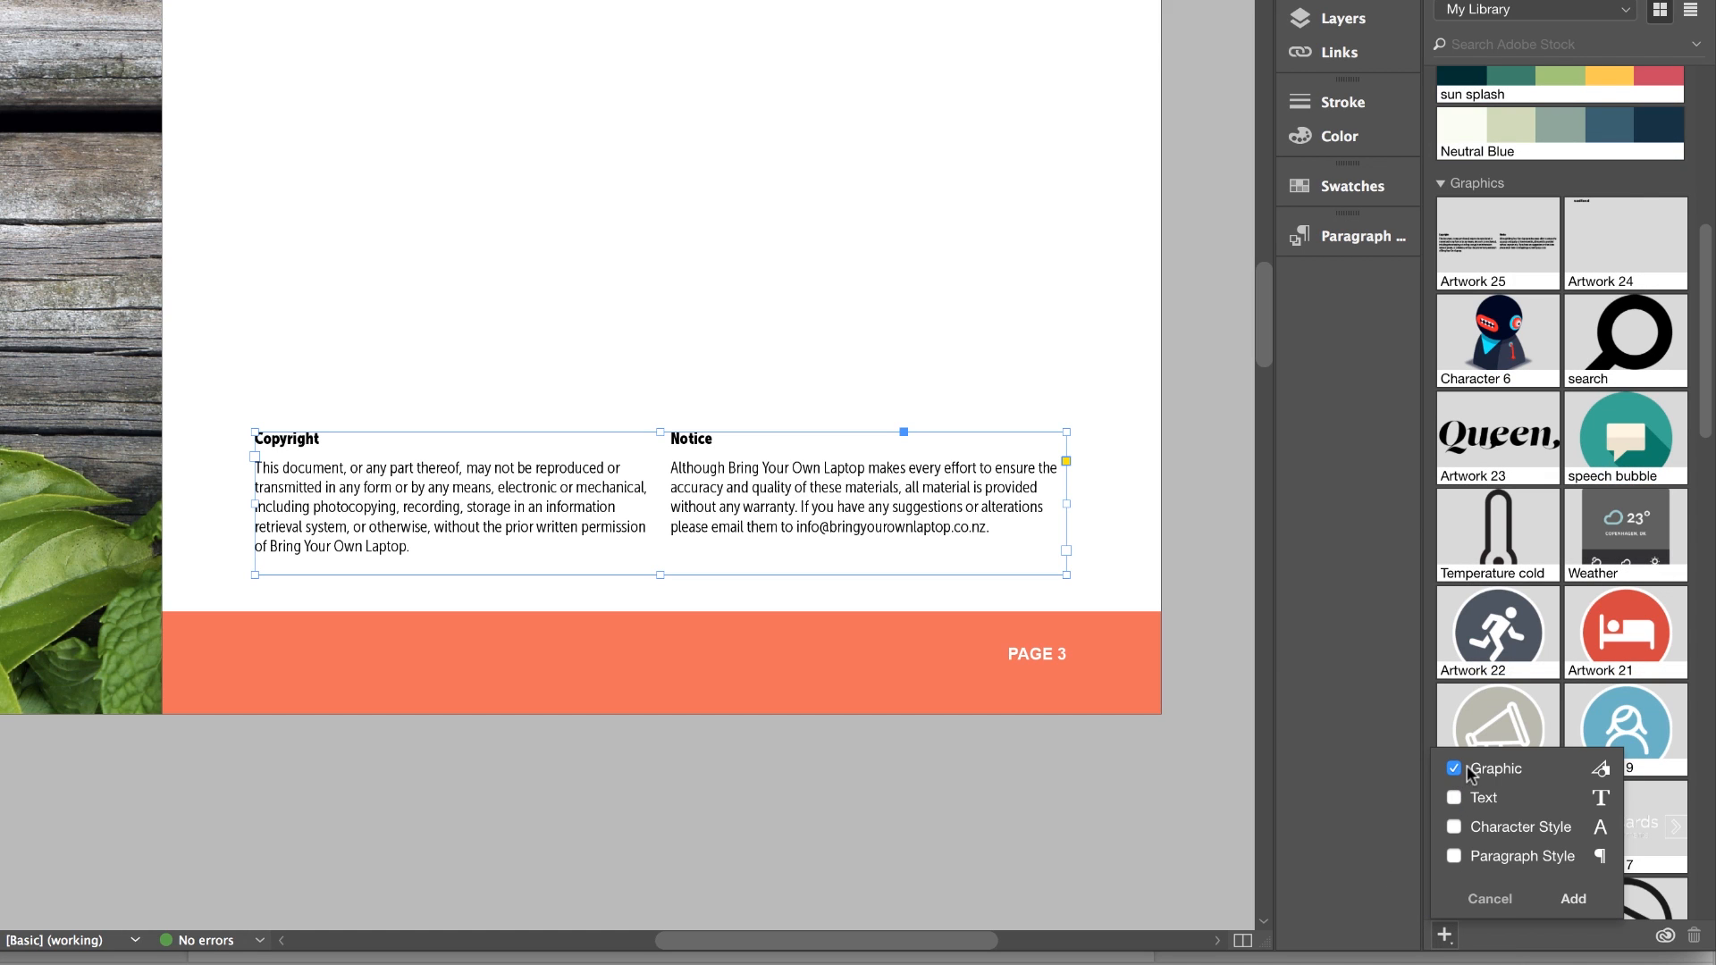
left_click(1454, 797)
left_click(1573, 898)
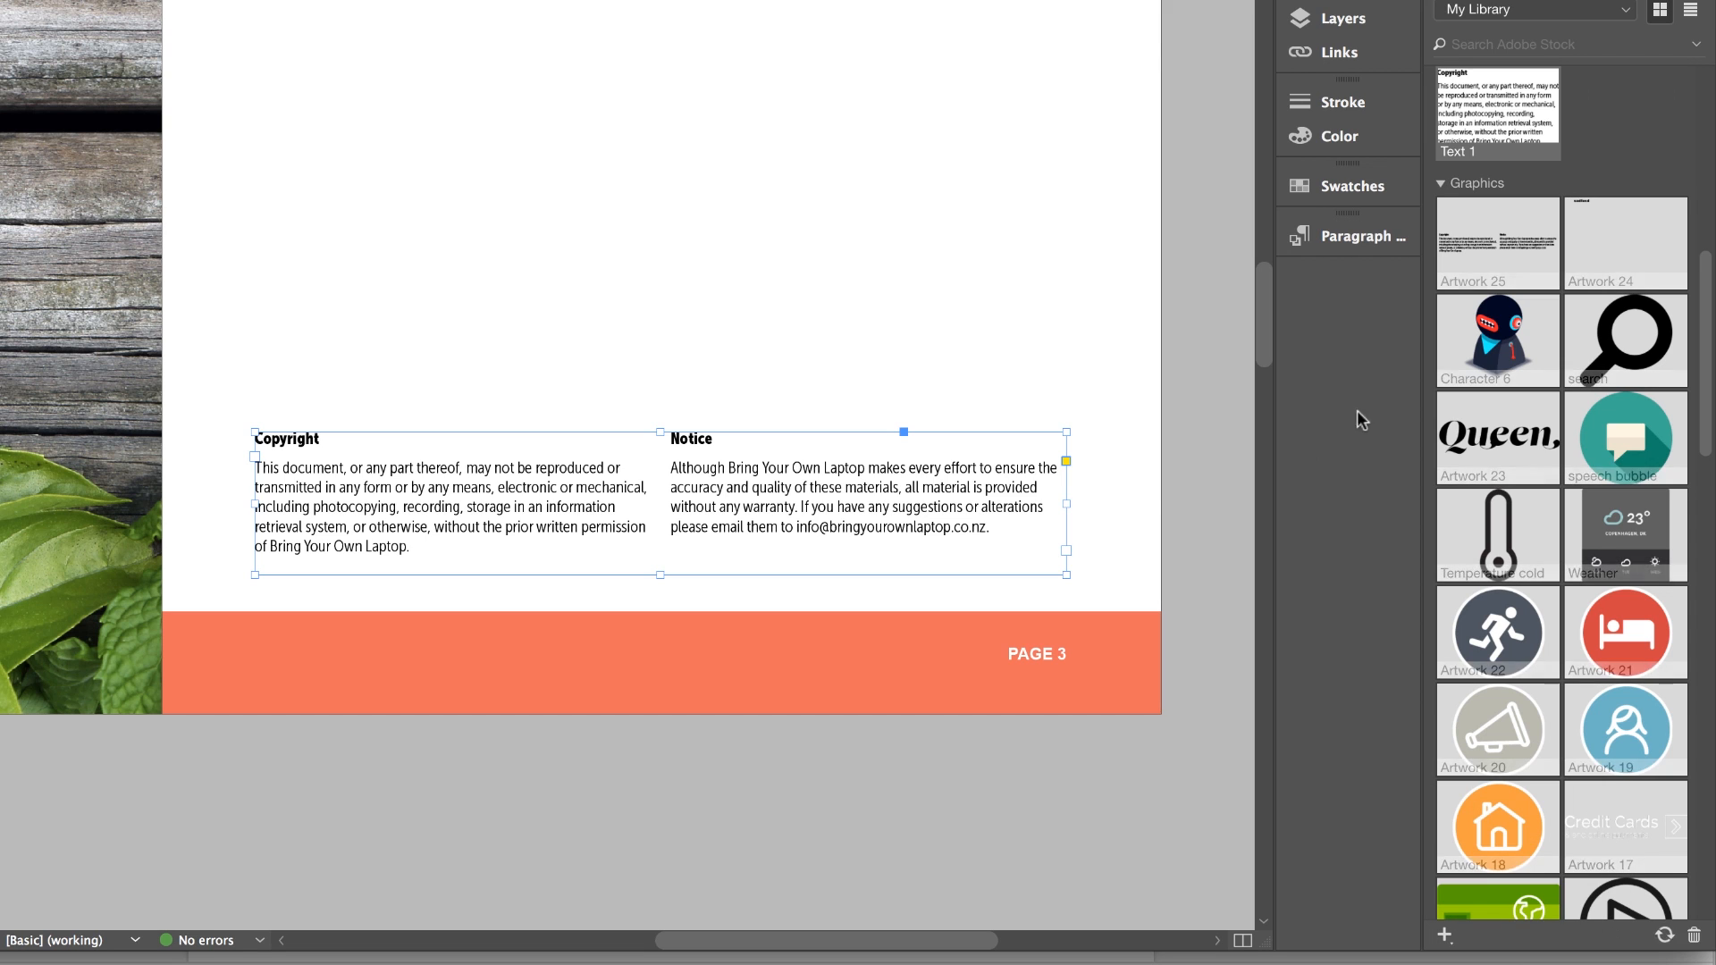
scroll(1517, 324, "up", 2)
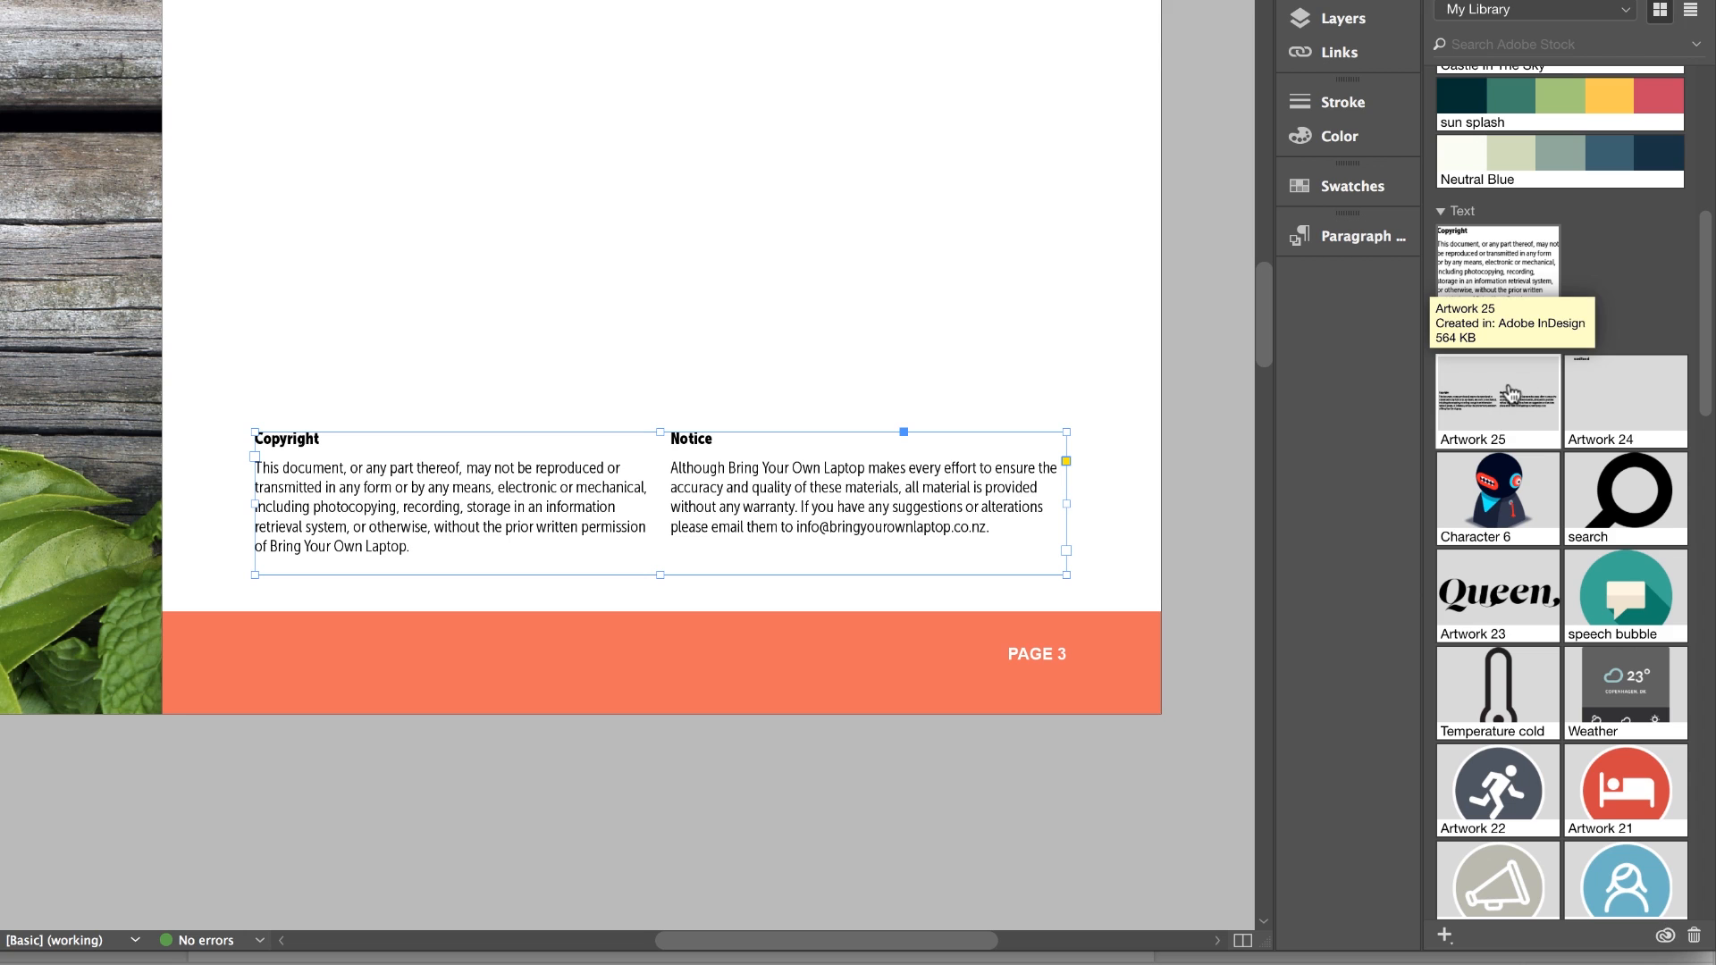
Place the library's Text 1 asset in a new, narrower text frame above the original Copyright text on page 3.
left_click(715, 259)
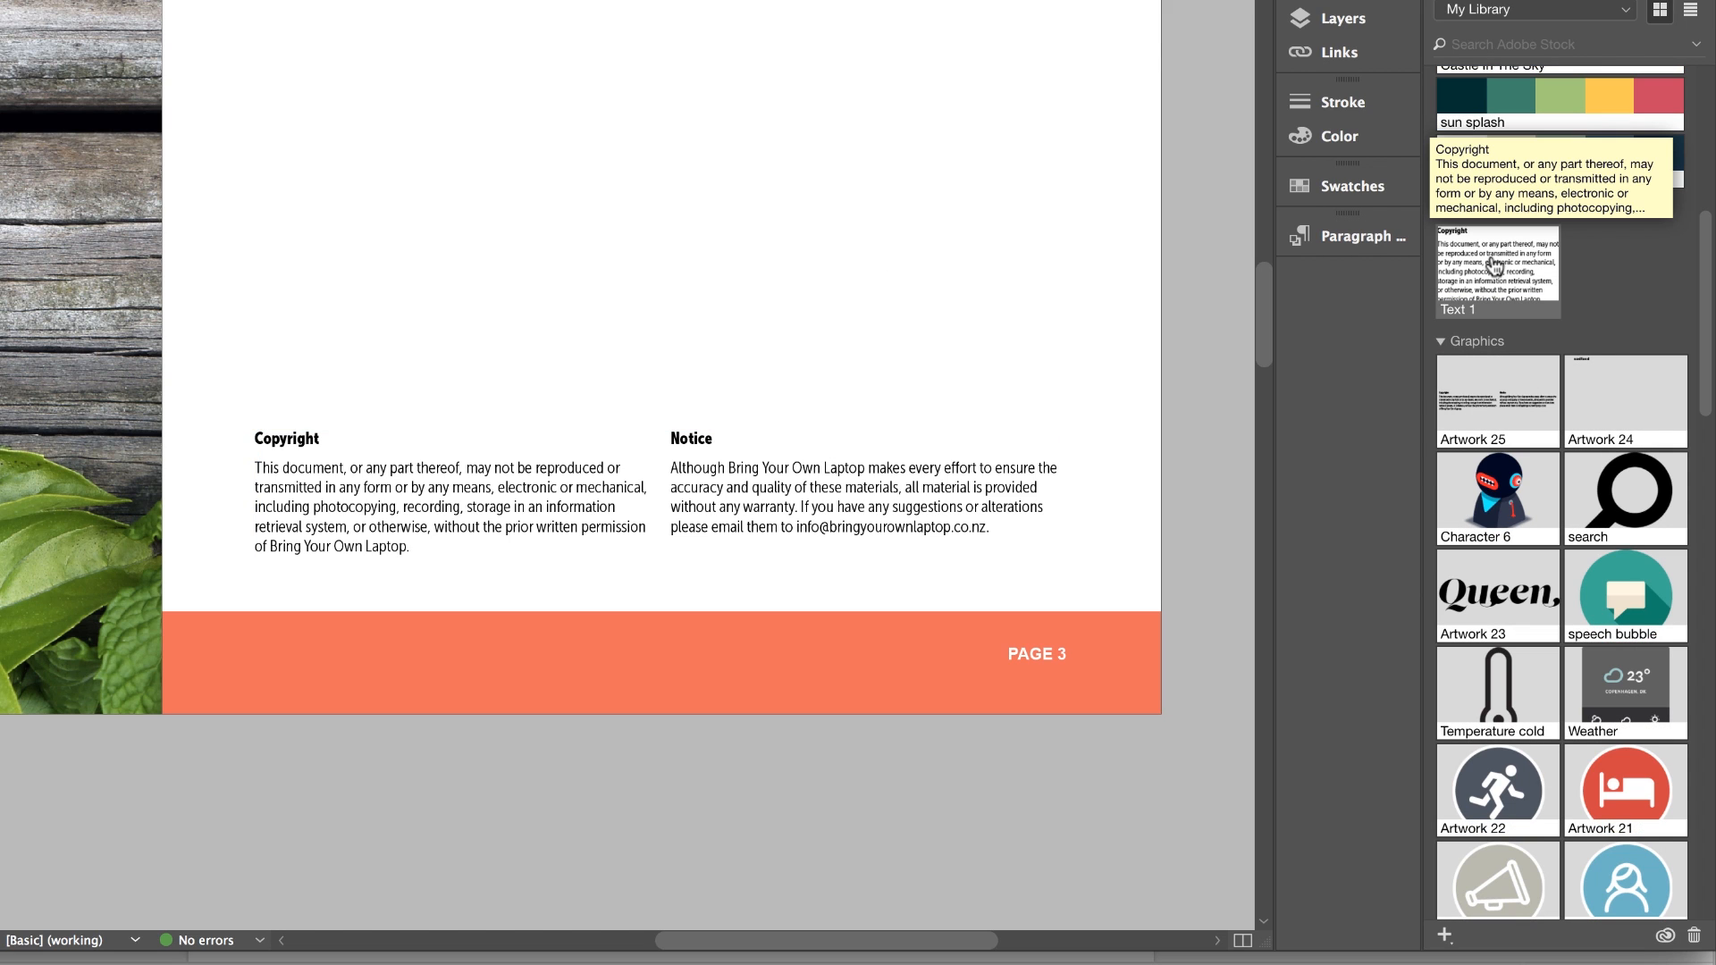
left_click_drag(1494, 266, 430, 313)
left_click_drag(249, 67, 533, 327)
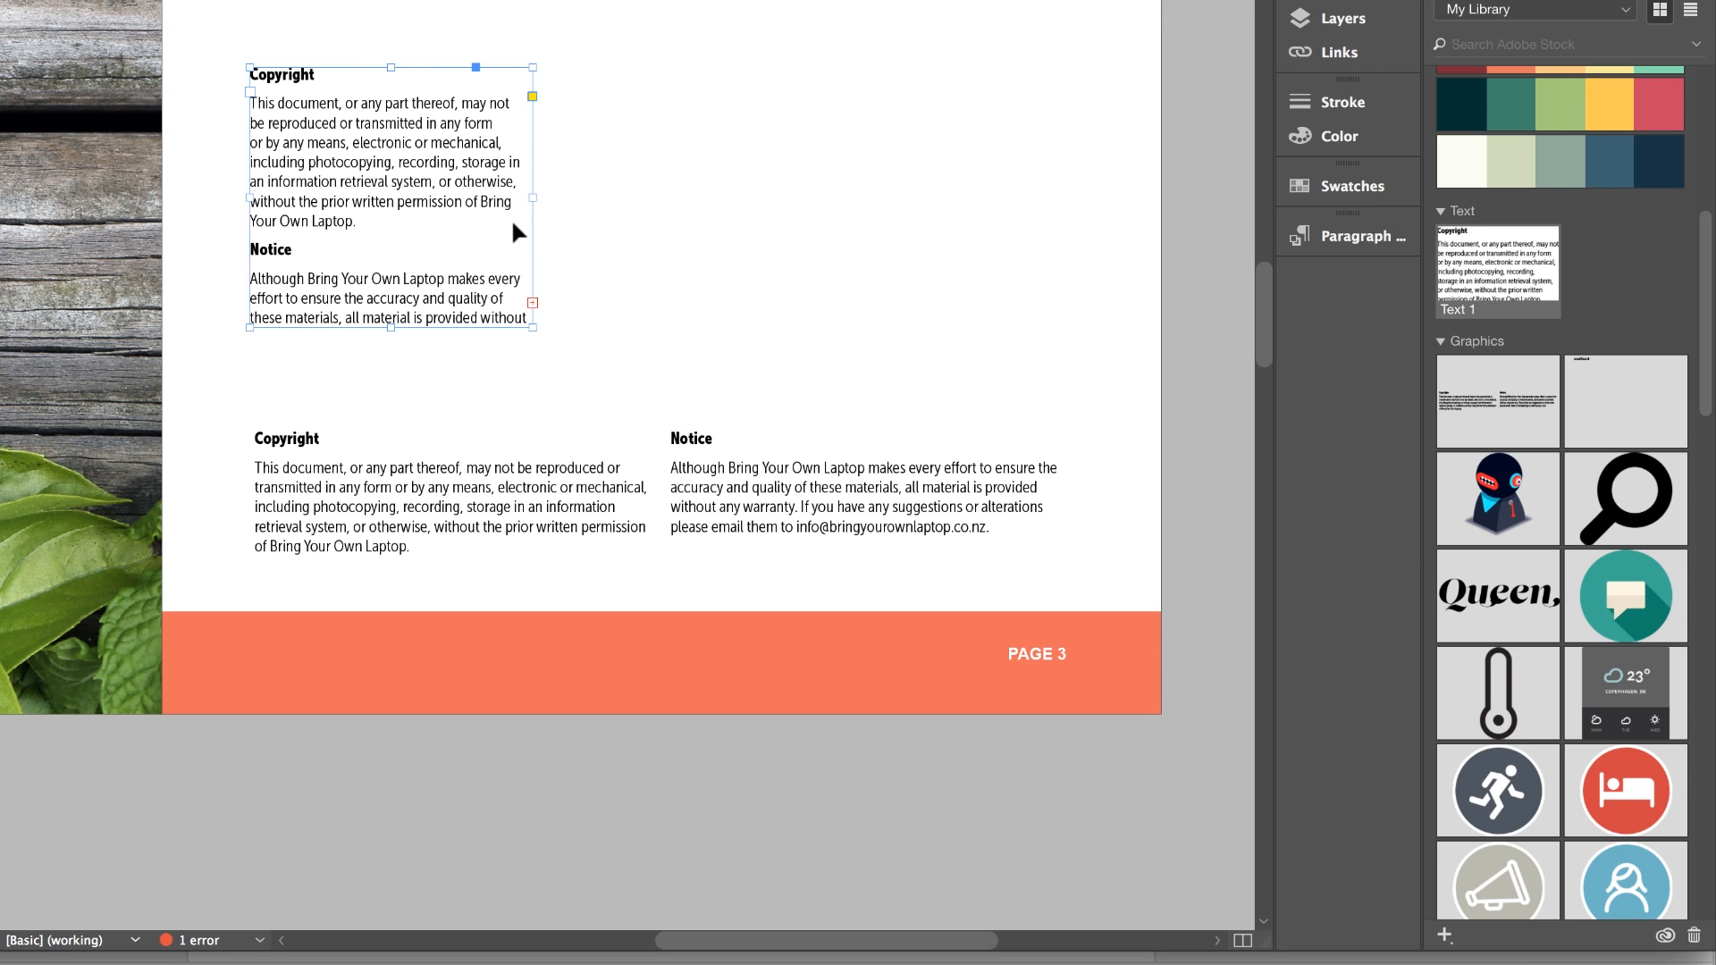
Delete the placed Copyright copy and place the library's Text 1 asset without formatting in a new frame above the original text.
key("Delete")
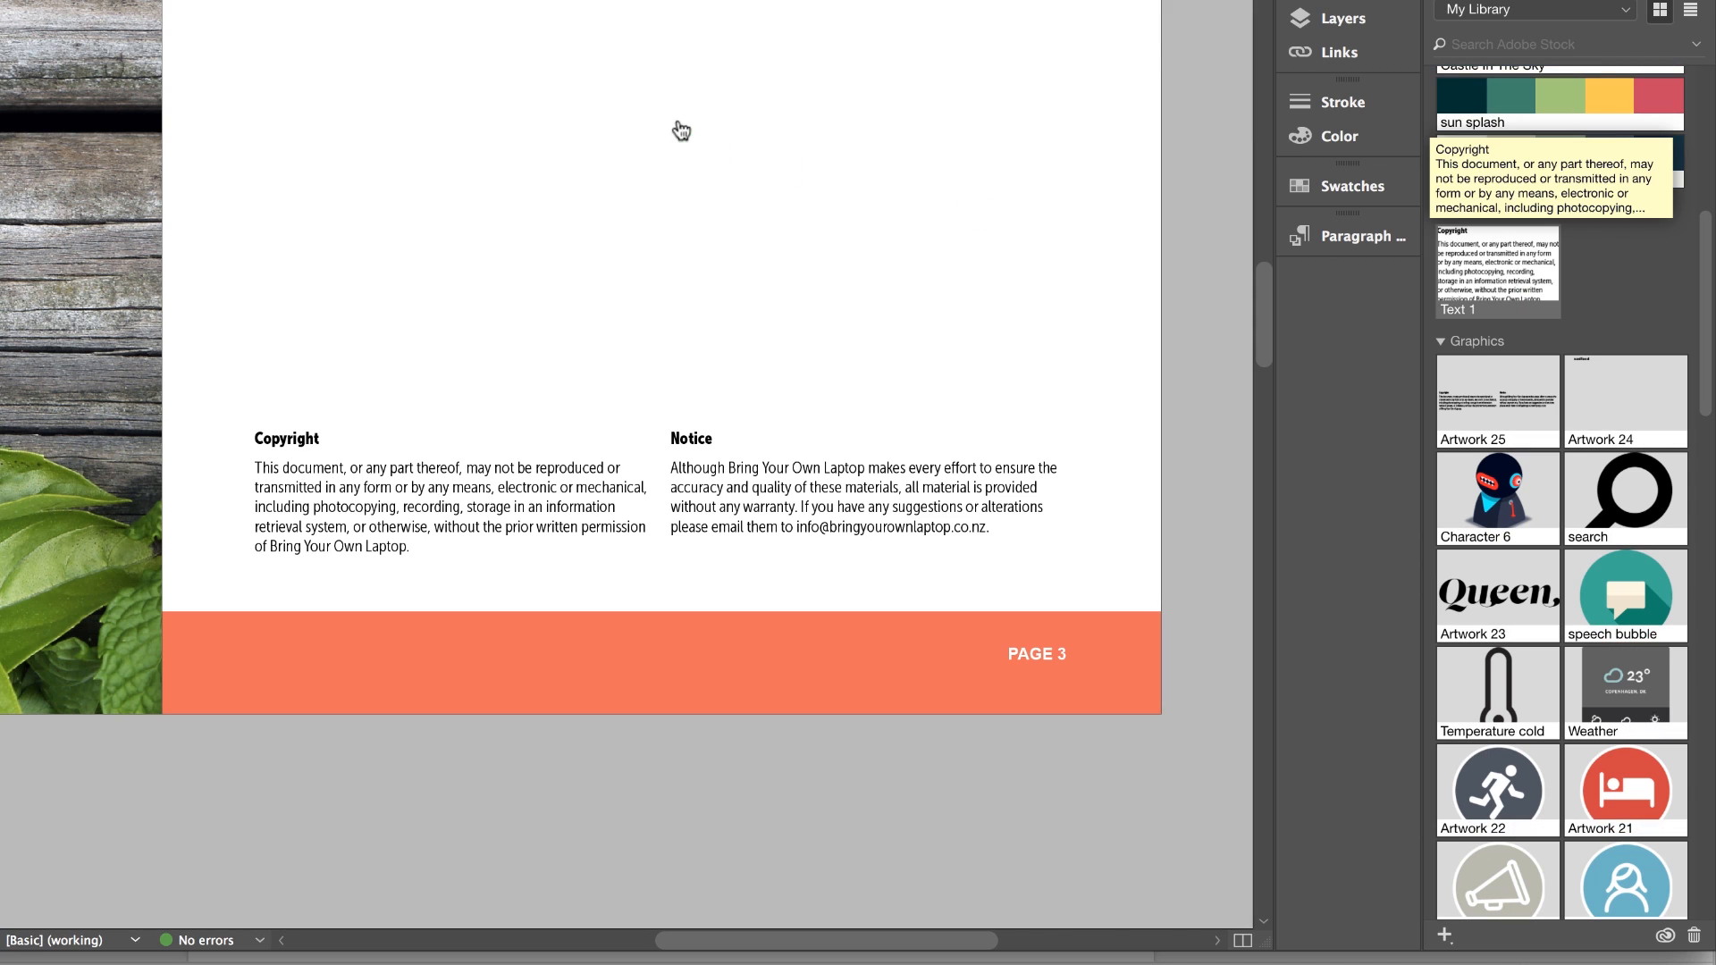
left_click_drag(681, 130, 371, 134)
left_click_drag(255, 56, 582, 288)
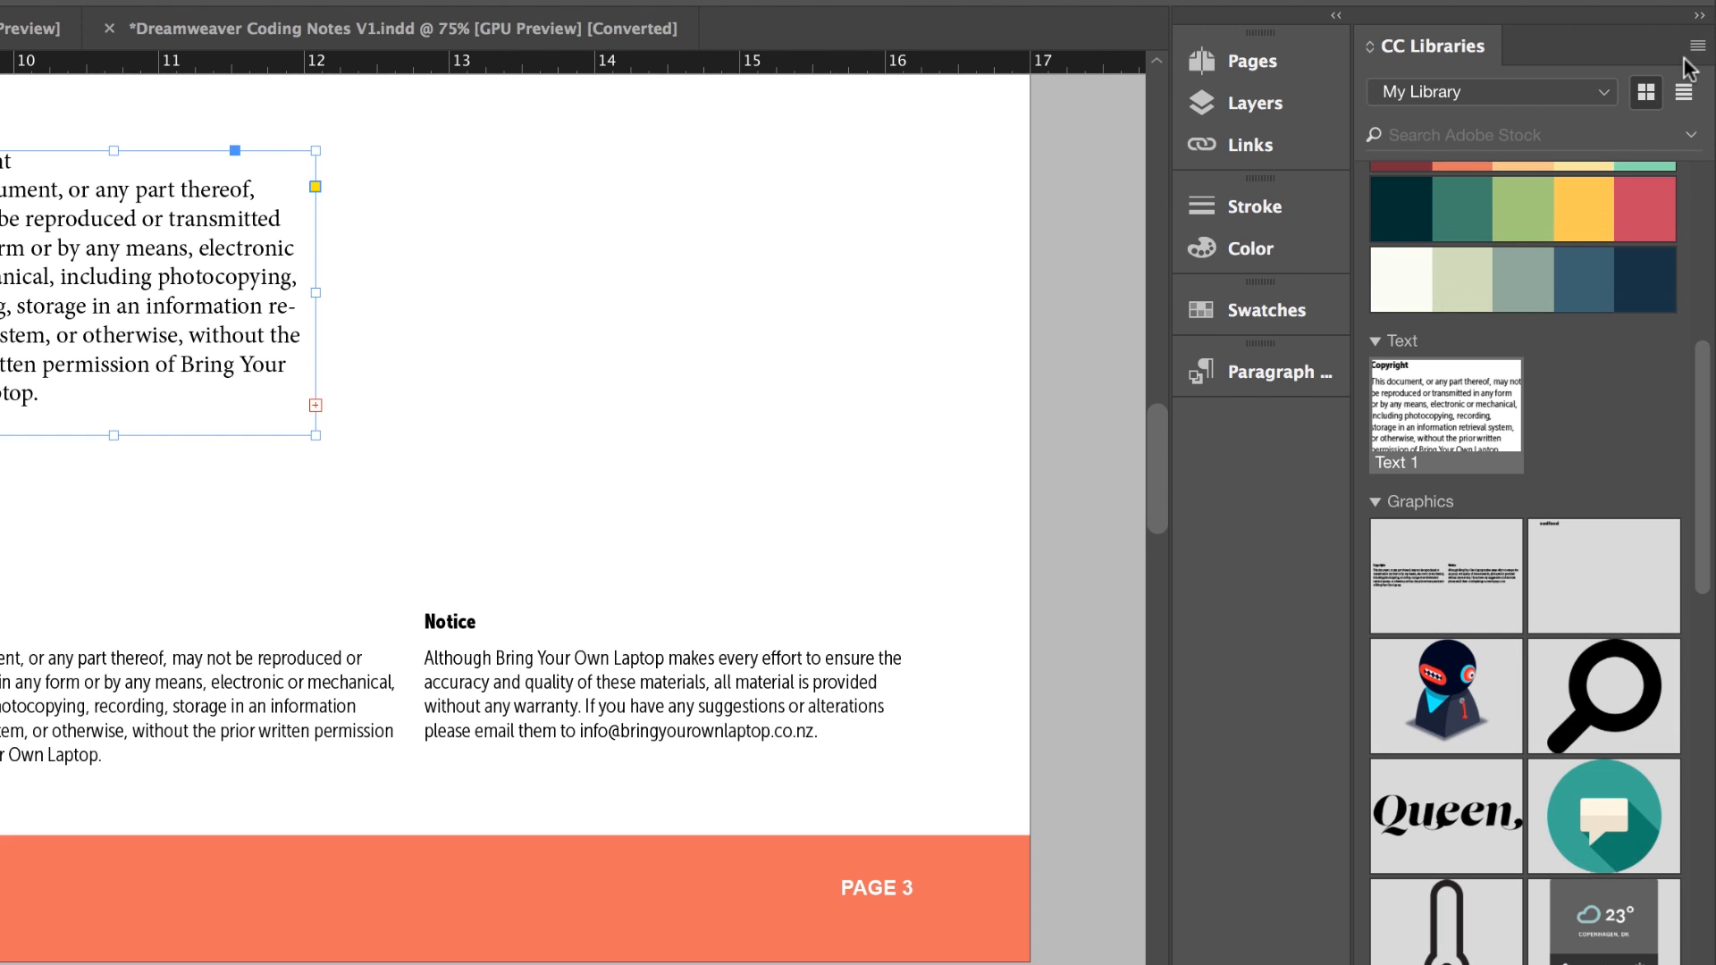
Switch to the 3D Characters library and add the unformatted Copyright frame to it as a Text asset.
left_click(1468, 91)
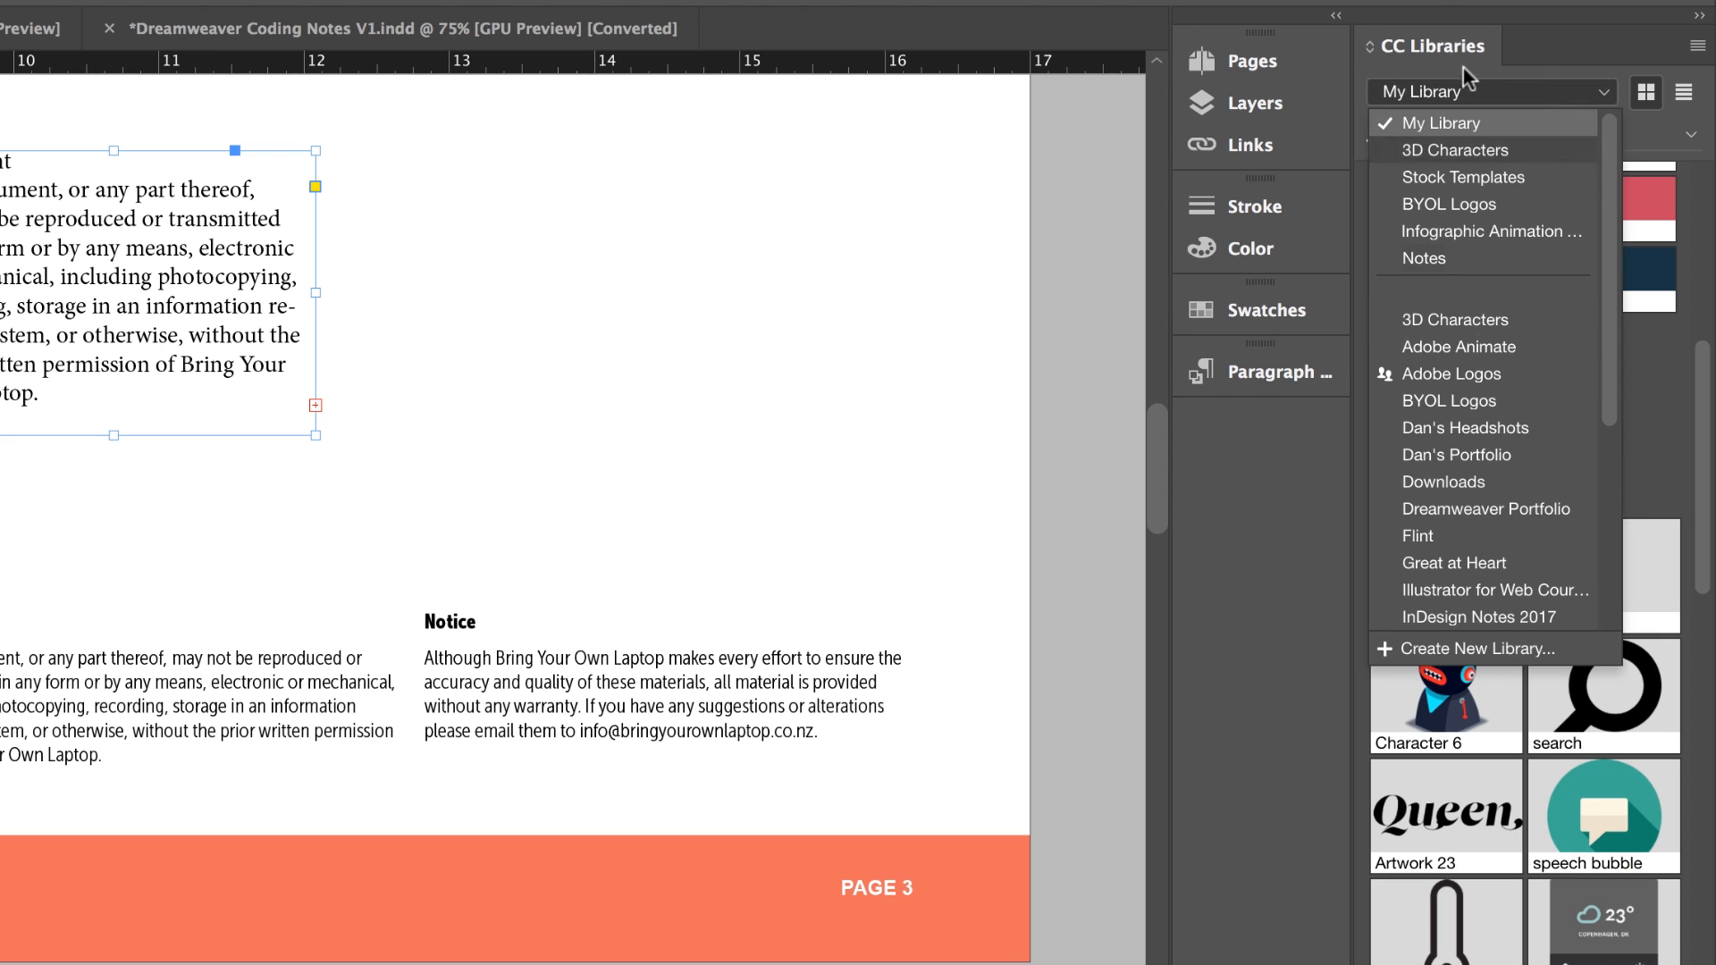
left_click(1468, 151)
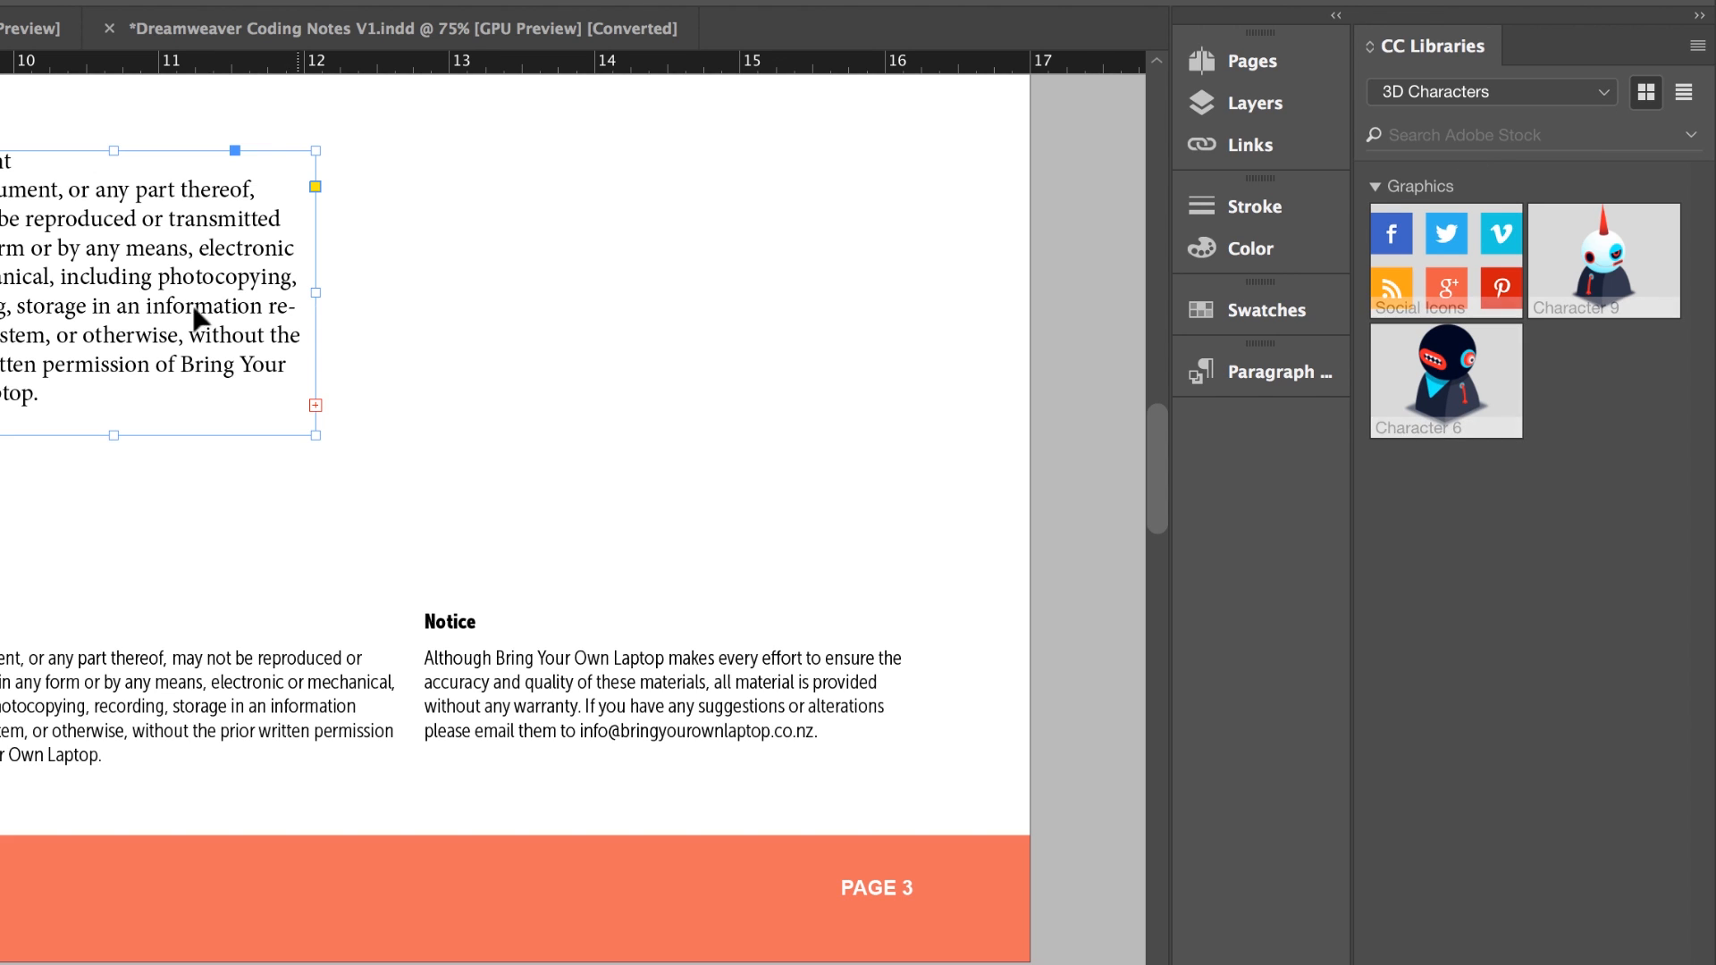
left_click_drag(197, 317, 1476, 740)
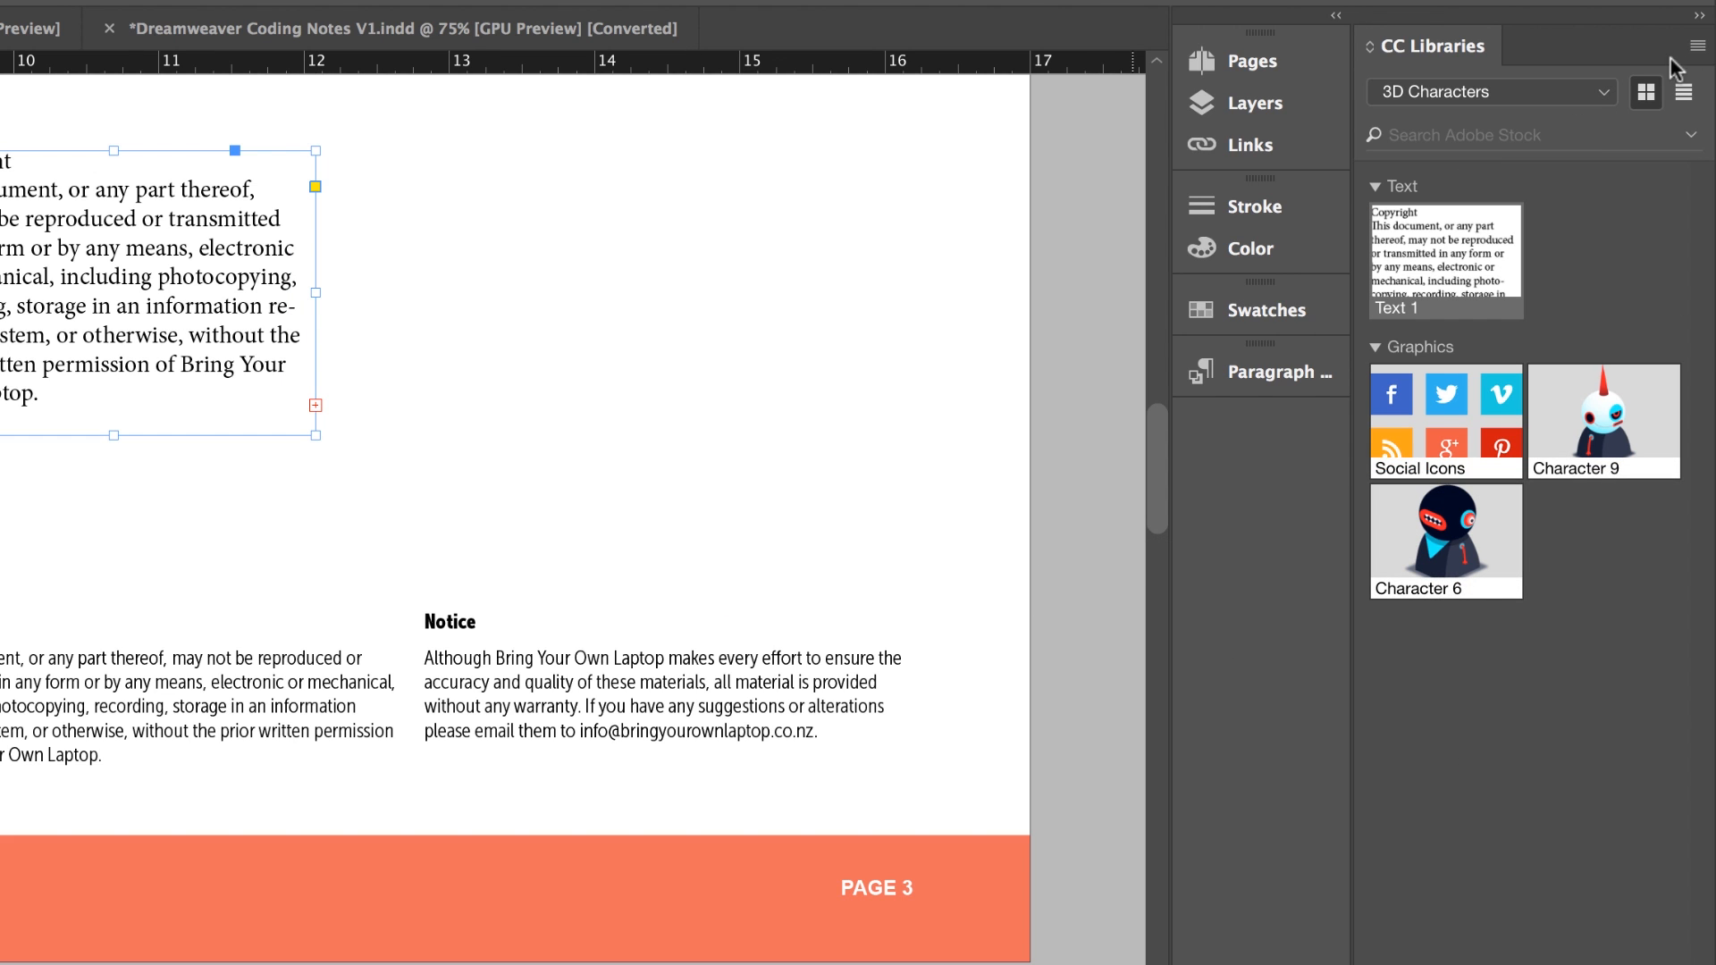
Look over the collaboration and link-sharing options for the 3D Characters library.
left_click(1697, 44)
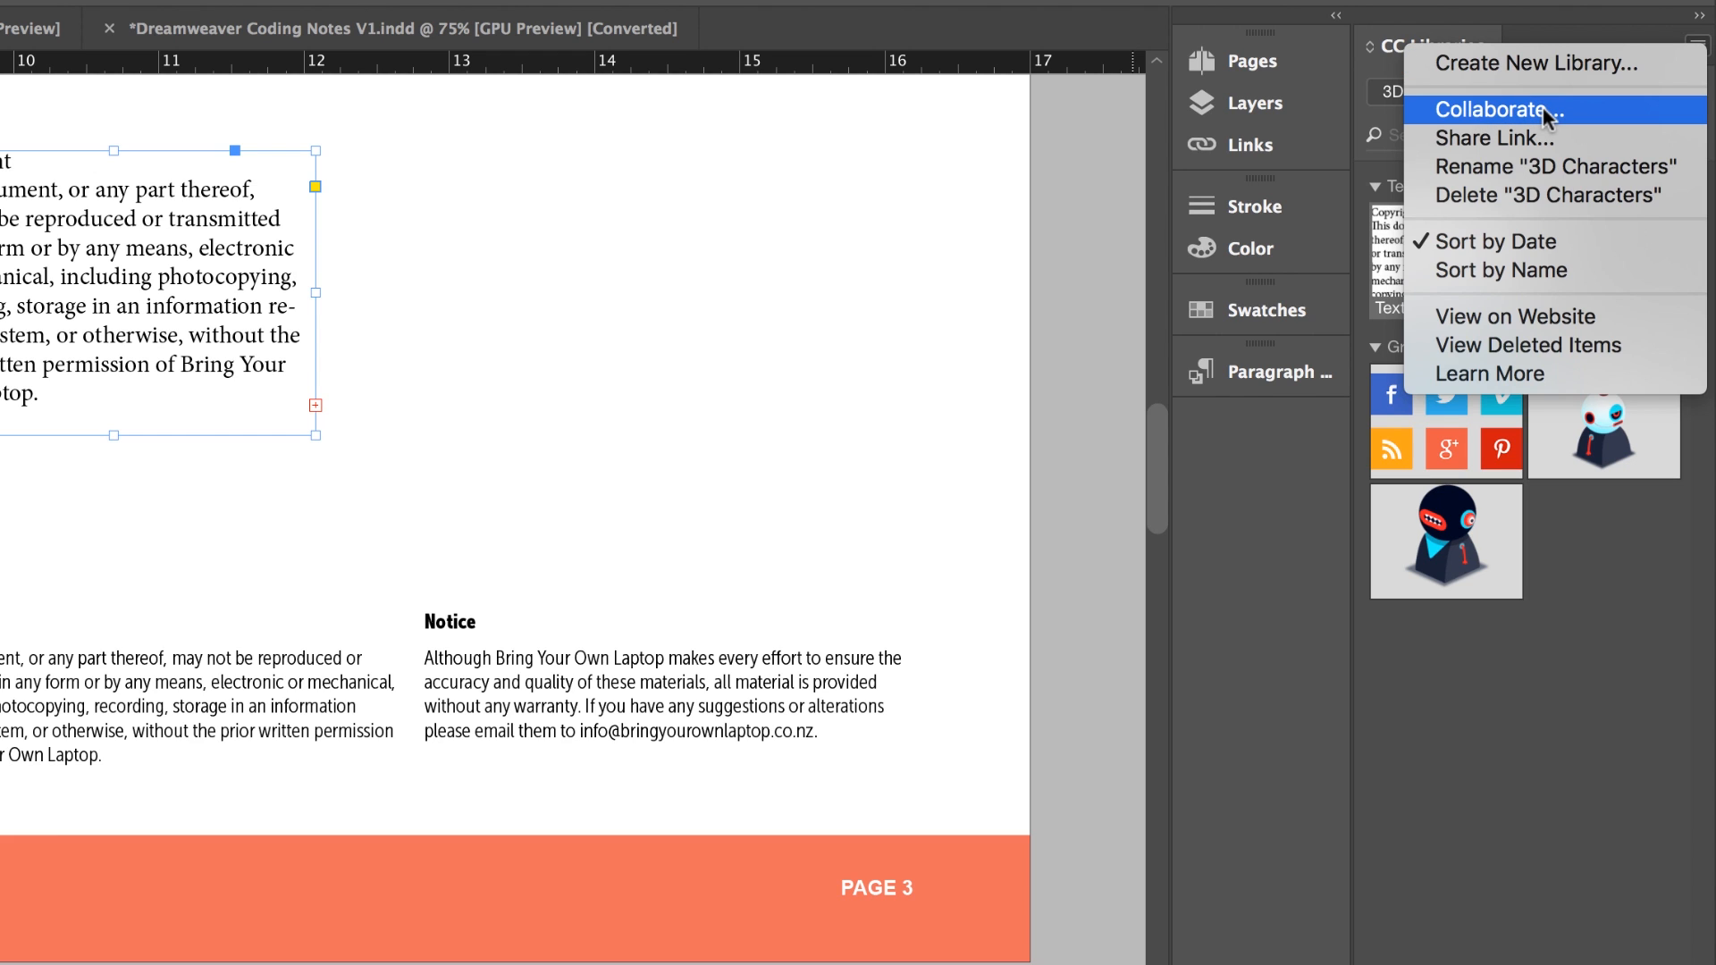
left_click(1580, 602)
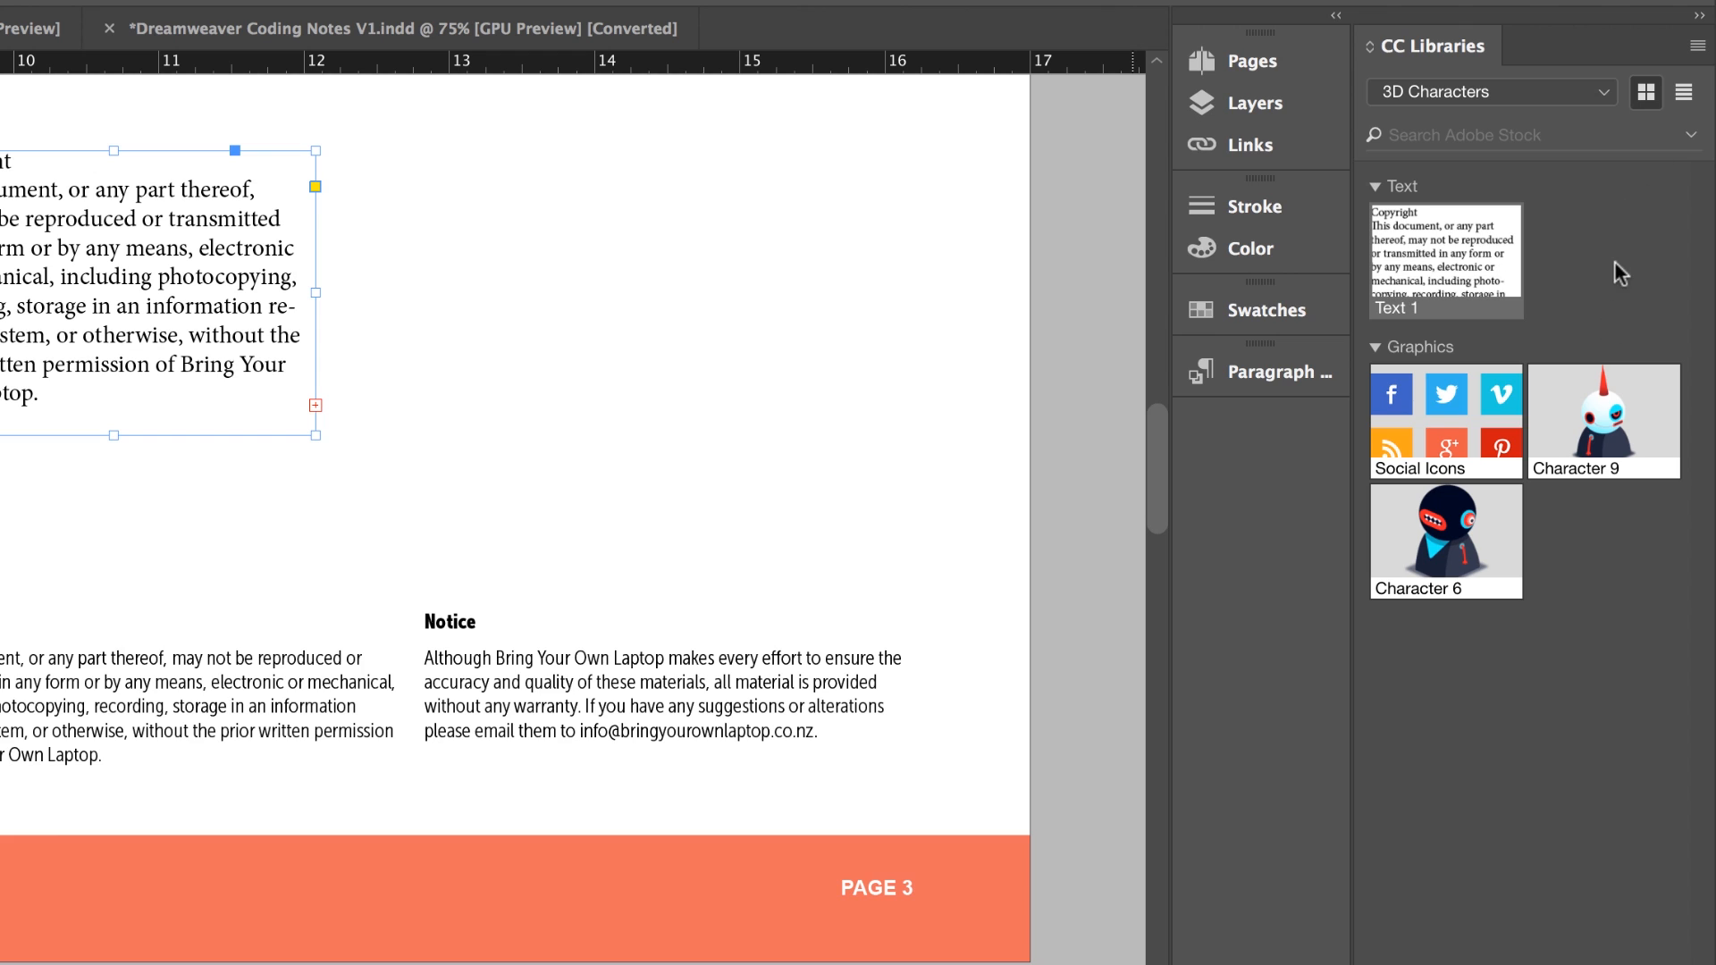
left_click(1697, 45)
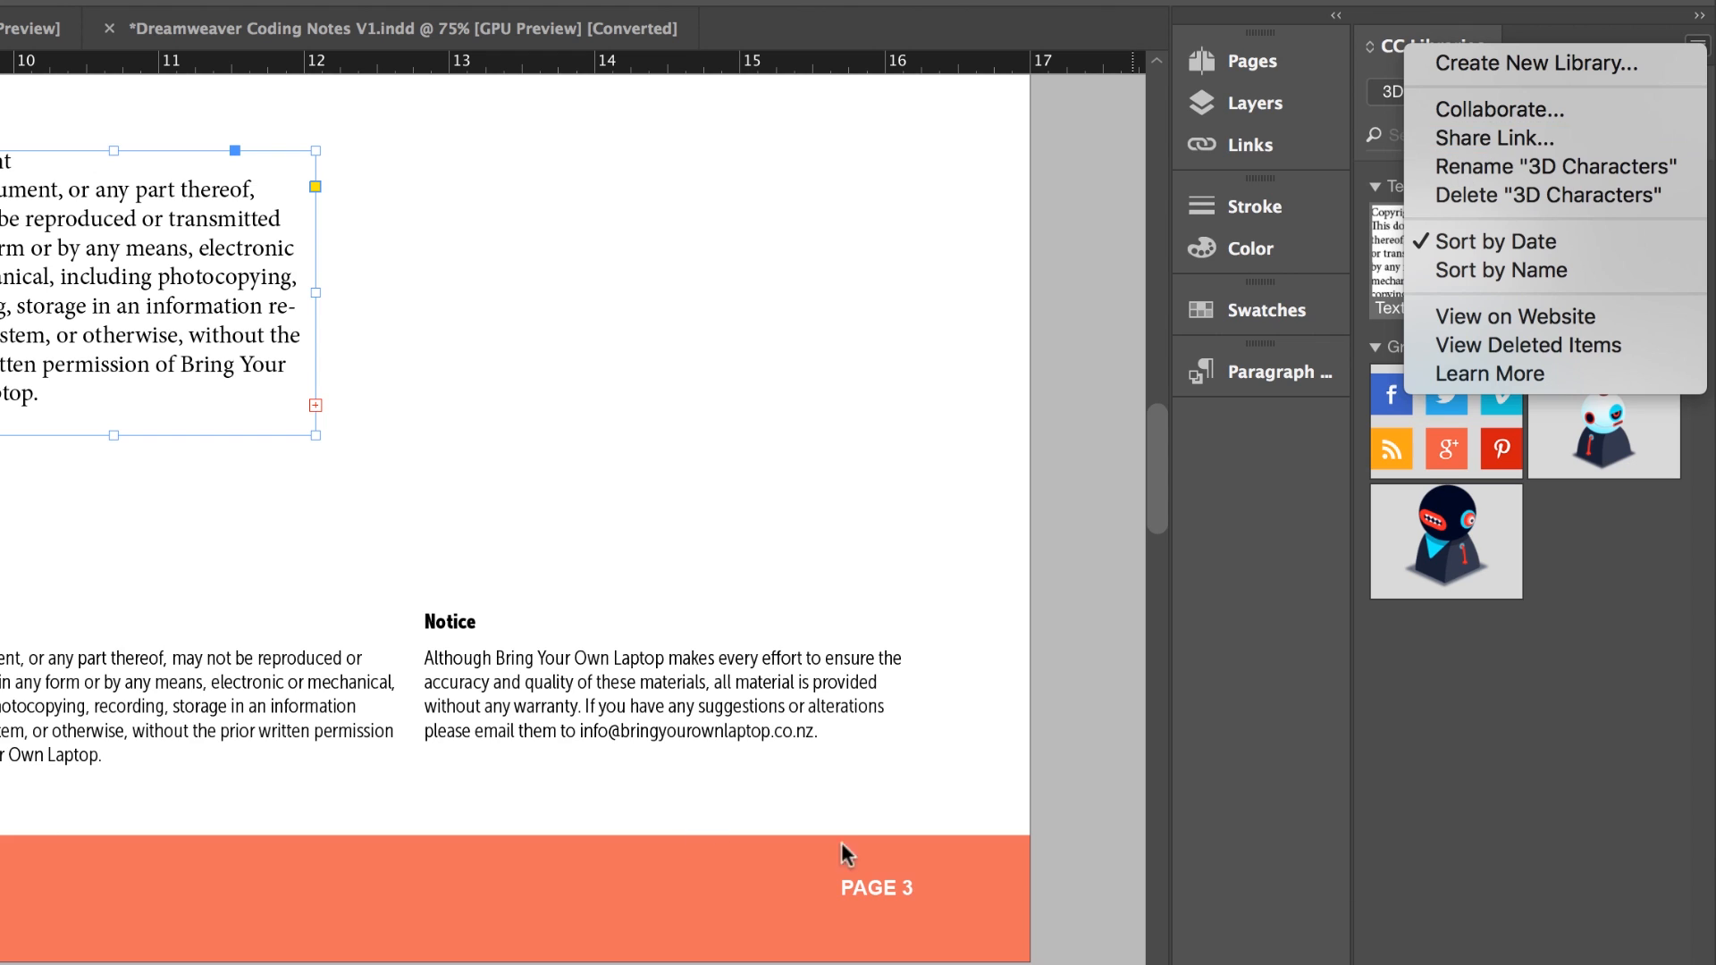
left_click(1573, 770)
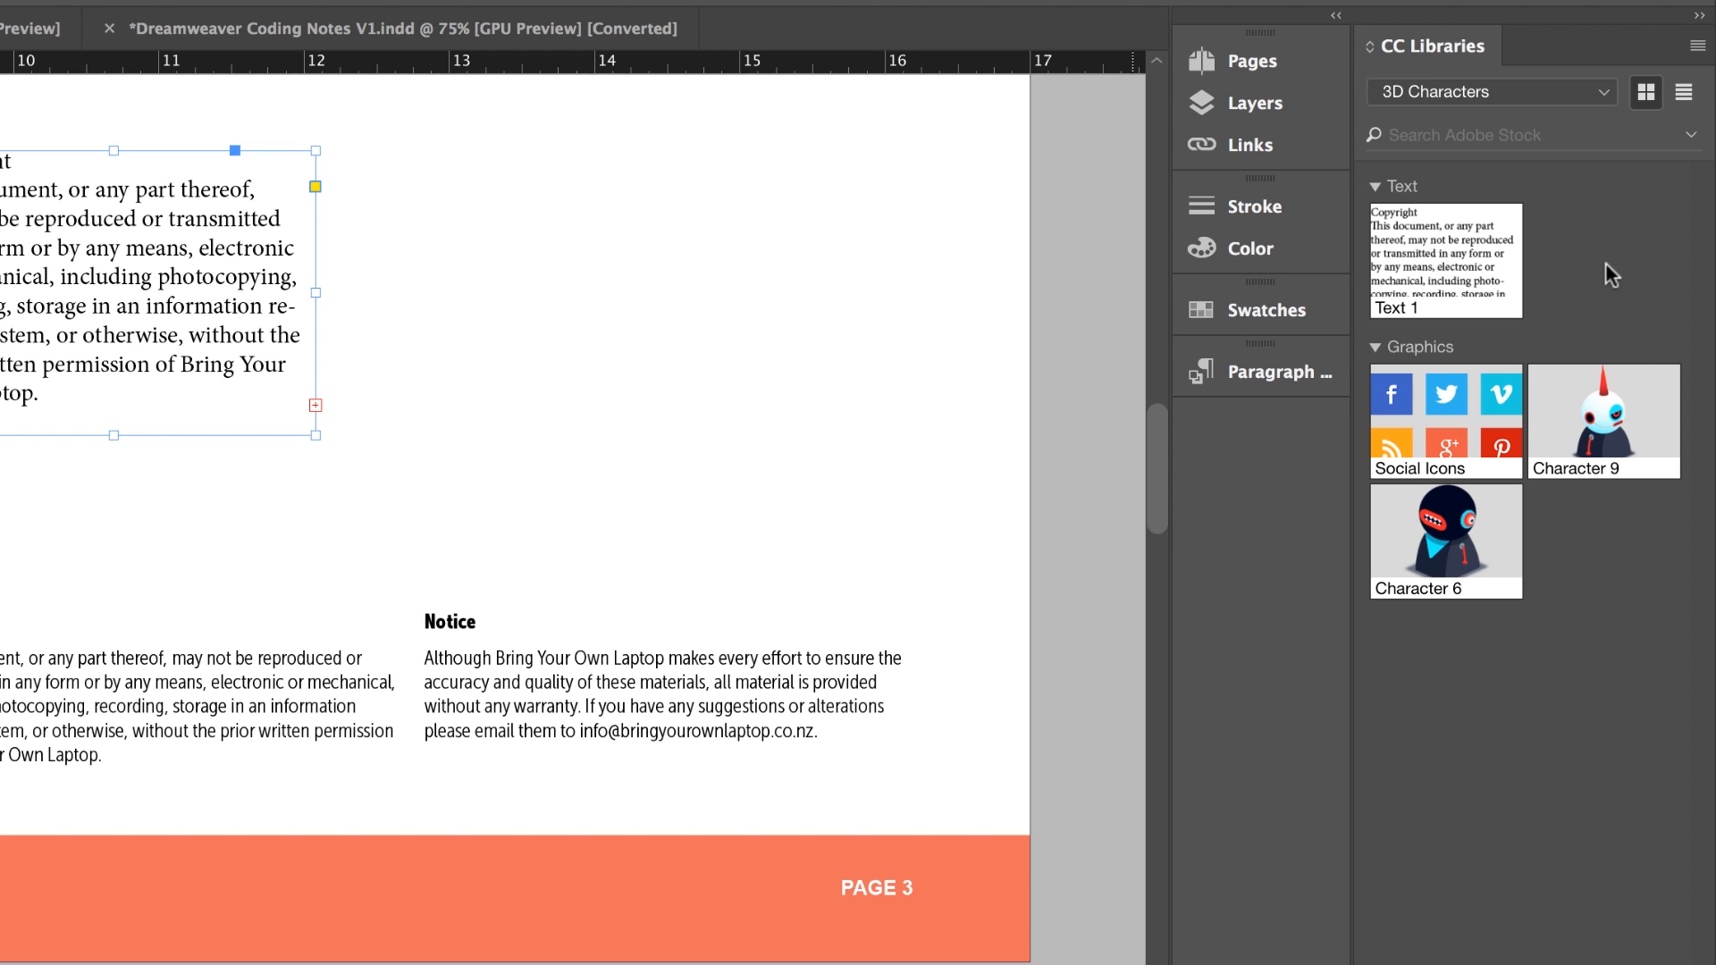
left_click(1697, 46)
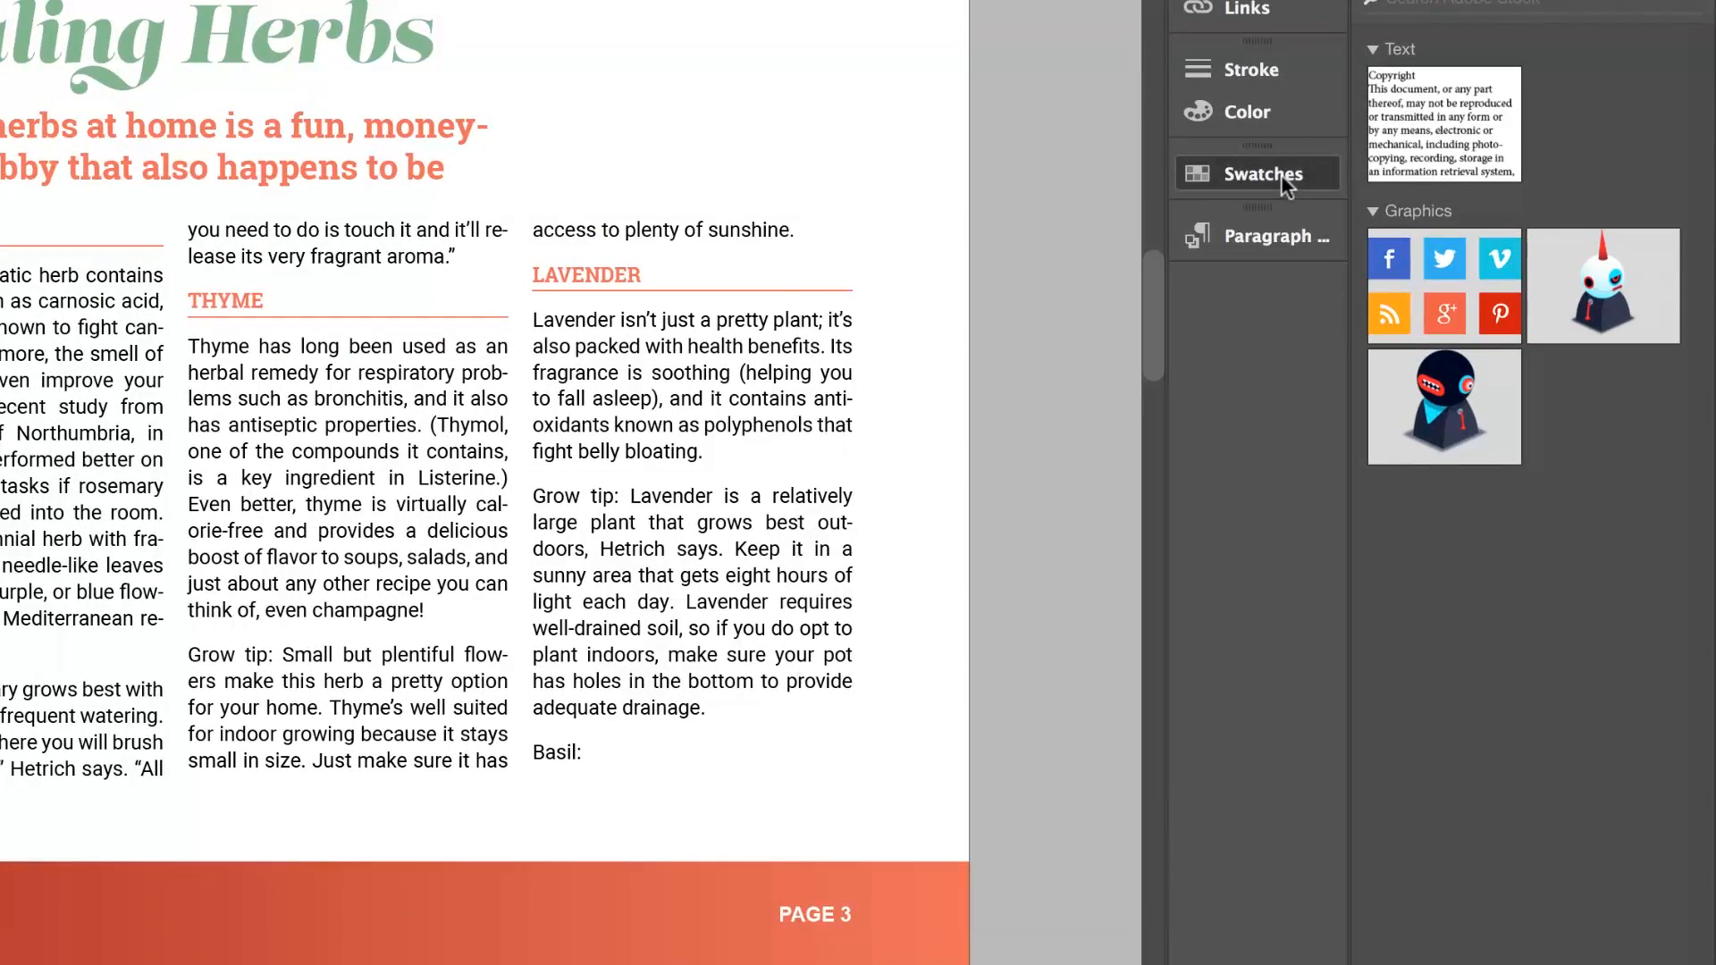
Group the swatches from GaH Dark Gree to GaH Red Dark in a color group named Green at Heart and collapse it.
left_click(1420, 329)
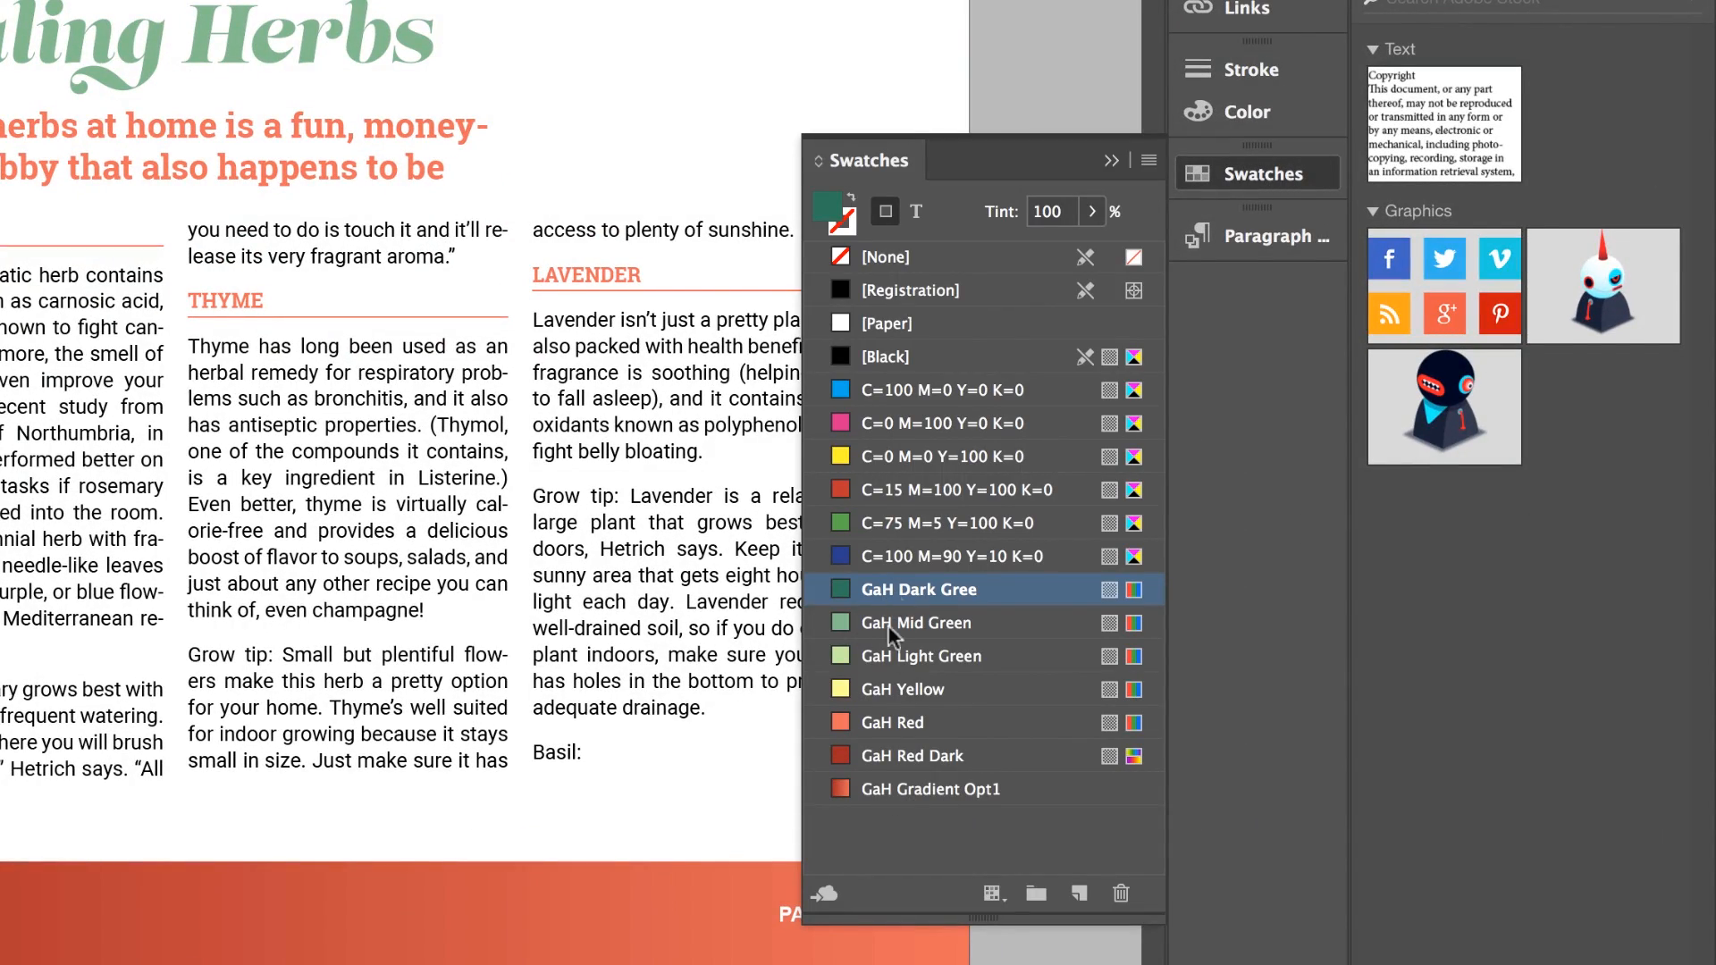
left_click(895, 758, "shift")
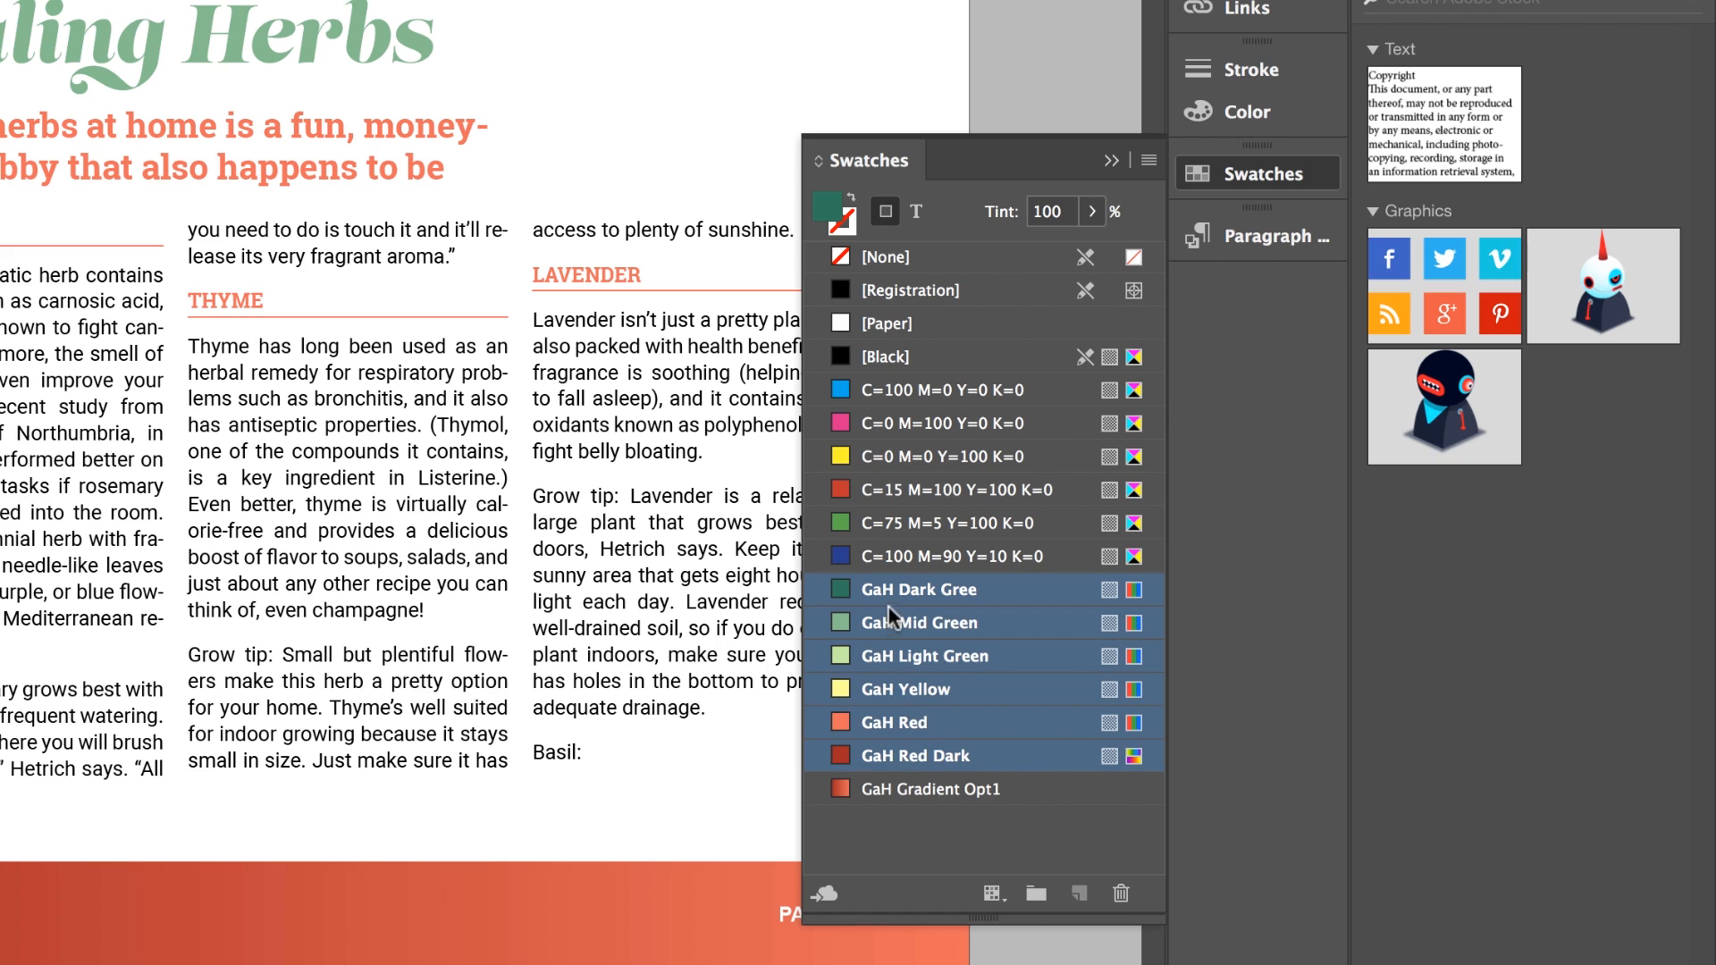
left_click(1035, 894)
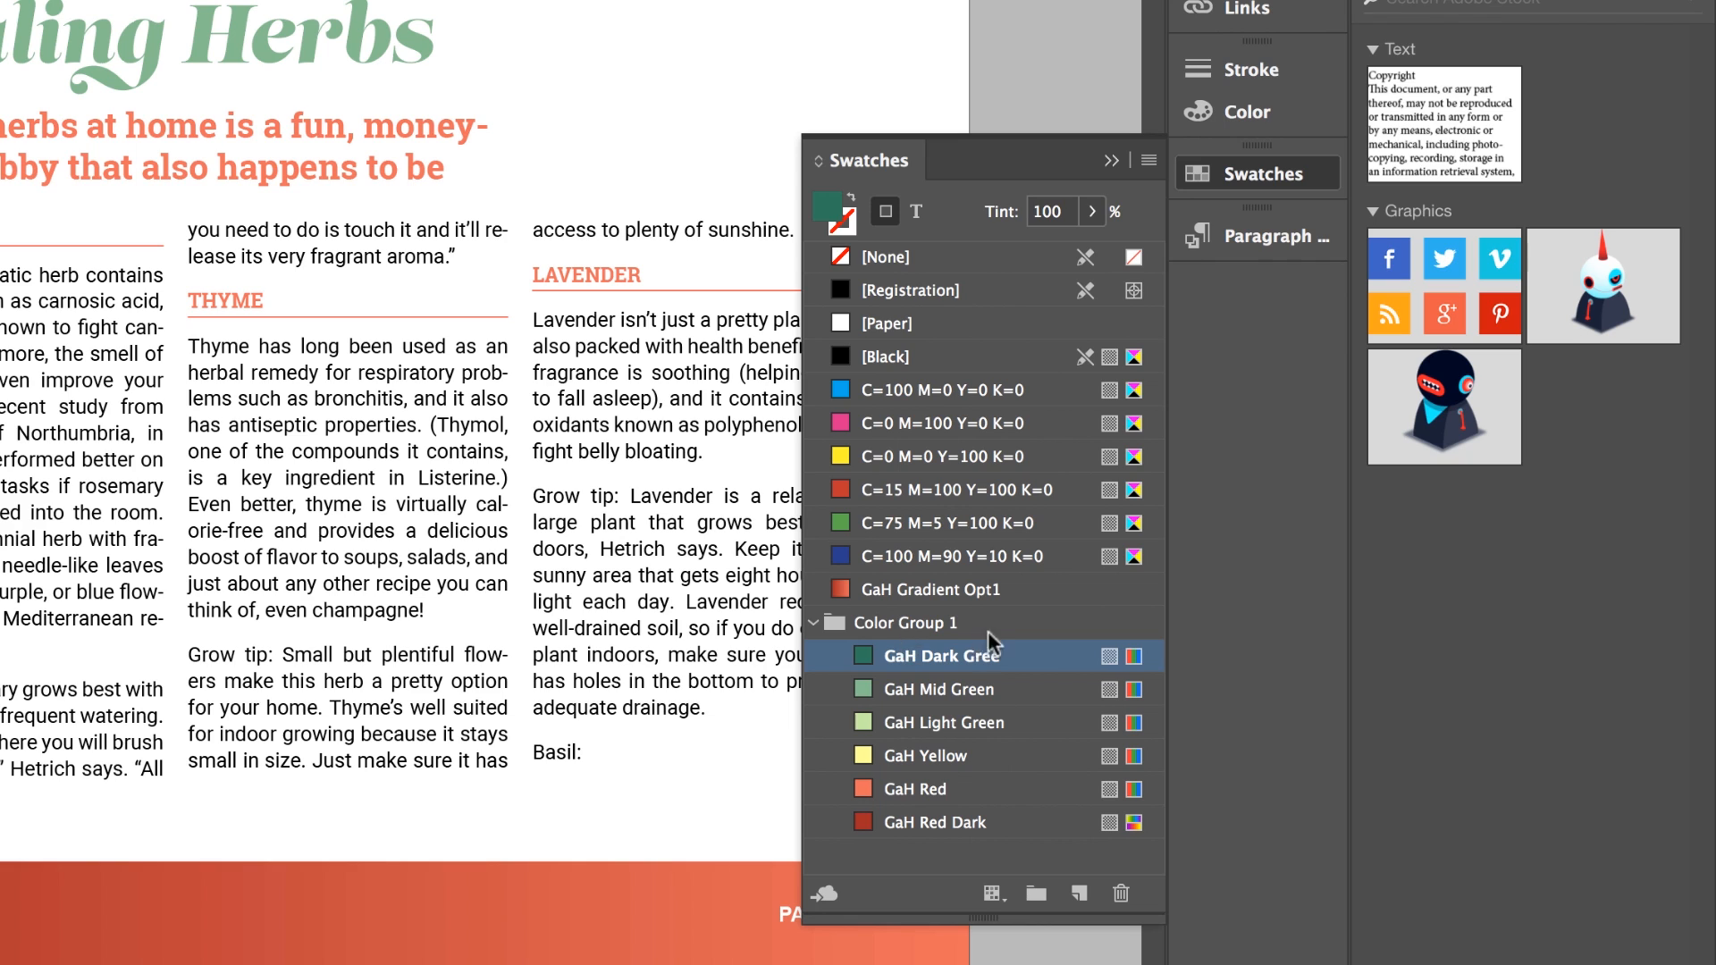
double_click(917, 625)
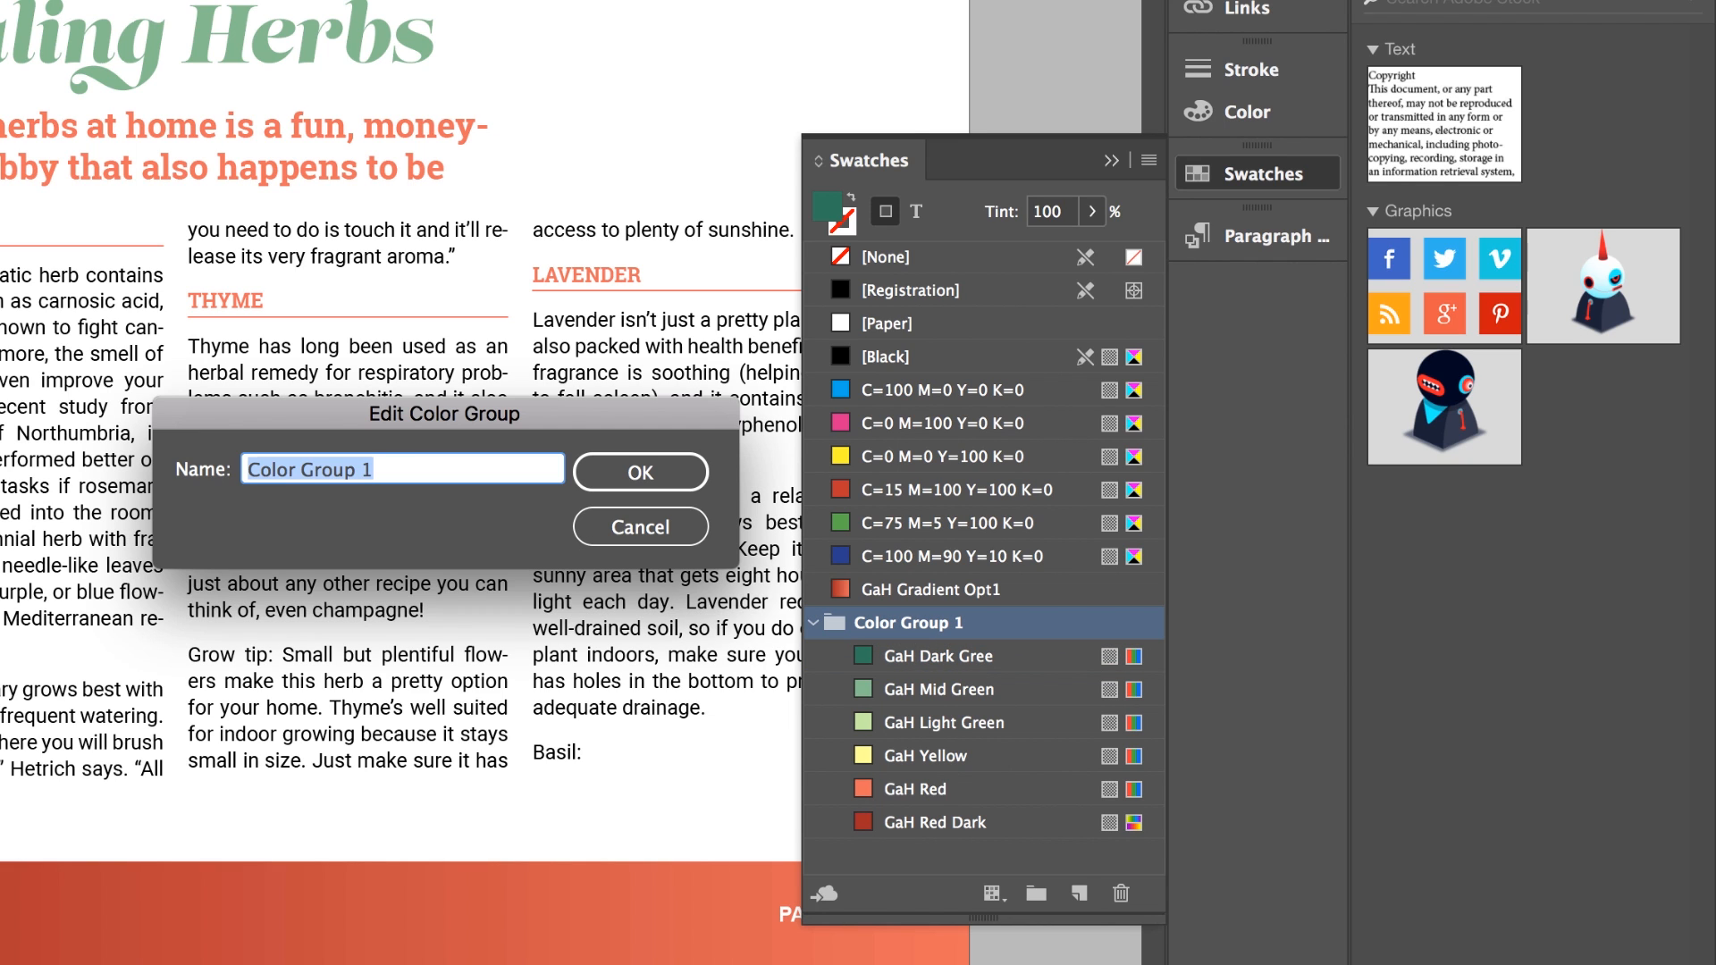
type("Green ")
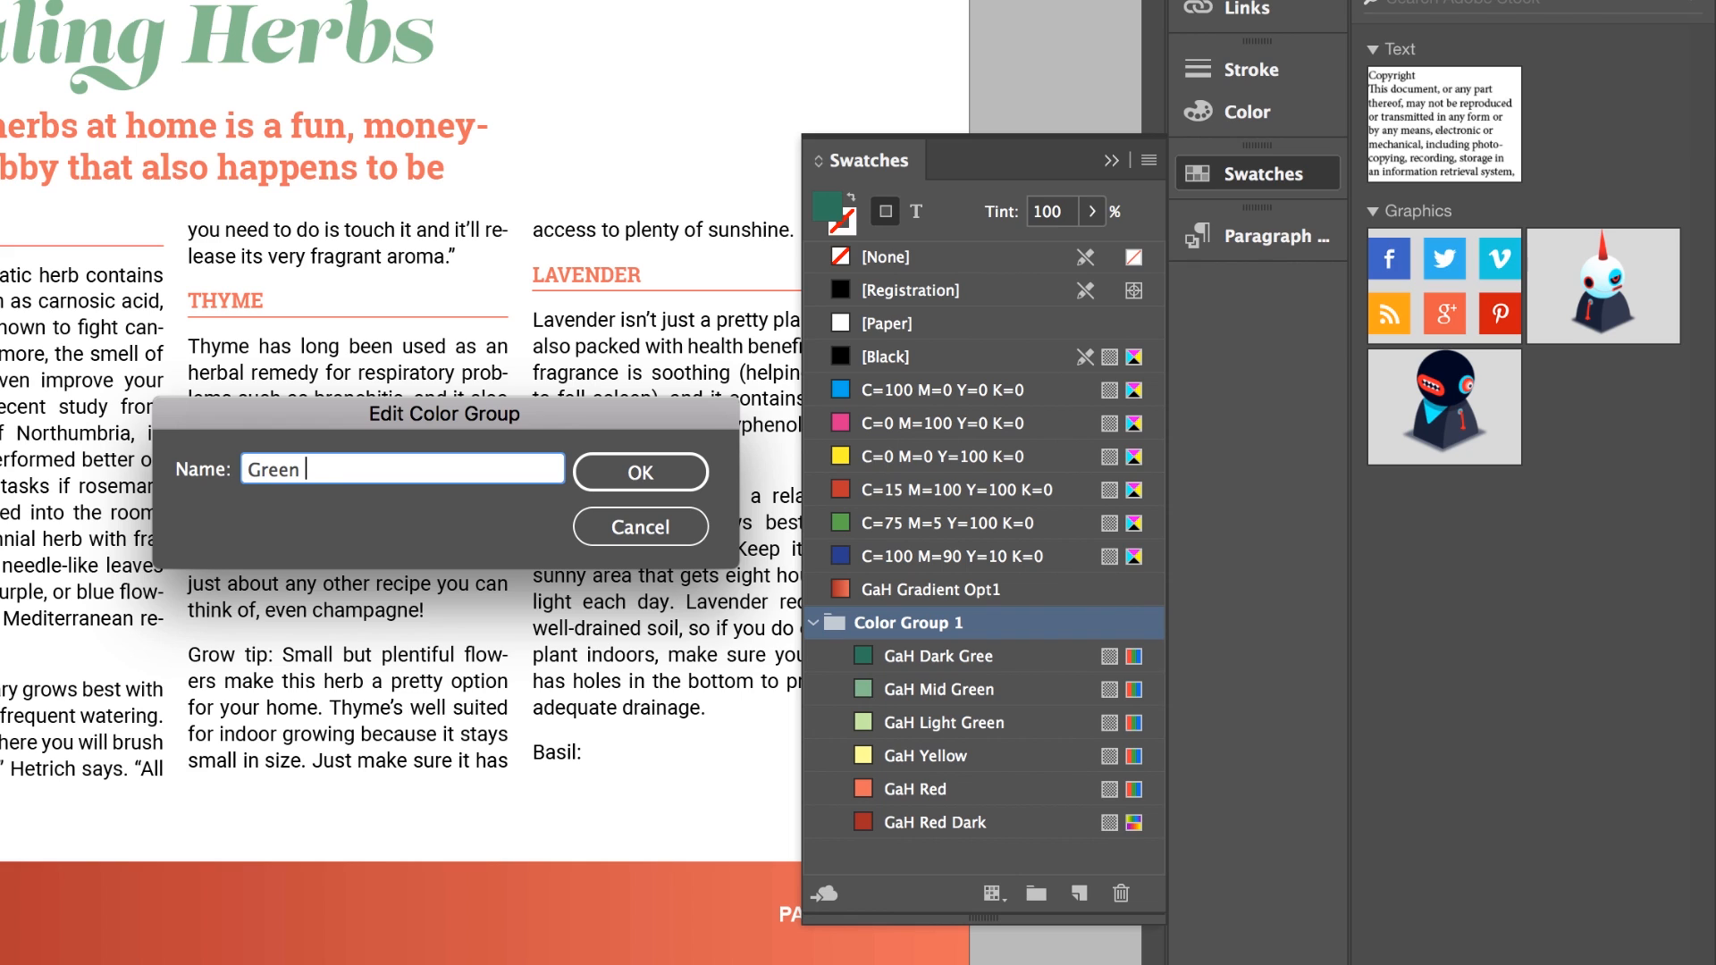
type("at Heart")
key("Return")
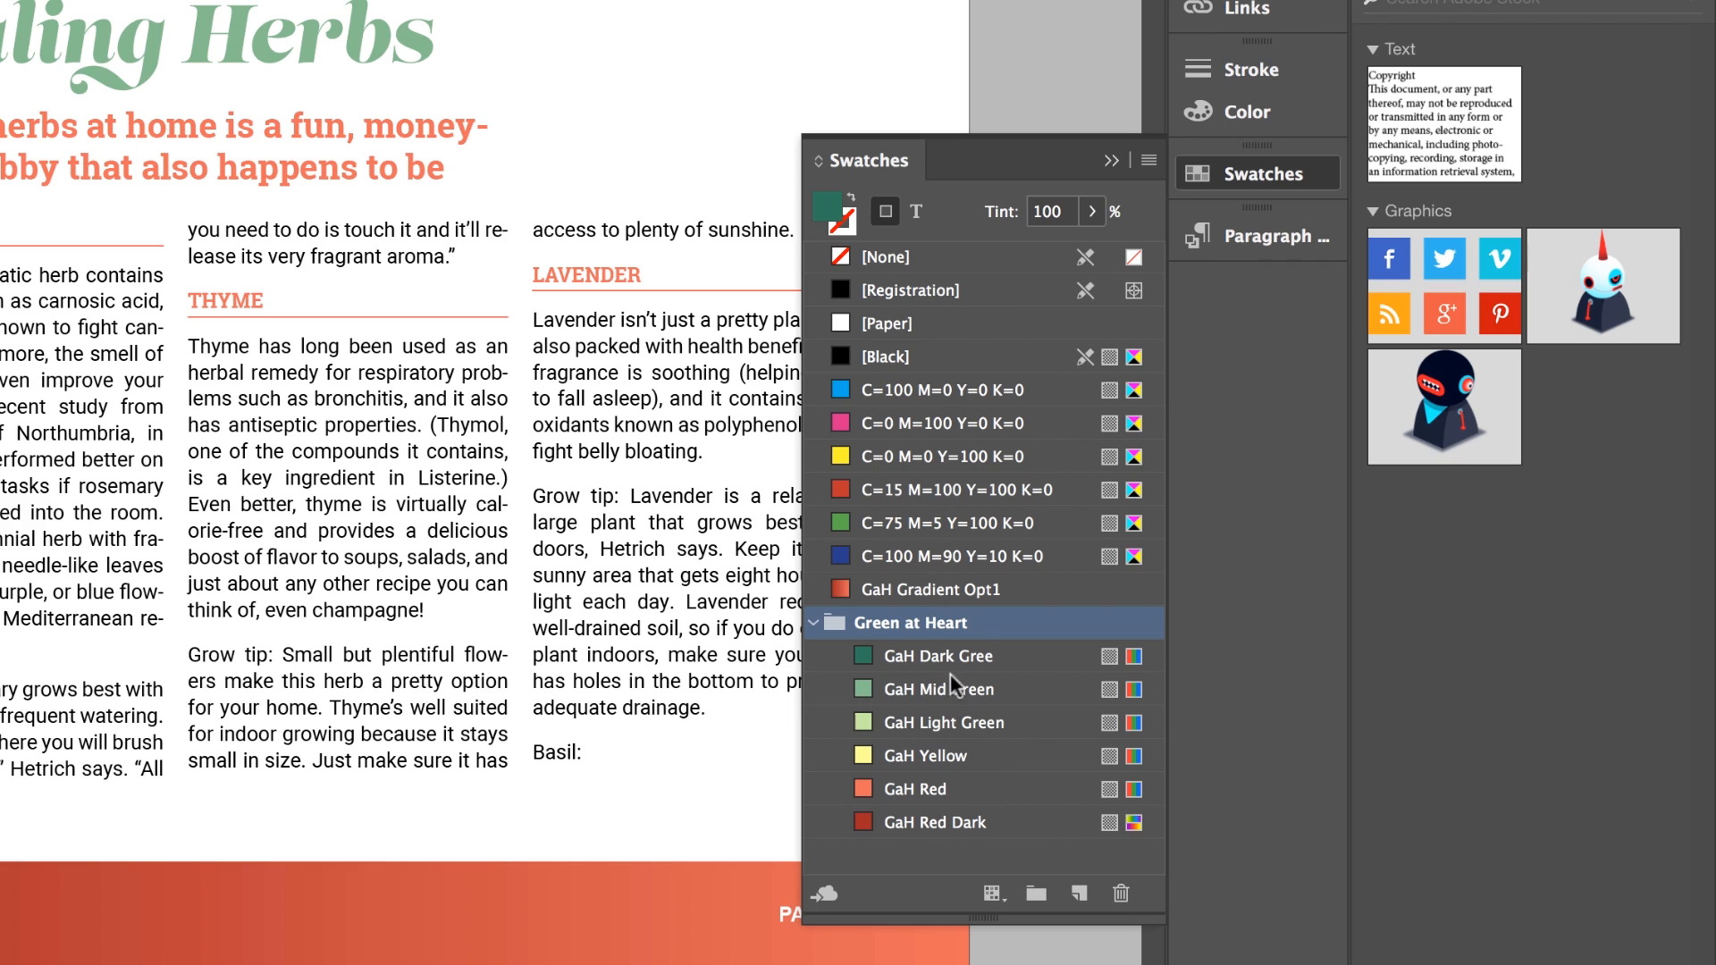
left_click(813, 622)
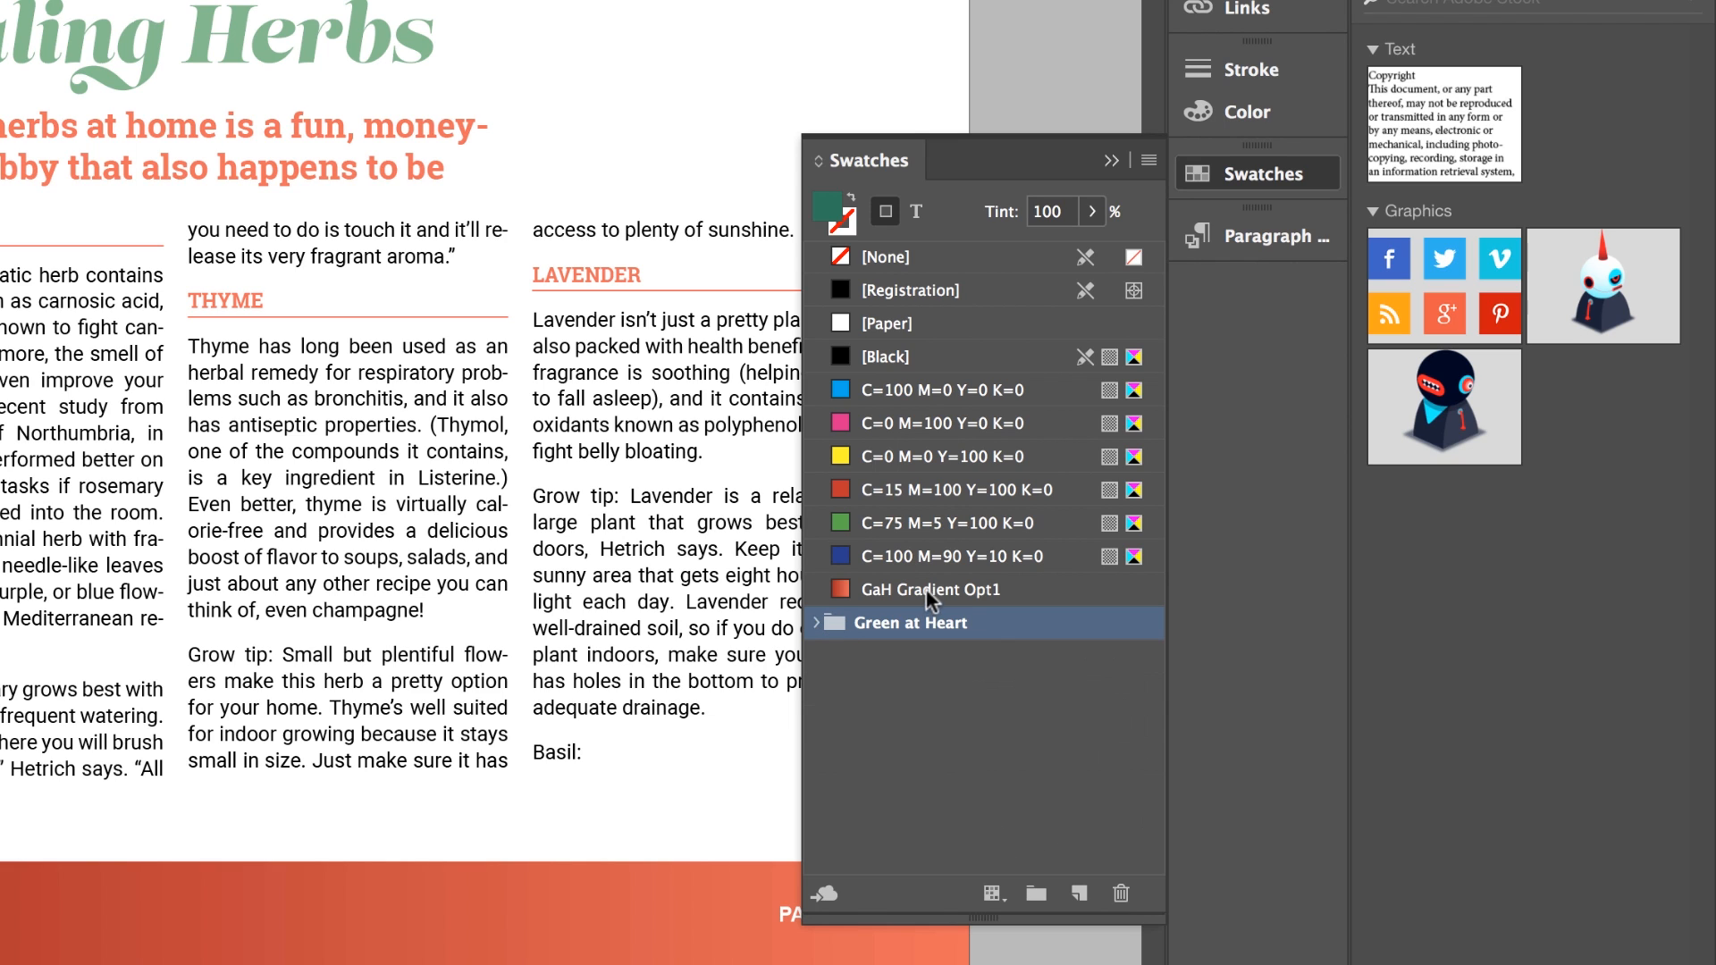
Group the six default CMYK color swatches in a color group named Default and collapse it.
left_click(929, 555)
left_click(908, 420, "shift")
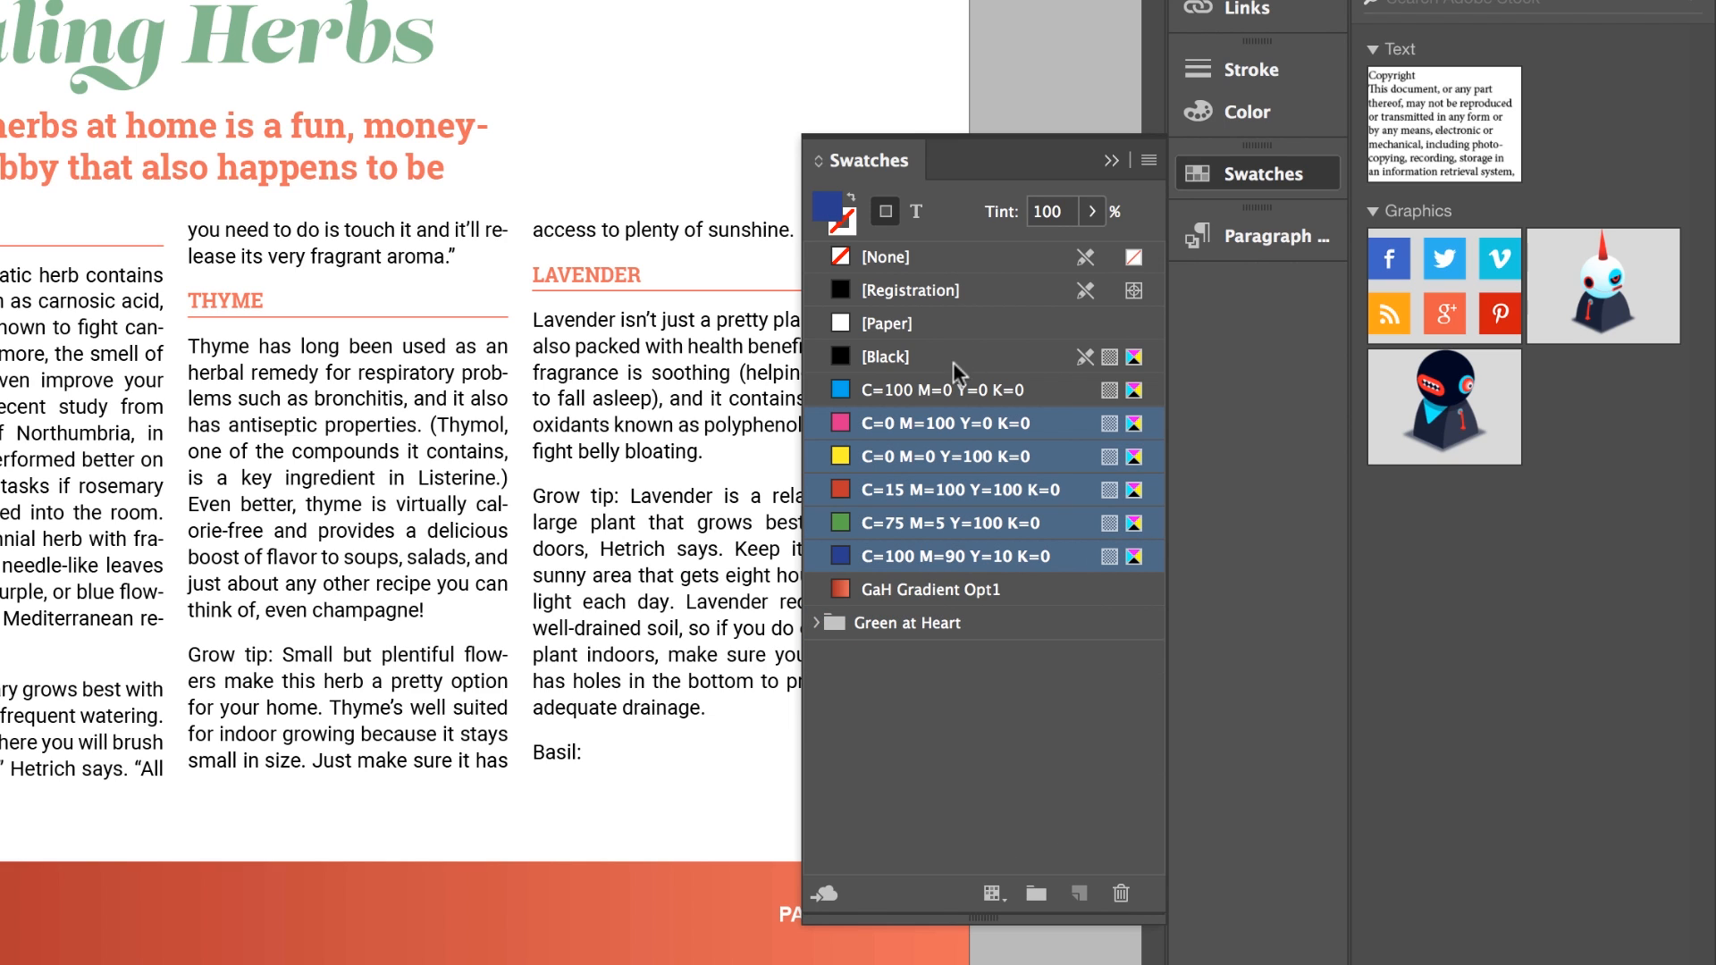
left_click(953, 390, "shift")
left_click(1036, 894)
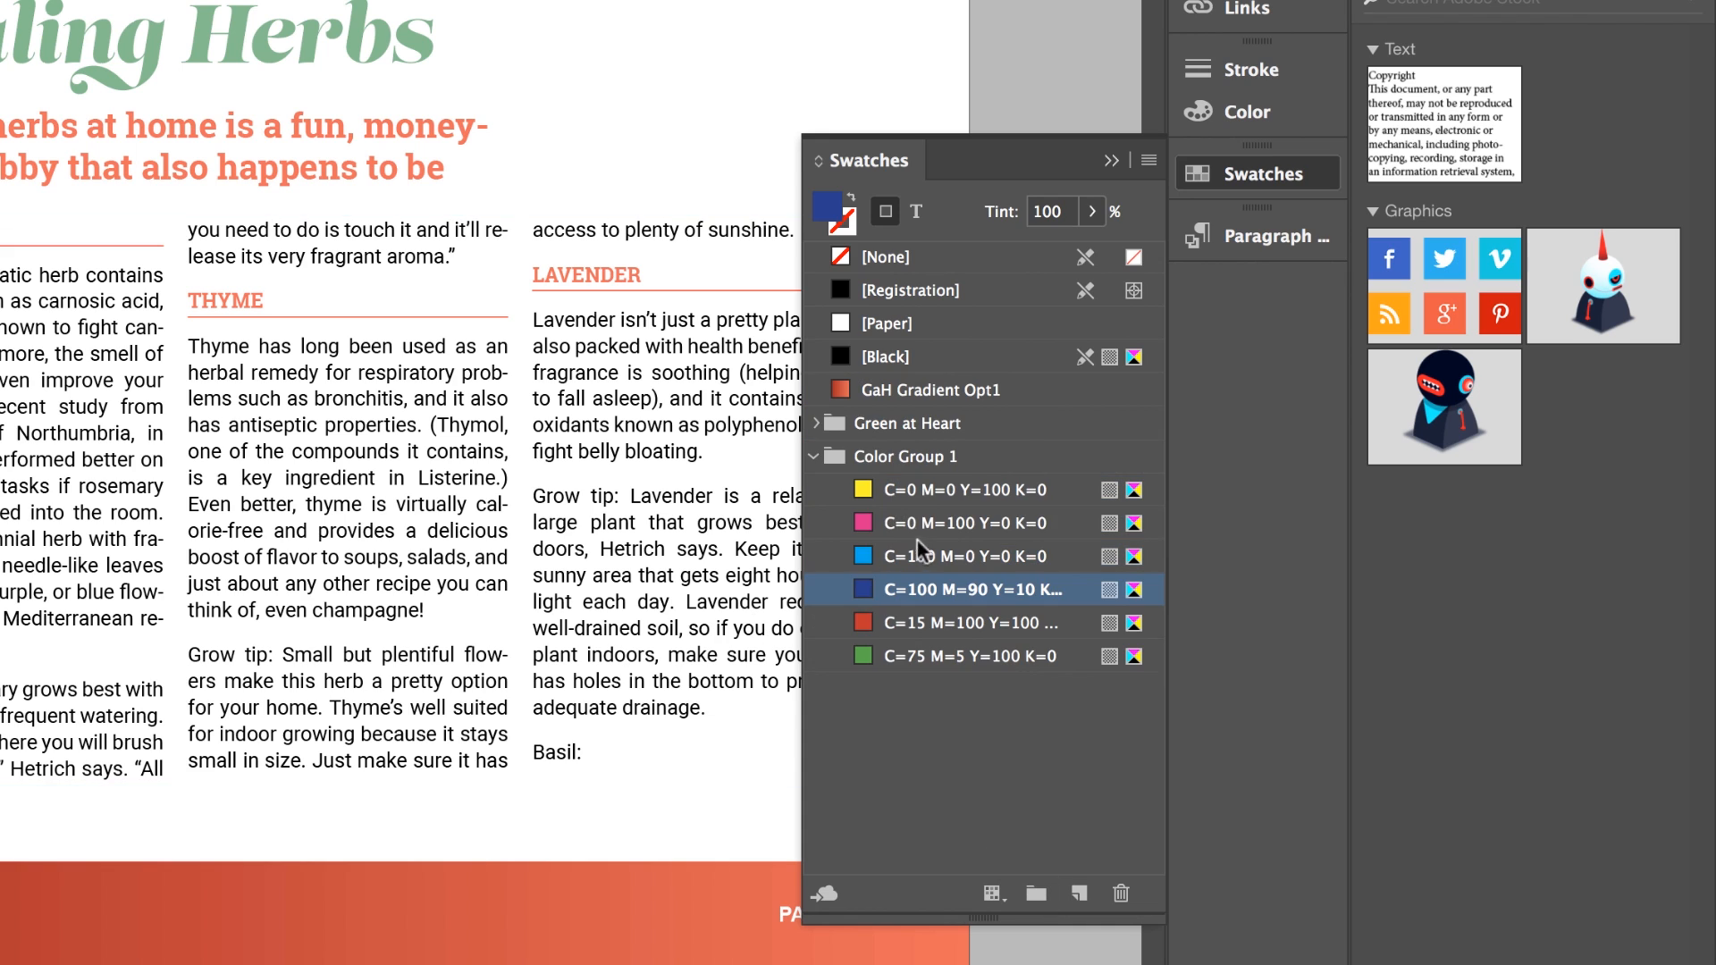
double_click(911, 454)
type("De")
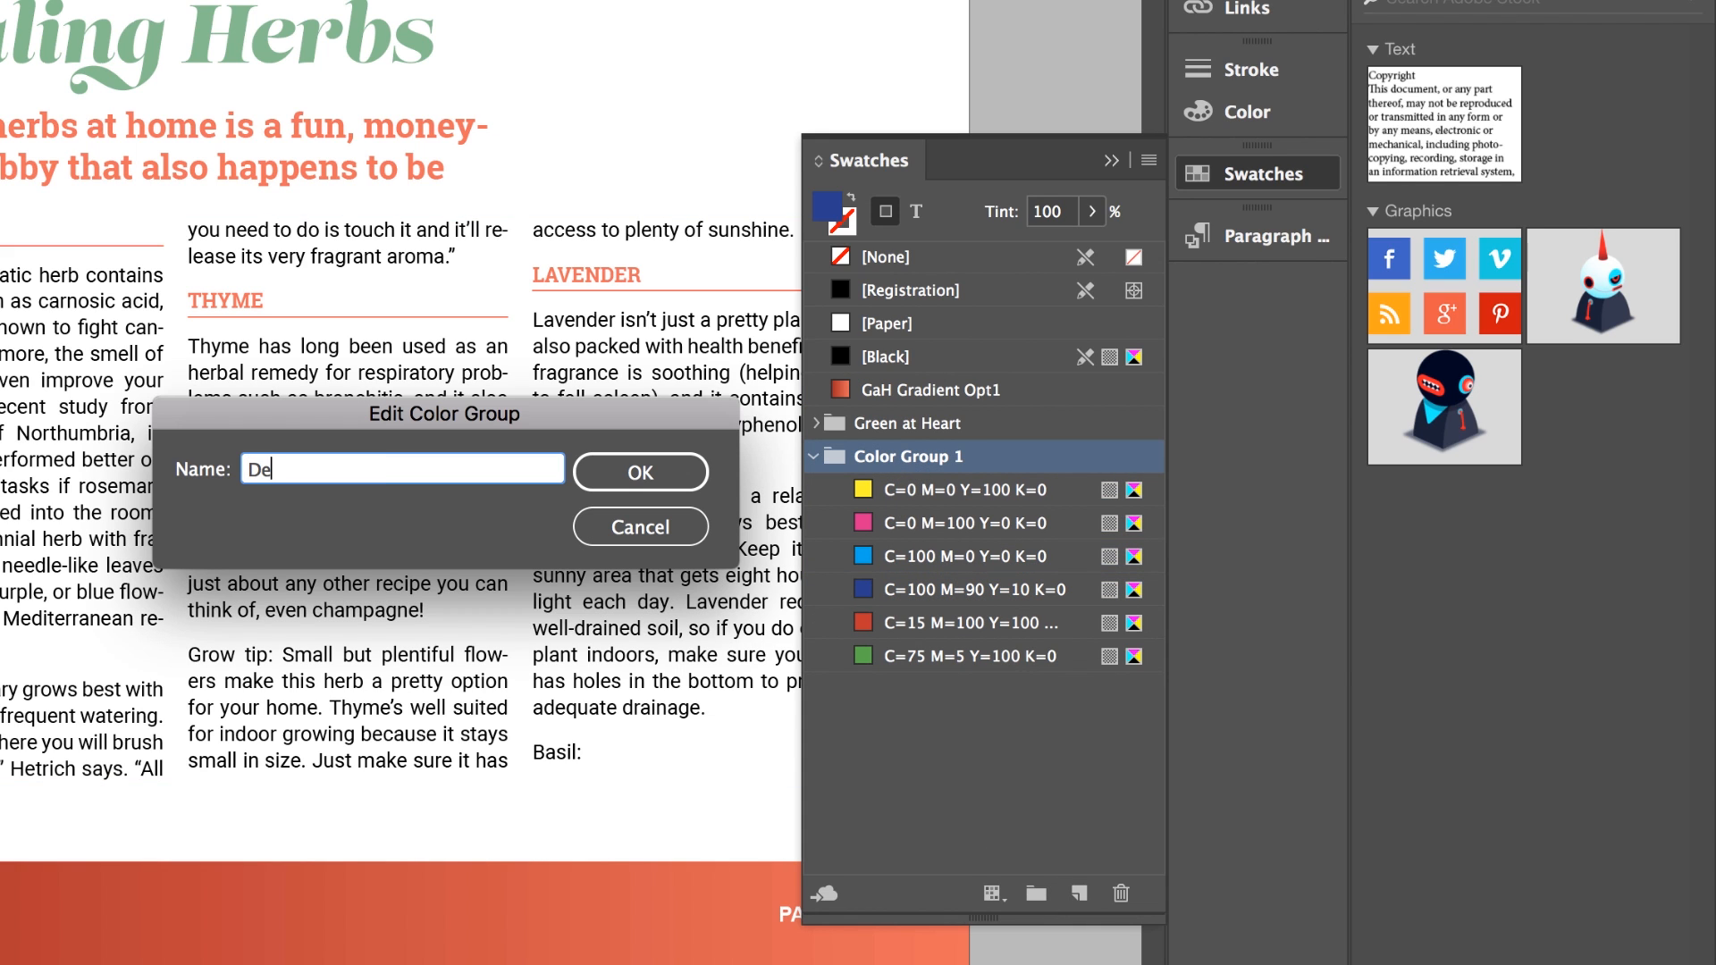
type("fault")
key("Return")
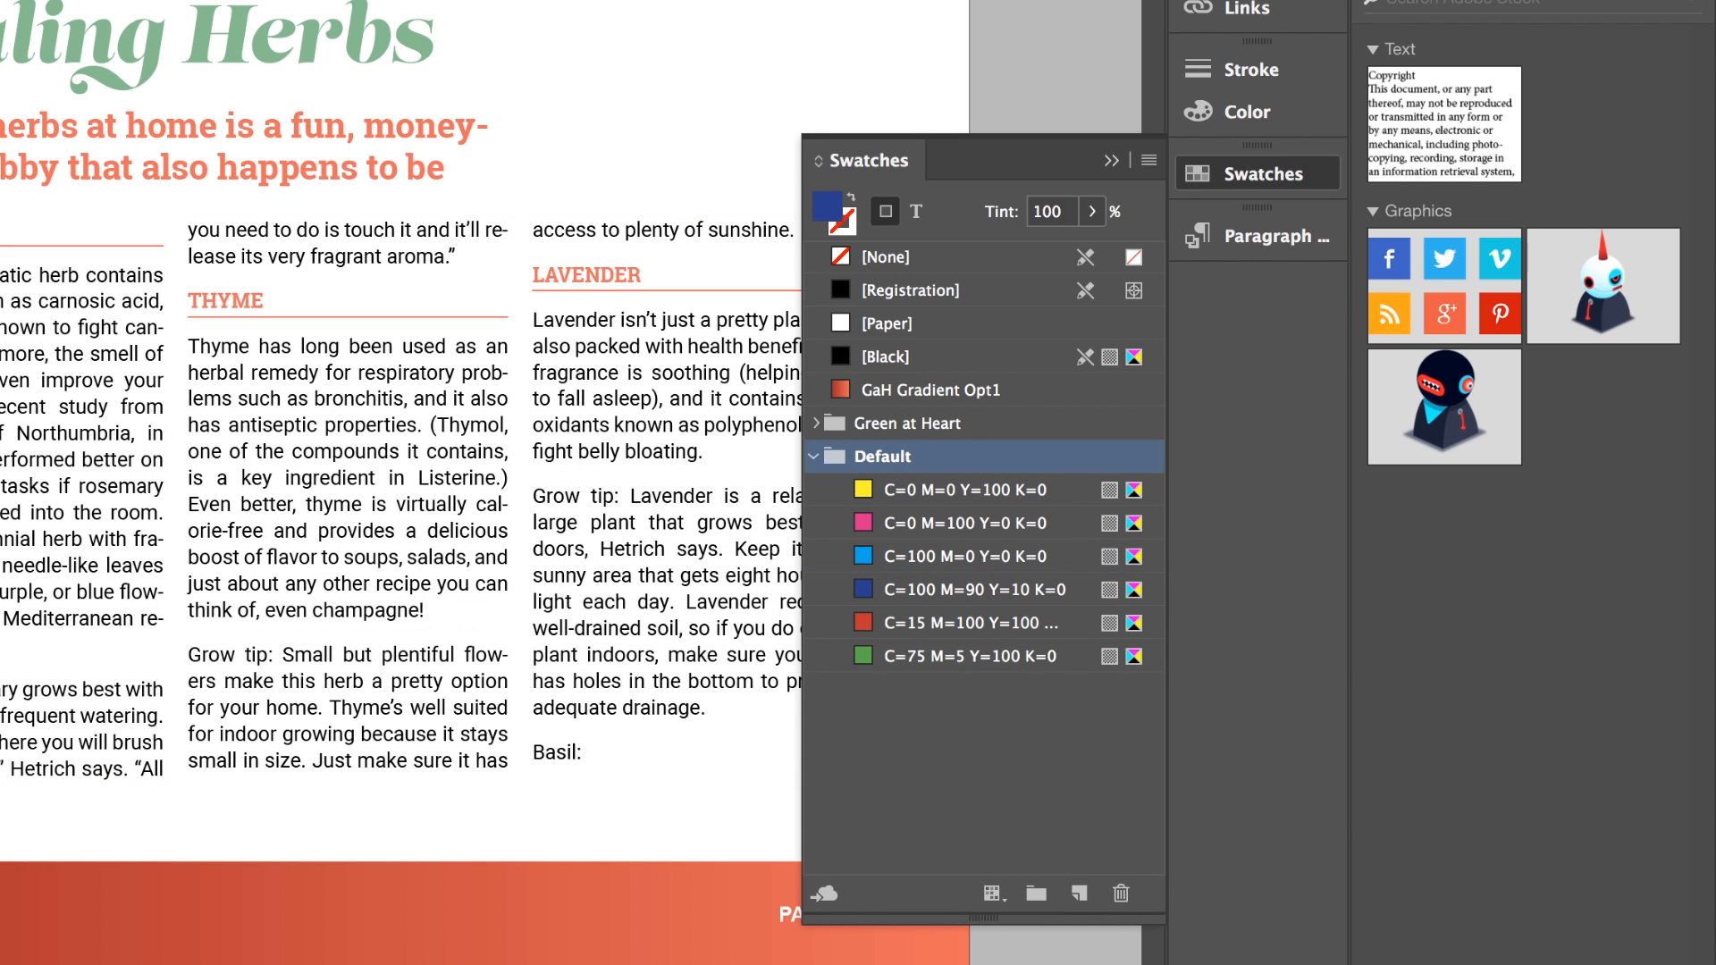
left_click(814, 456)
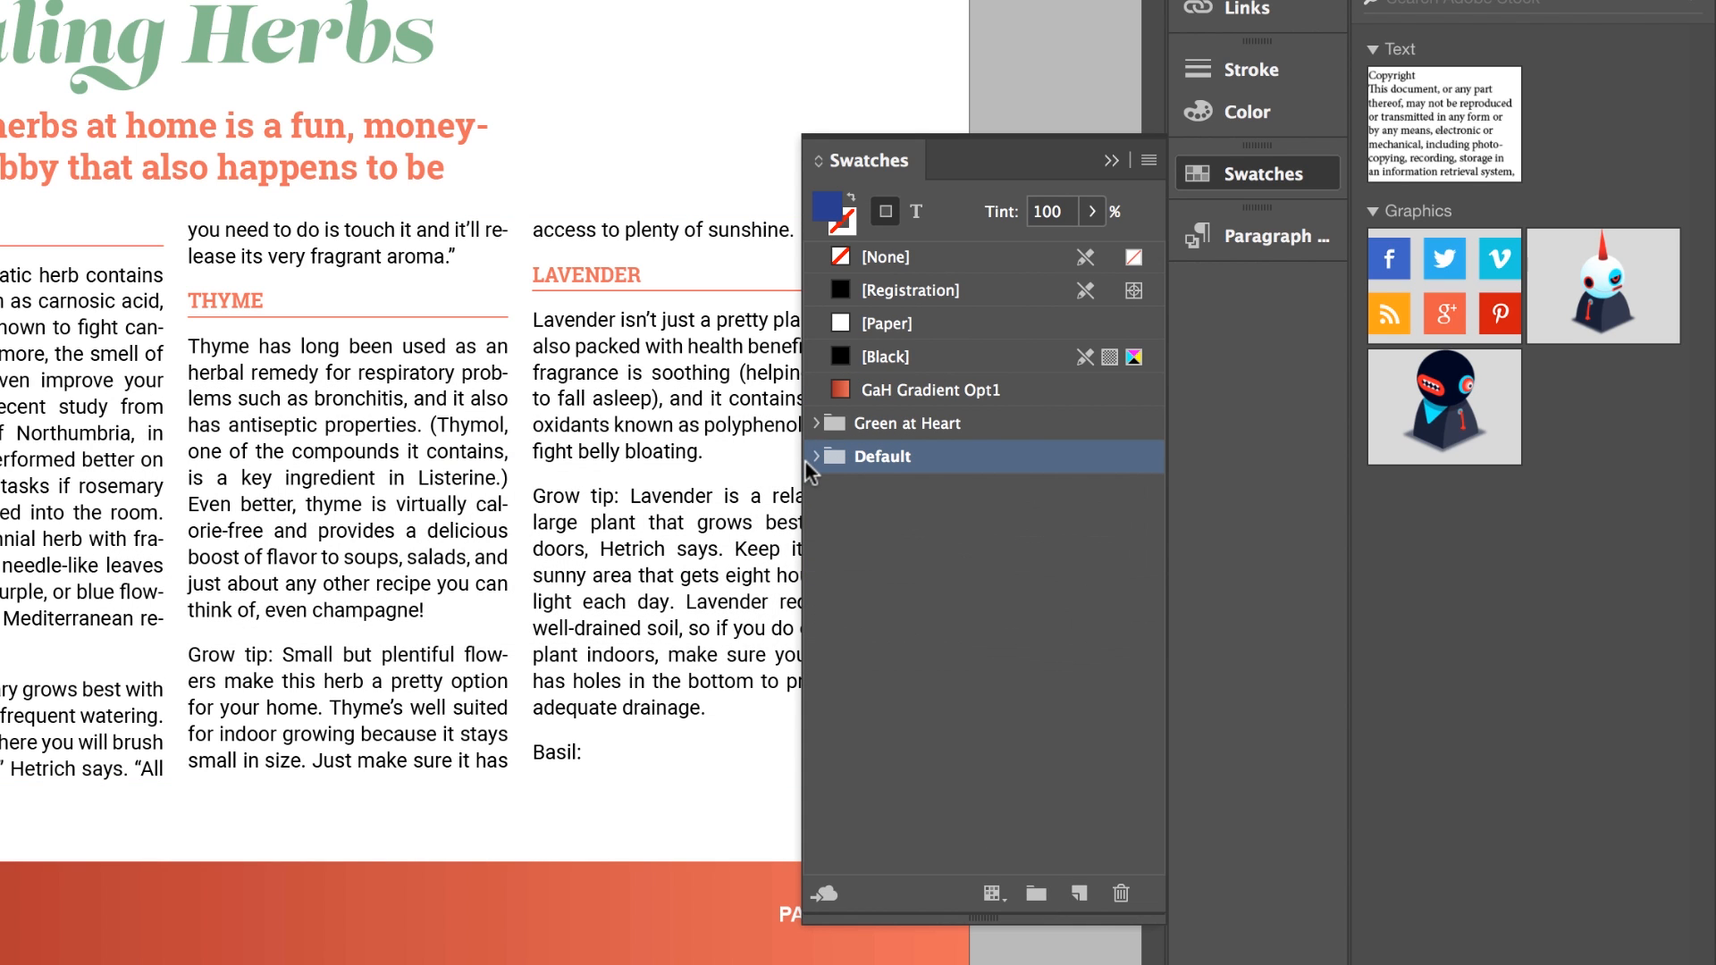
Move the GaH Gradient Opt1 swatch used in the page footer into the Green at Heart color group.
left_click(894, 390)
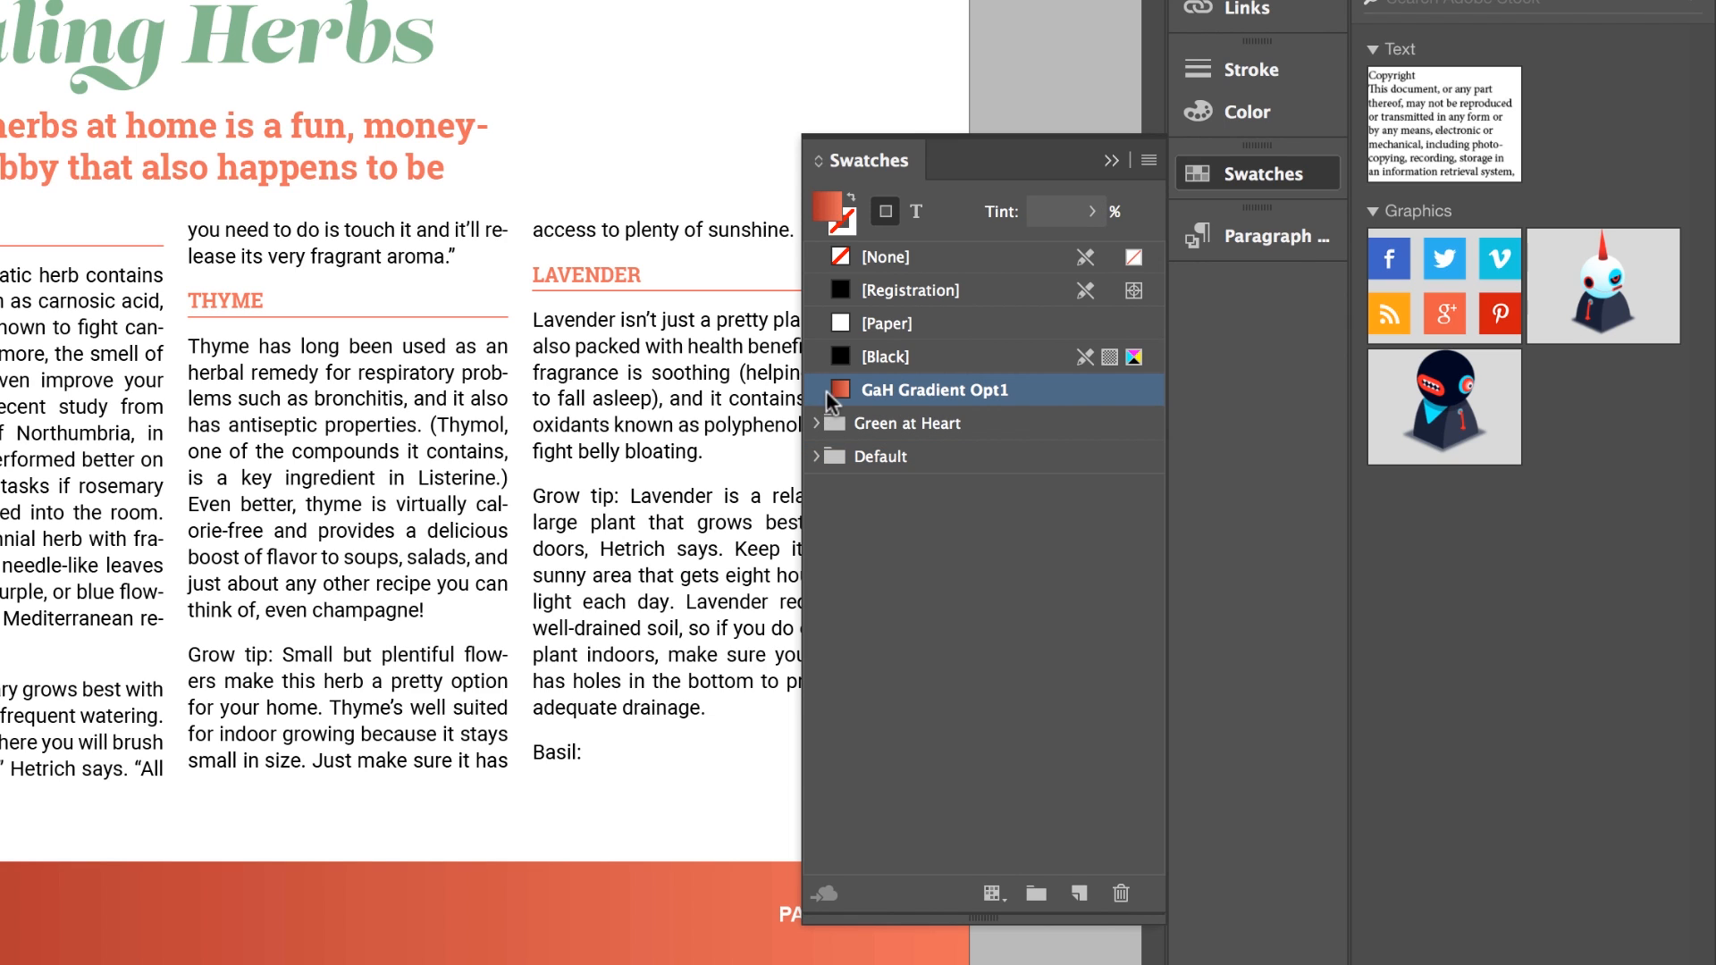
left_click(765, 892)
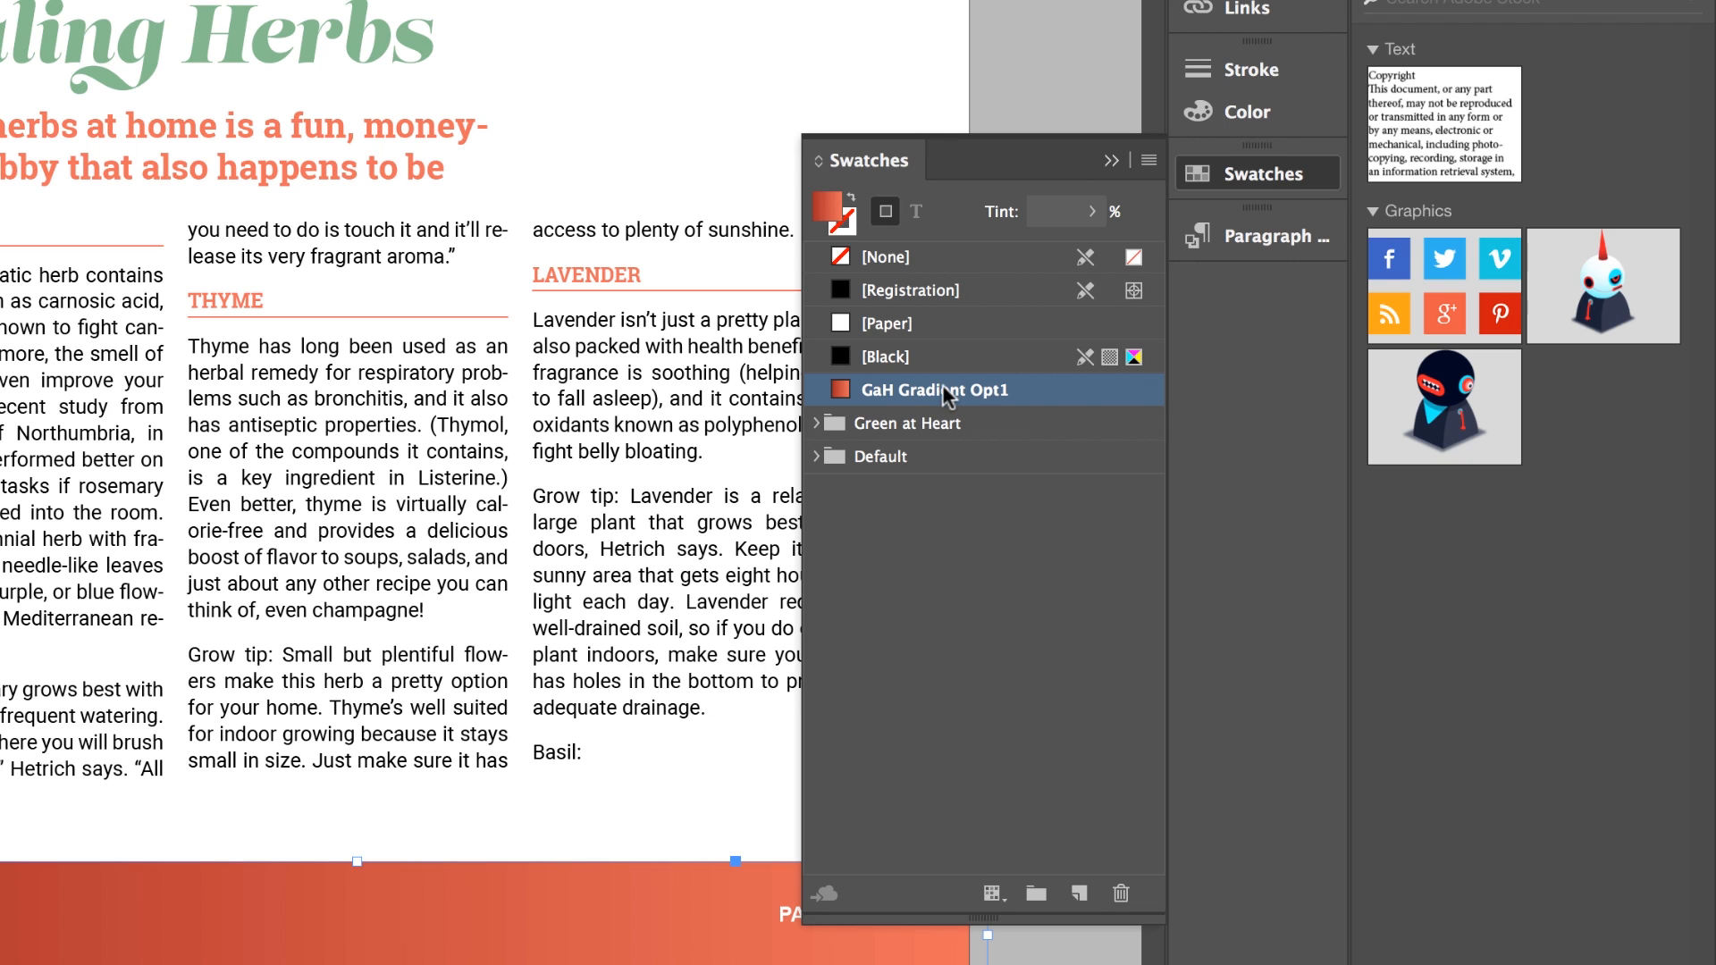
left_click_drag(942, 384, 924, 421)
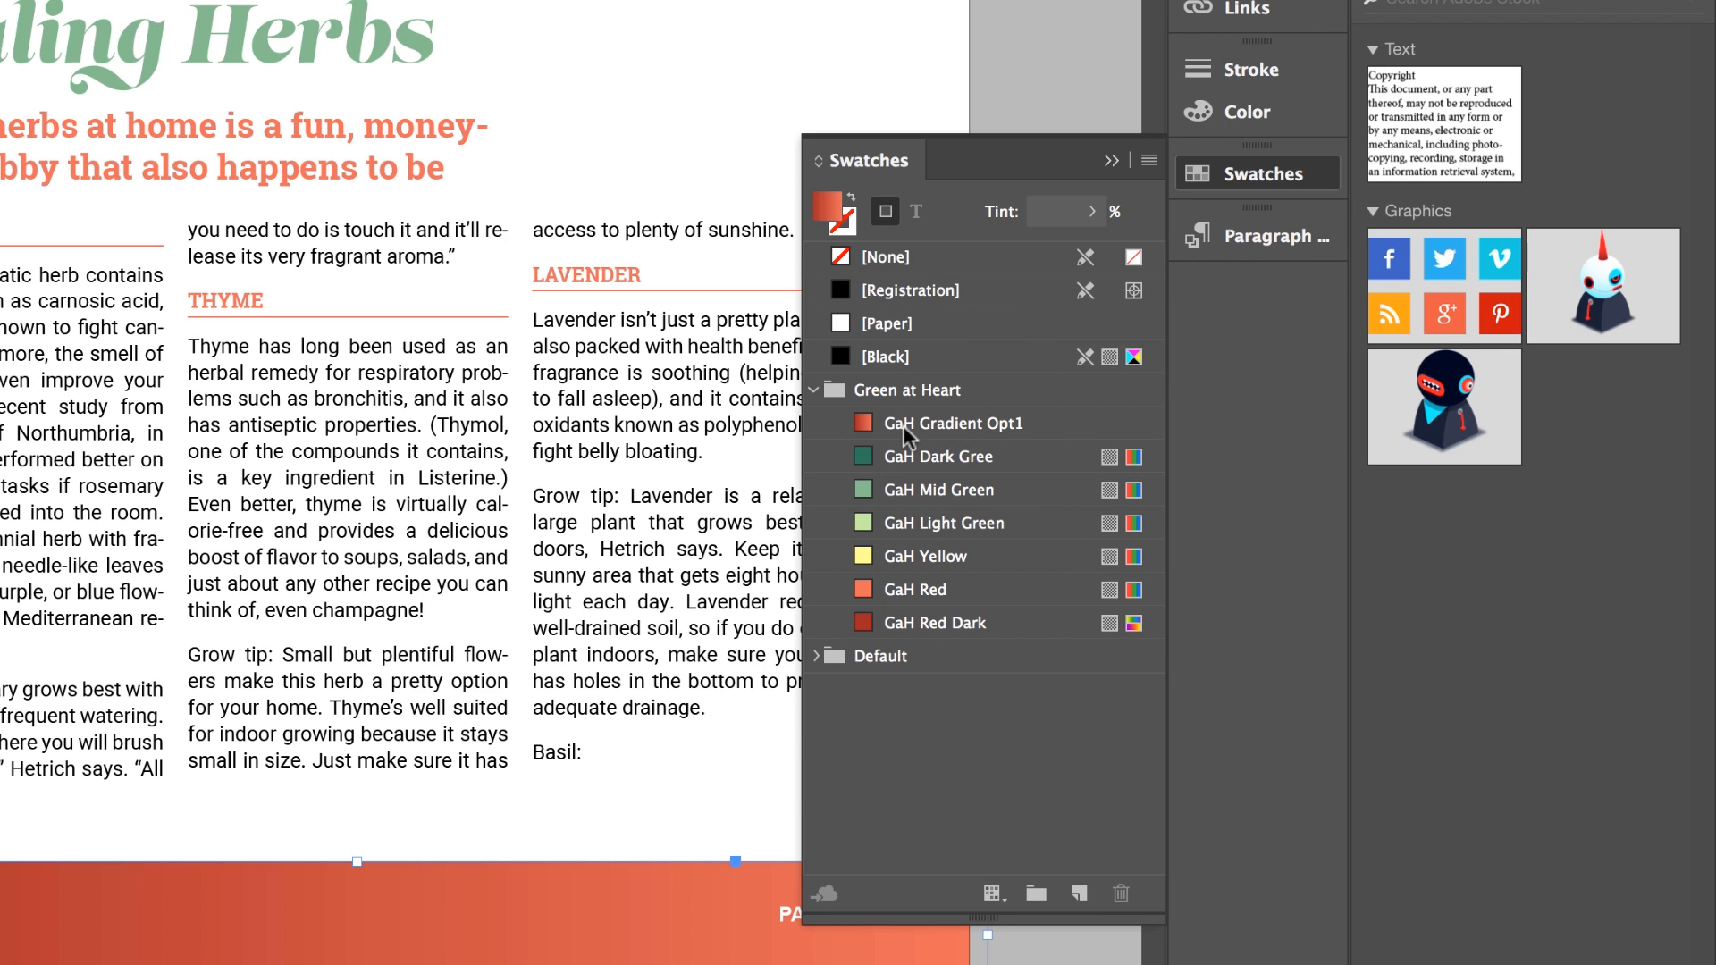
left_click(814, 390)
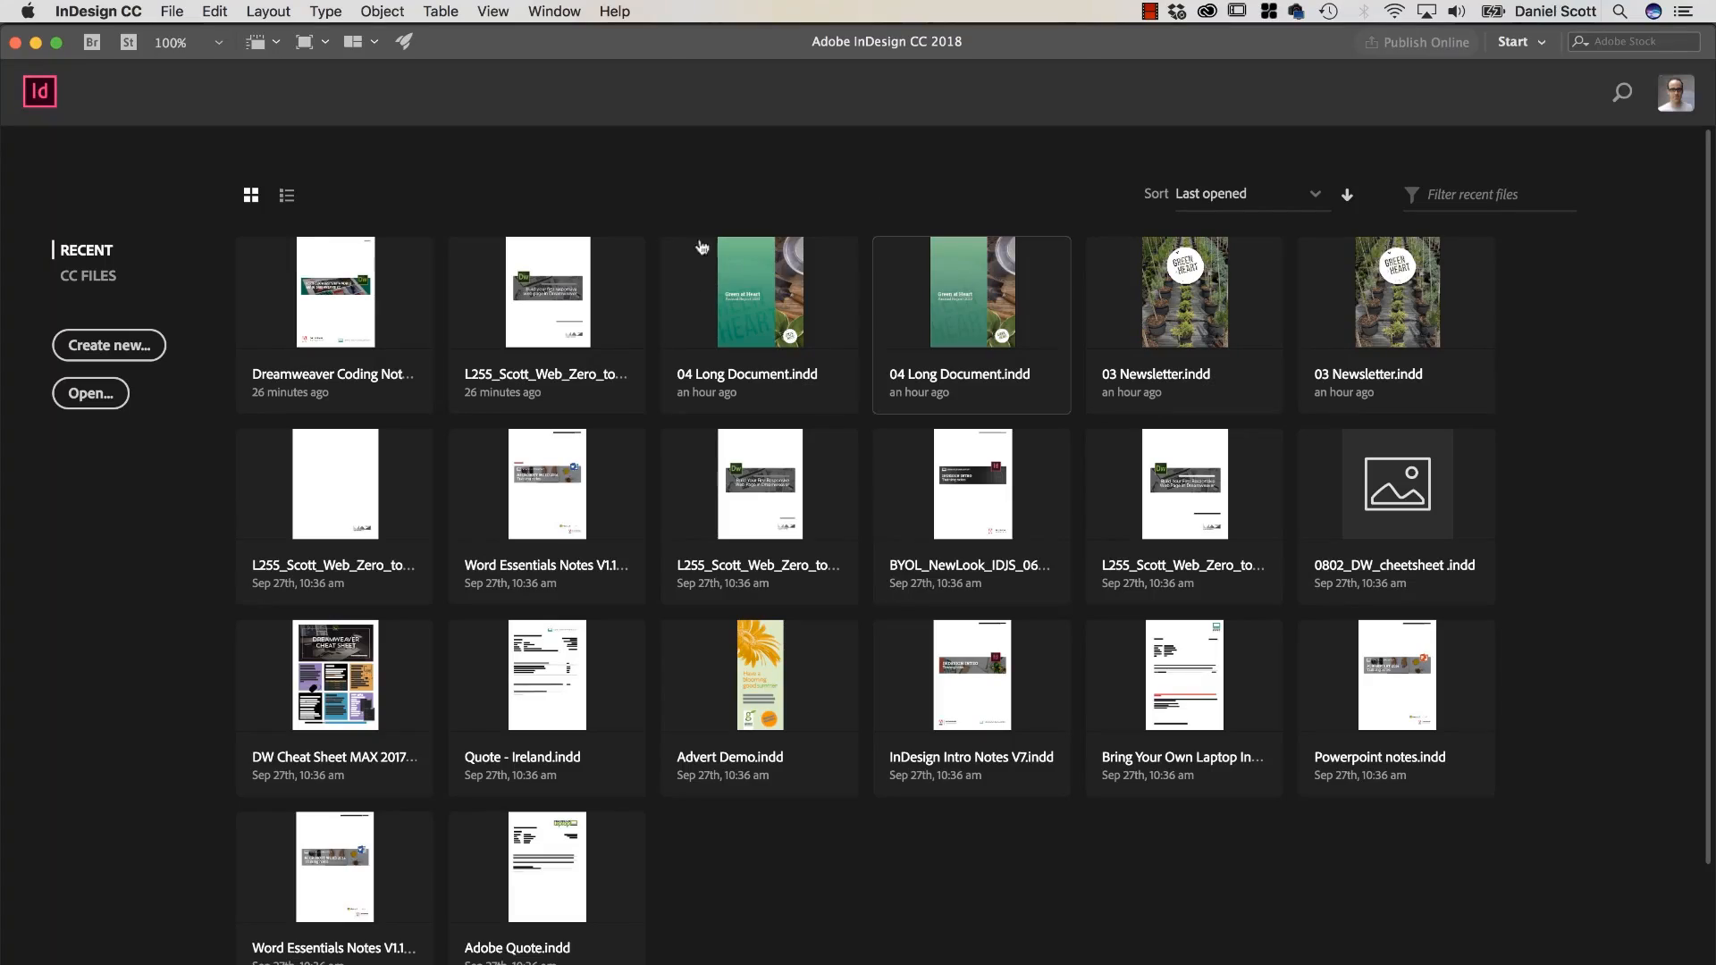
With no document open, switch to the Essentials workspace and select the six default CMYK color swatches.
left_click(1530, 42)
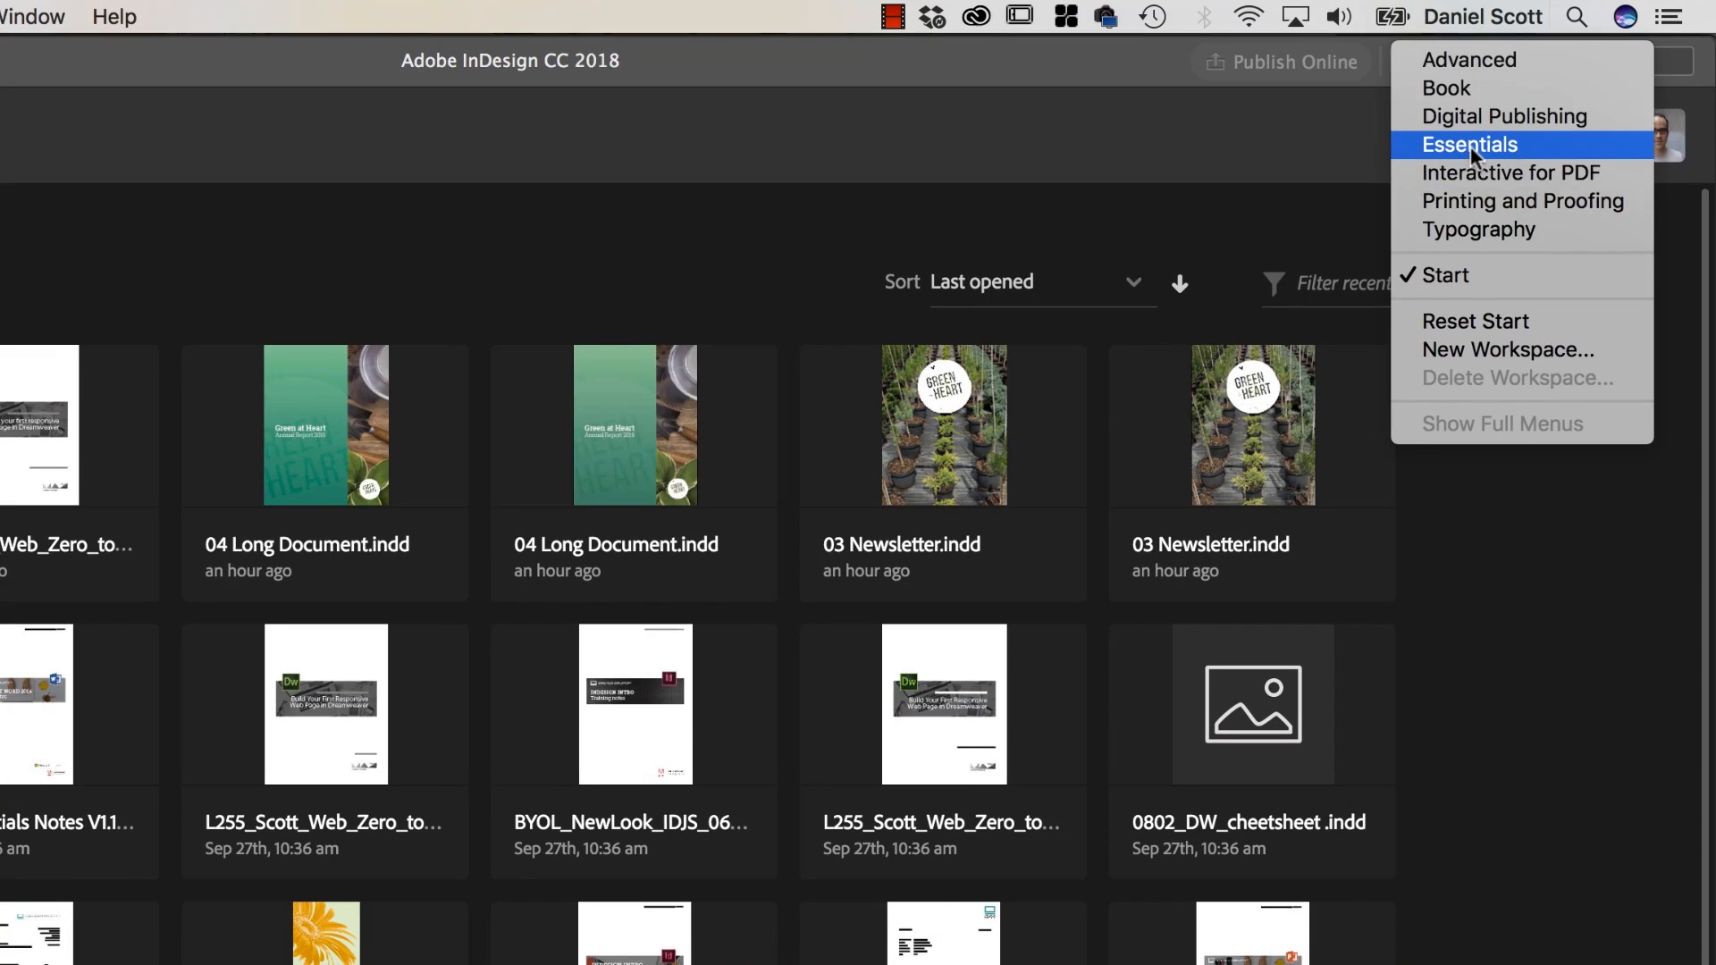
left_click(1546, 101)
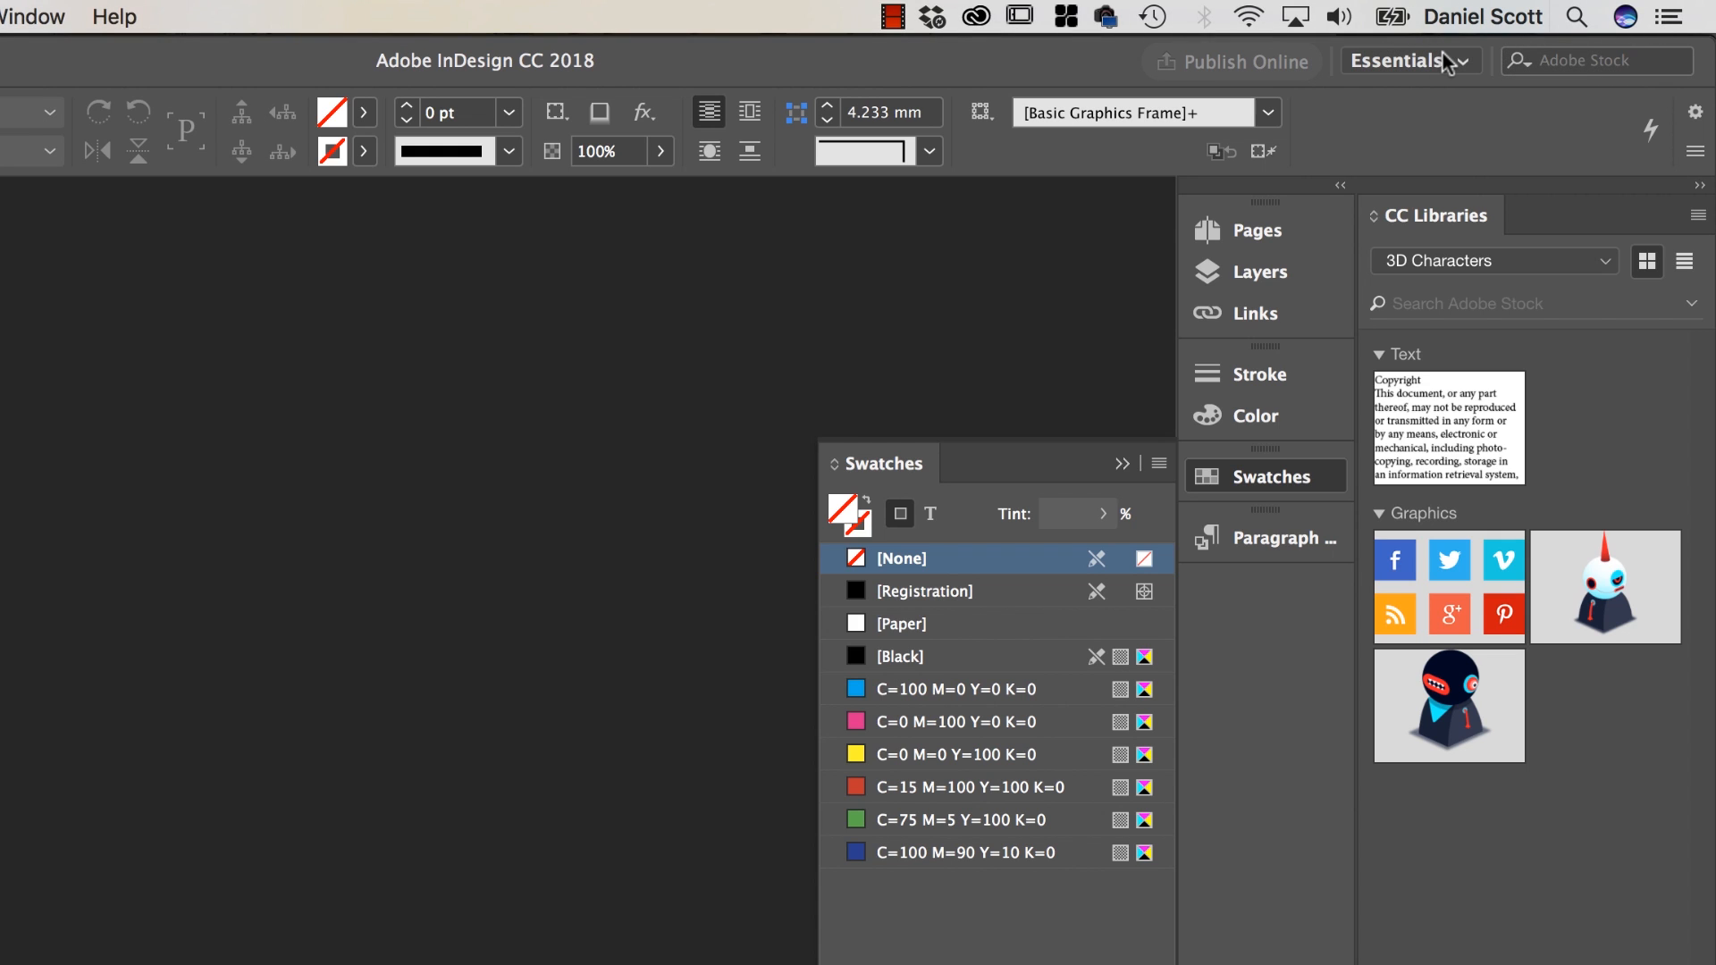
left_click(912, 689)
left_click(916, 852, "shift")
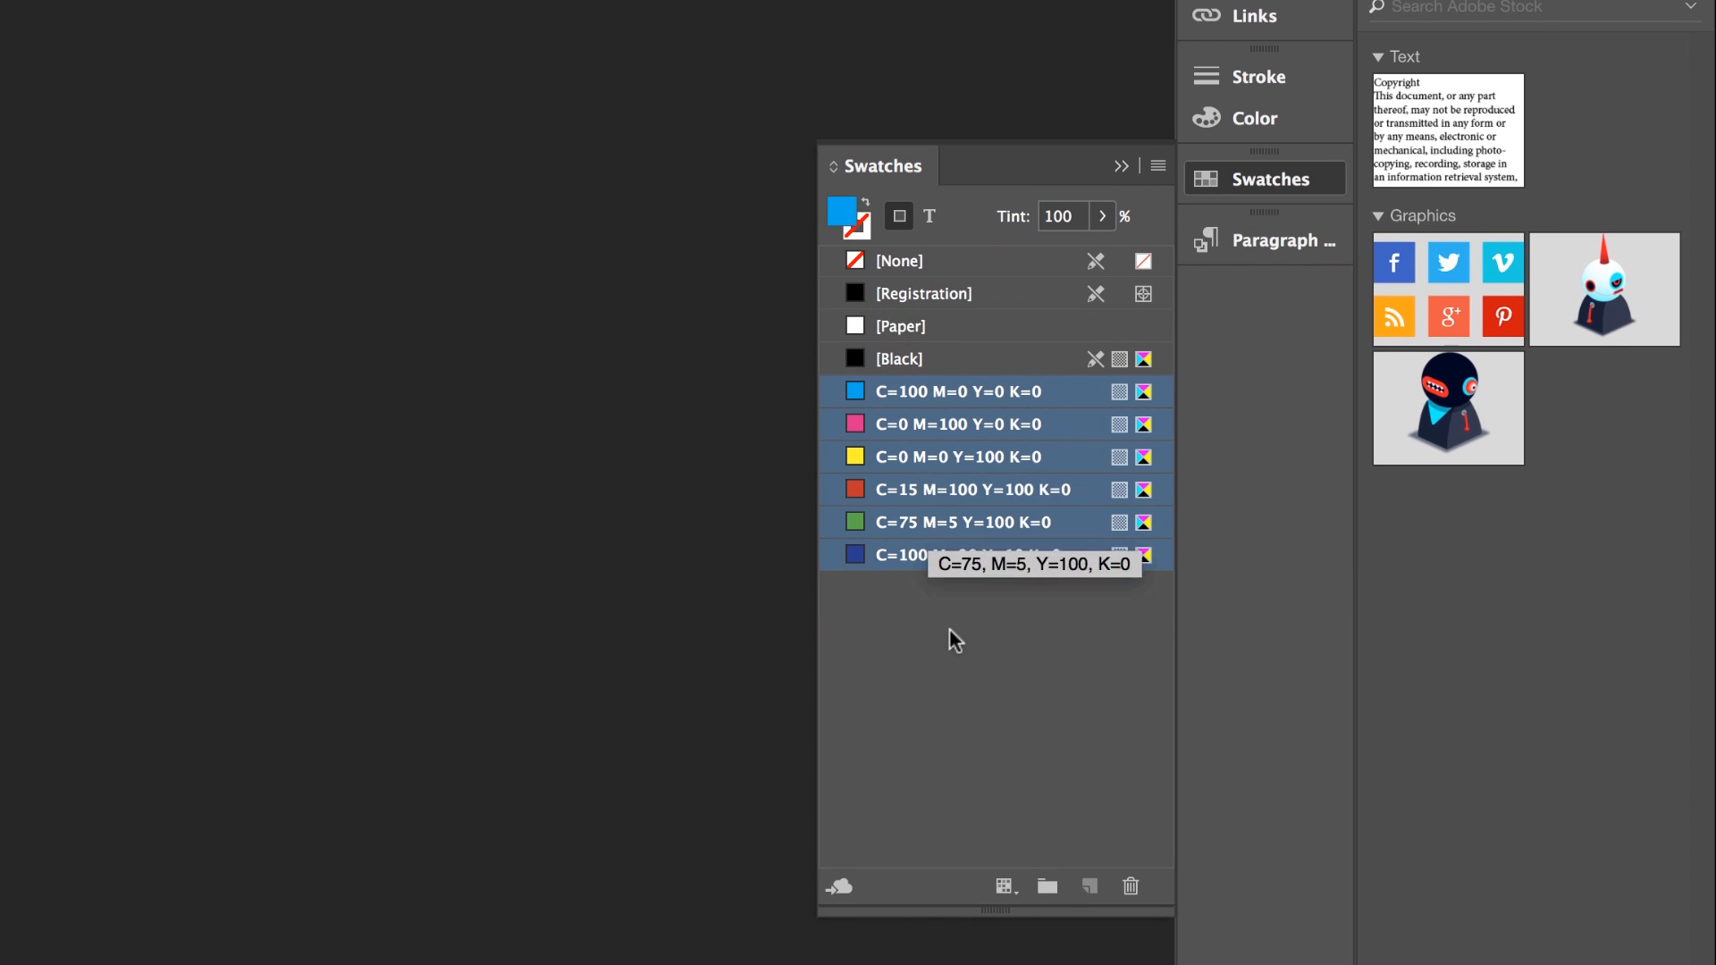
Duplicate the red C=15 M=100 Y=100 K=0 swatch and view the copy's swatch options without changing them.
left_click(923, 489)
left_click(1090, 885)
double_click(865, 589)
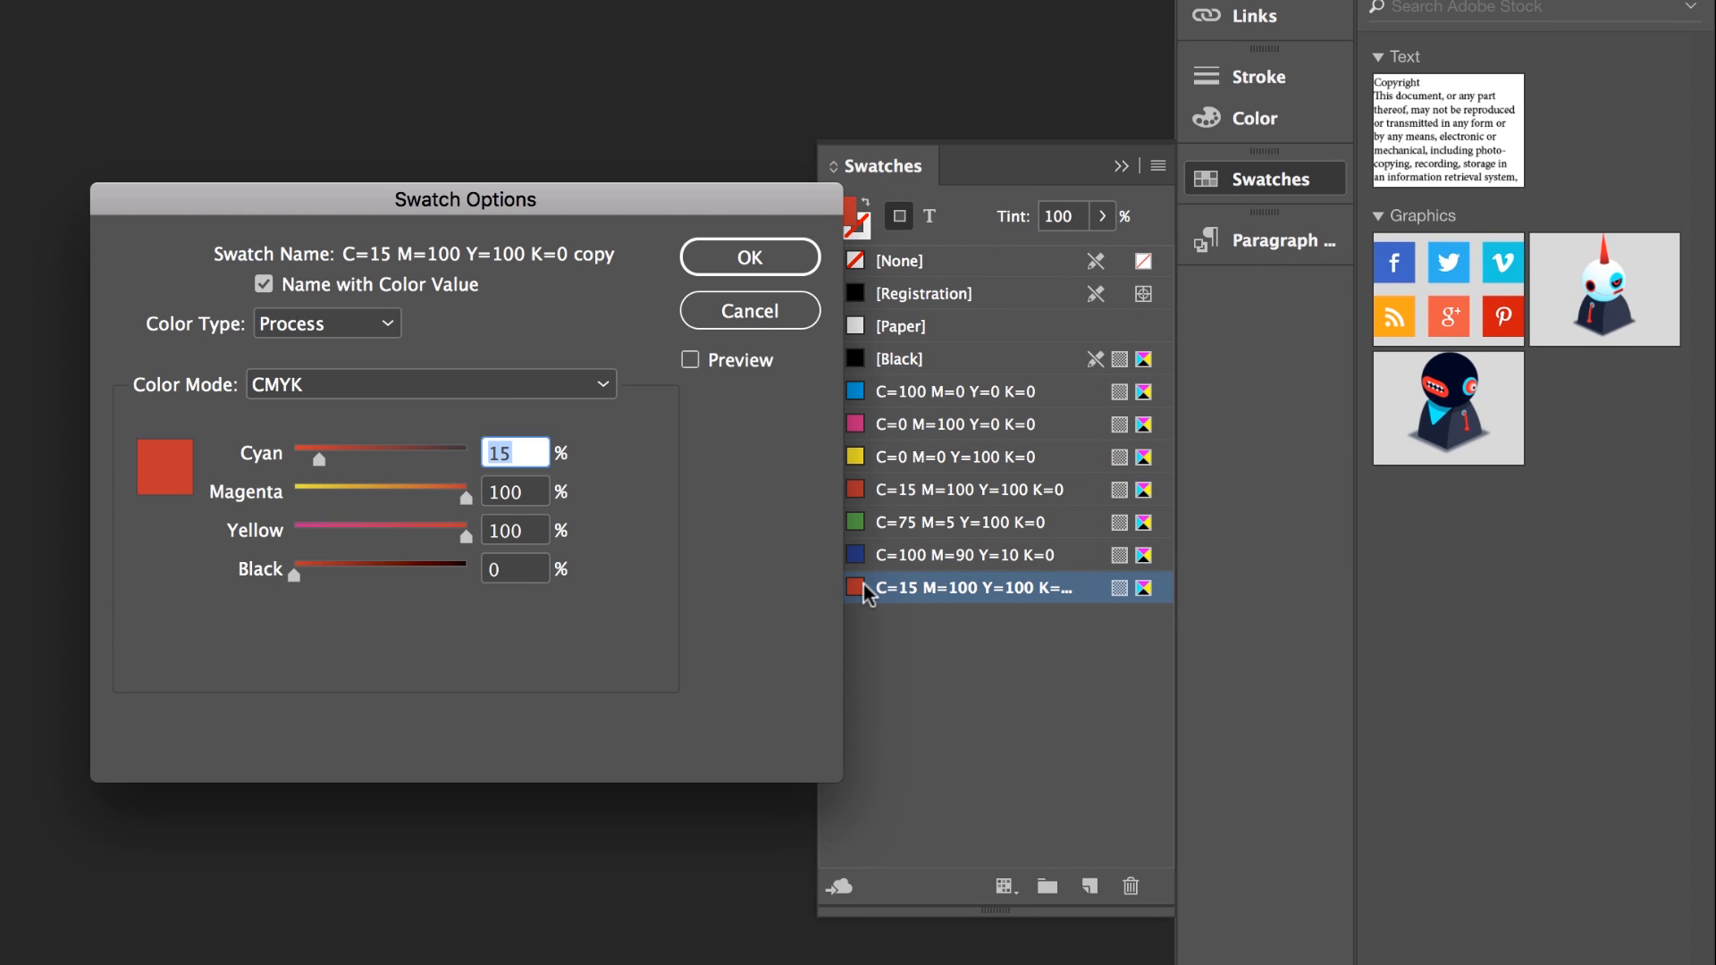
left_click(764, 312)
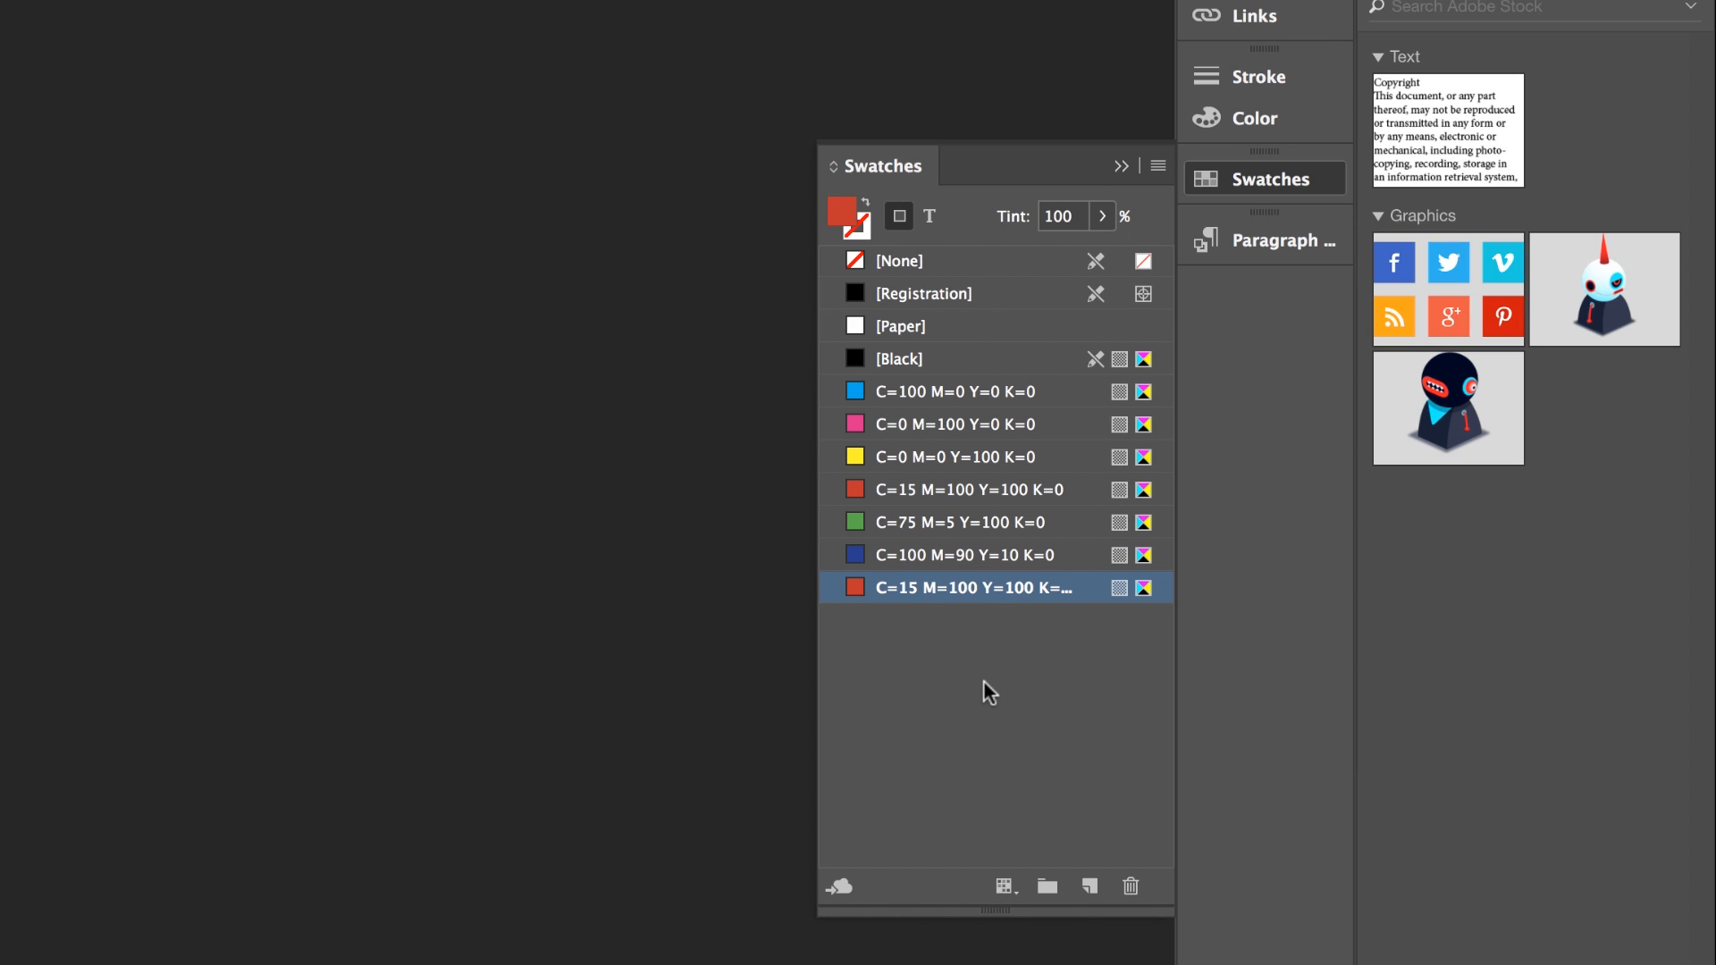
Delete the duplicated red swatch from the end of the default swatches.
left_click(956, 394, "shift")
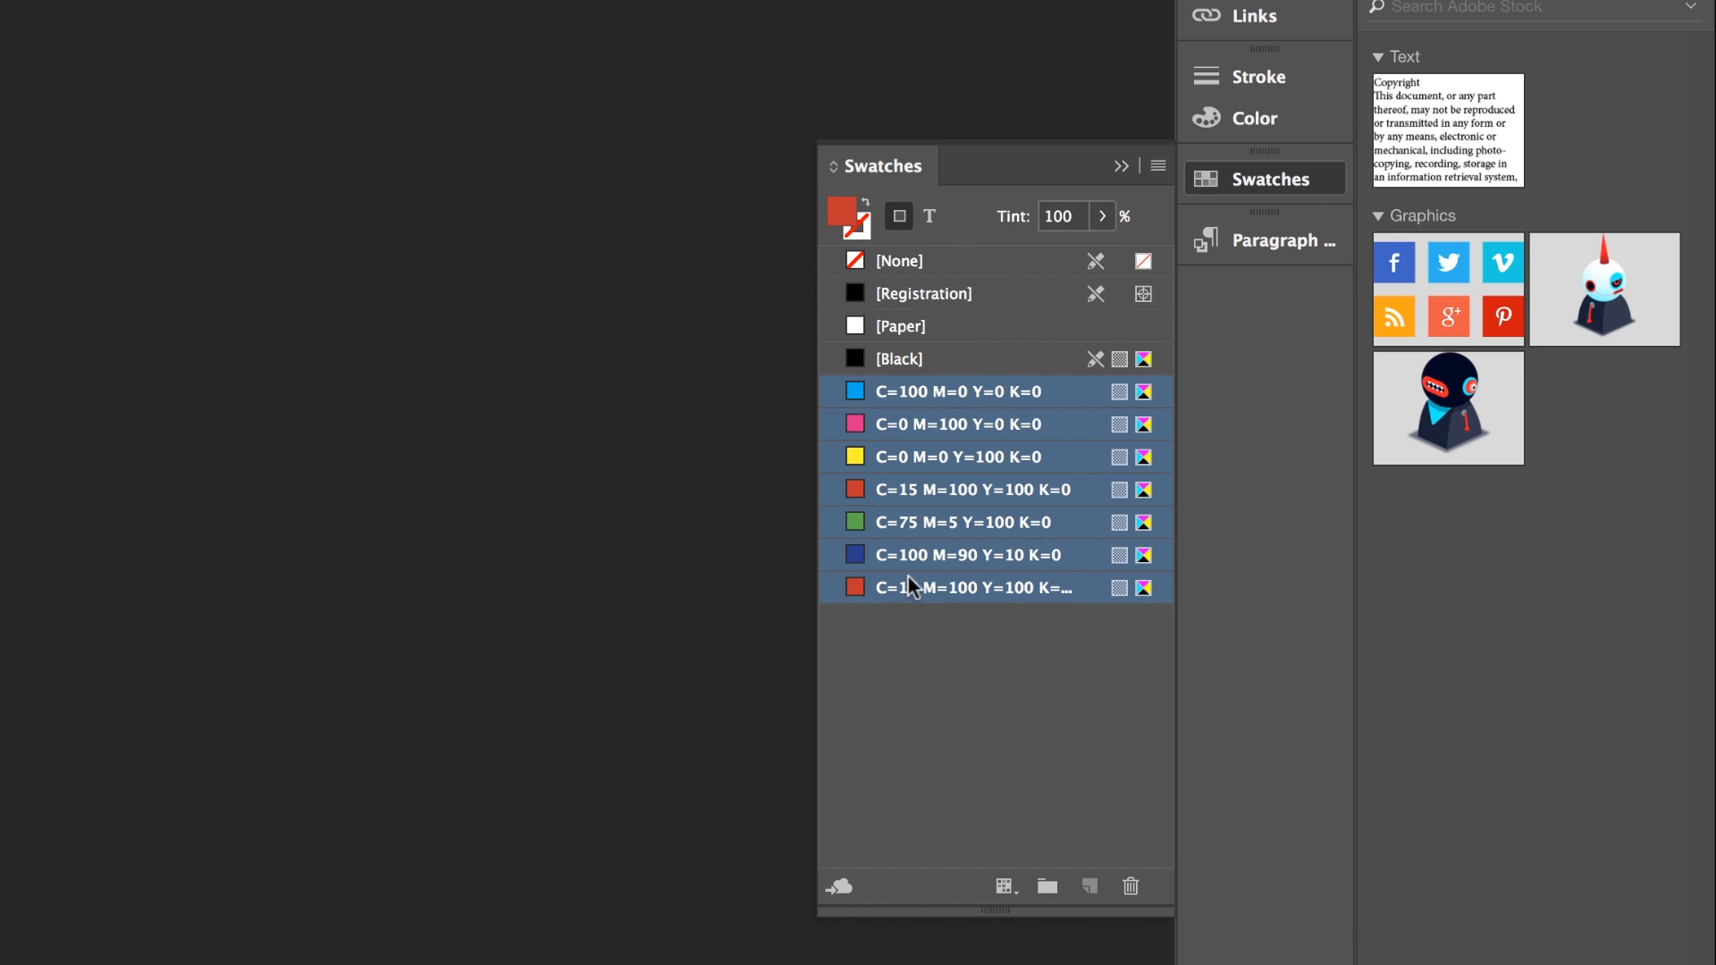
left_click(899, 358)
left_click(943, 586)
left_click(1130, 886)
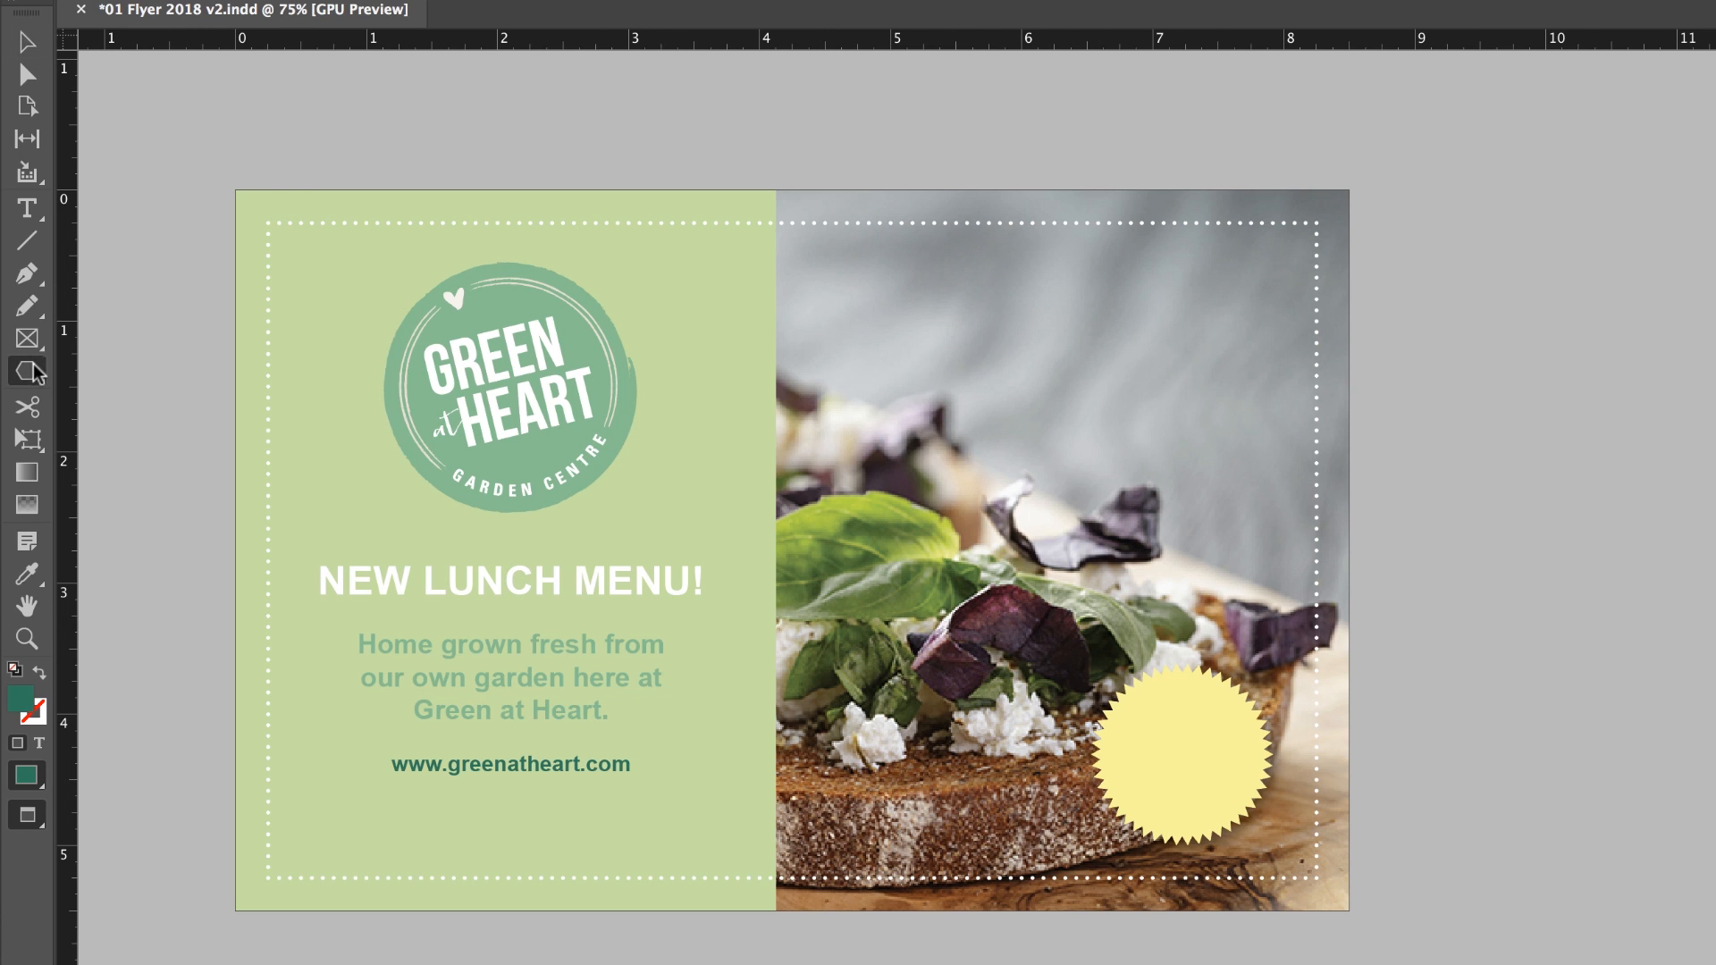
Create a new object style named Star Burst from the yellow starburst on the sandwich photo.
left_click(1216, 785)
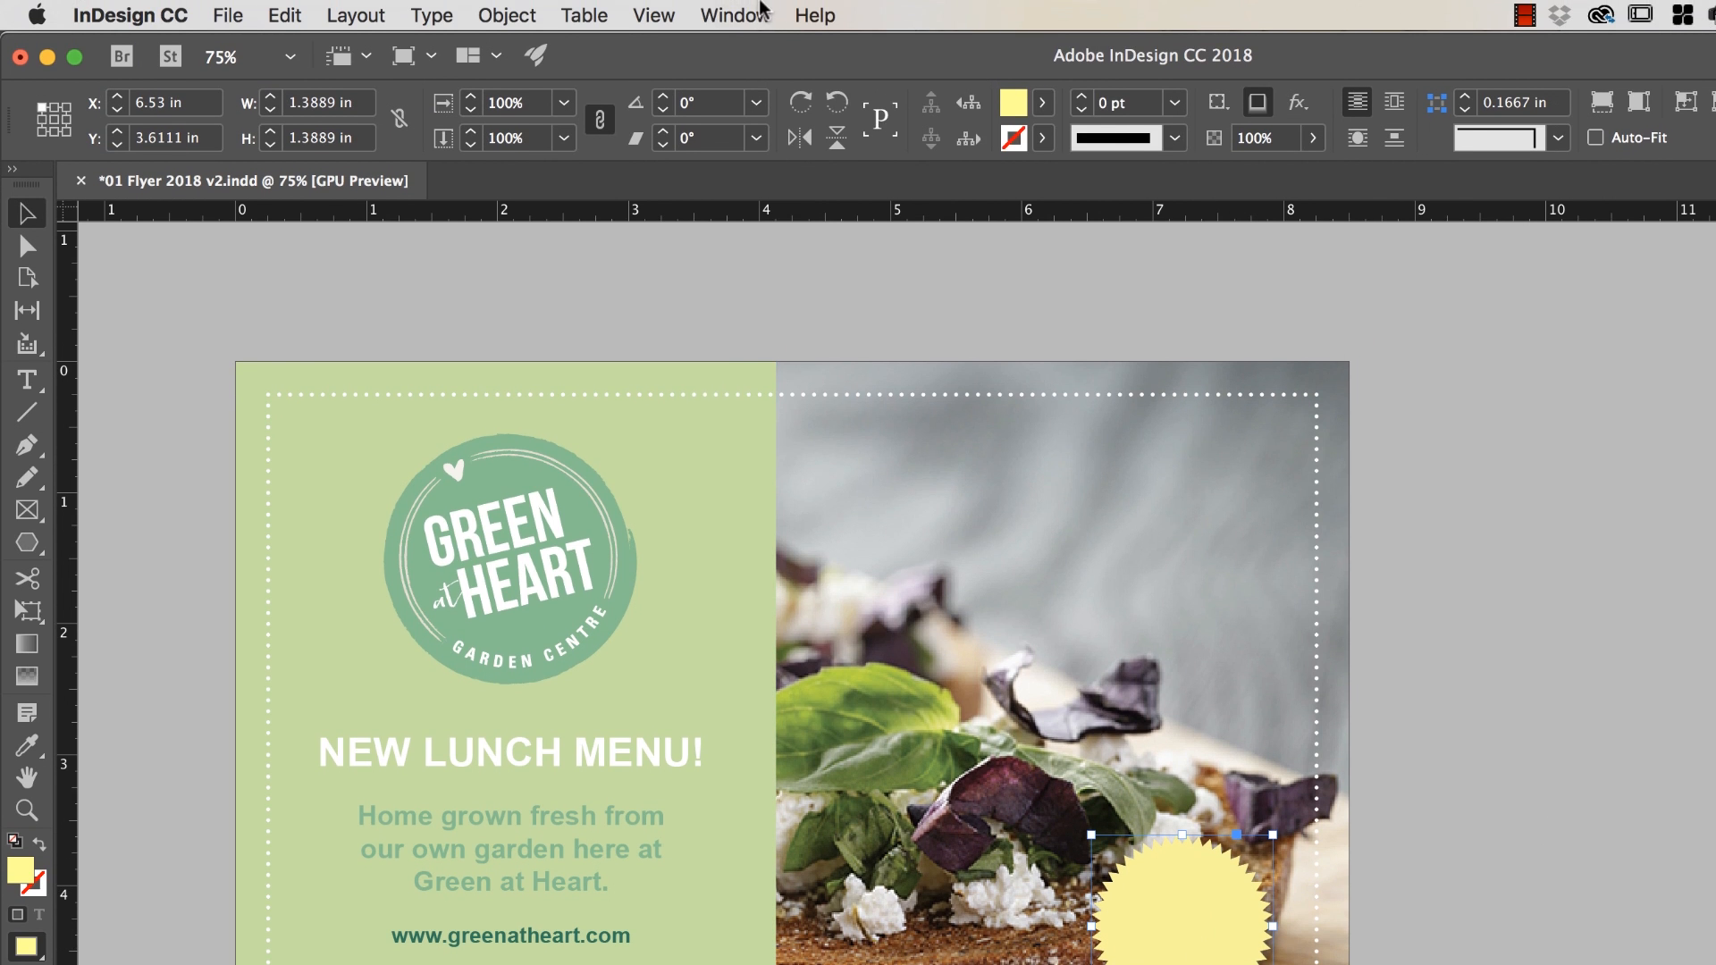
left_click(734, 15)
mouse_move(881, 529)
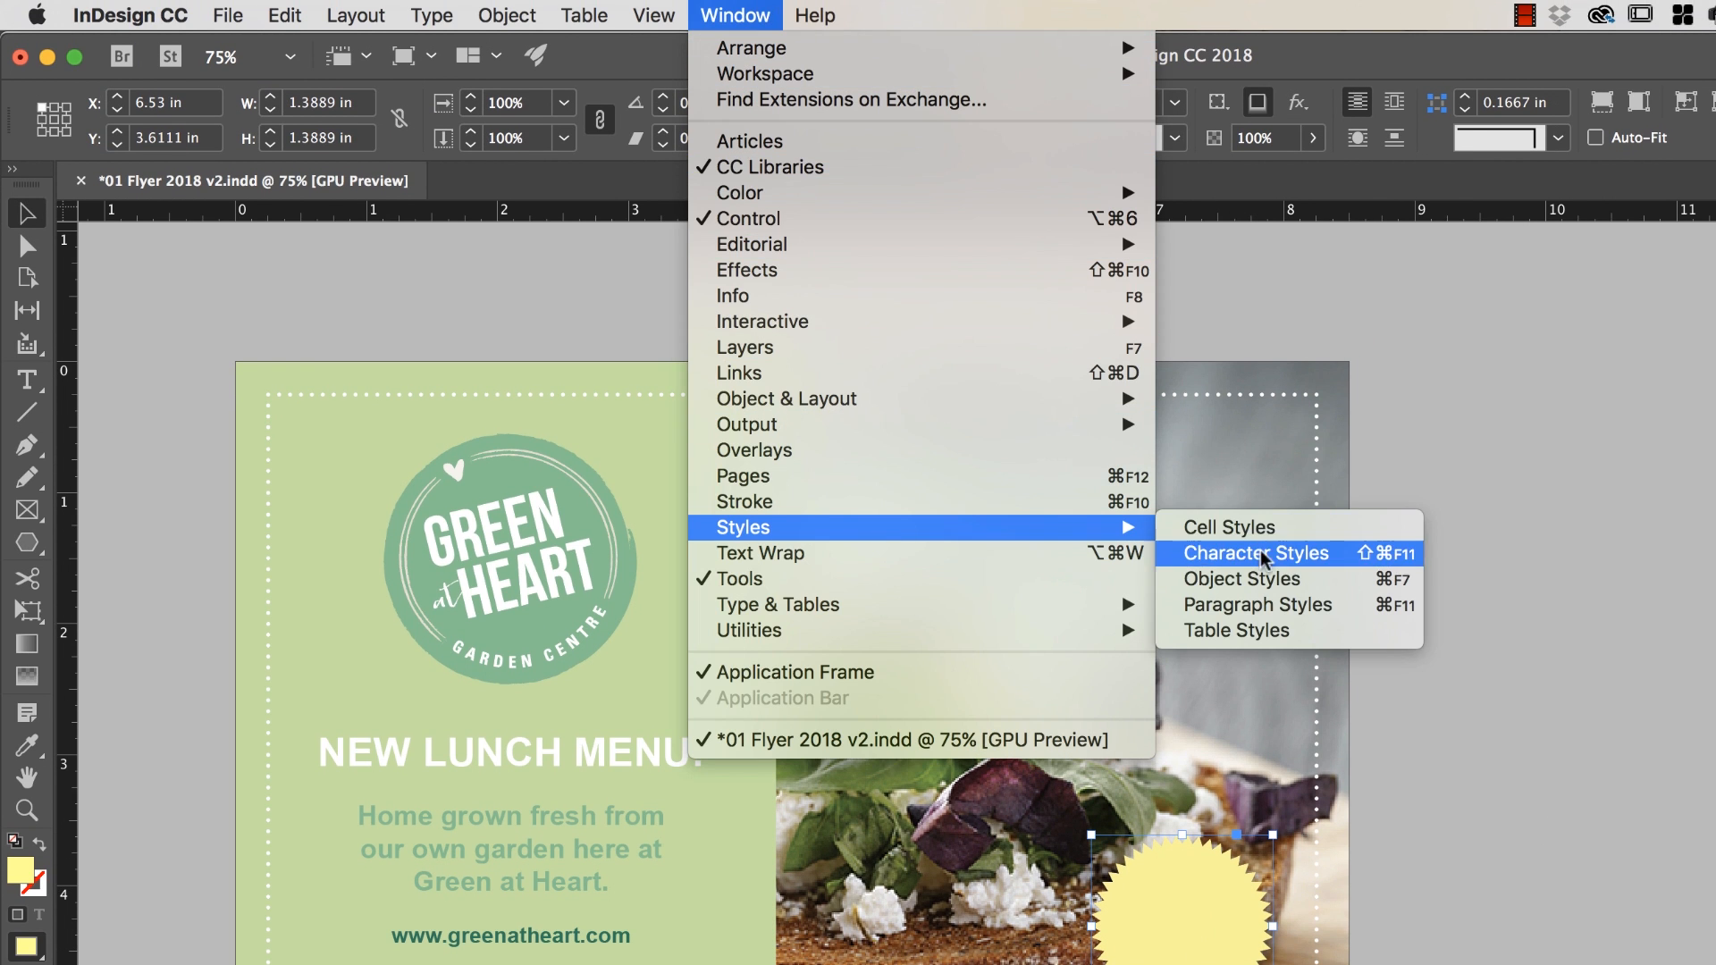
left_click(1340, 578)
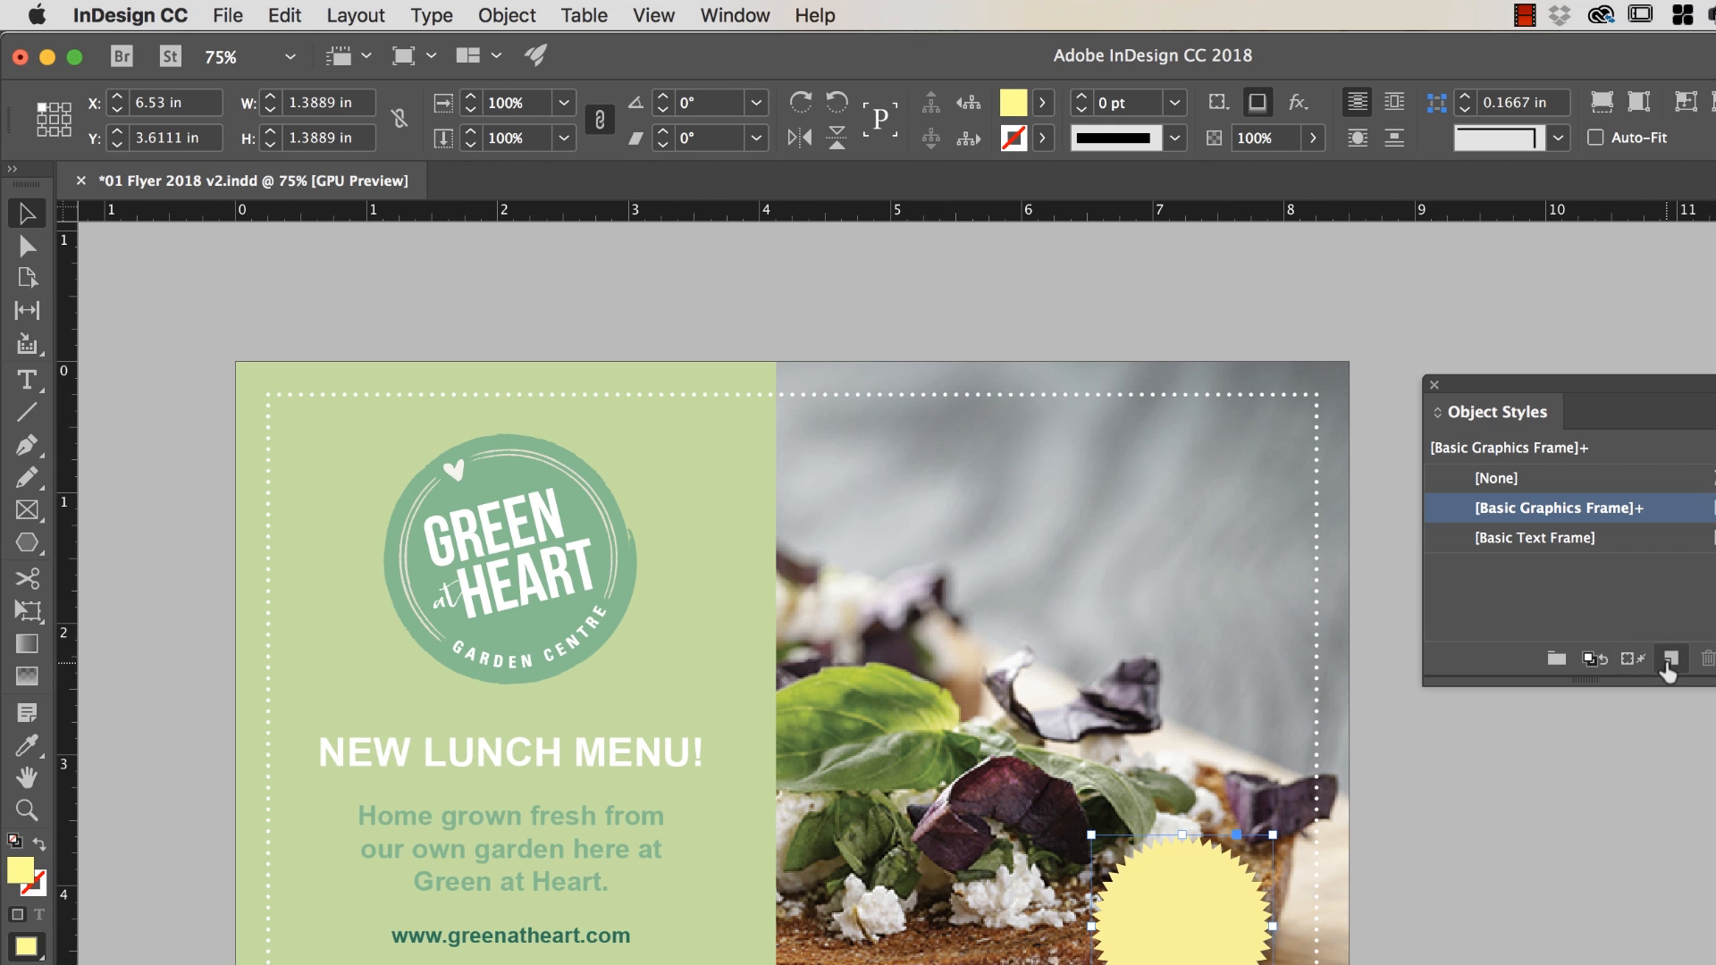
left_click(1670, 658)
double_click(1533, 570)
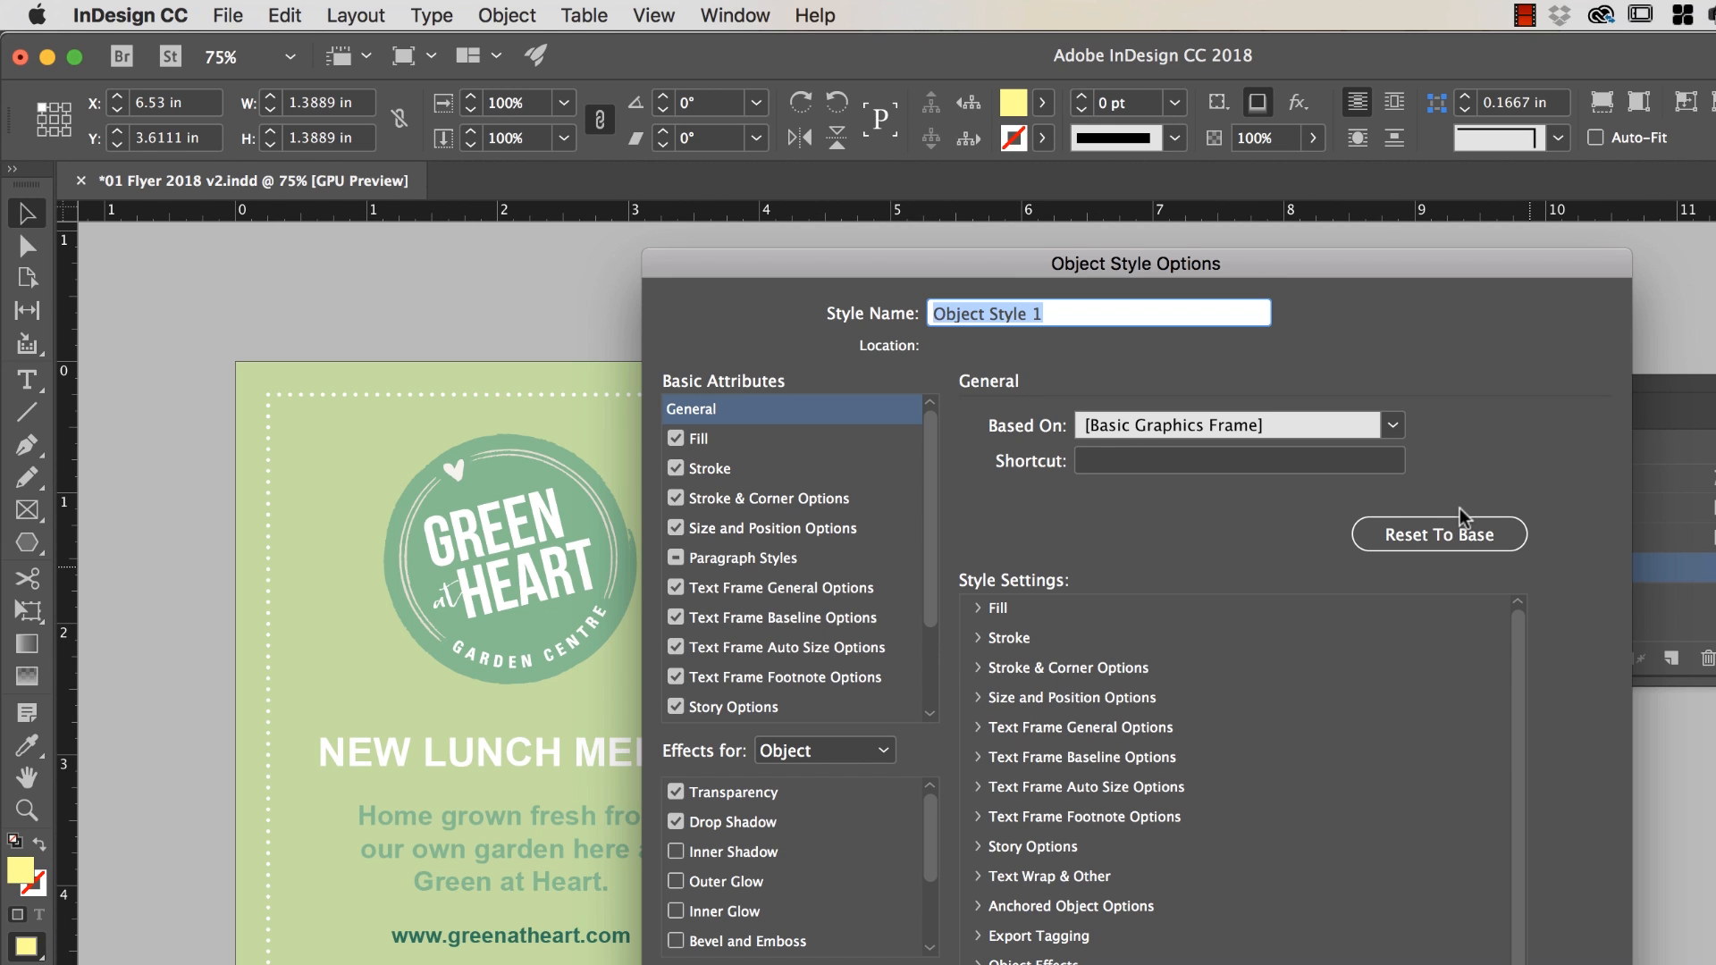
type("Star Burst")
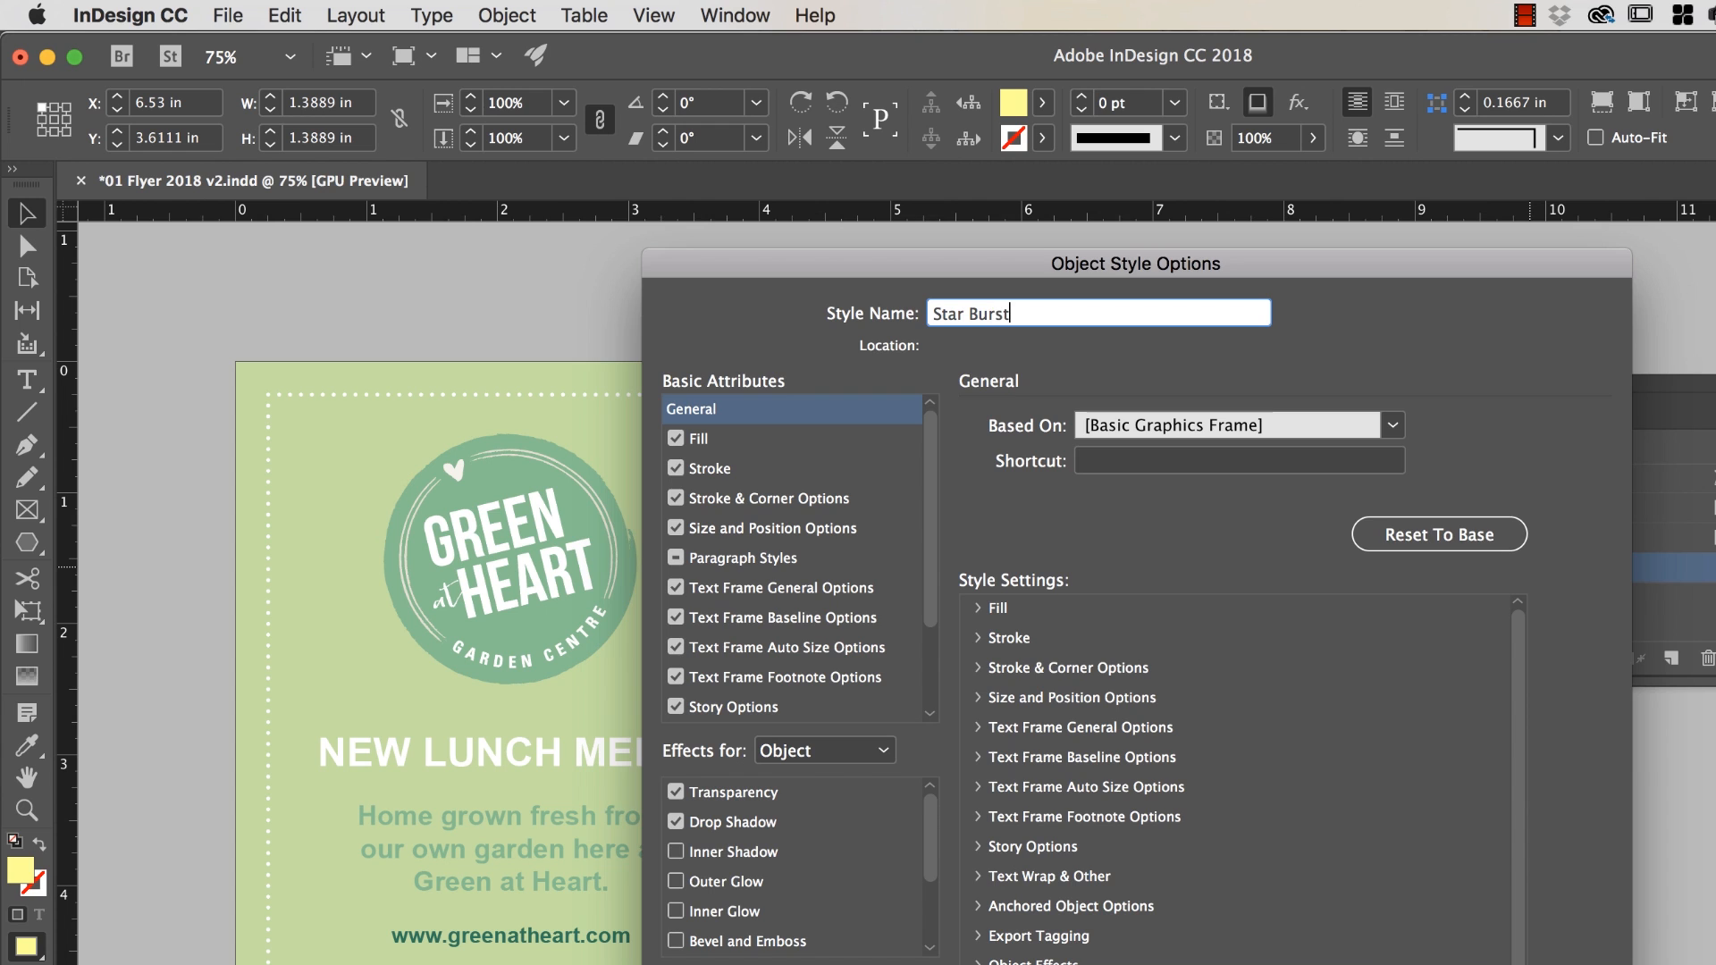
key("Return")
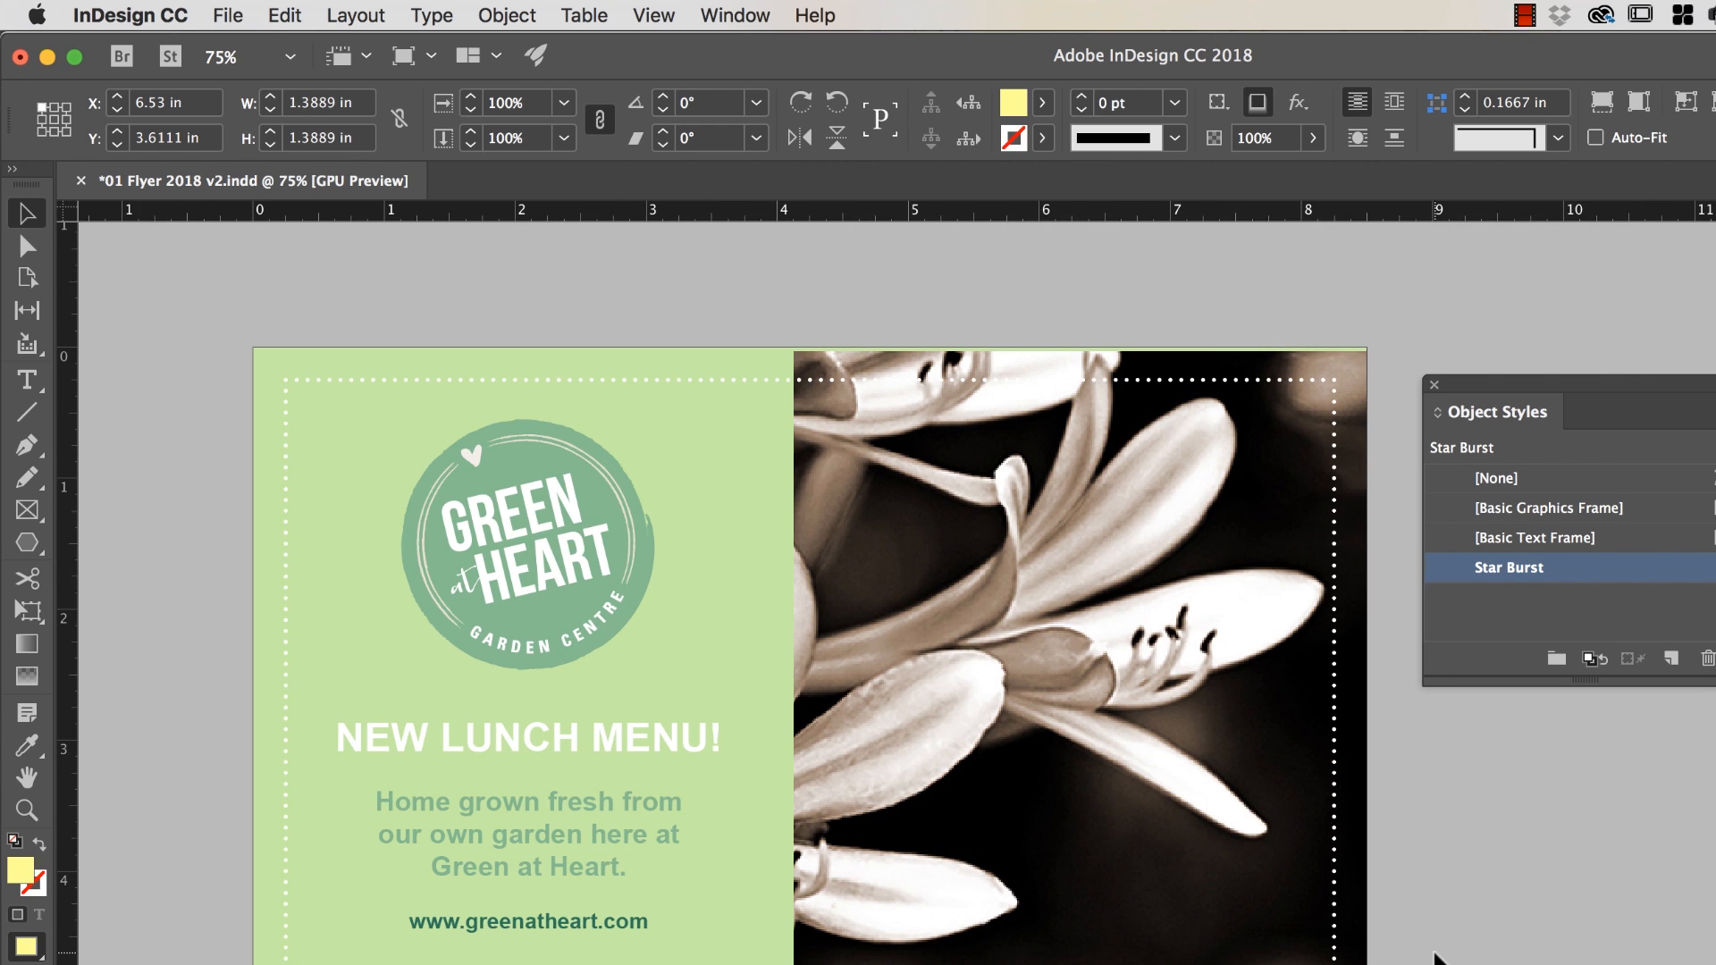
Try out a starburst polygon on the flower photo, undo it, and check the polygon settings without changing them.
left_click(1435, 957)
left_click(36, 545)
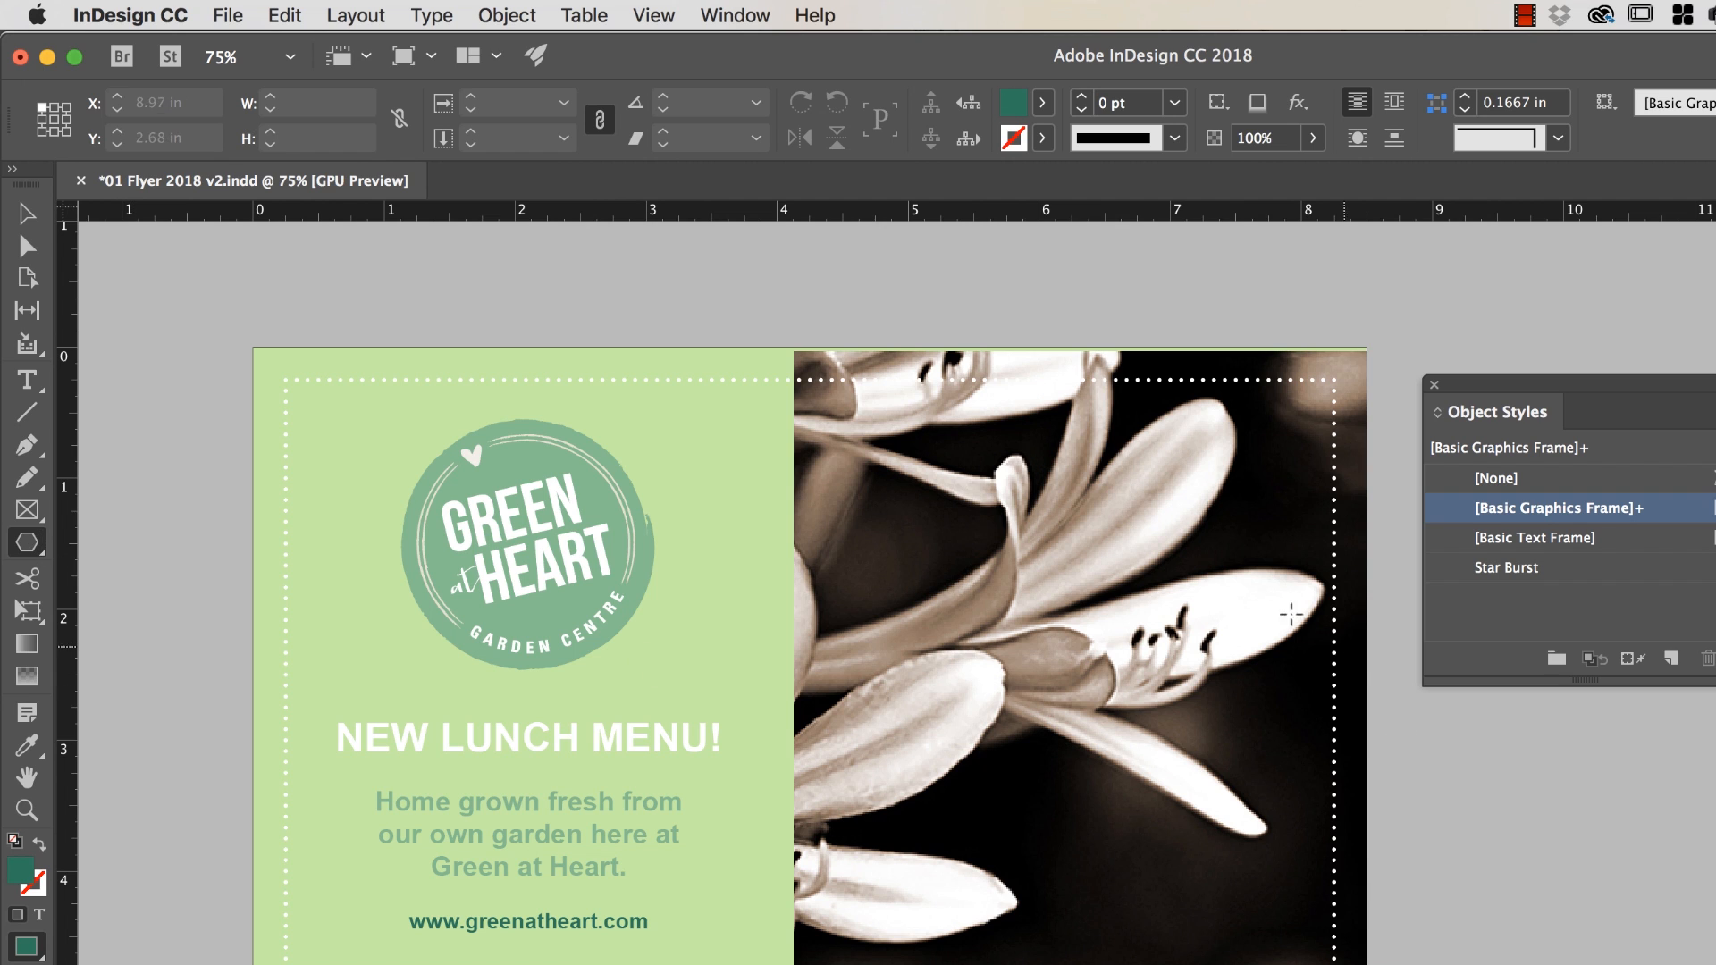
left_click_drag(855, 501, 1176, 763)
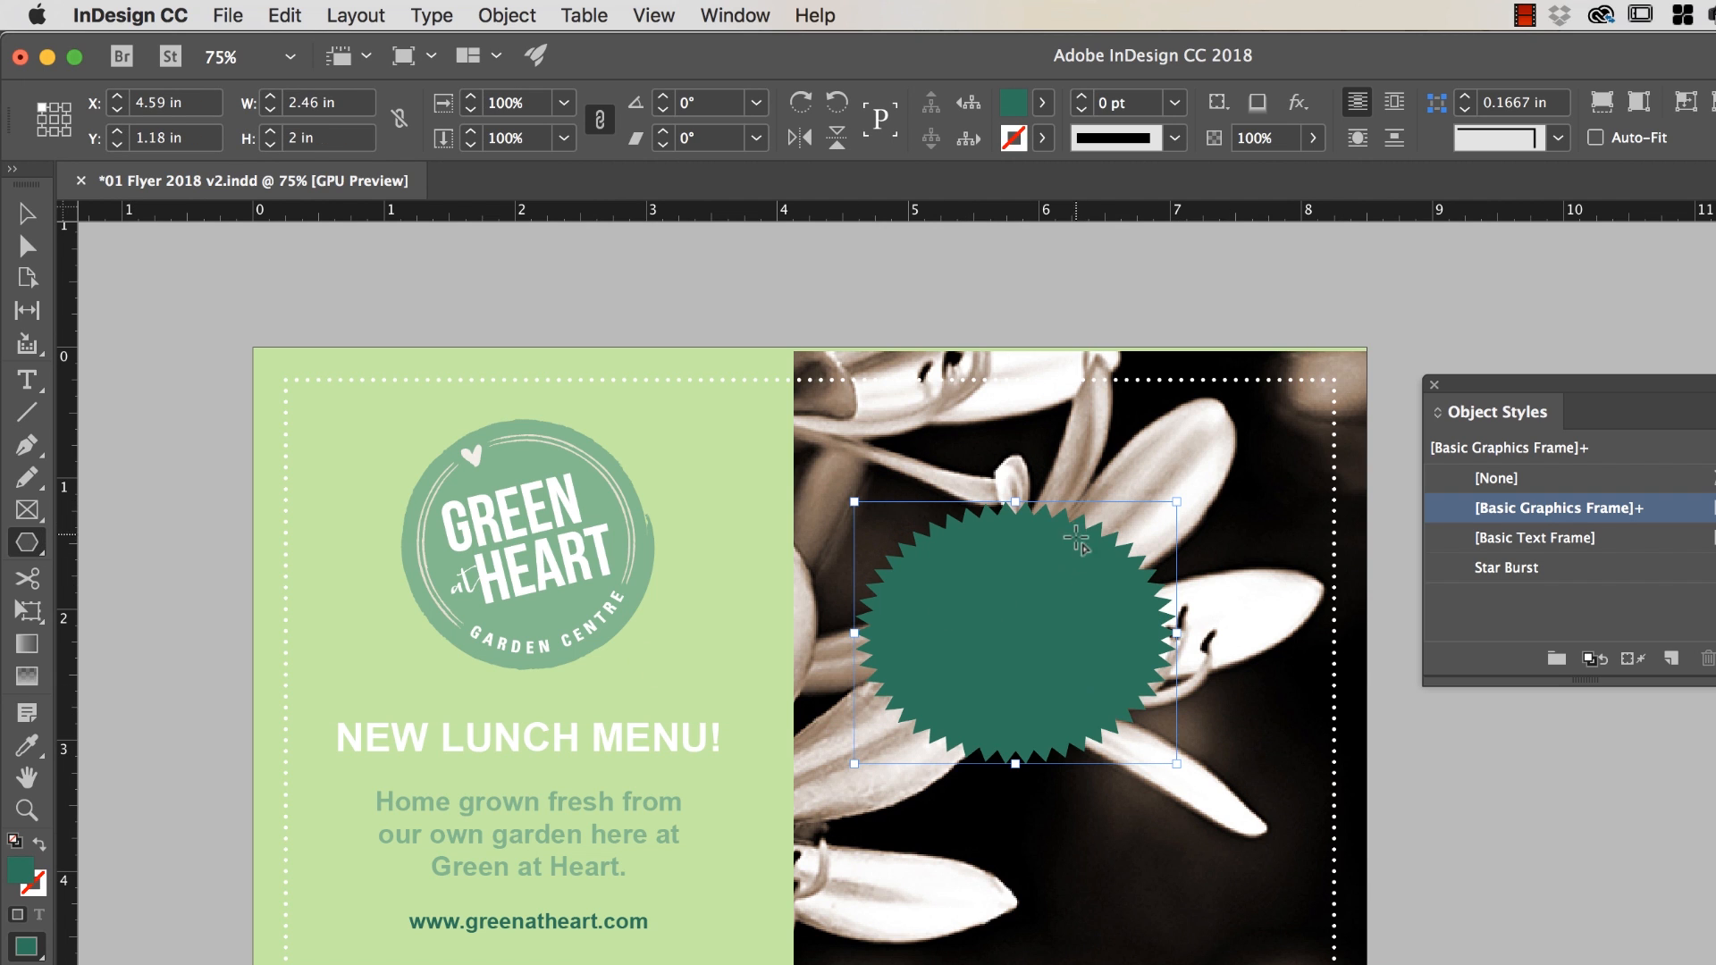
key("ctrl+z")
double_click(27, 542)
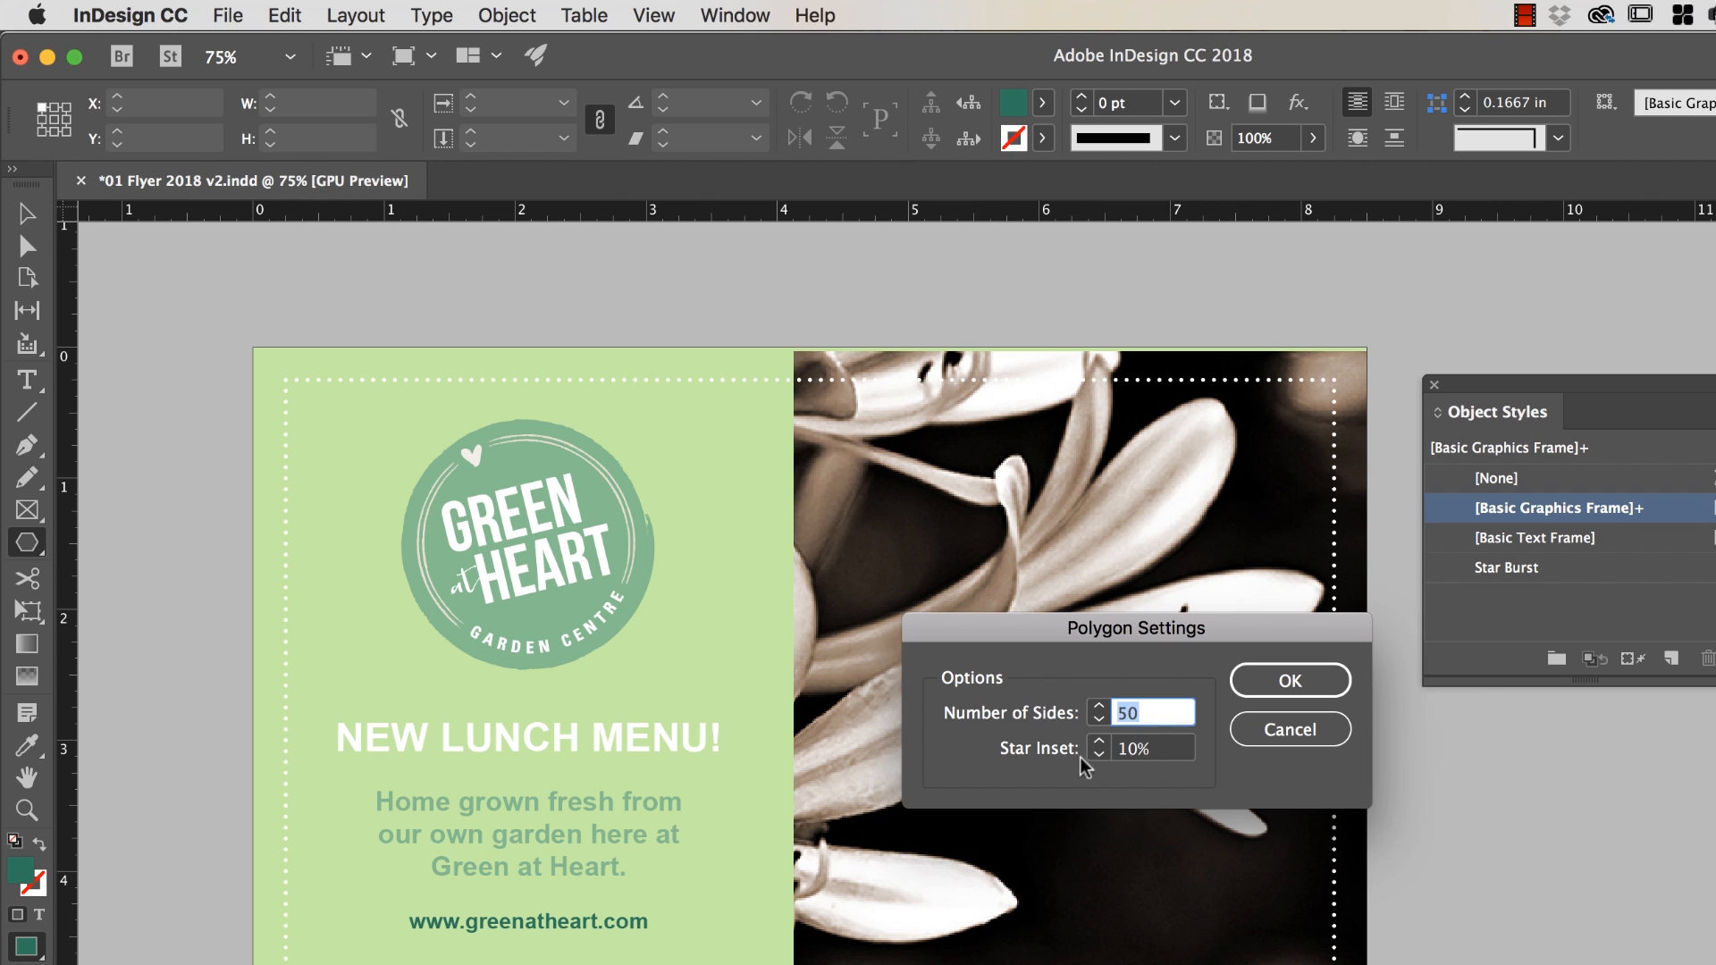
left_click(1287, 722)
Draw a starburst about 2.15 in wide and high over the flower photo and apply the Star Burst object style, clearing overrides.
left_click_drag(1075, 642, 1278, 889)
left_click(1555, 569)
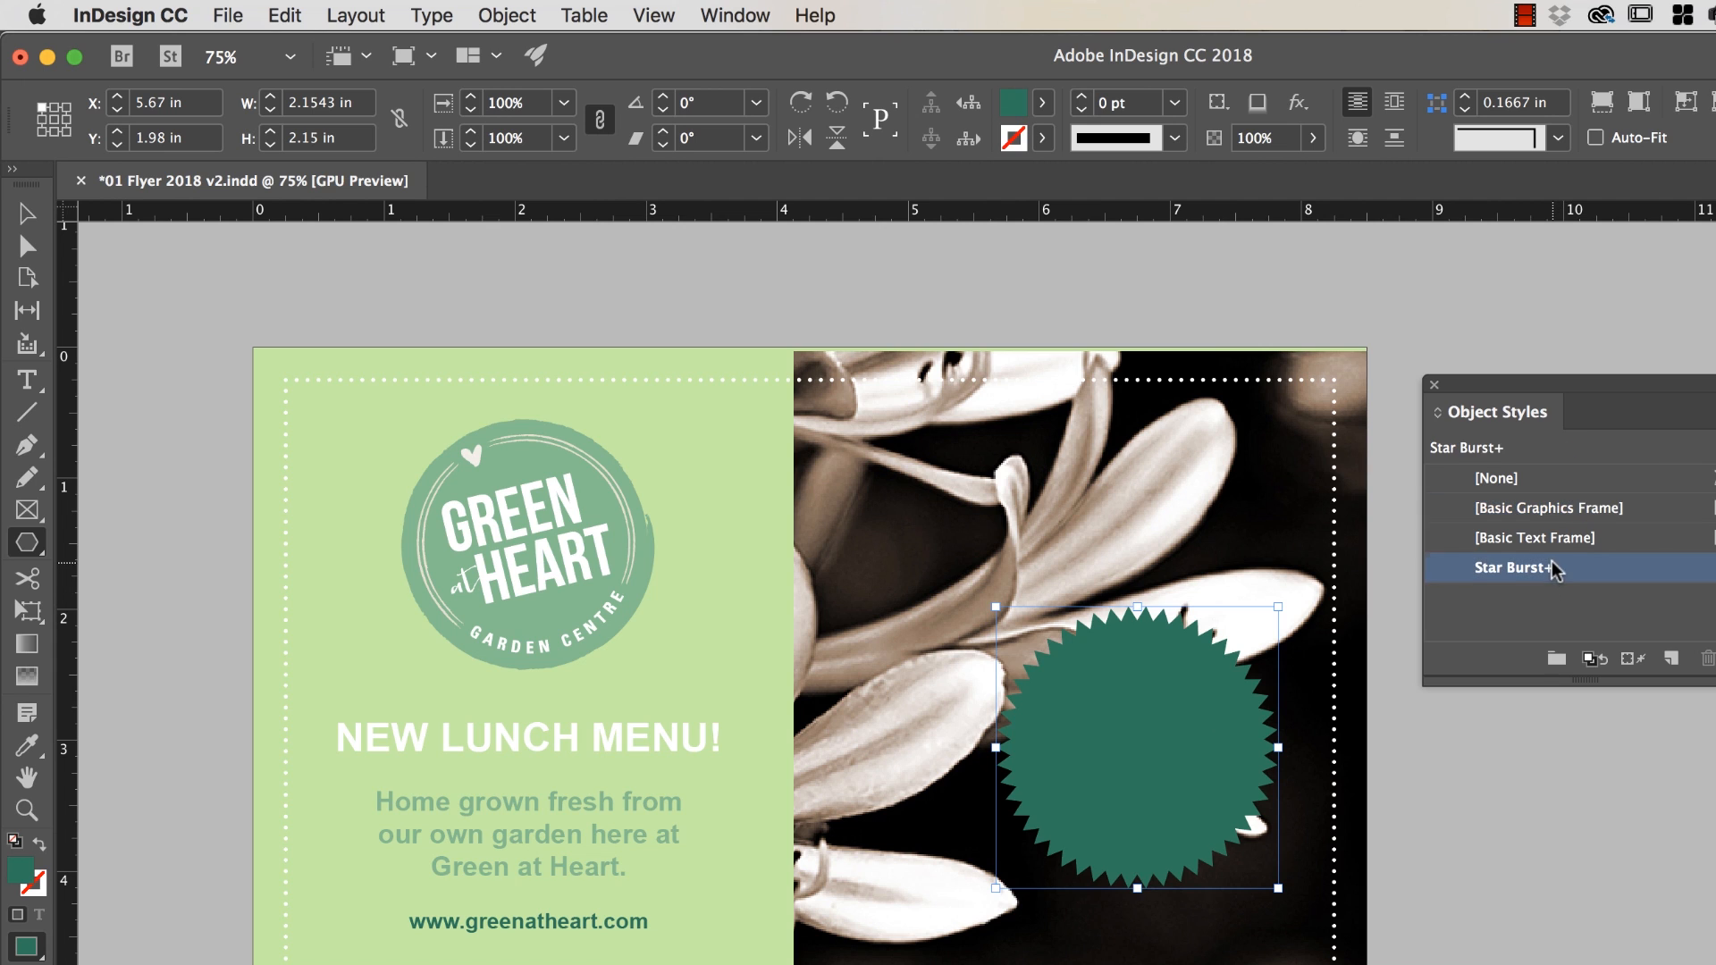
left_click(1555, 568, "alt")
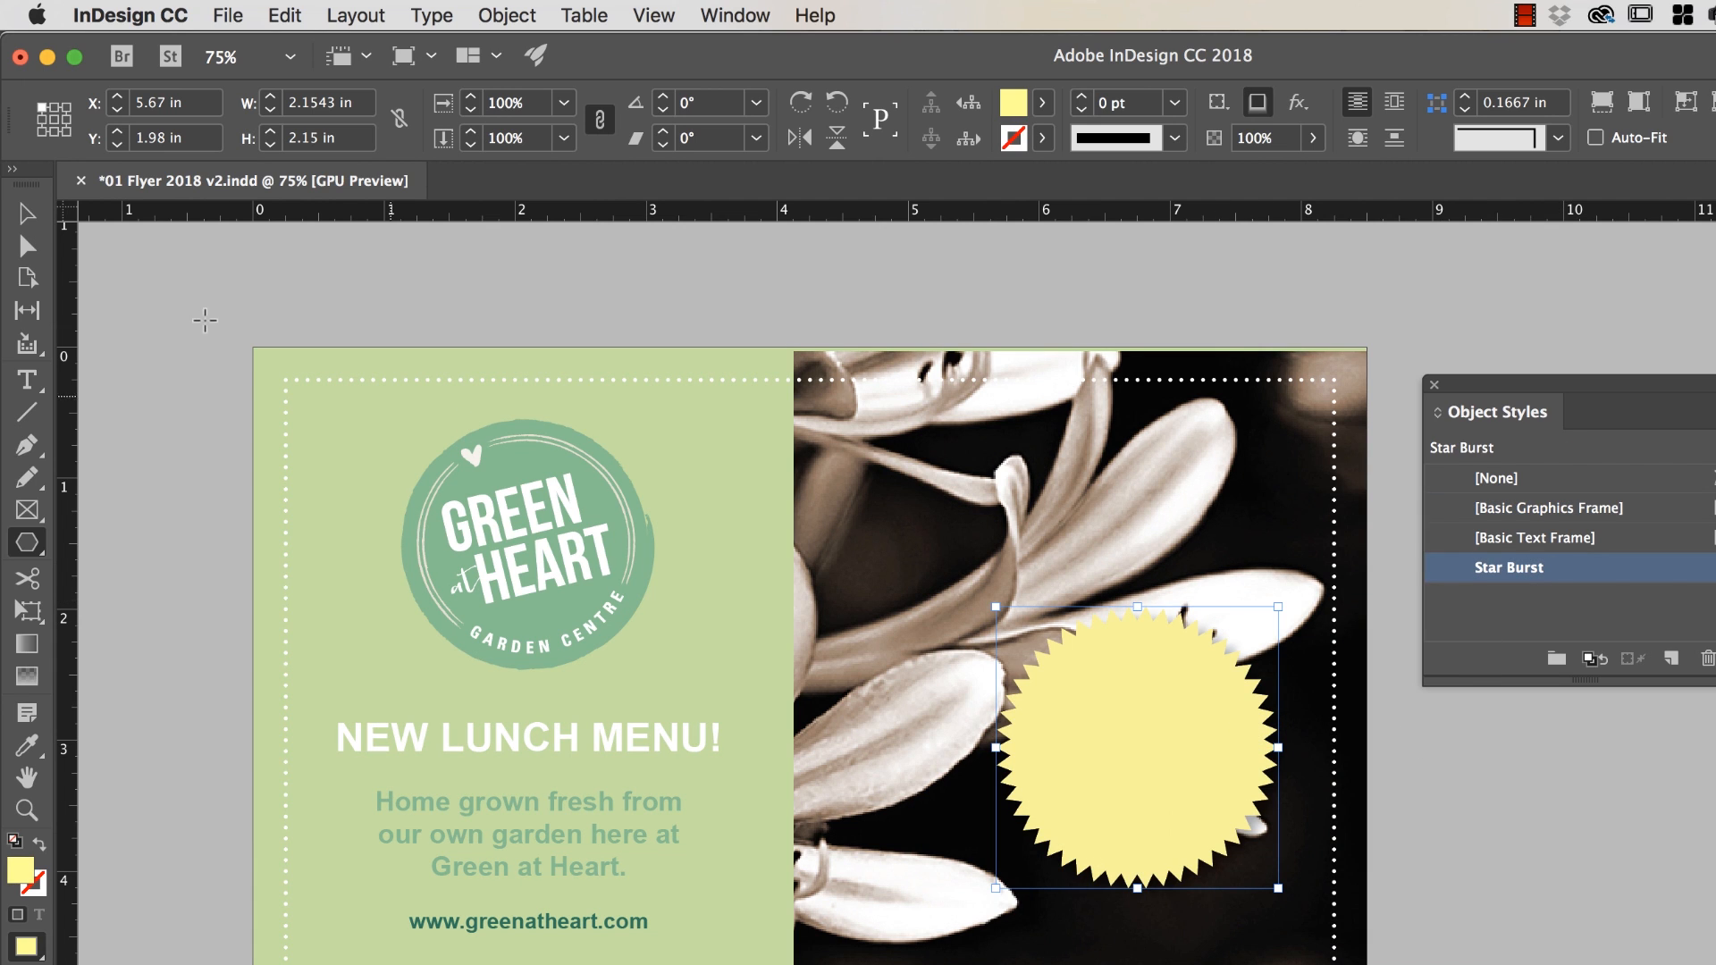
Move the starburst onto the green panel over the logo, put it back on the flower photo, and deselect it.
left_click(26, 213)
left_click_drag(1105, 708, 670, 629)
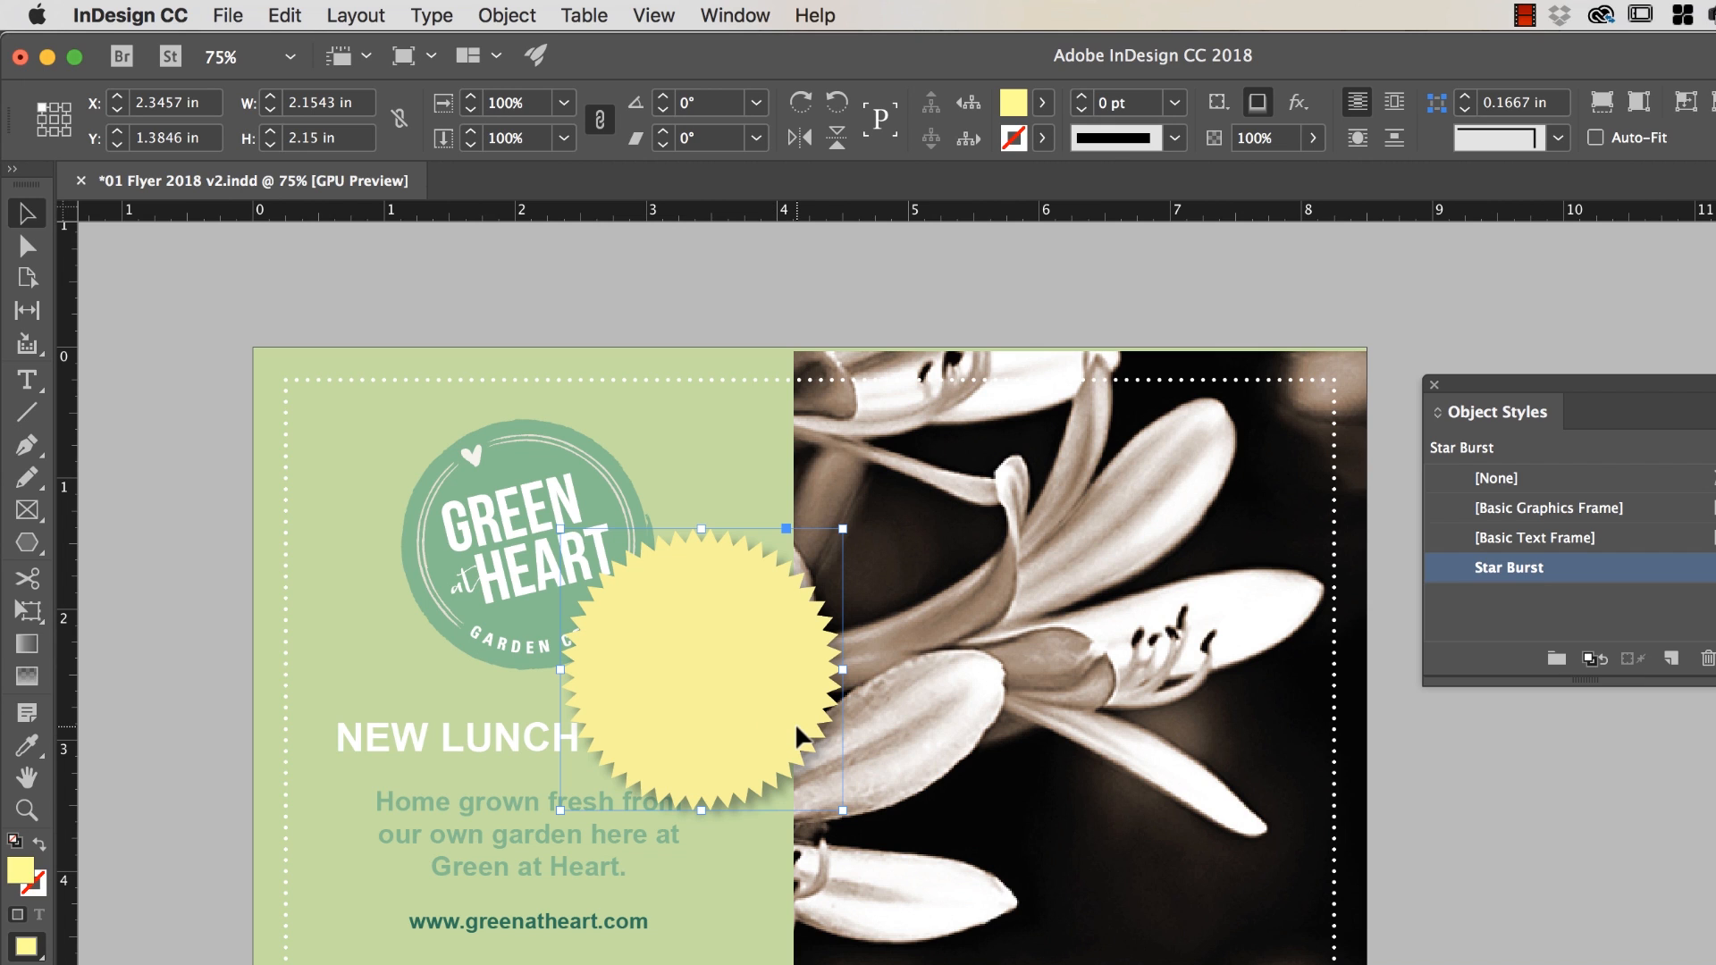
left_click_drag(800, 715, 1144, 780)
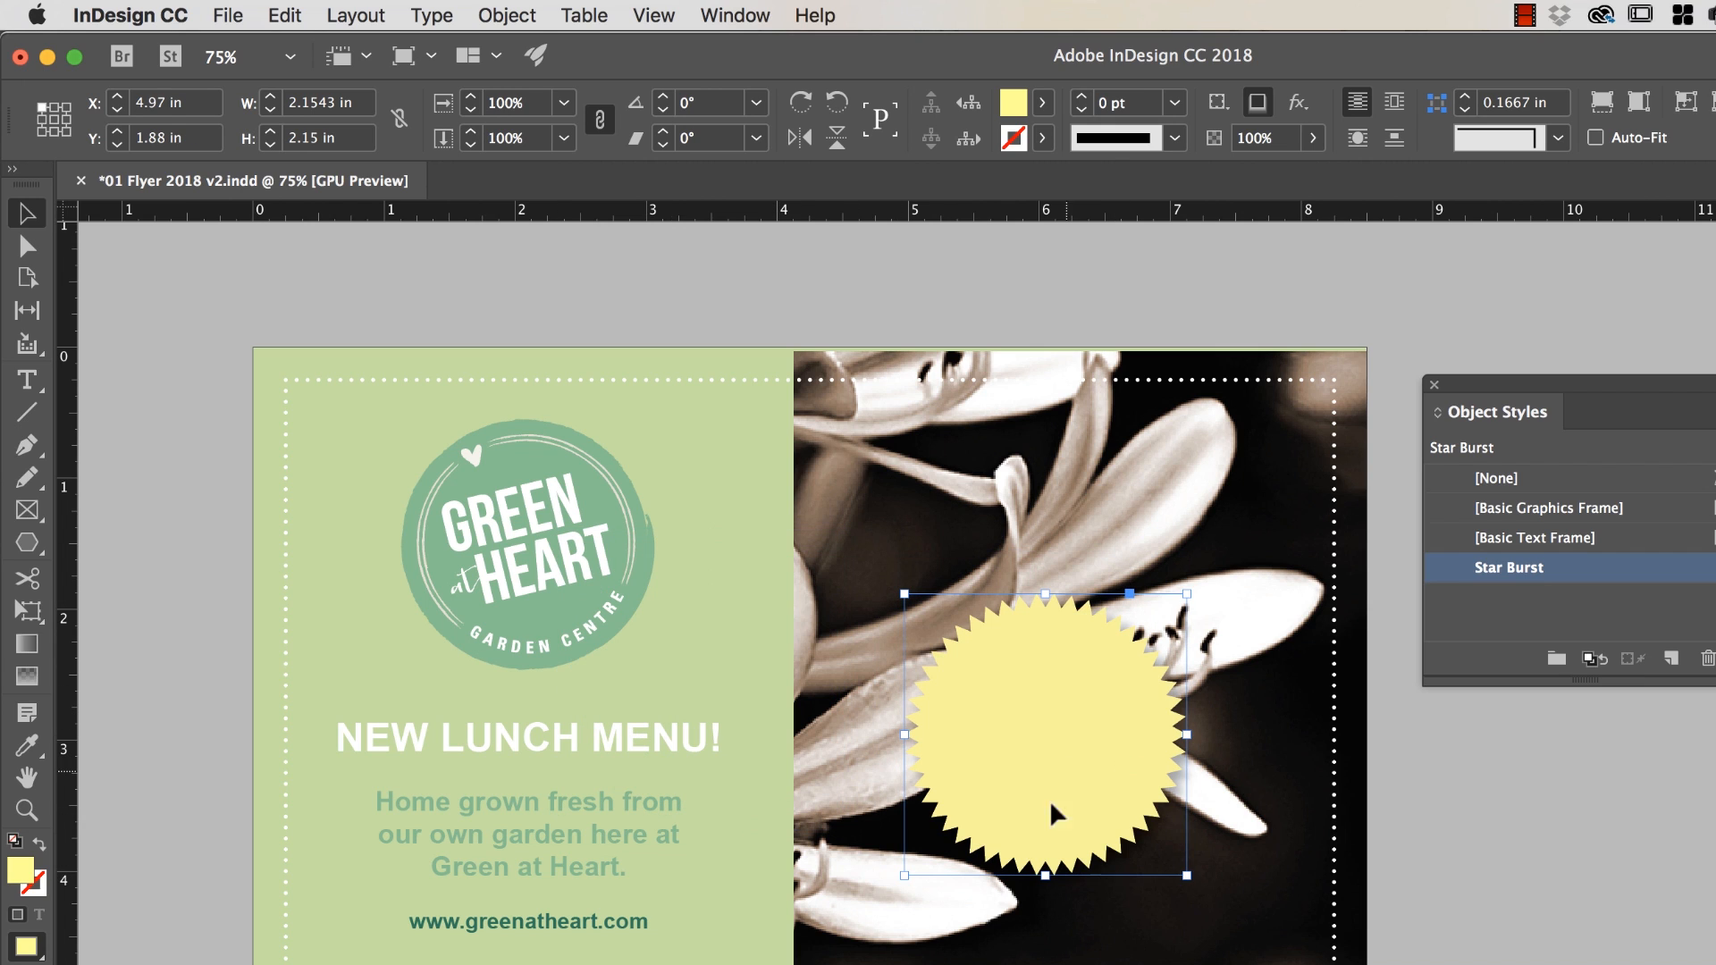
left_click(1578, 850)
Edit the Star Burst object style so it adjusts size by Height & Width and position by X & Y.
left_click(1519, 568)
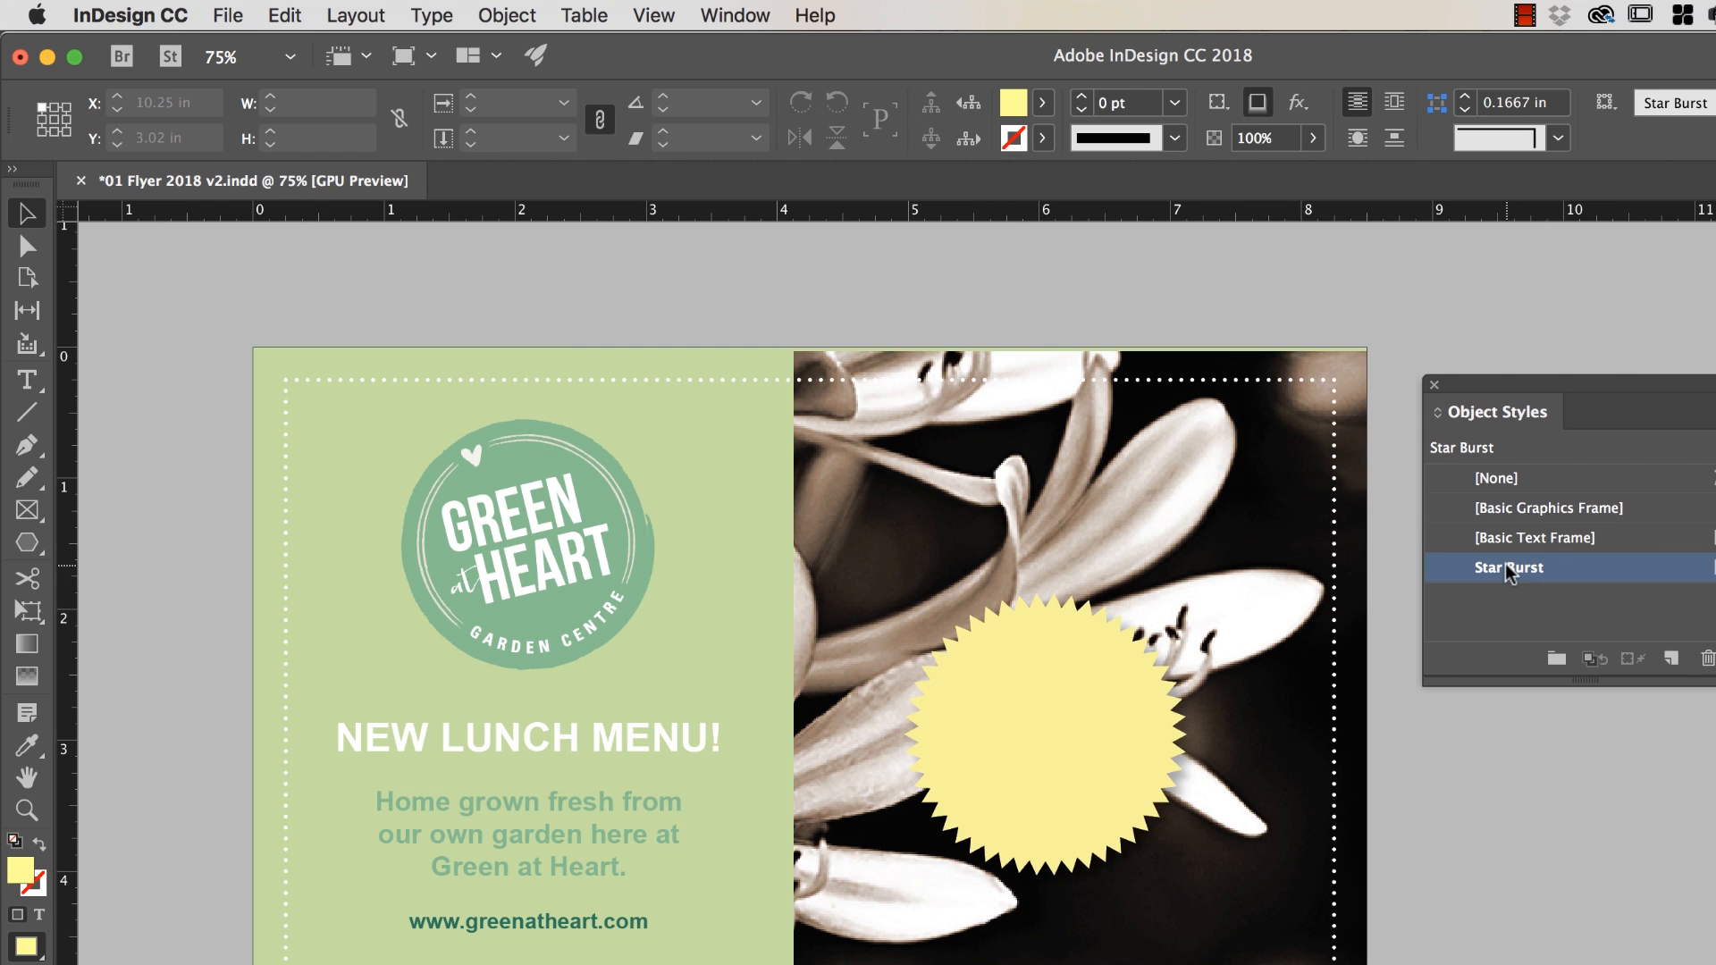
double_click(1508, 569)
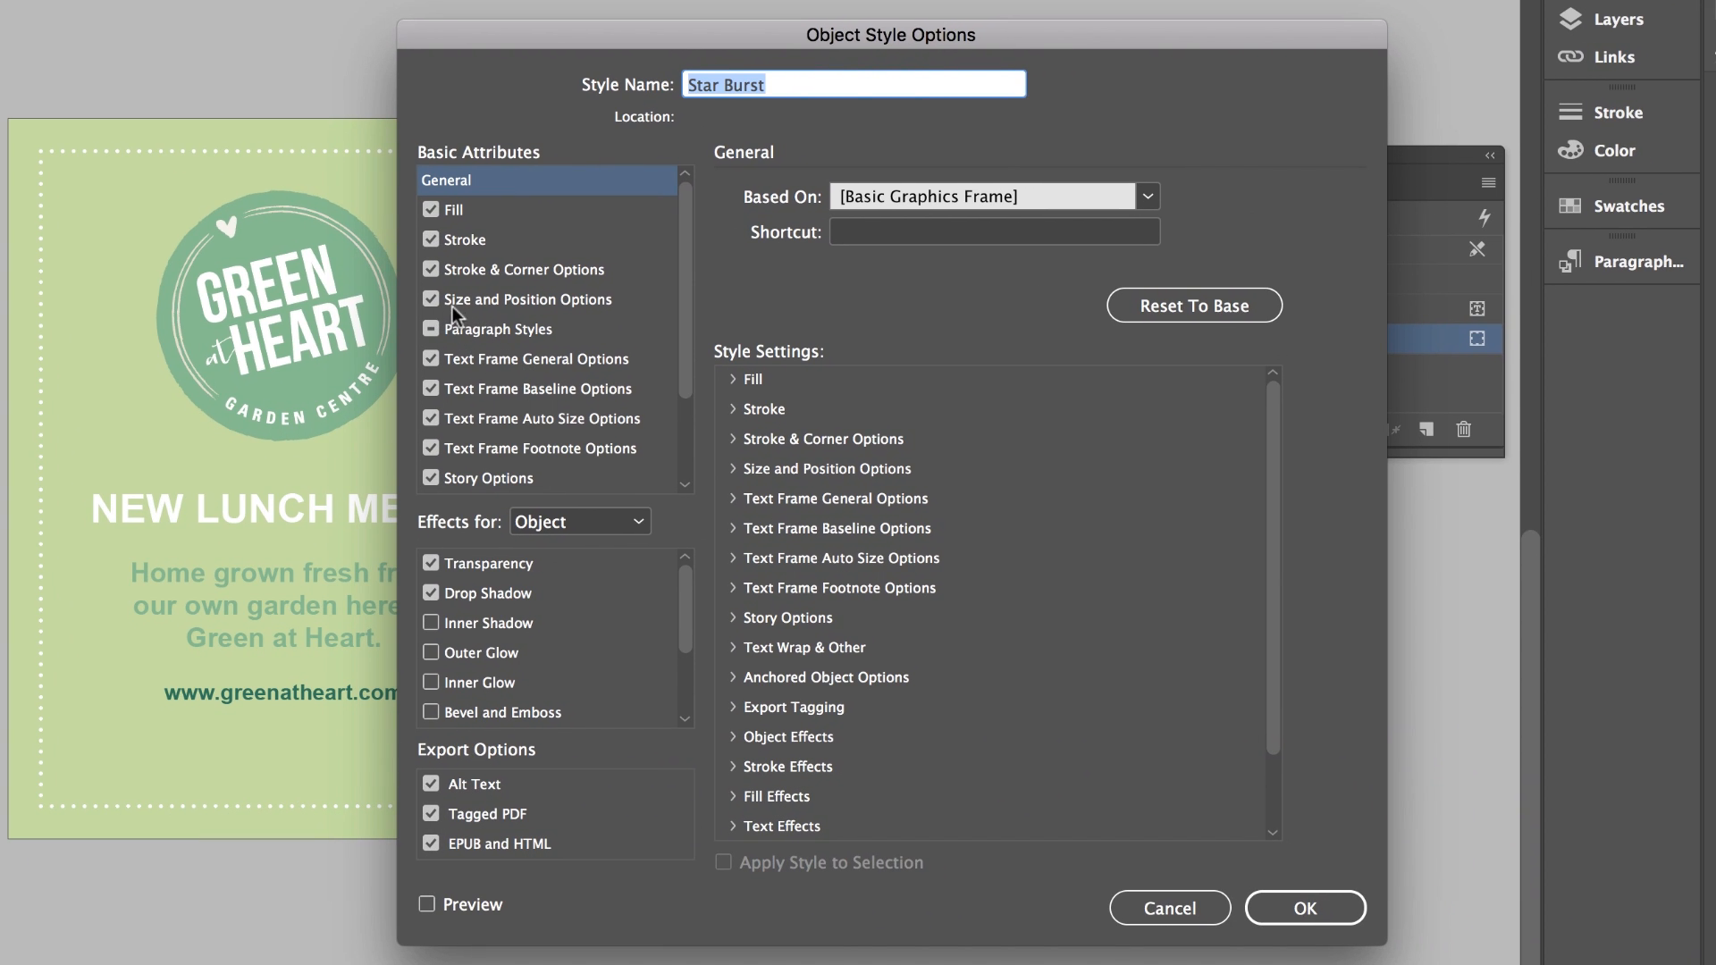
left_click(582, 298)
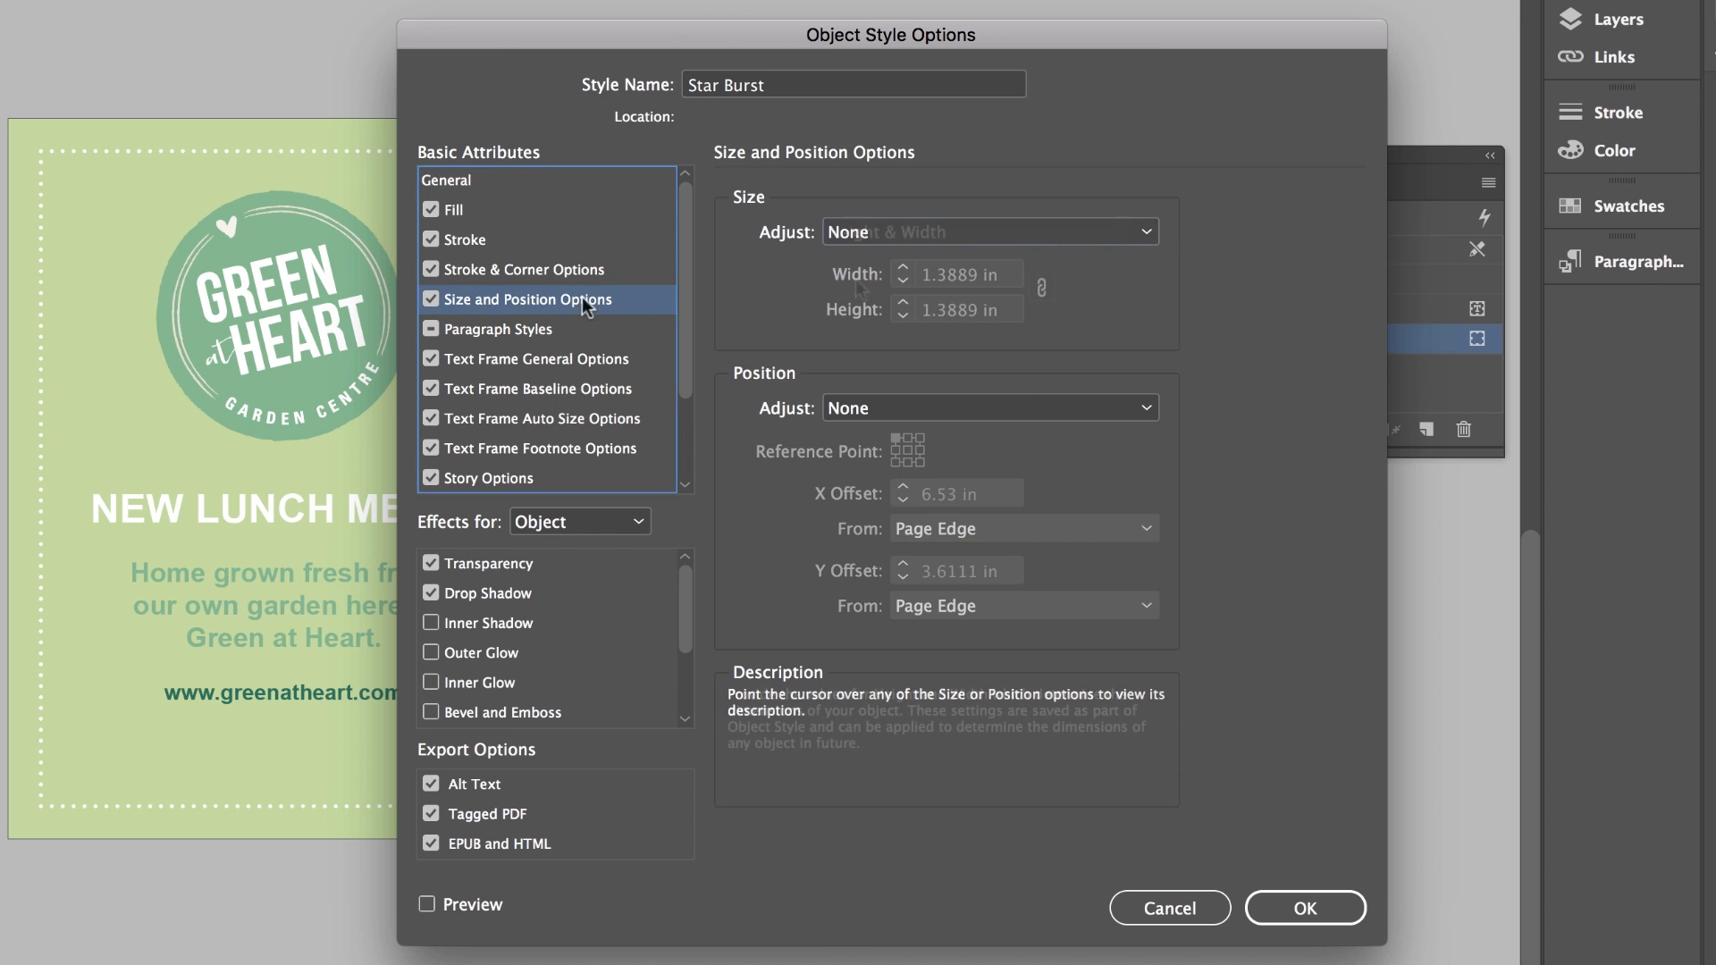
left_click(931, 230)
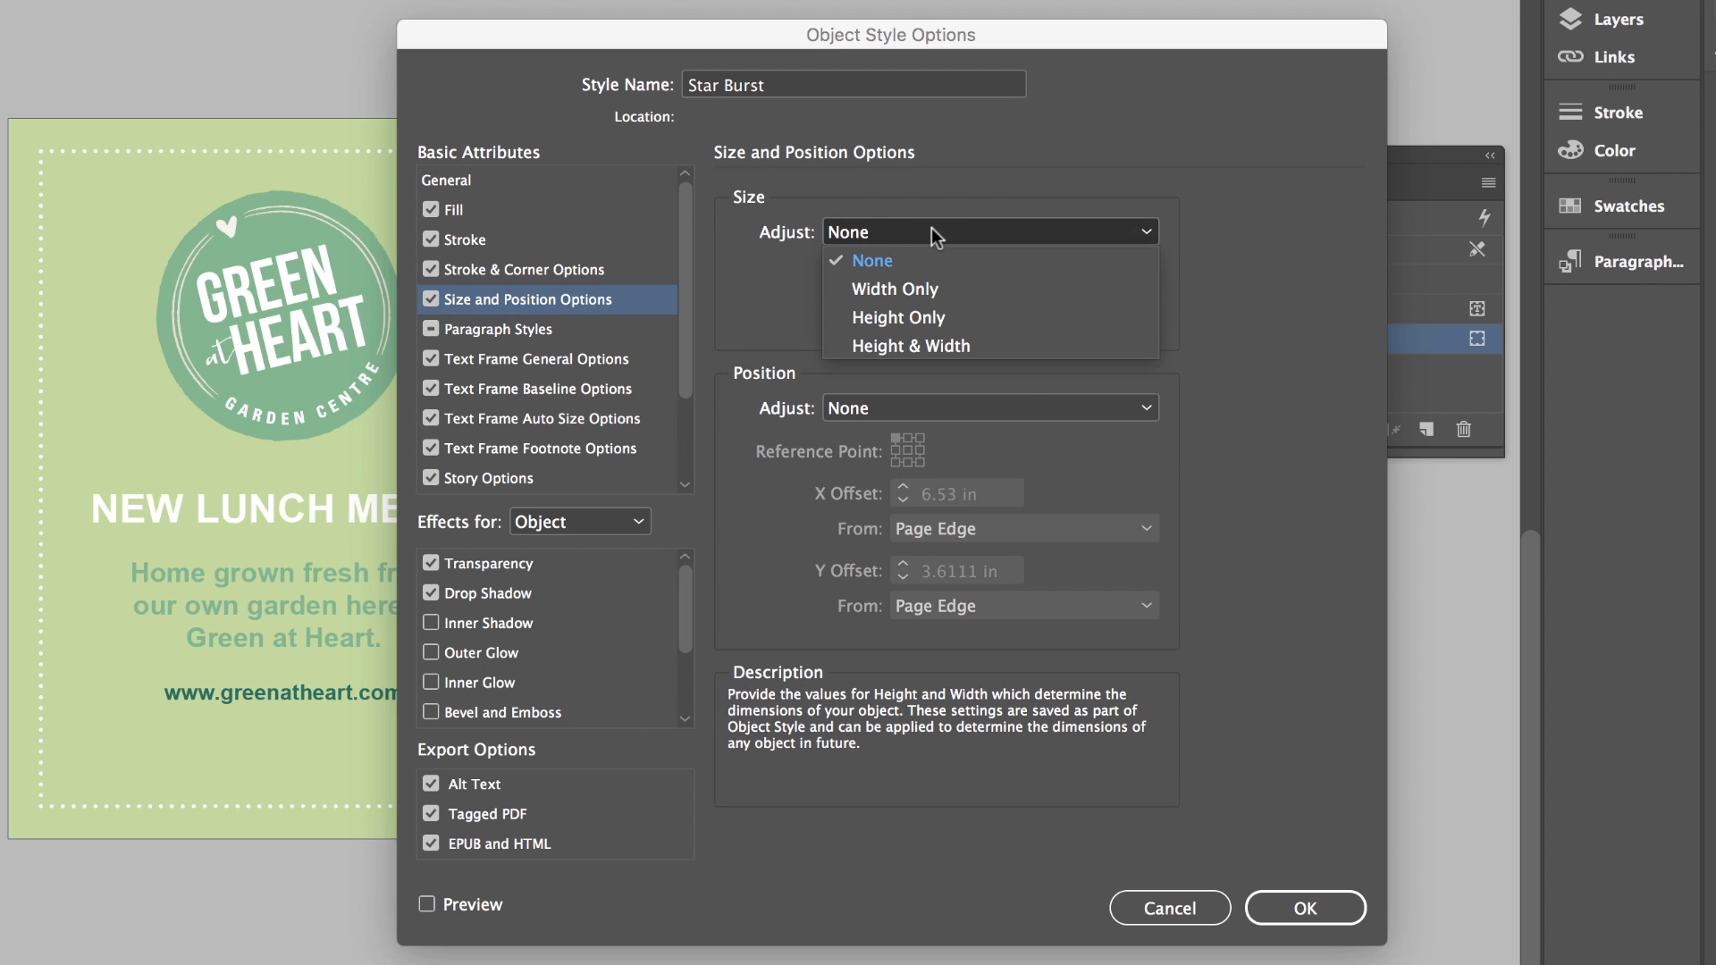
left_click(921, 339)
left_click(847, 406)
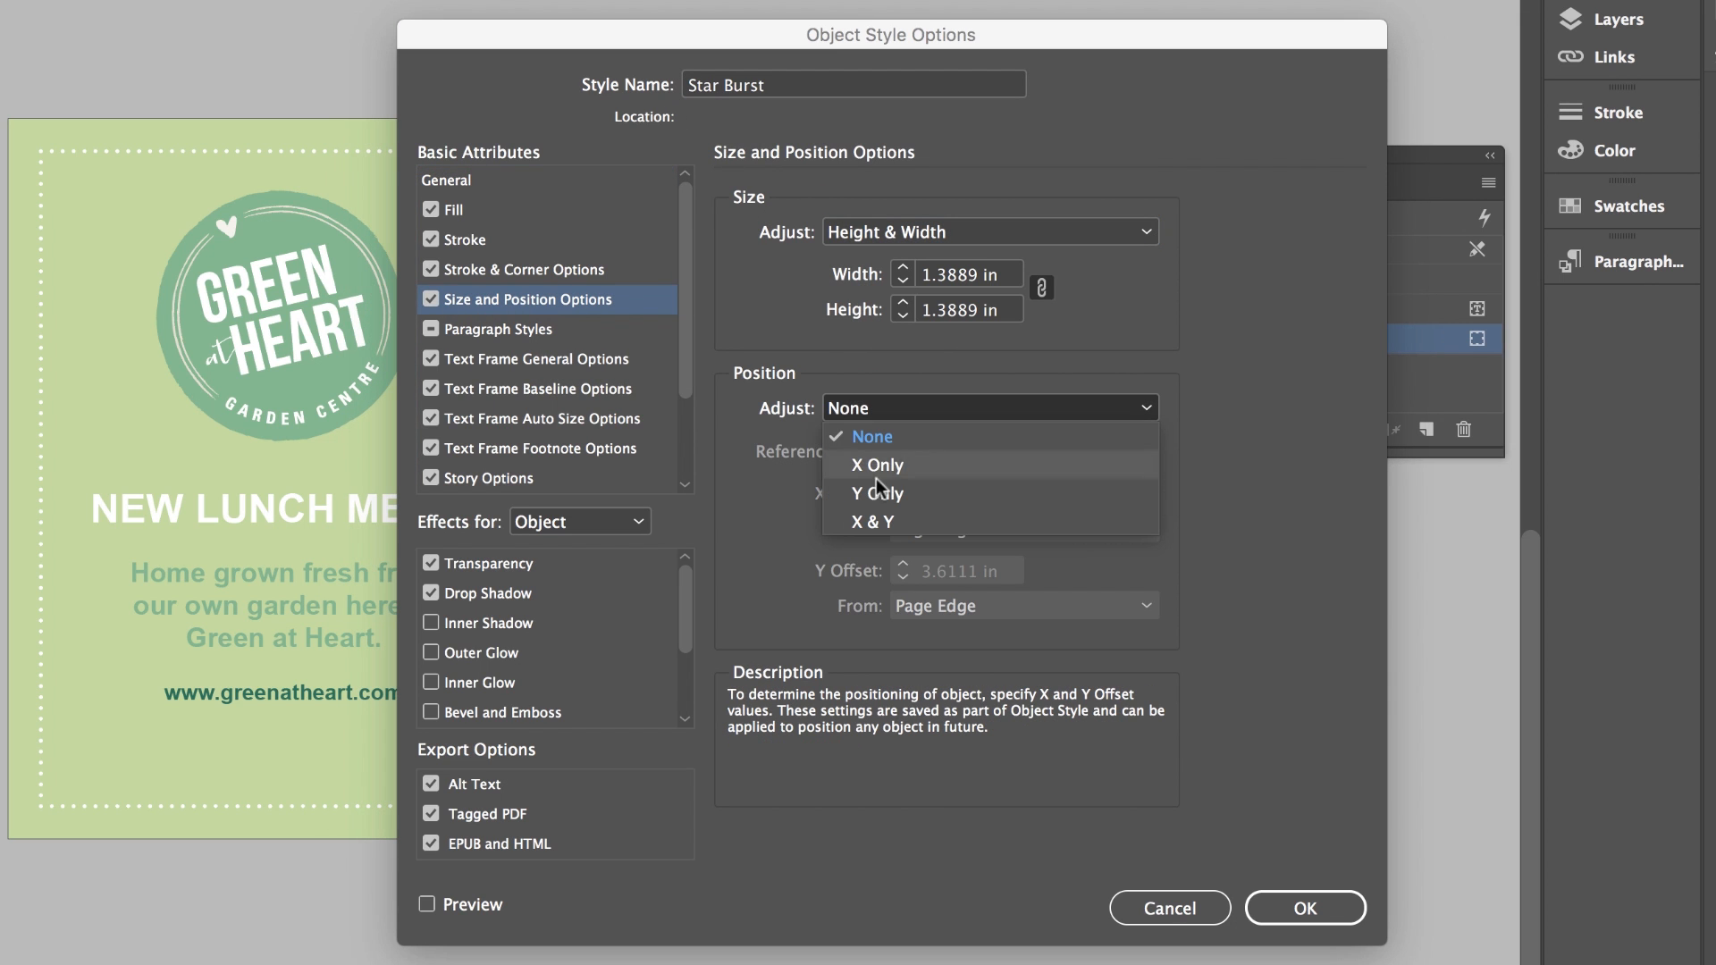
left_click(891, 520)
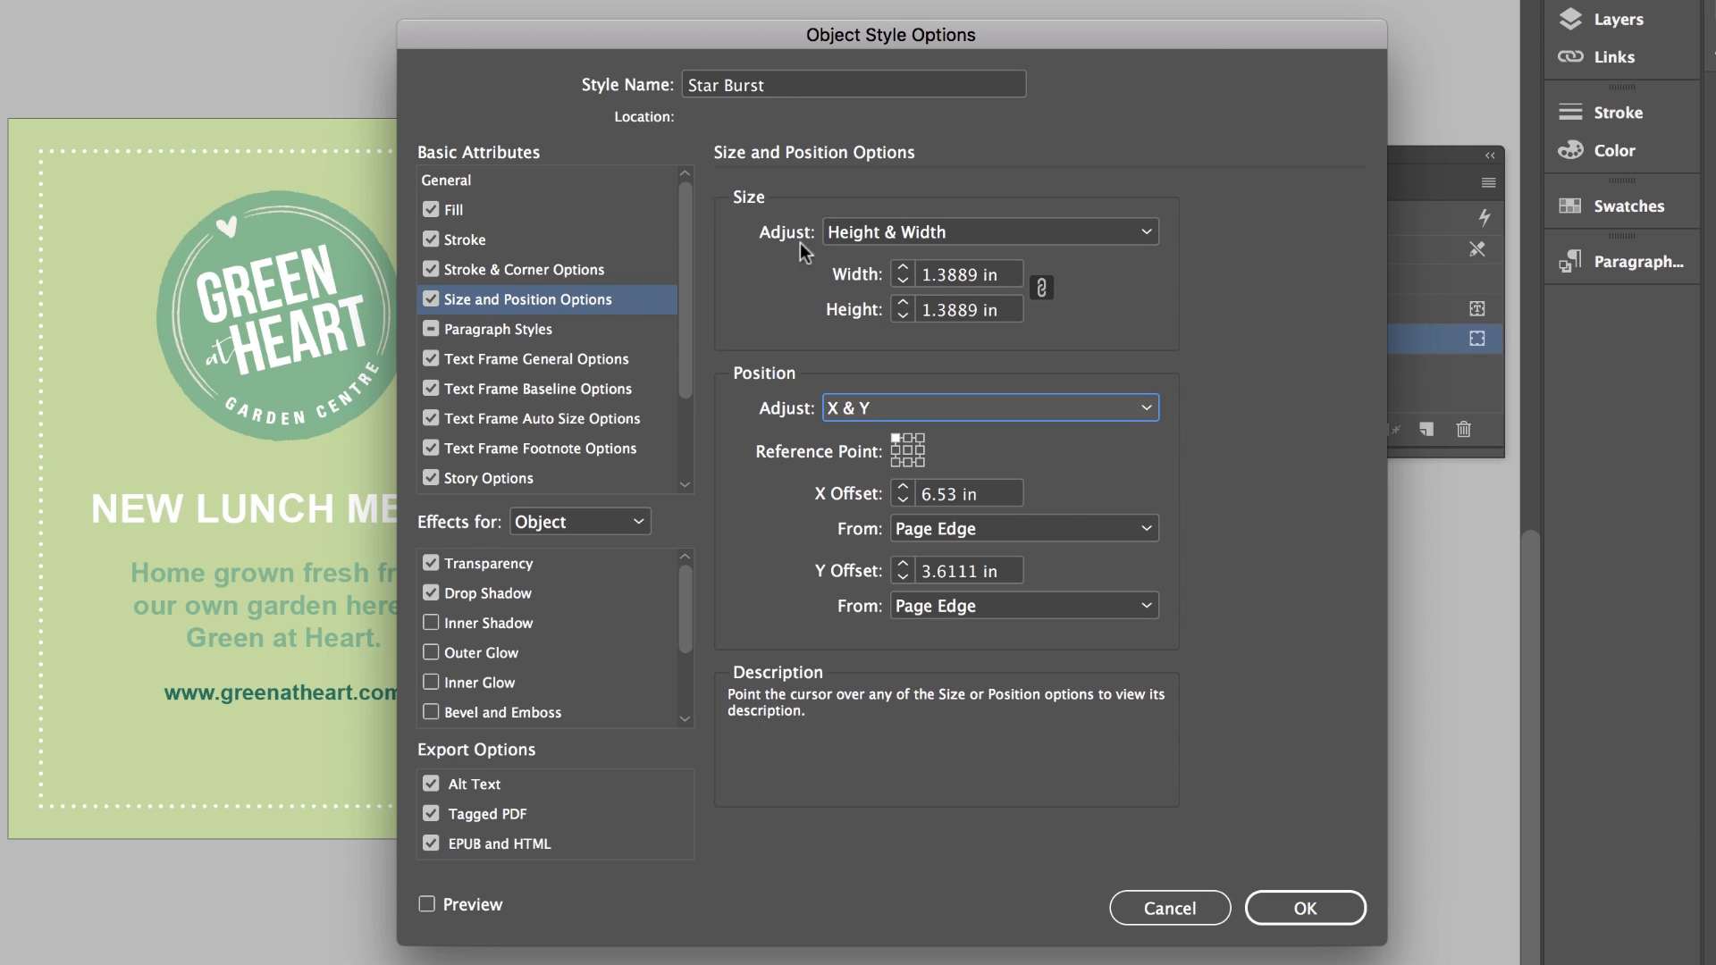
left_click(1253, 902)
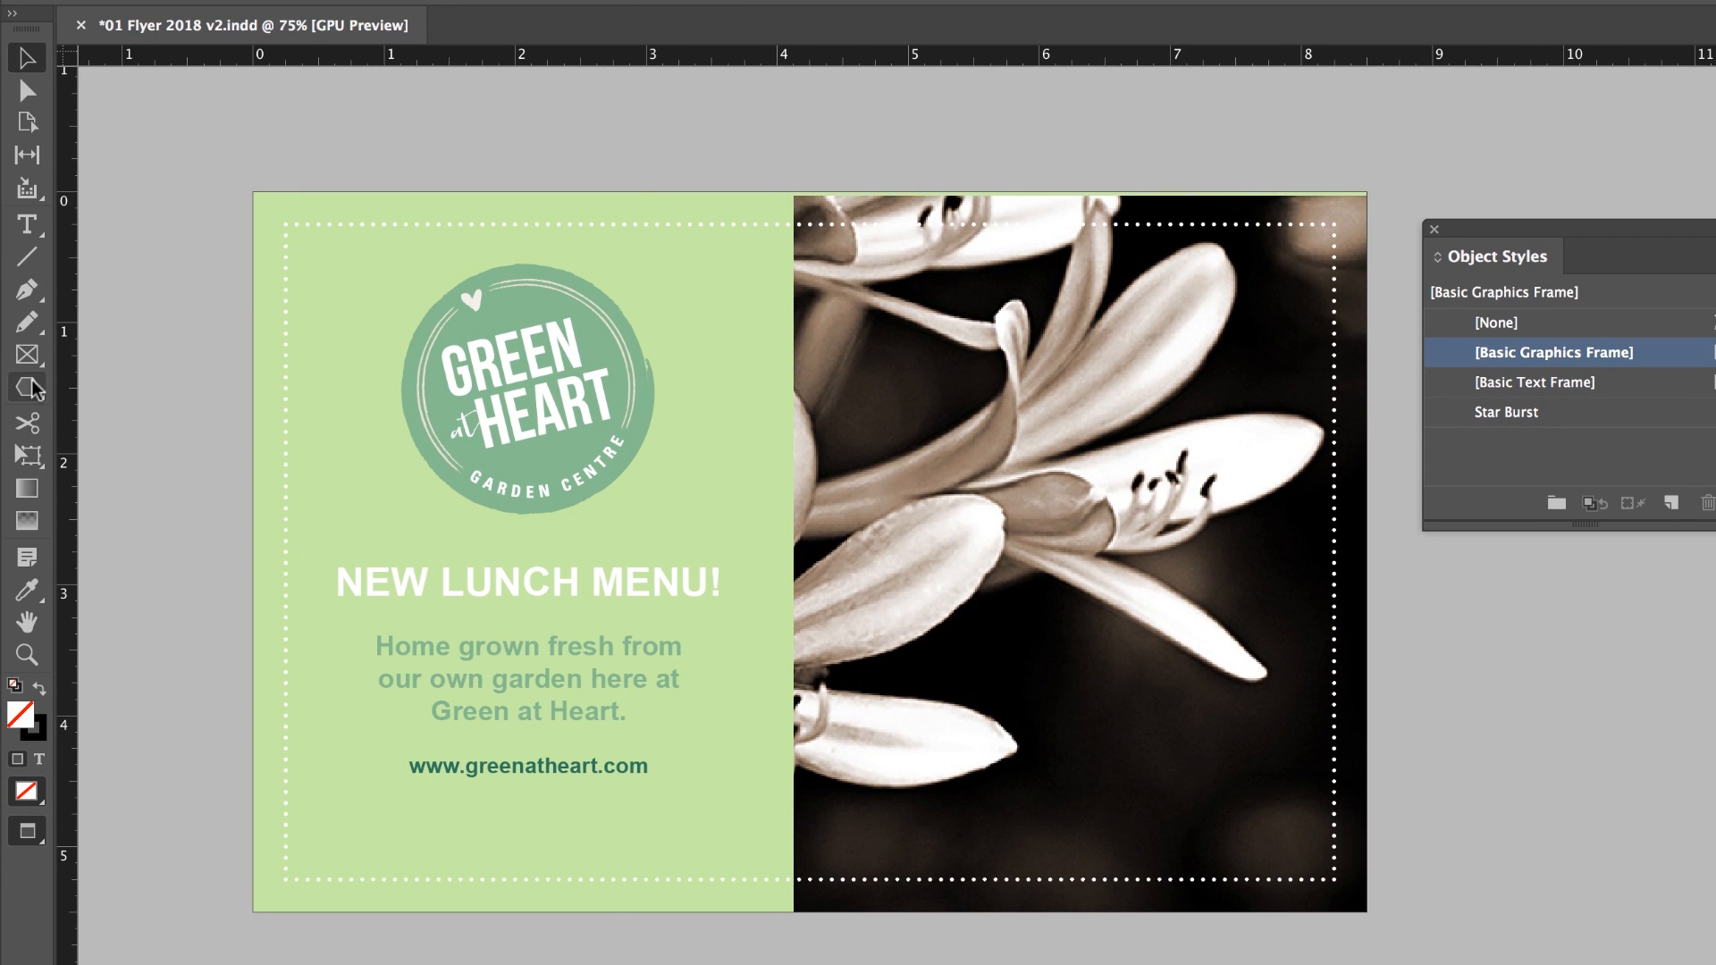
Draw another, wider starburst over the flower photo and apply the Star Burst object style to it.
left_click(29, 387)
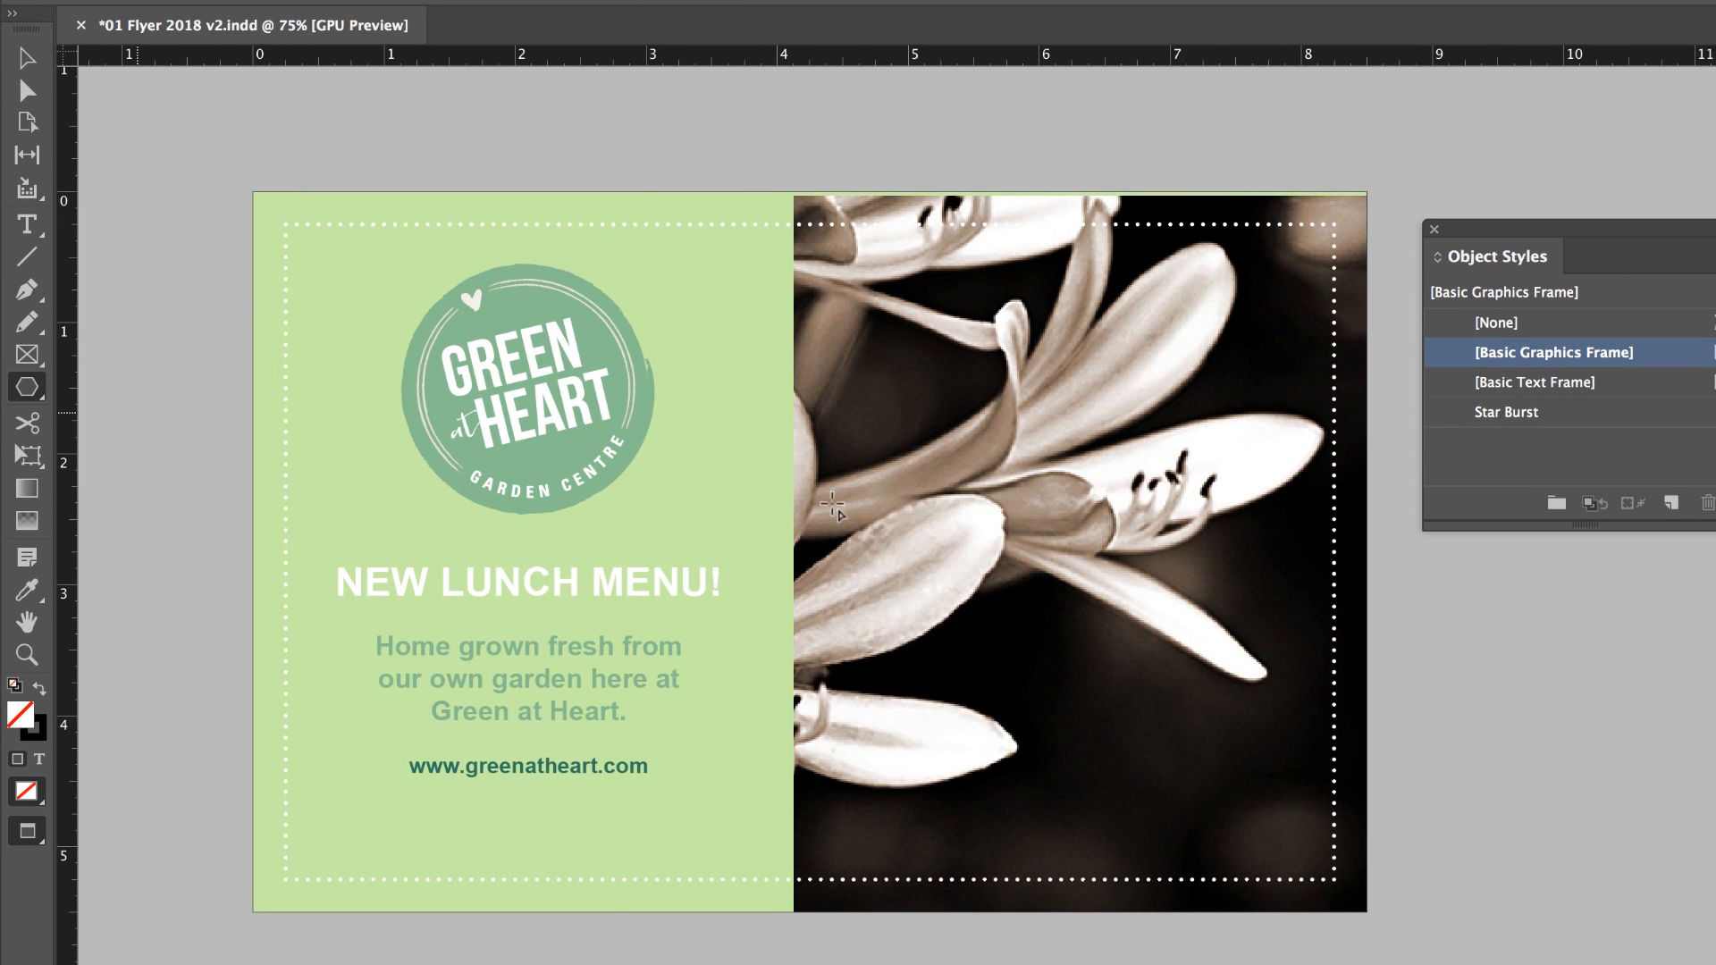
left_click_drag(783, 406, 1189, 706)
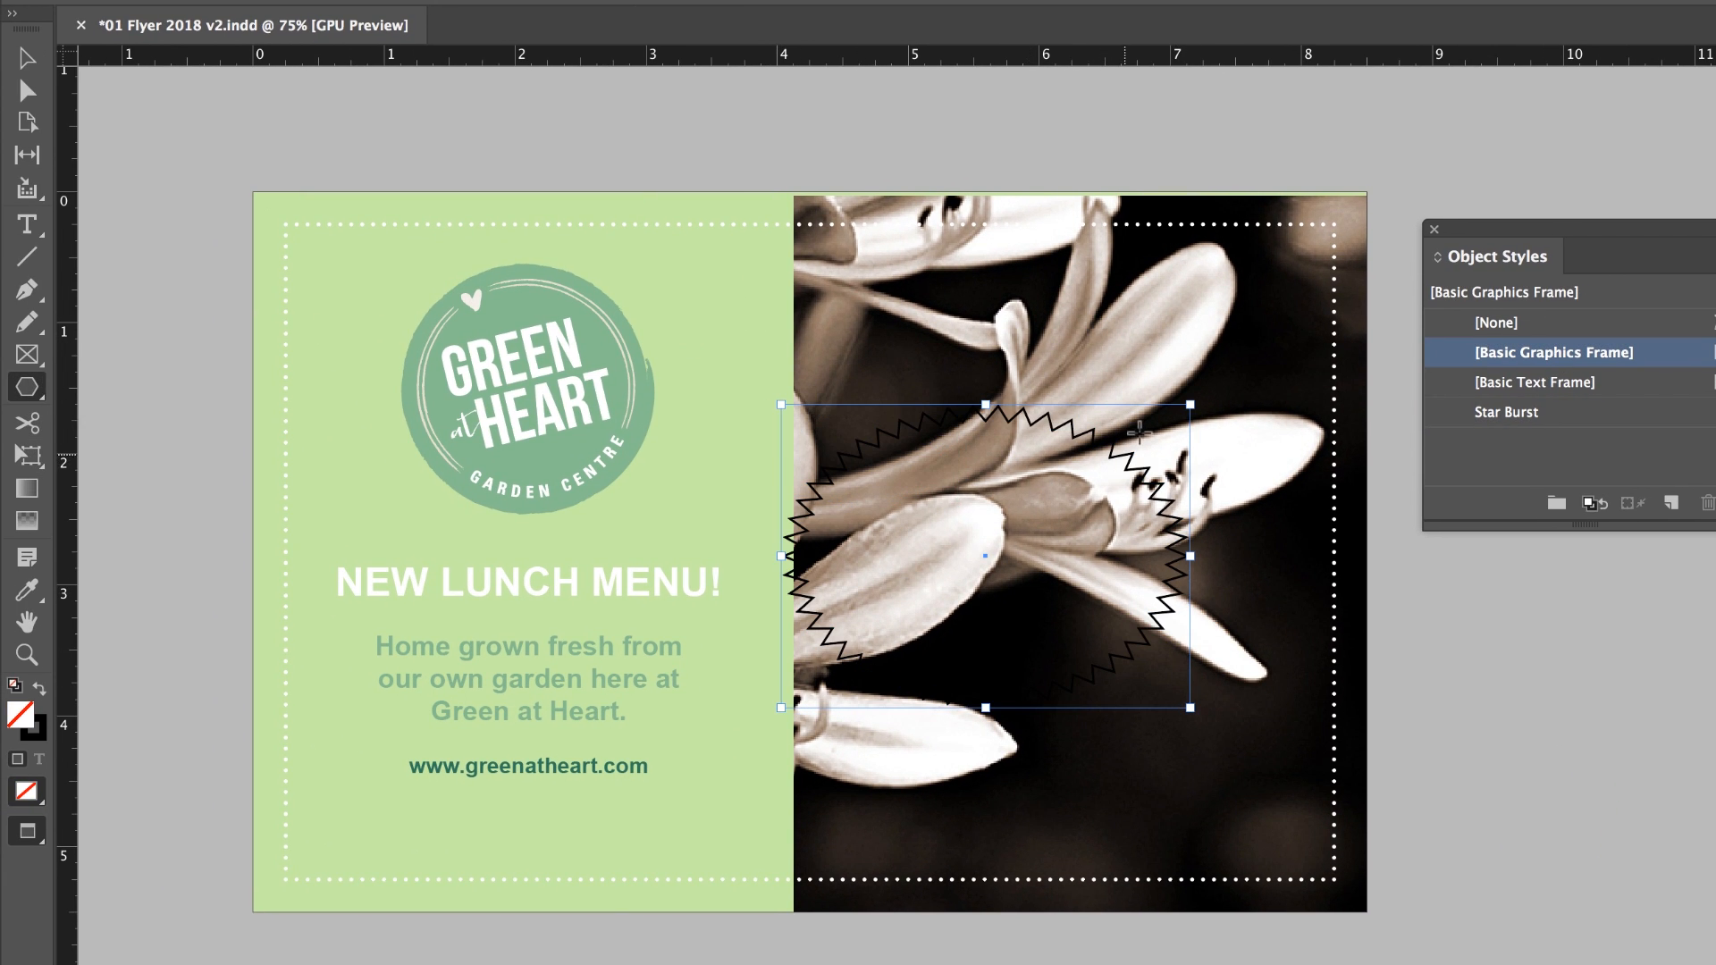
left_click(1546, 412)
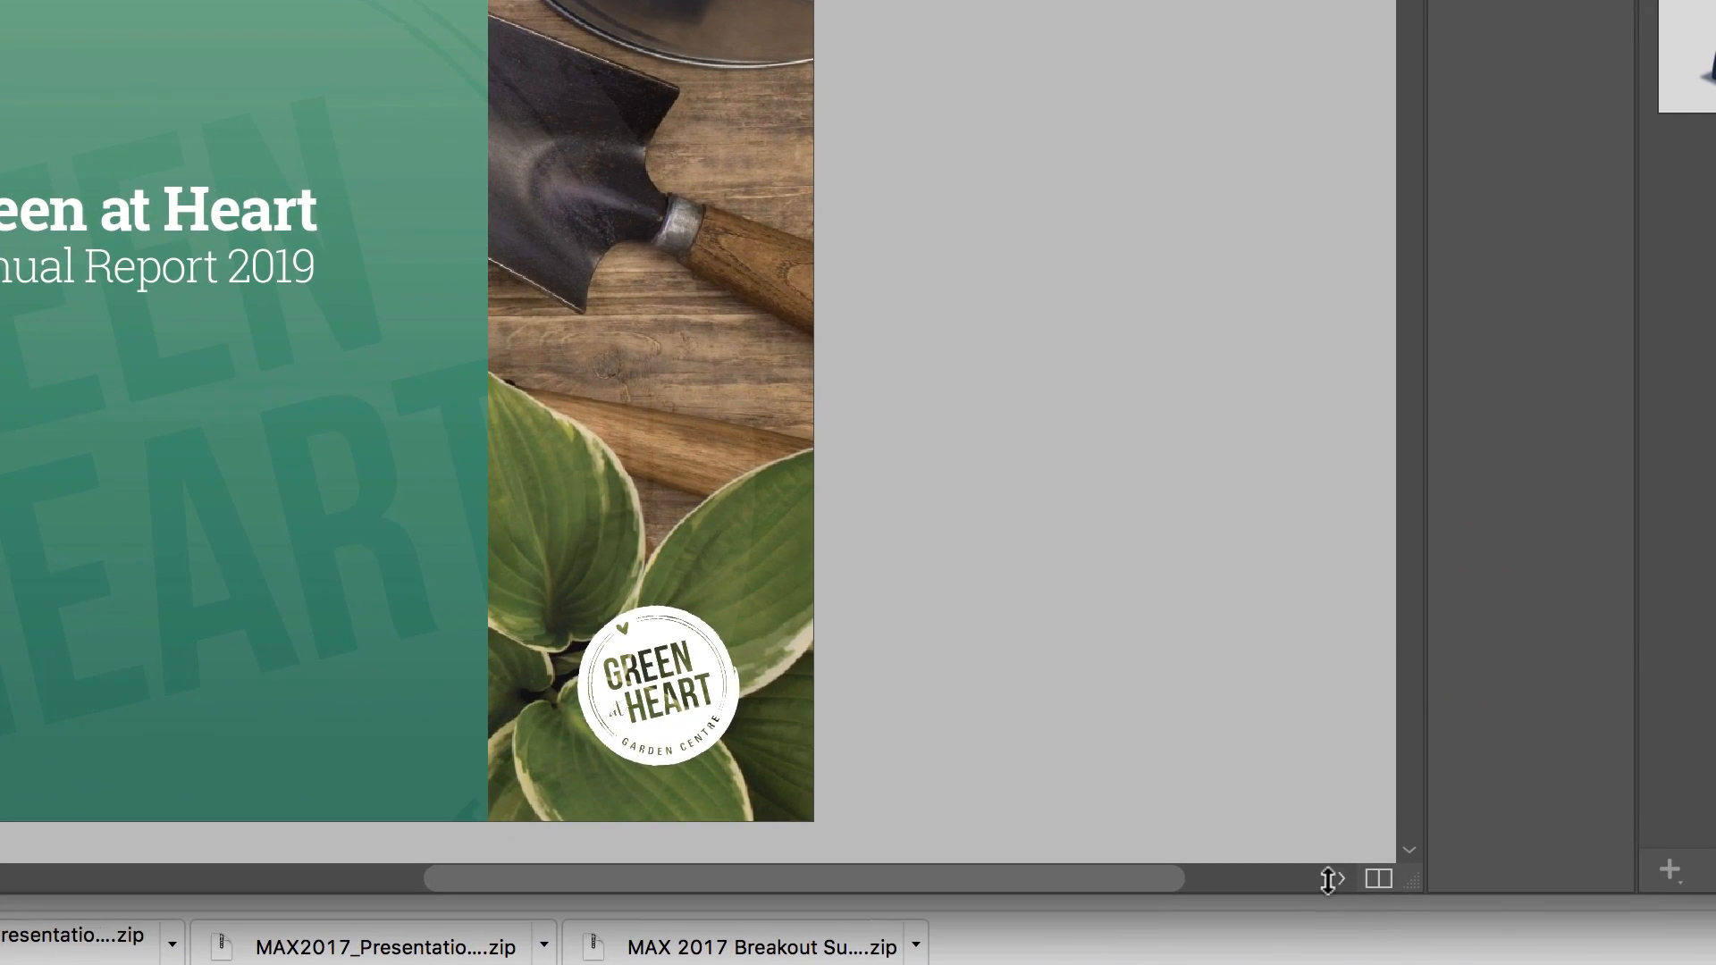
Split the layout view of 04 Long Document, showing the Contents page in one pane and page 10 in the other.
left_click(1379, 880)
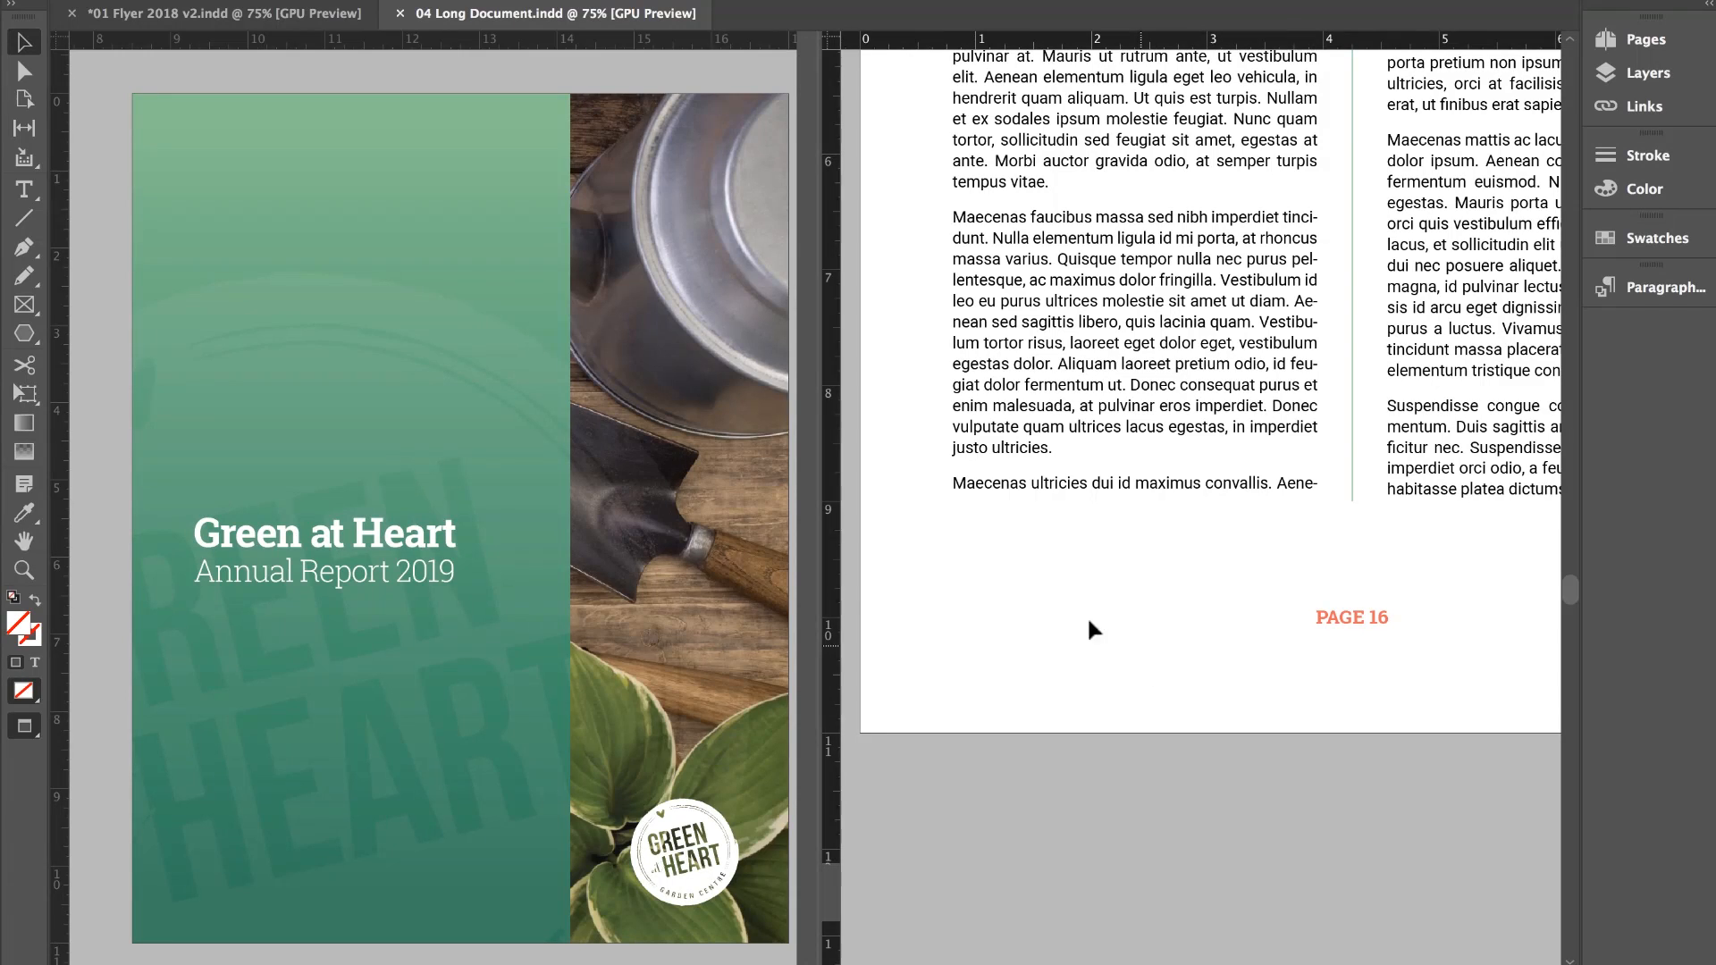
scroll(518, 547, "down", 10)
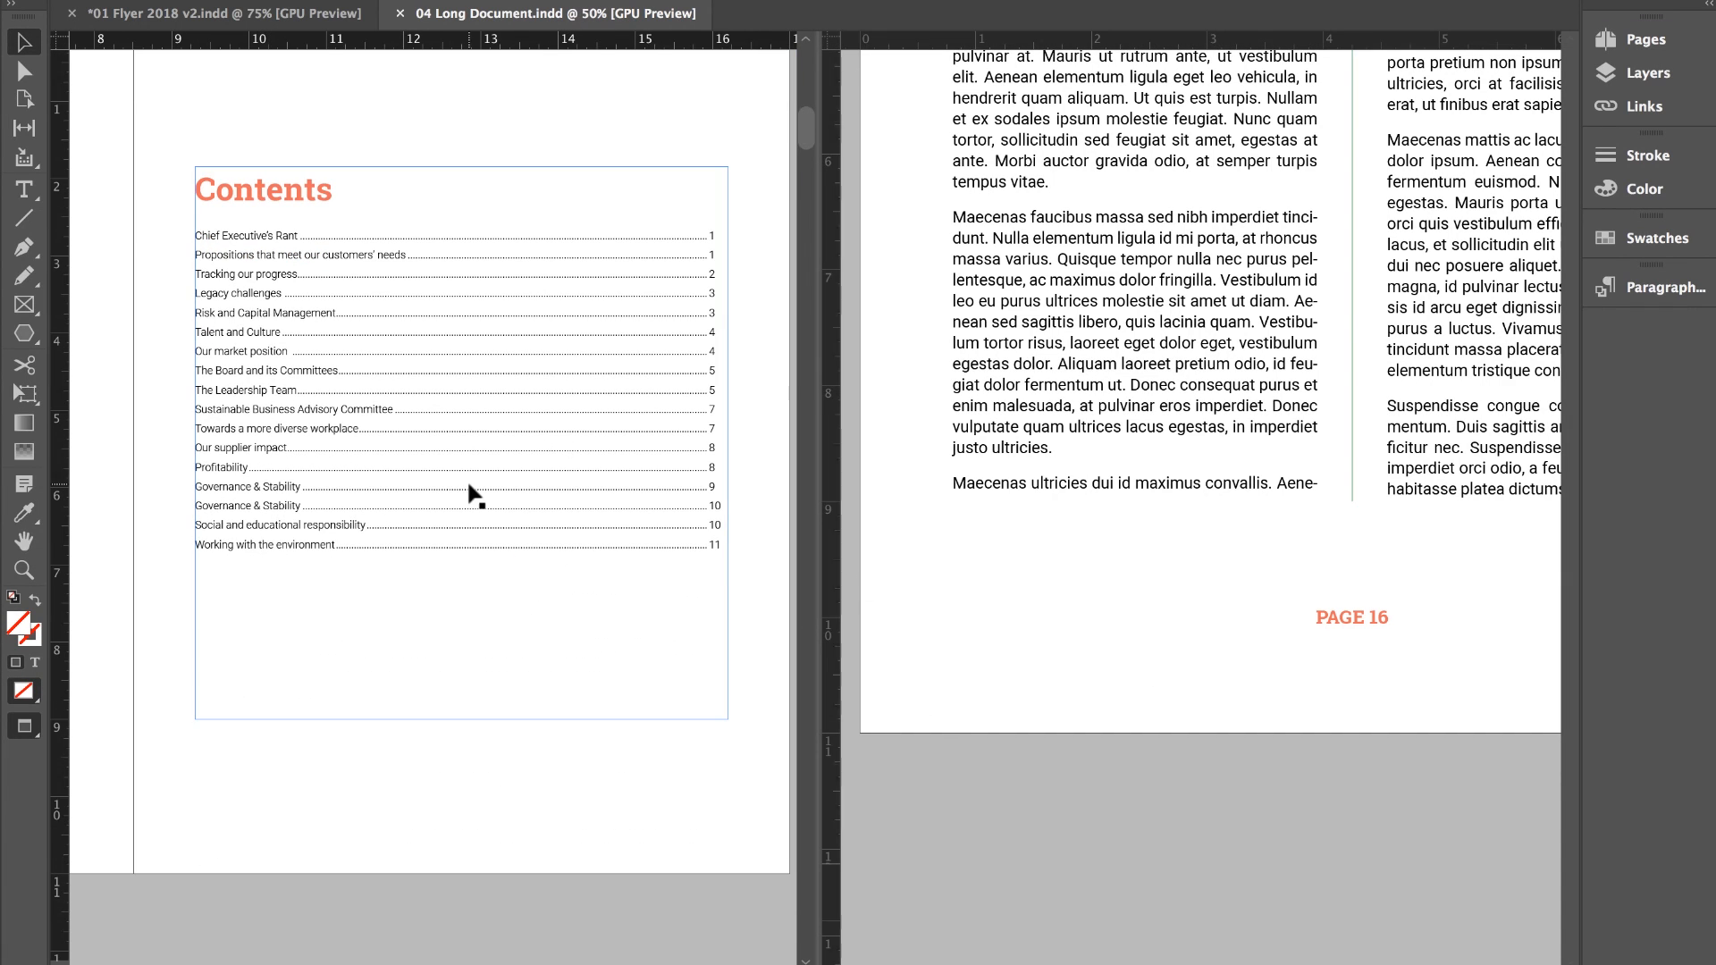
left_click(1088, 522)
key("super+j")
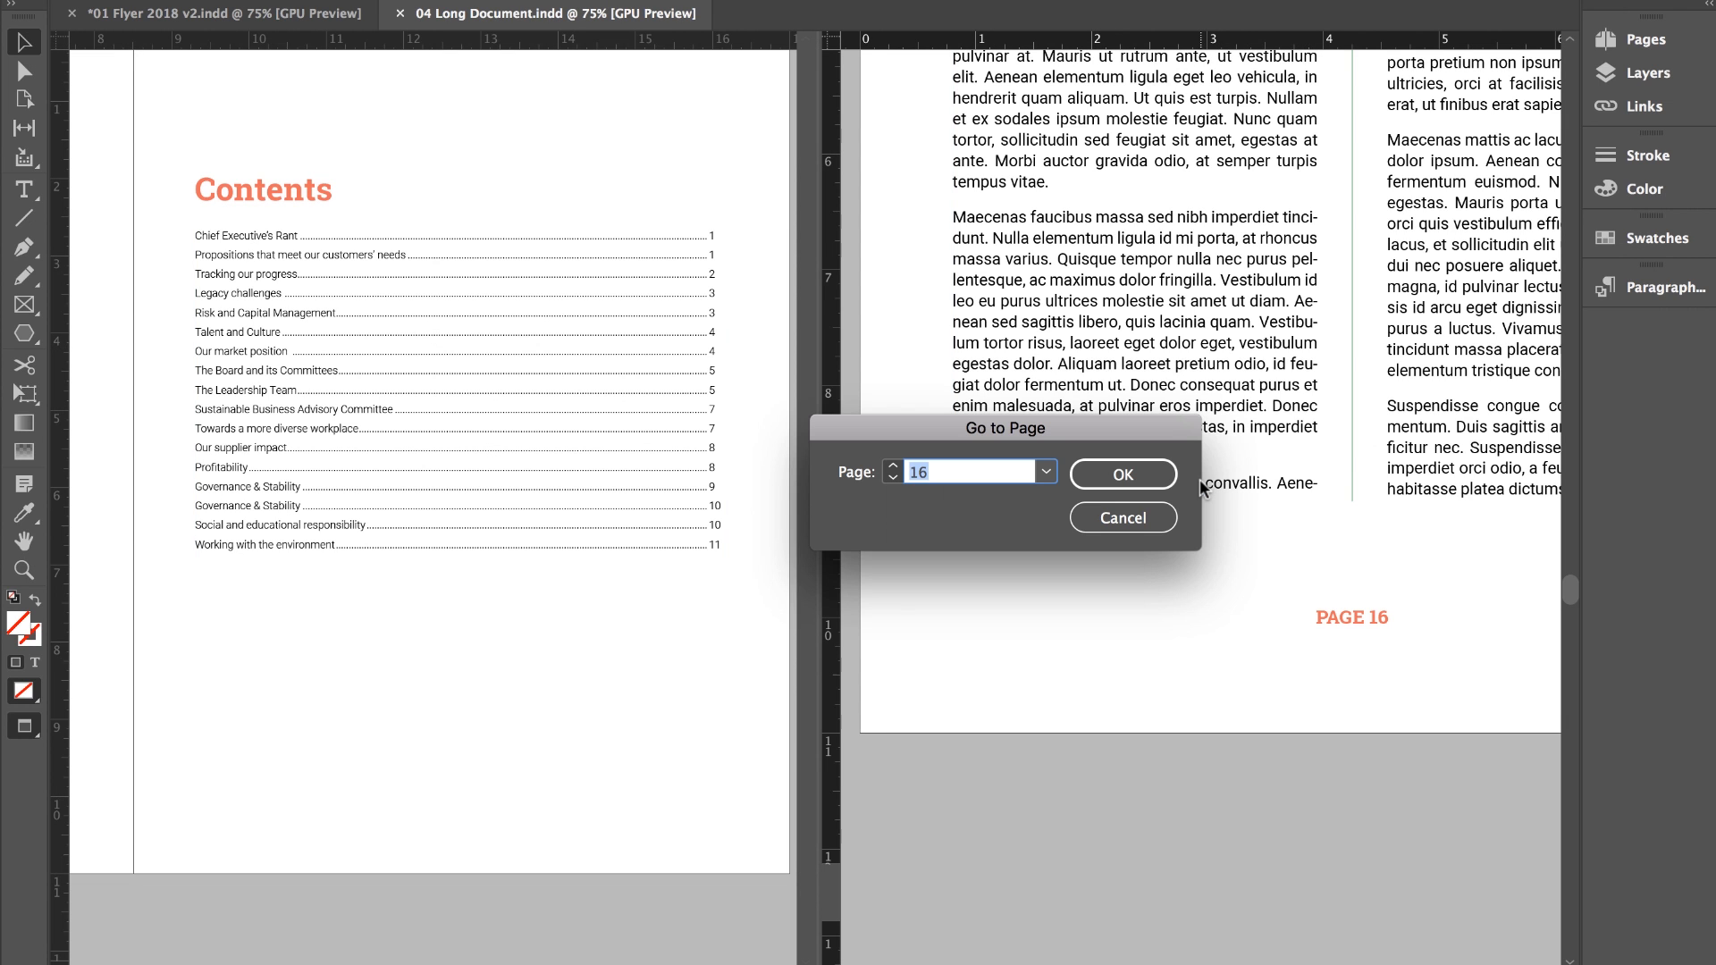
type("10")
key("Return")
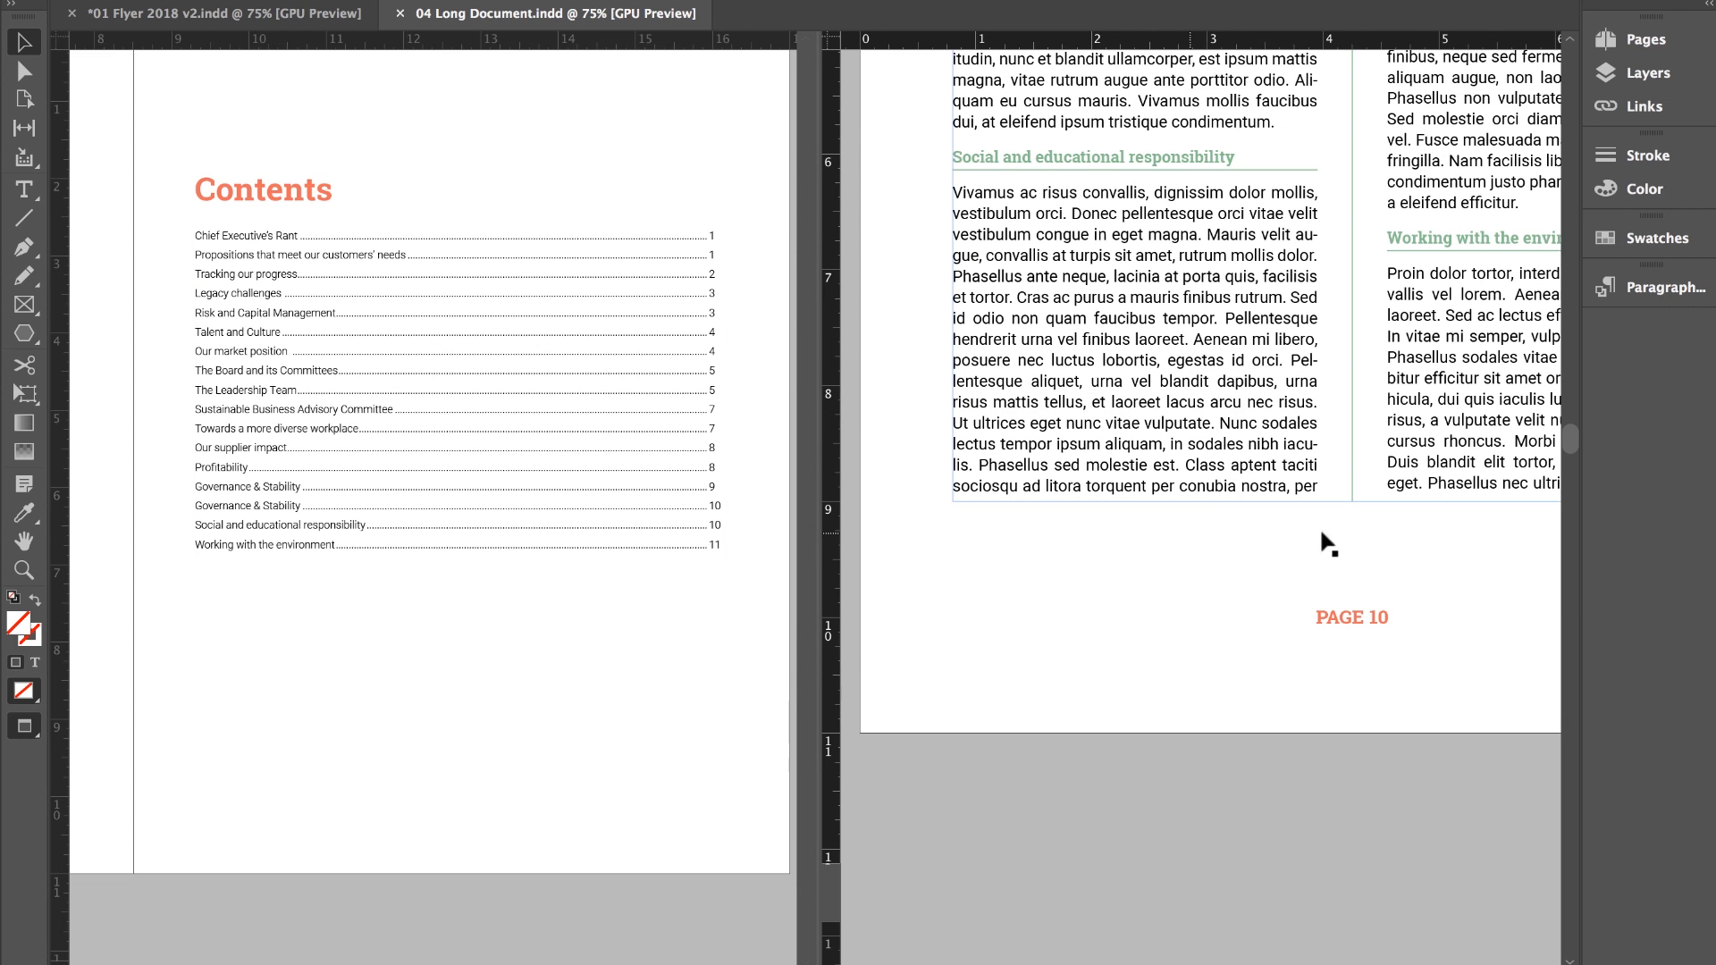
left_click_drag(1163, 328, 998, 539)
left_click_drag(1338, 572, 1205, 617)
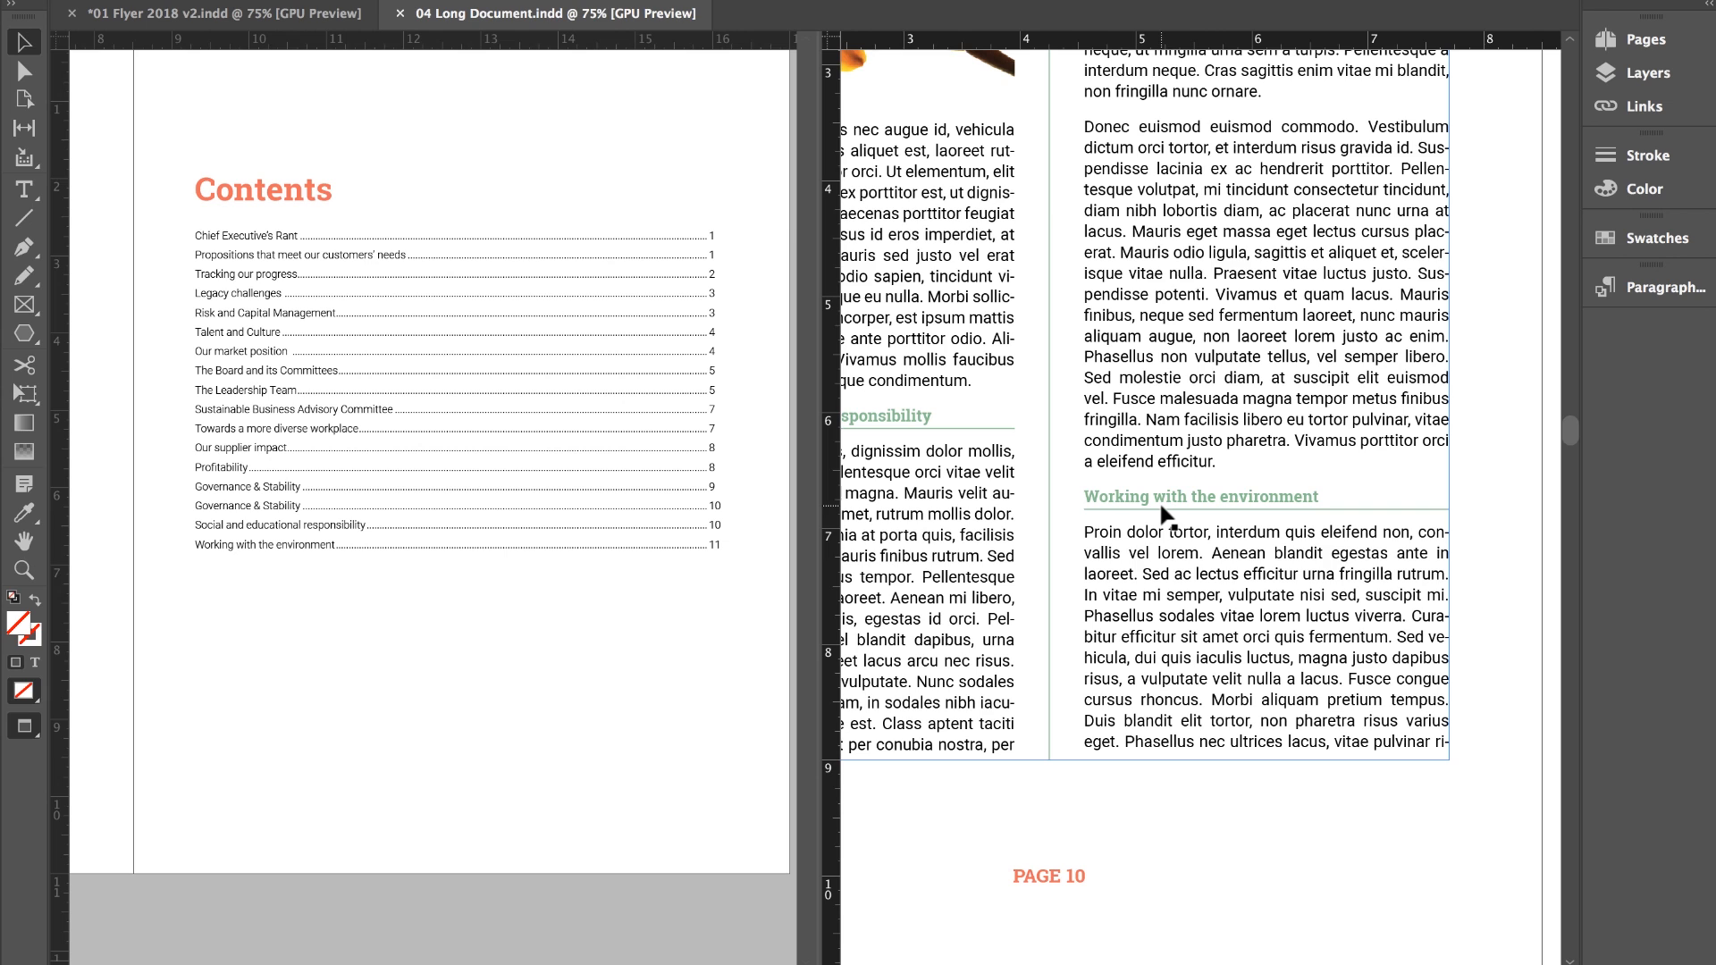
Bring the Annual Report cover into view in the first pane and go to page 1 in the second pane.
scroll(320, 664, "up", 10)
scroll(319, 664, "down", 2)
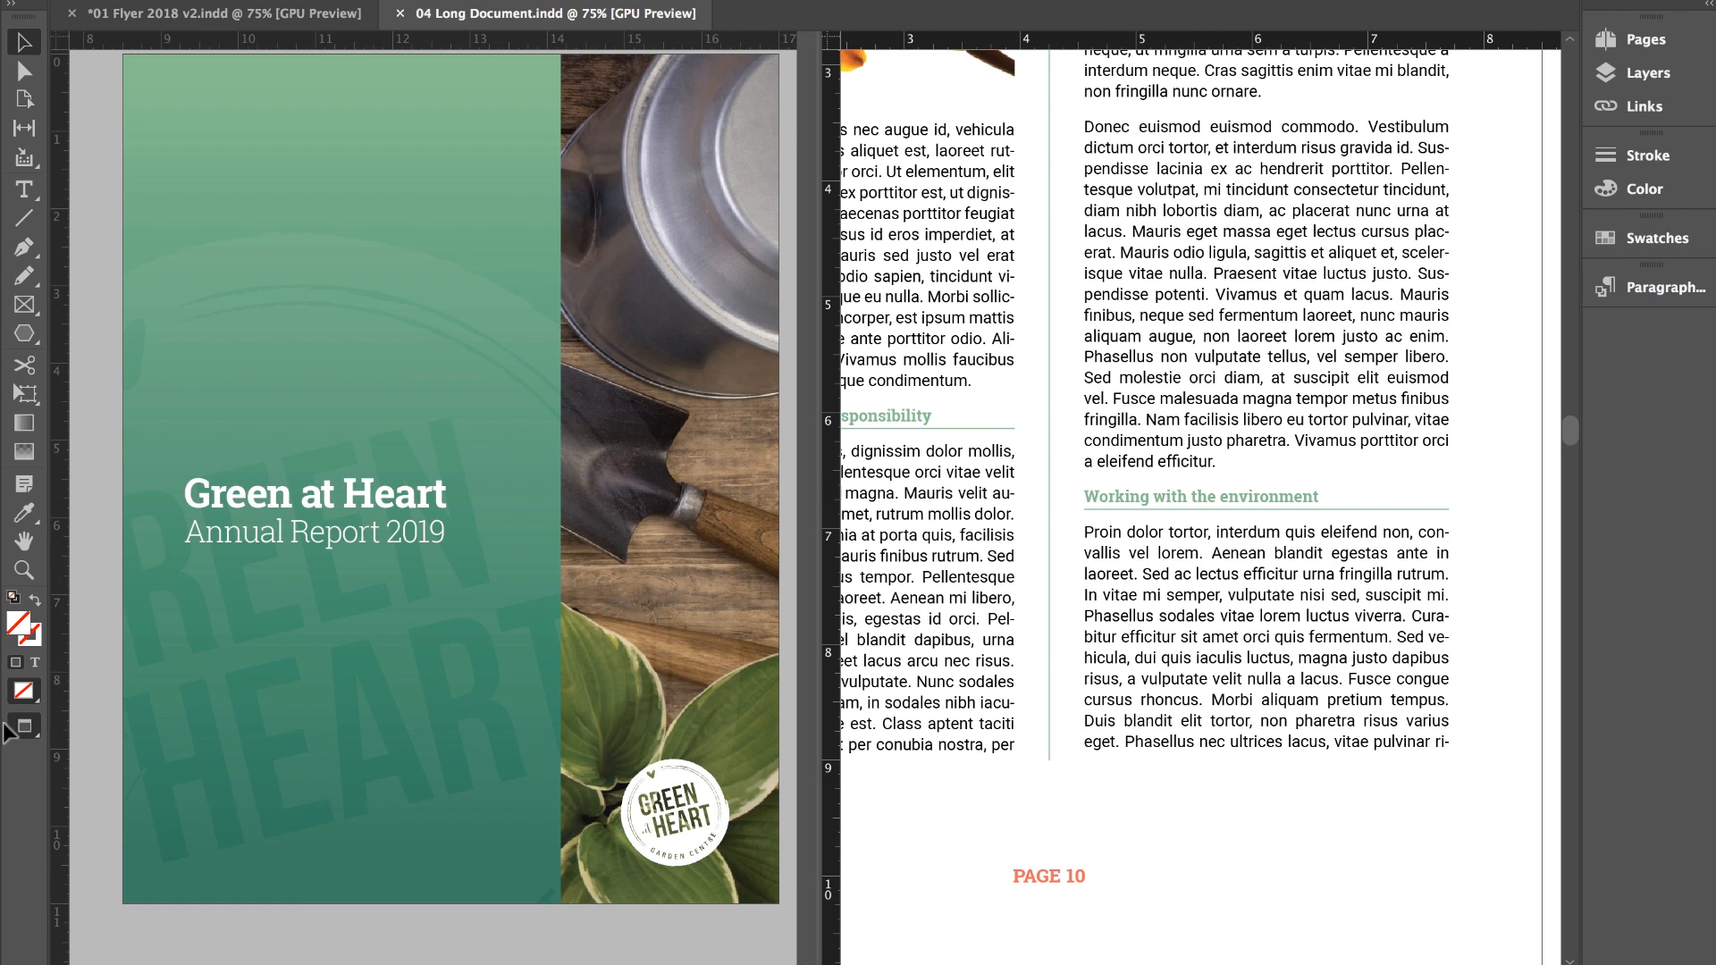
key("super+j")
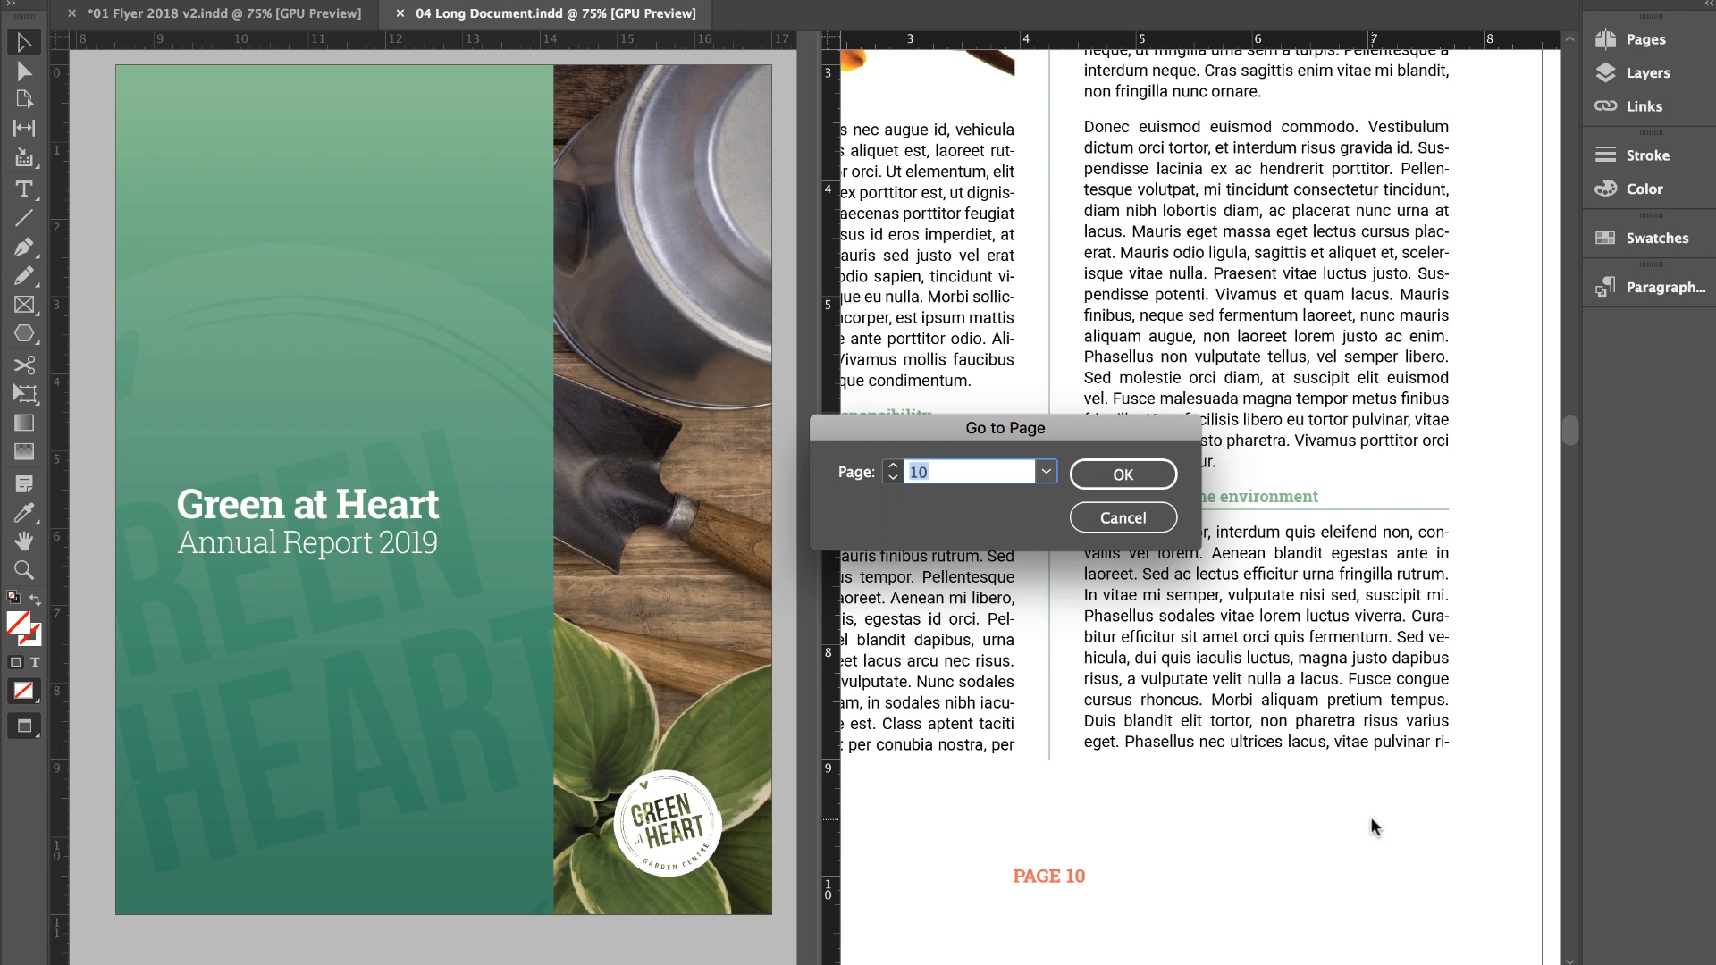
type("1")
key("Return")
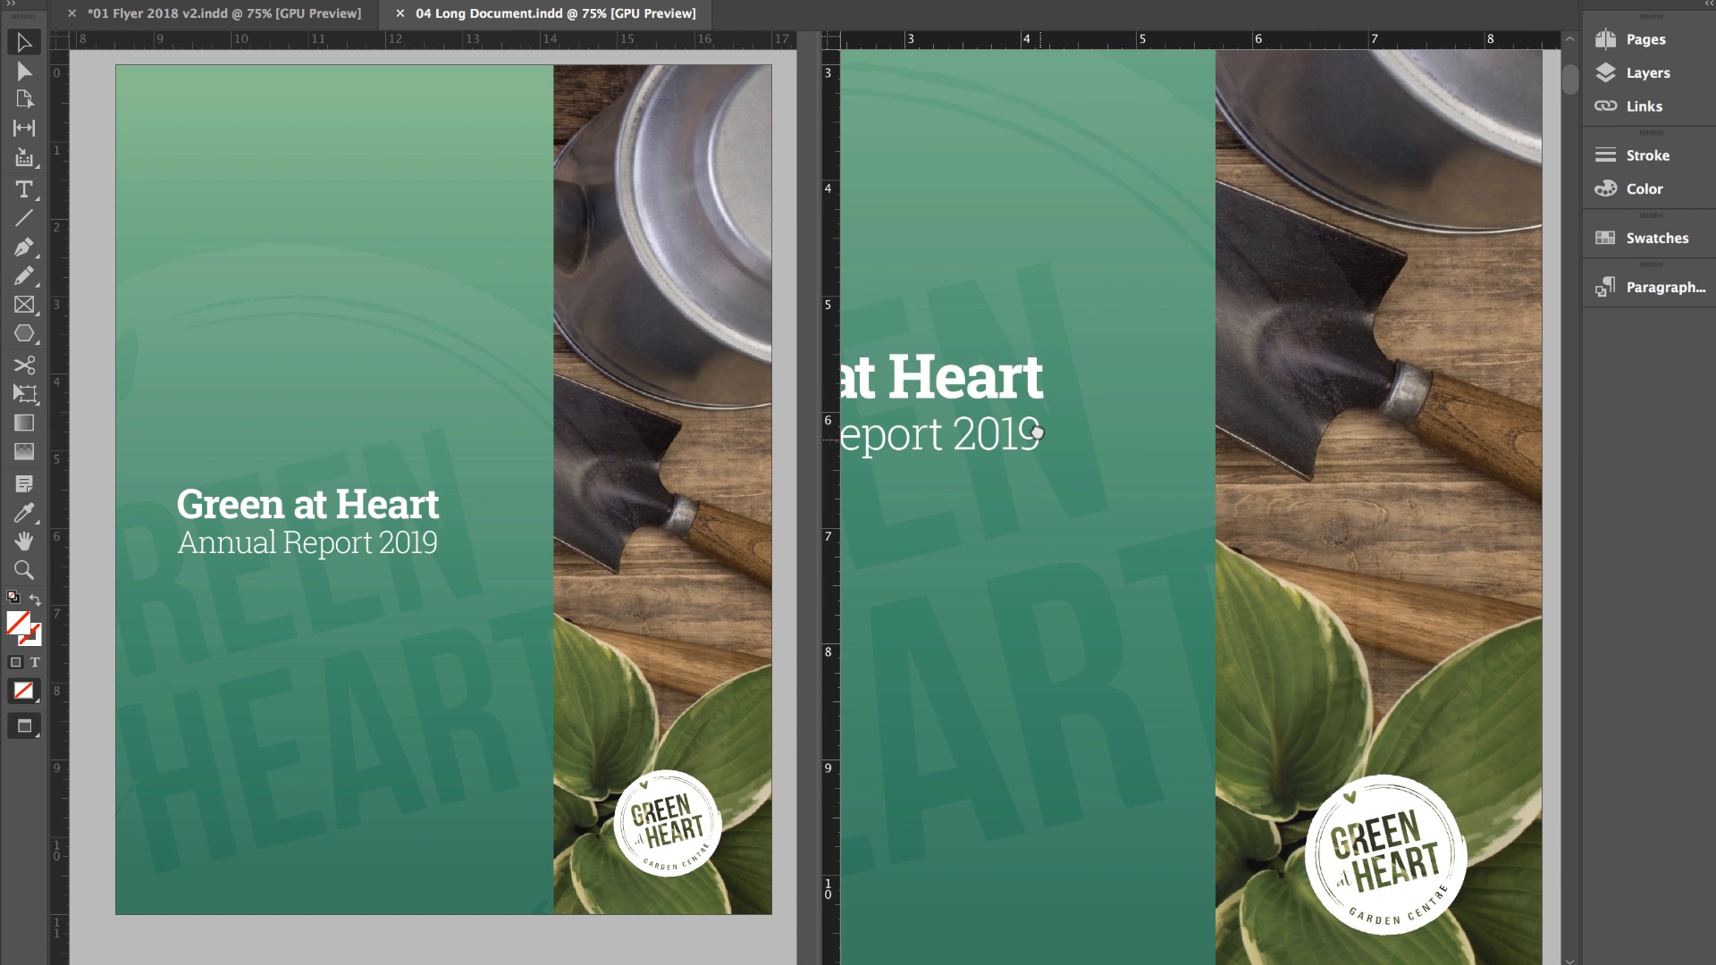
Tighten the kerning between the H and e of Heart in the cover title, working close up in the second pane.
key("super+equal")
left_click_drag(1011, 339, 1372, 551)
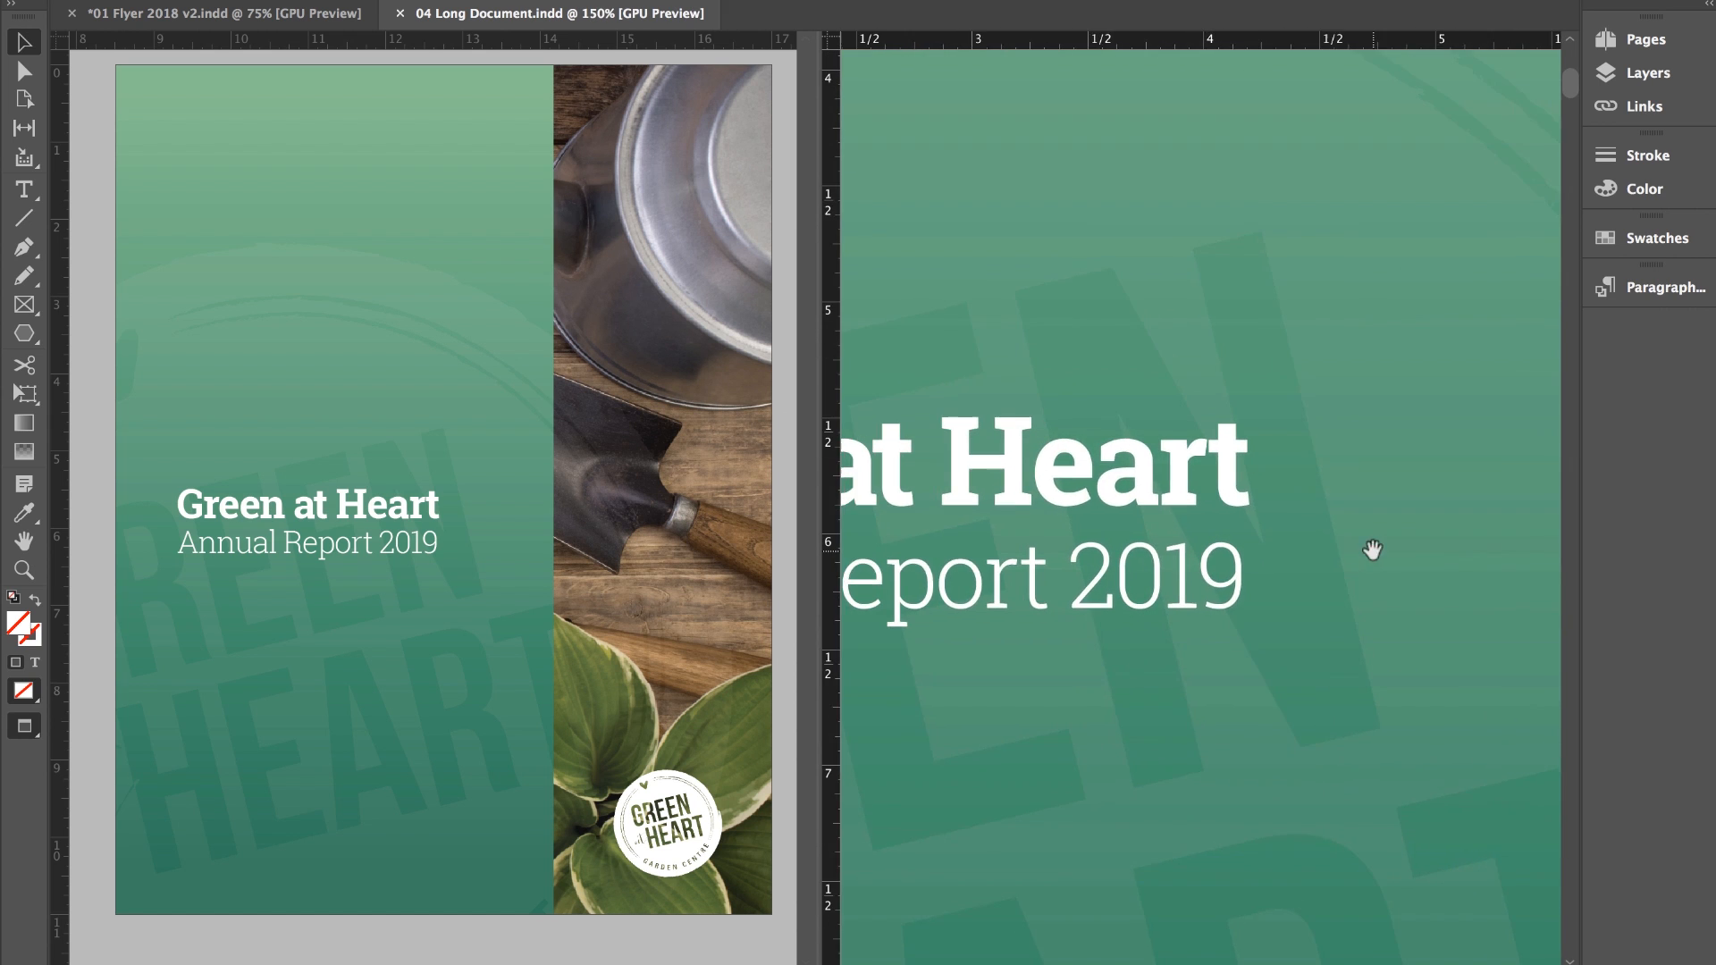
left_click_drag(1162, 519, 1037, 591)
left_click(1249, 547)
key("super+equal")
key("super+equal")
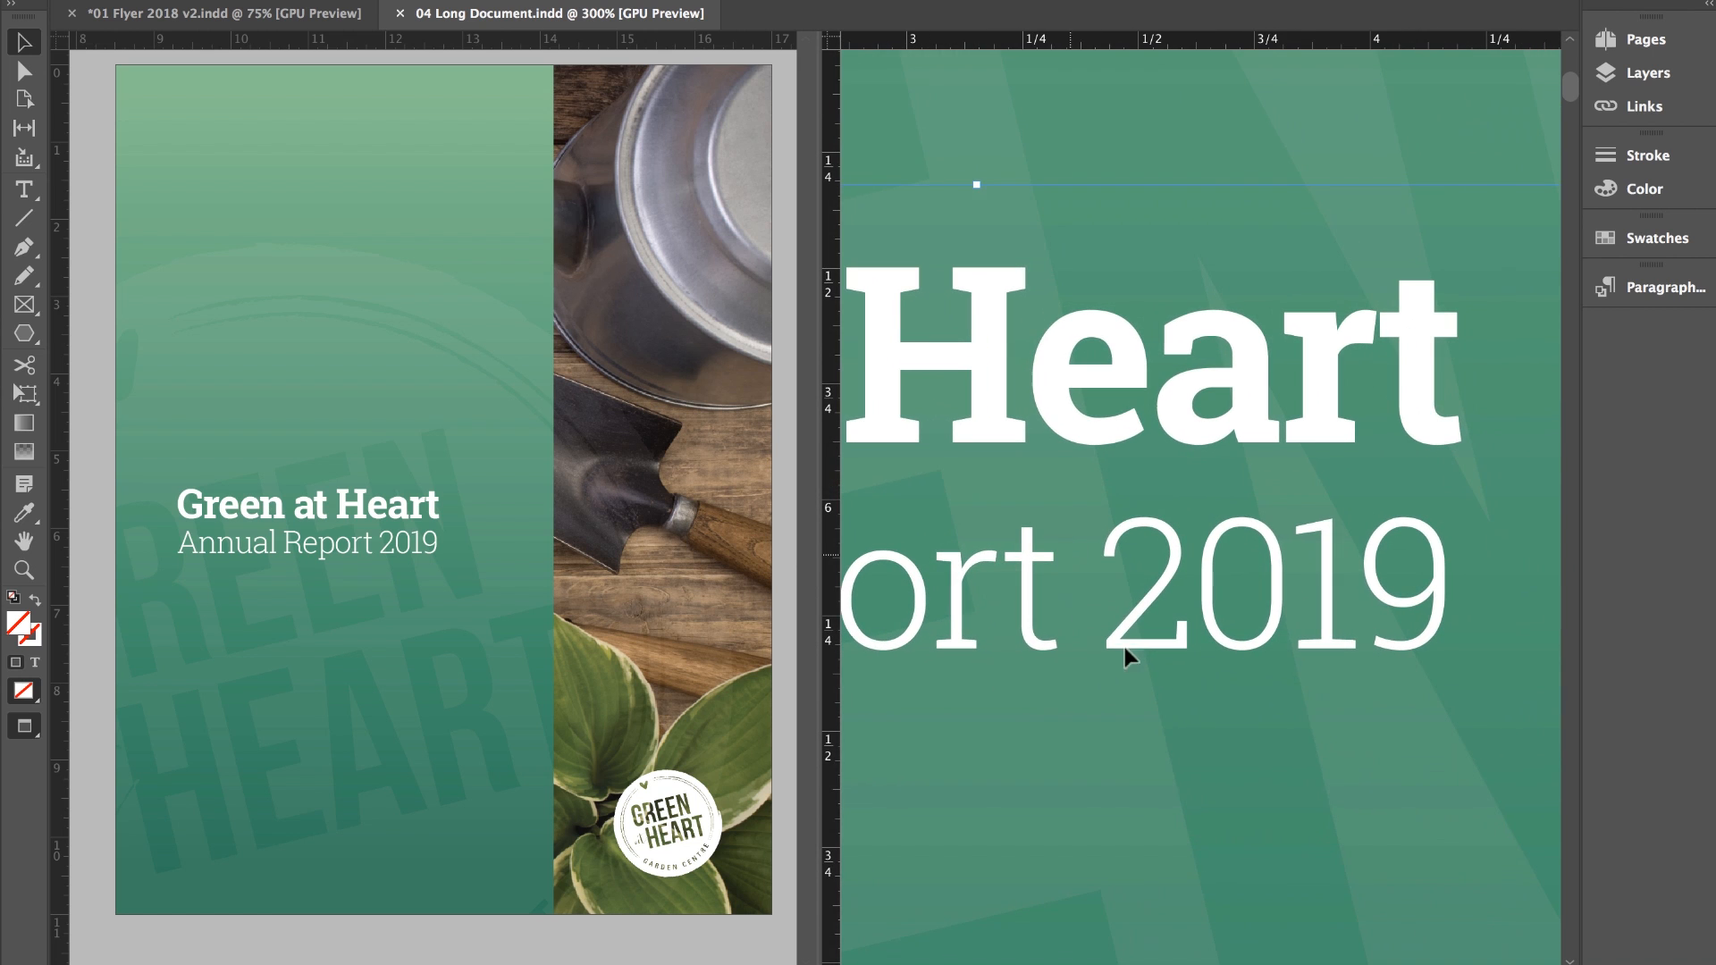
double_click(1175, 688)
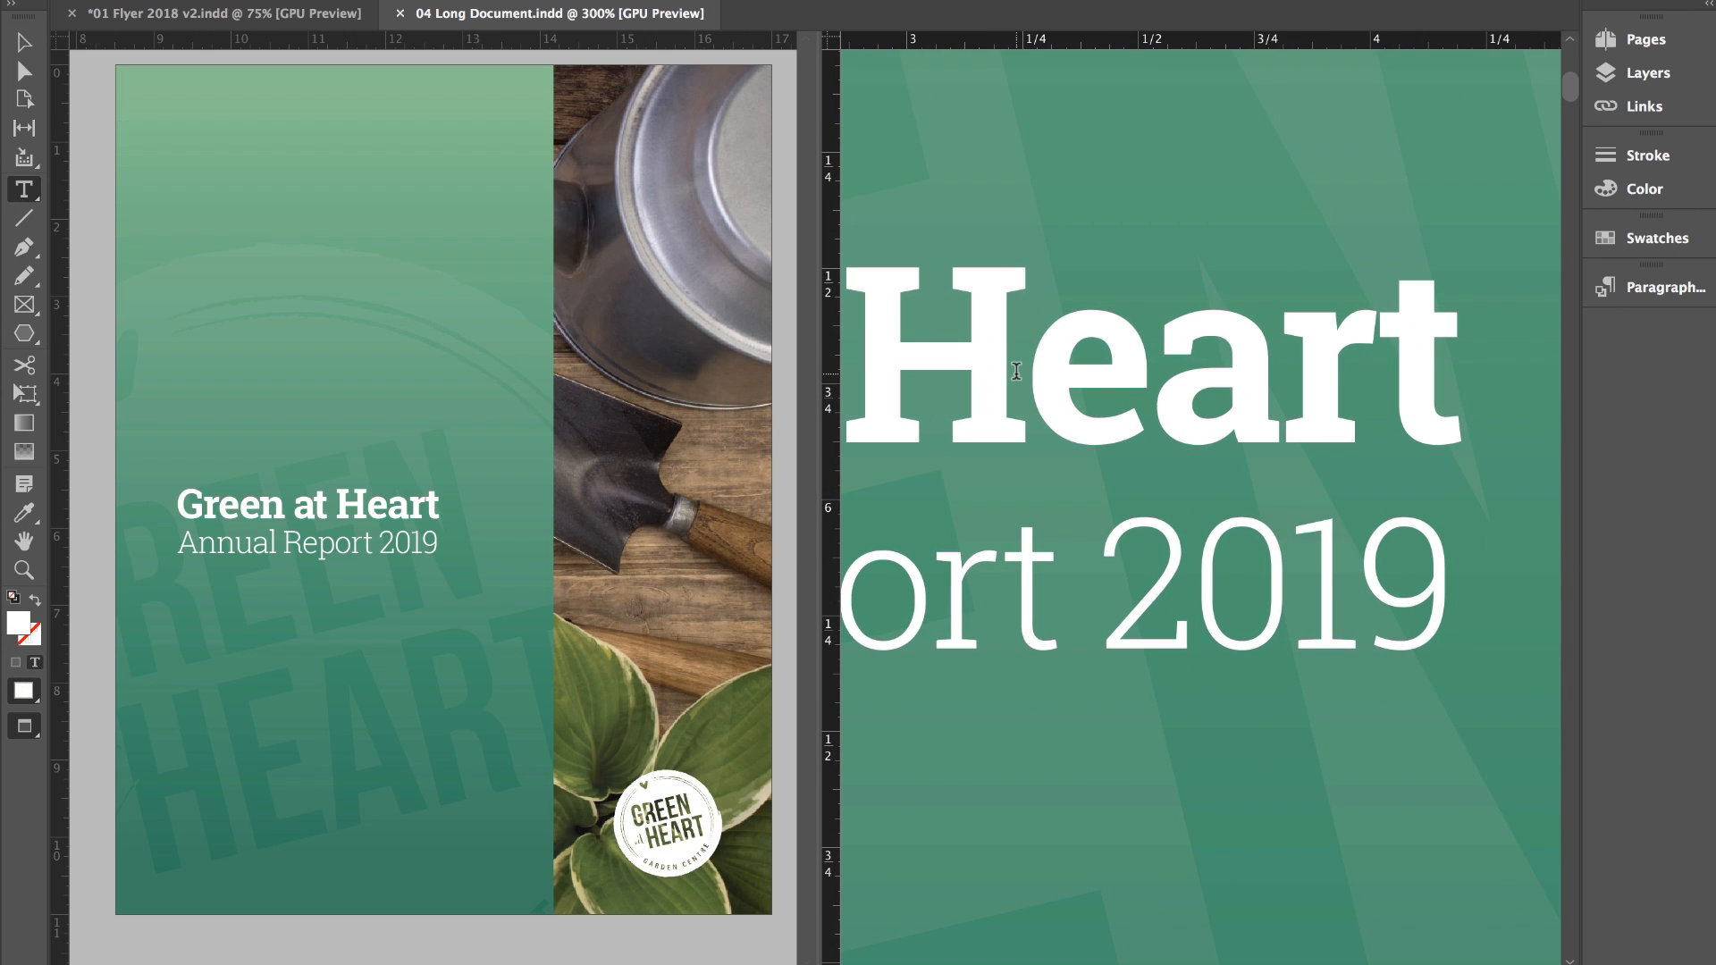
left_click(1027, 367)
key("alt+Left")
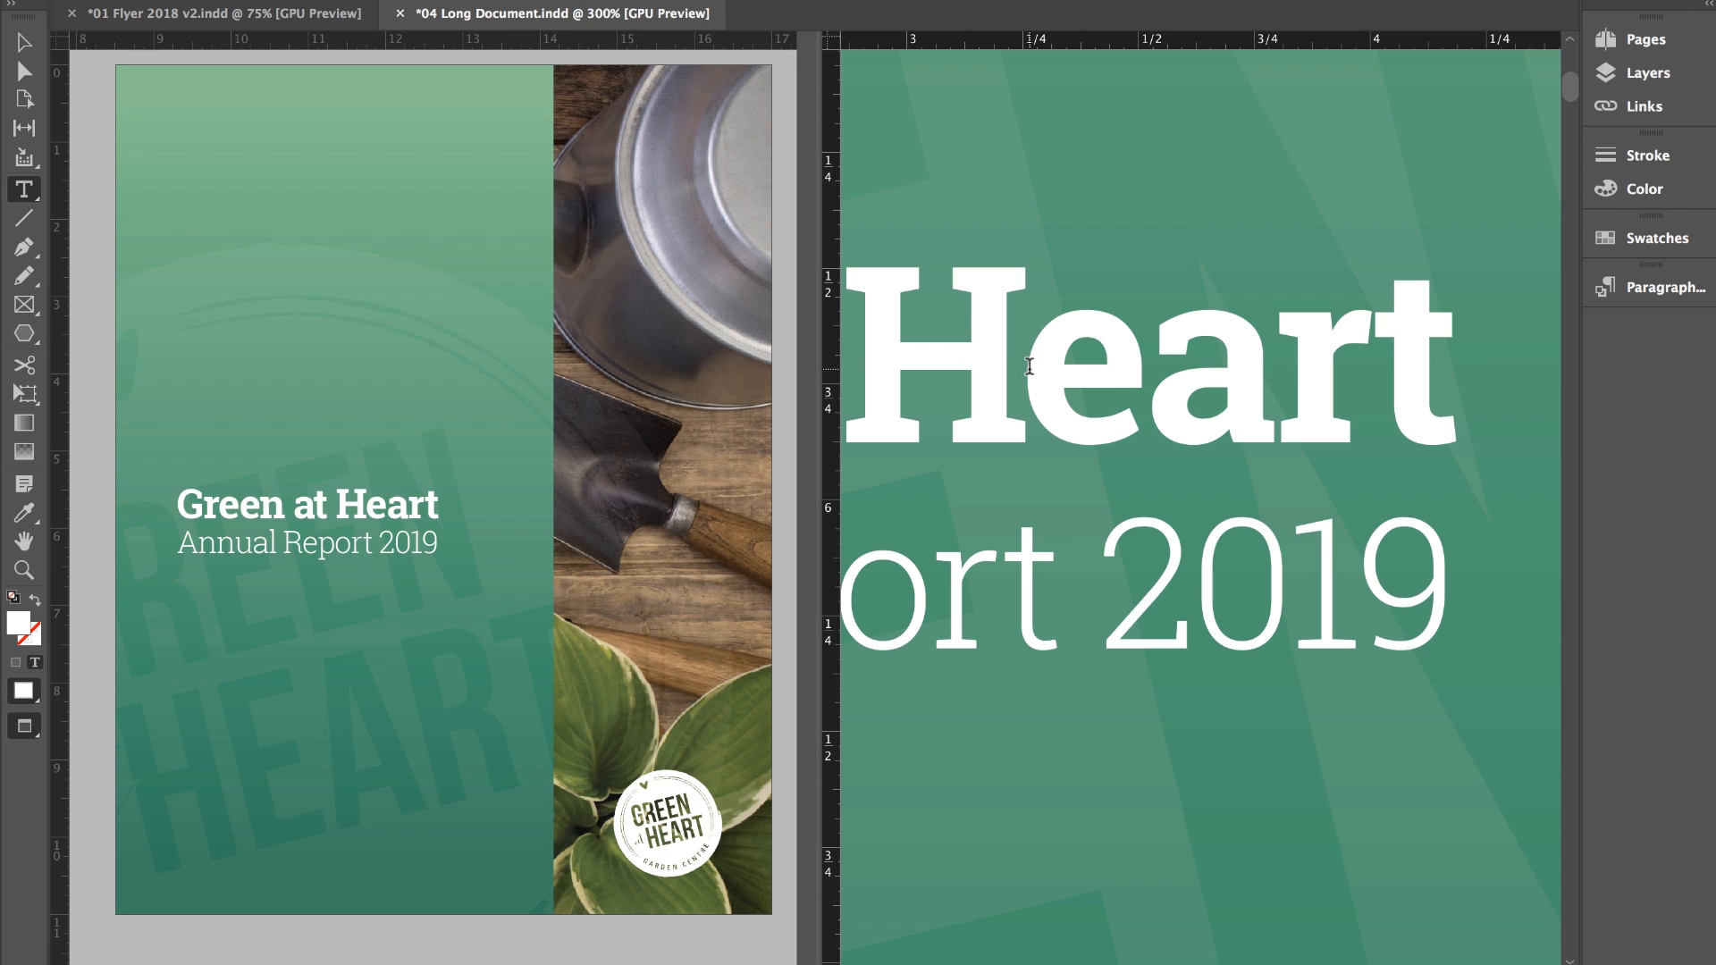
Adjust the kerning around the letter a in Heart in the cover title, on its e and r sides.
key("Right")
key("alt+Left")
key("alt+Left")
key("alt+Left")
key("alt+Left")
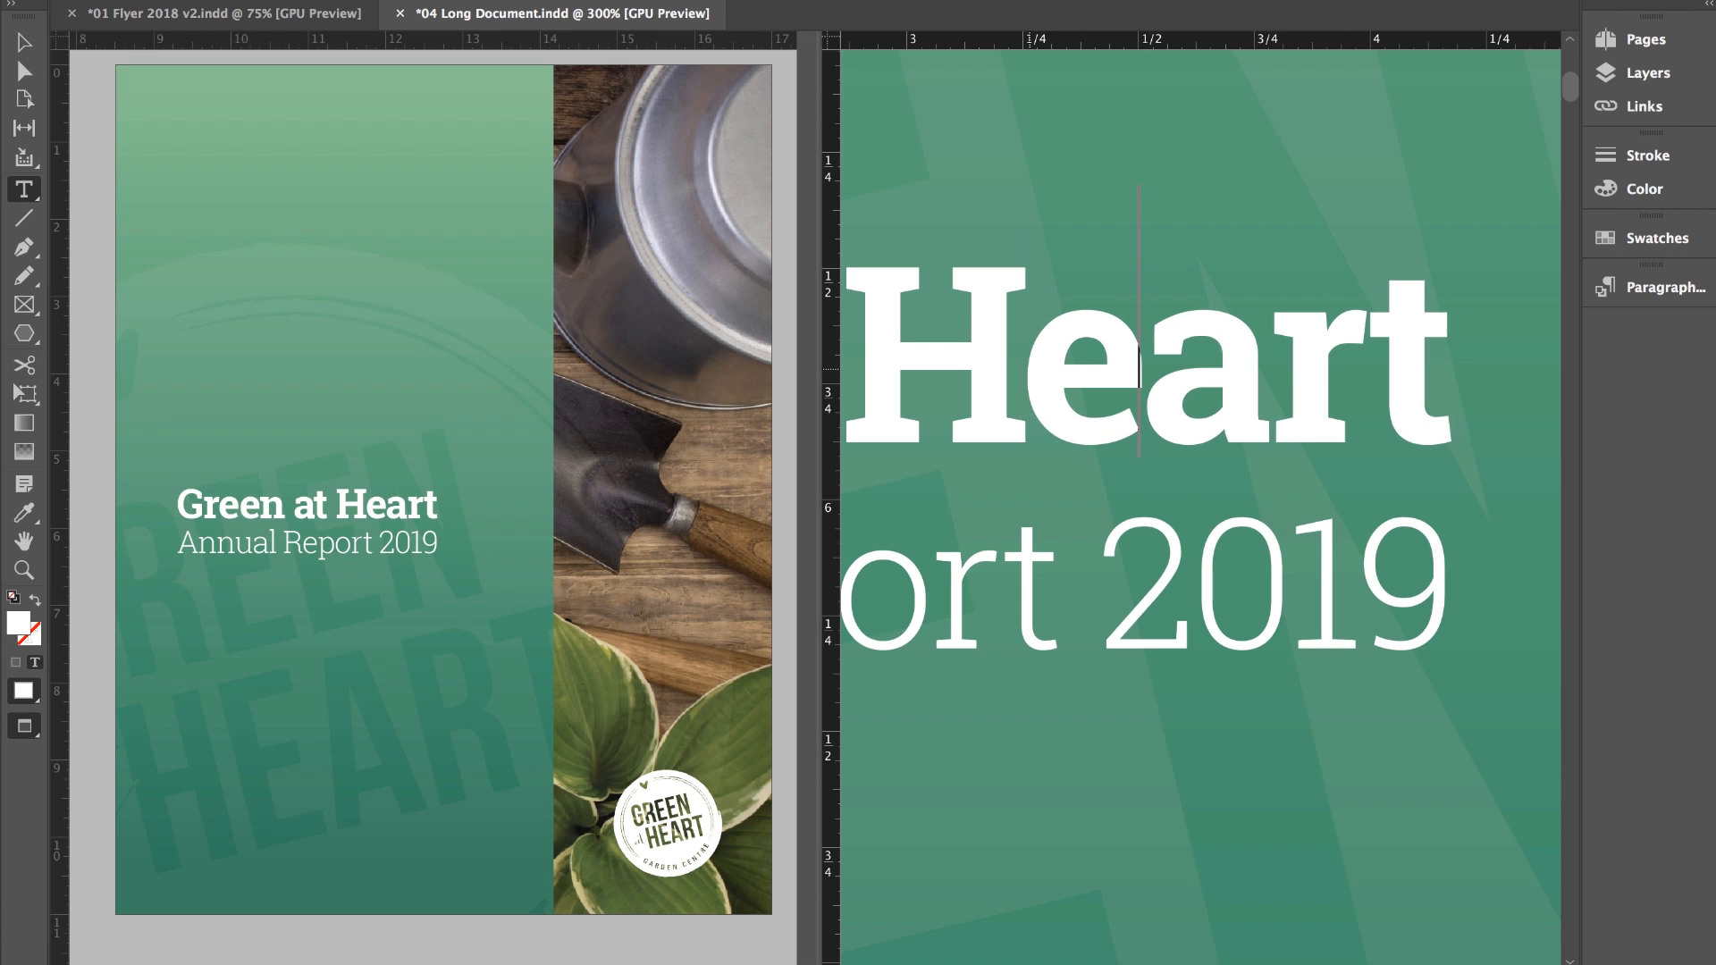
key("alt+Right")
key("alt+Right")
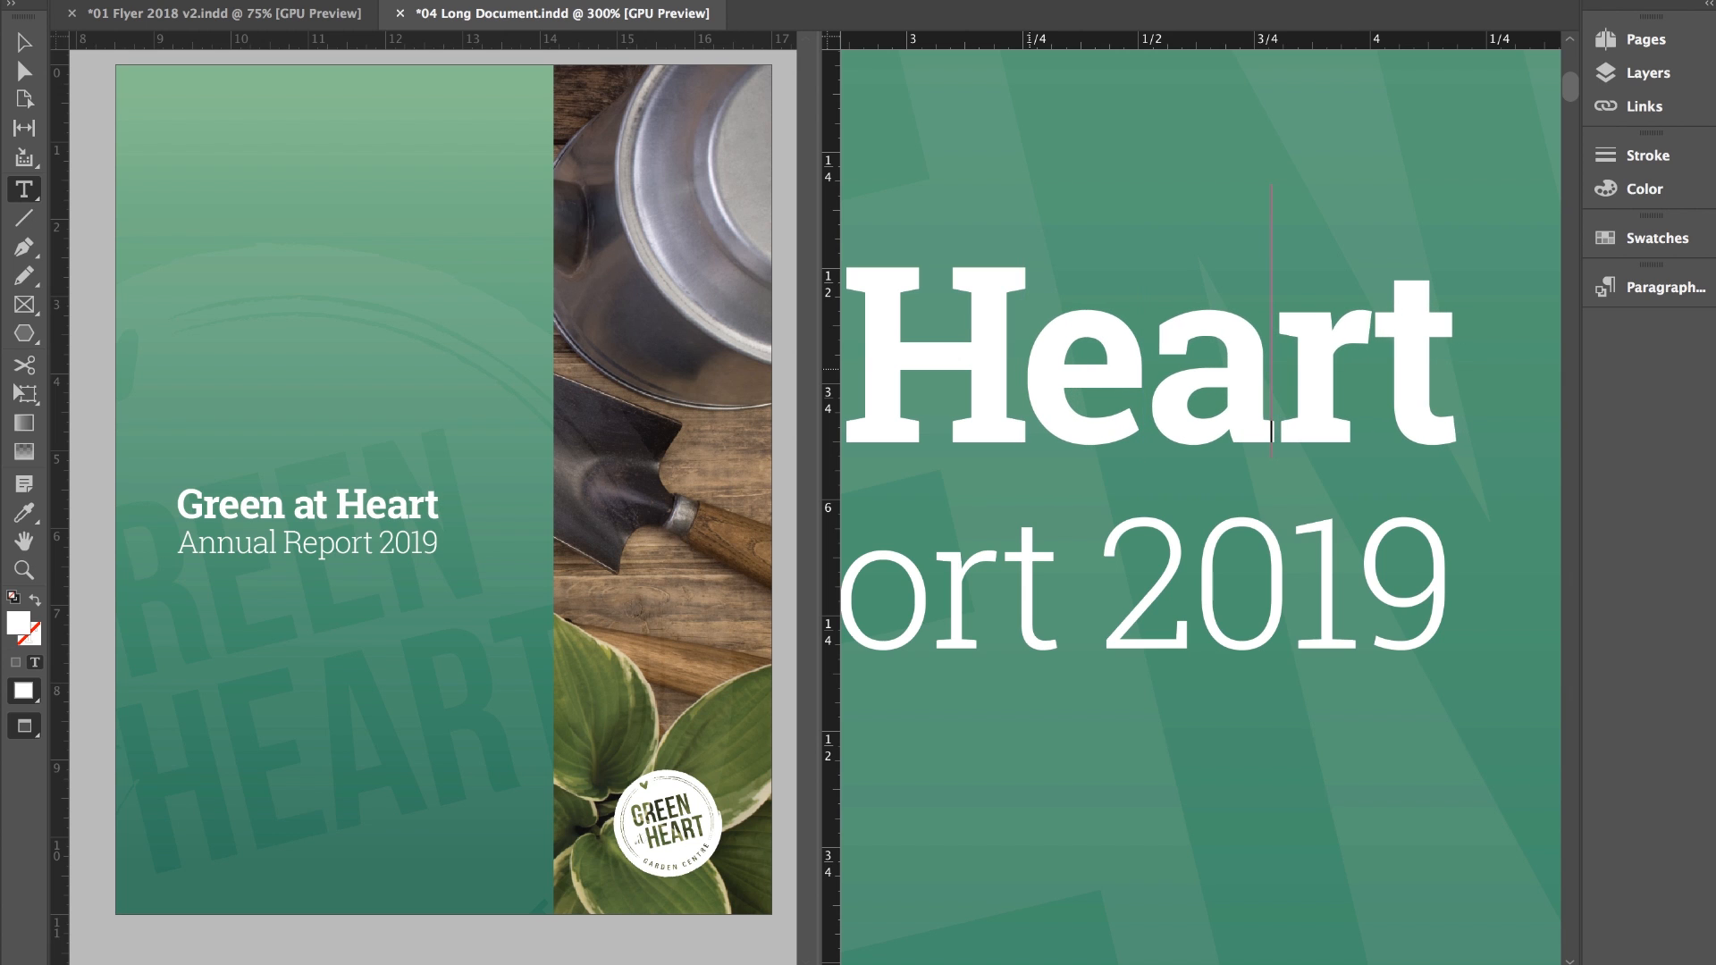
Set the word Green in the cover title to the Light style of Roboto Slab.
scroll(1029, 369, "left", 10)
scroll(1029, 369, "down", 1)
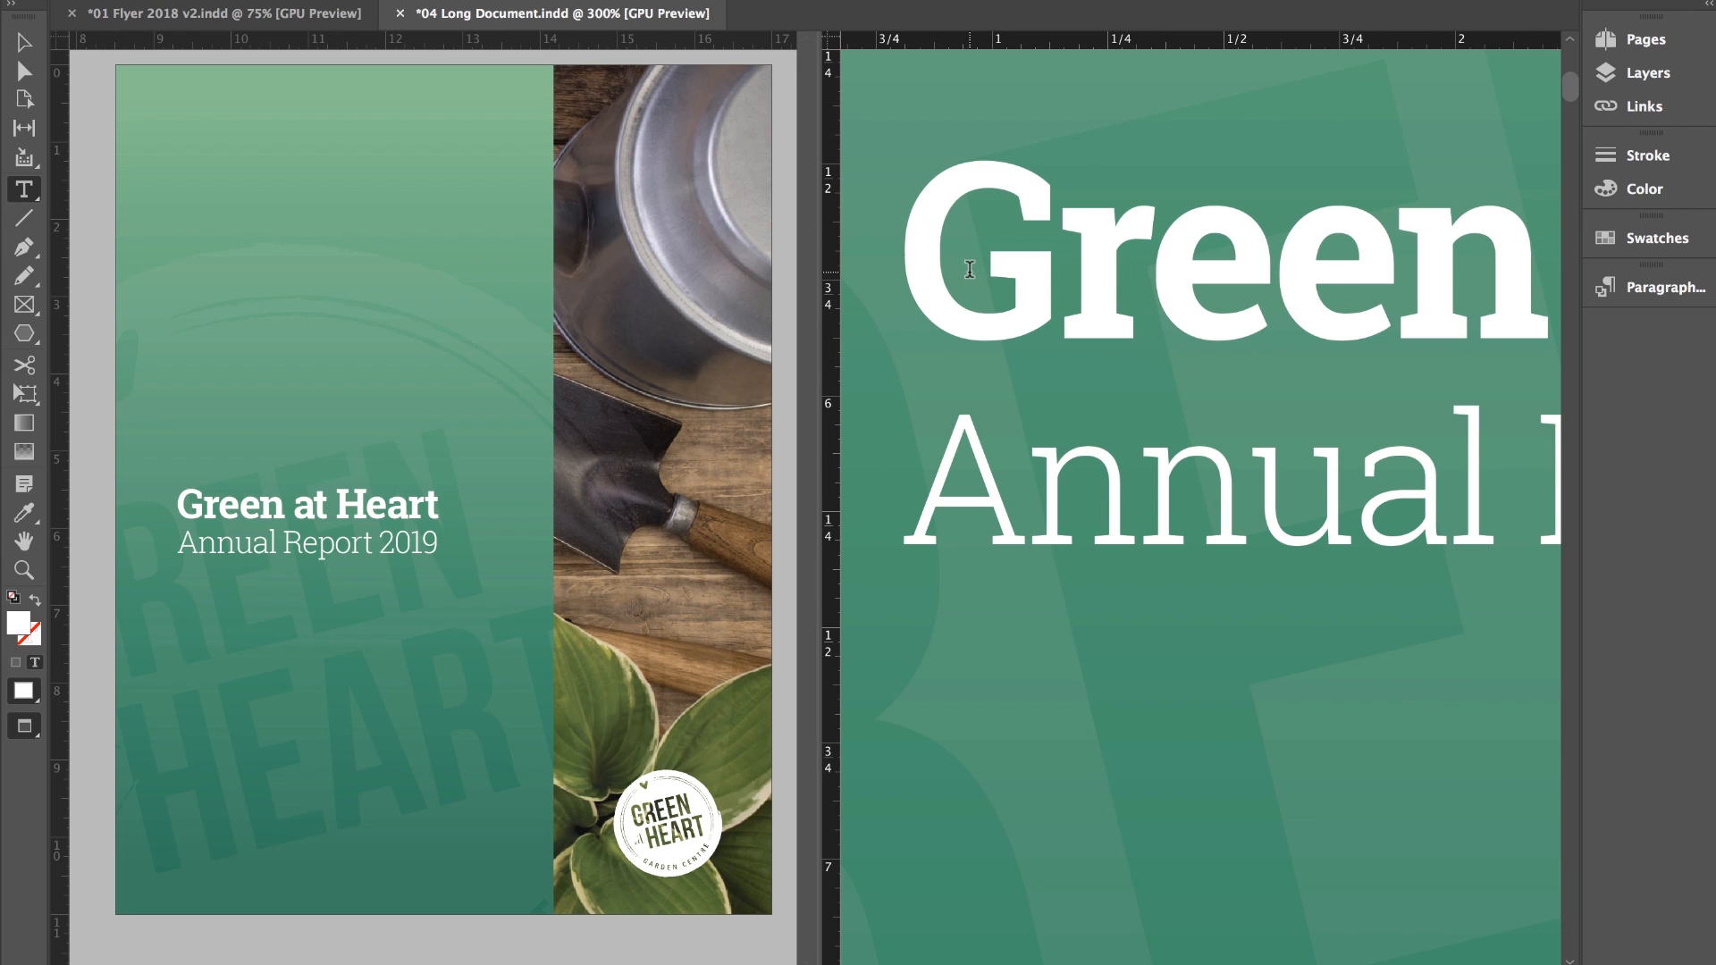
double_click(970, 269)
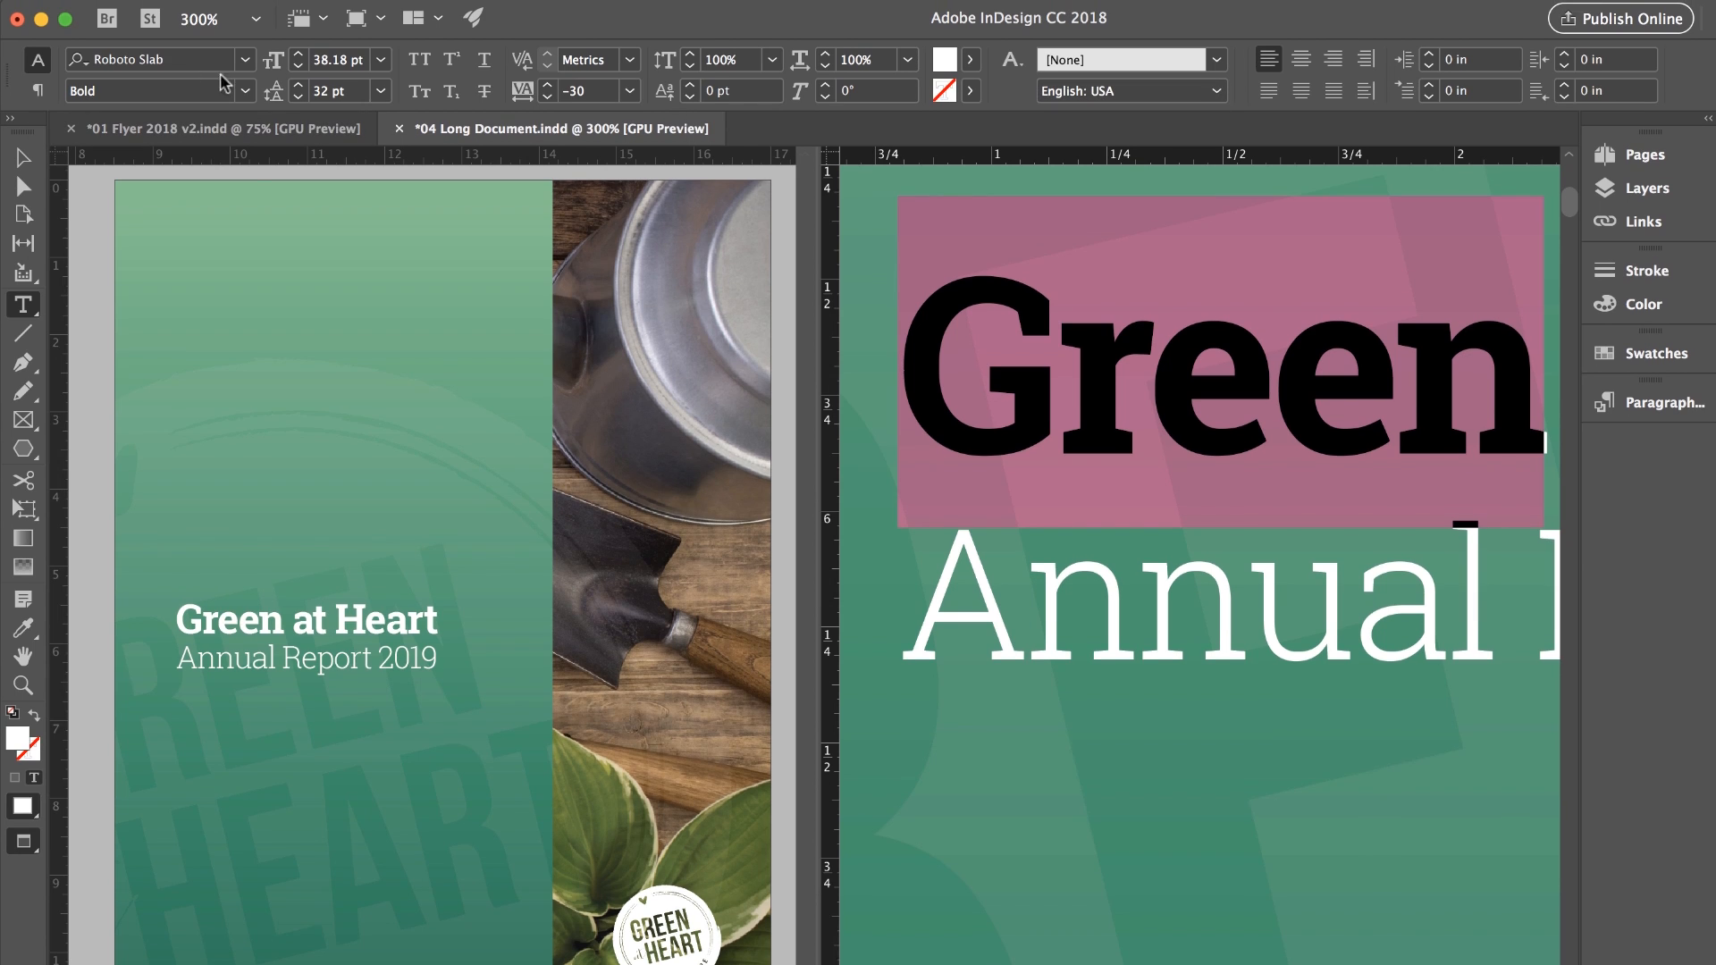
left_click(246, 90)
left_click(170, 141)
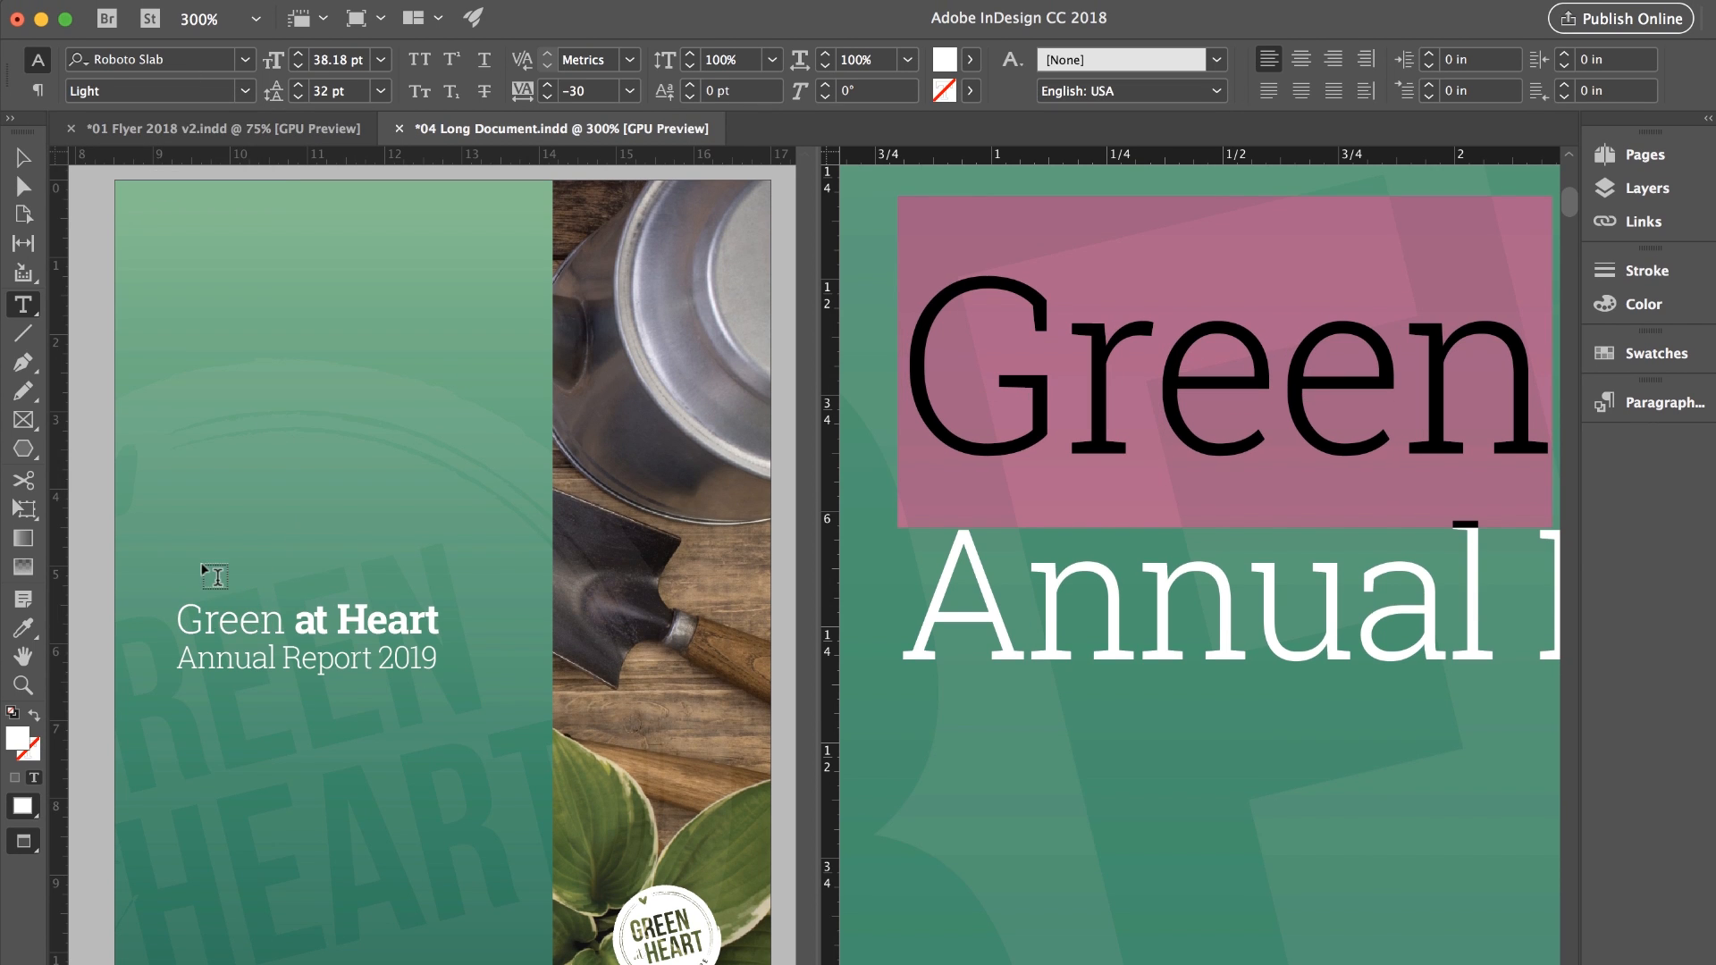
left_click(1383, 478)
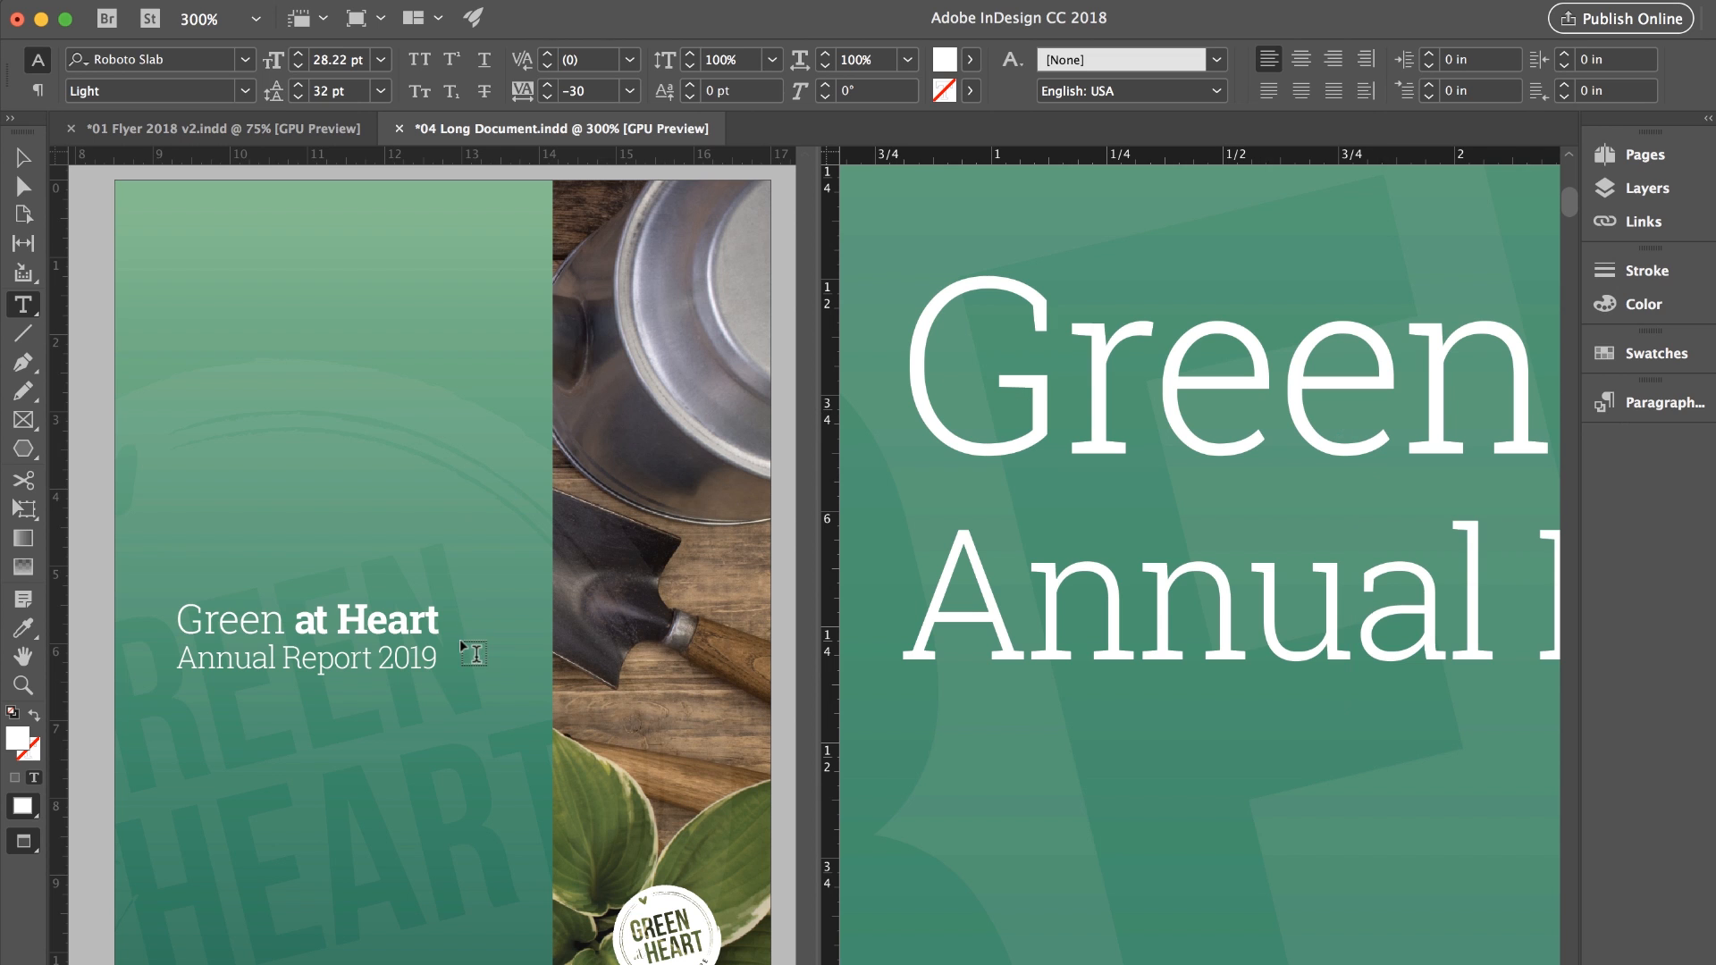
Fit the cover page in the second pane and show the whole Contents spread in the first pane.
key("super+0")
scroll(479, 692, "down", 10)
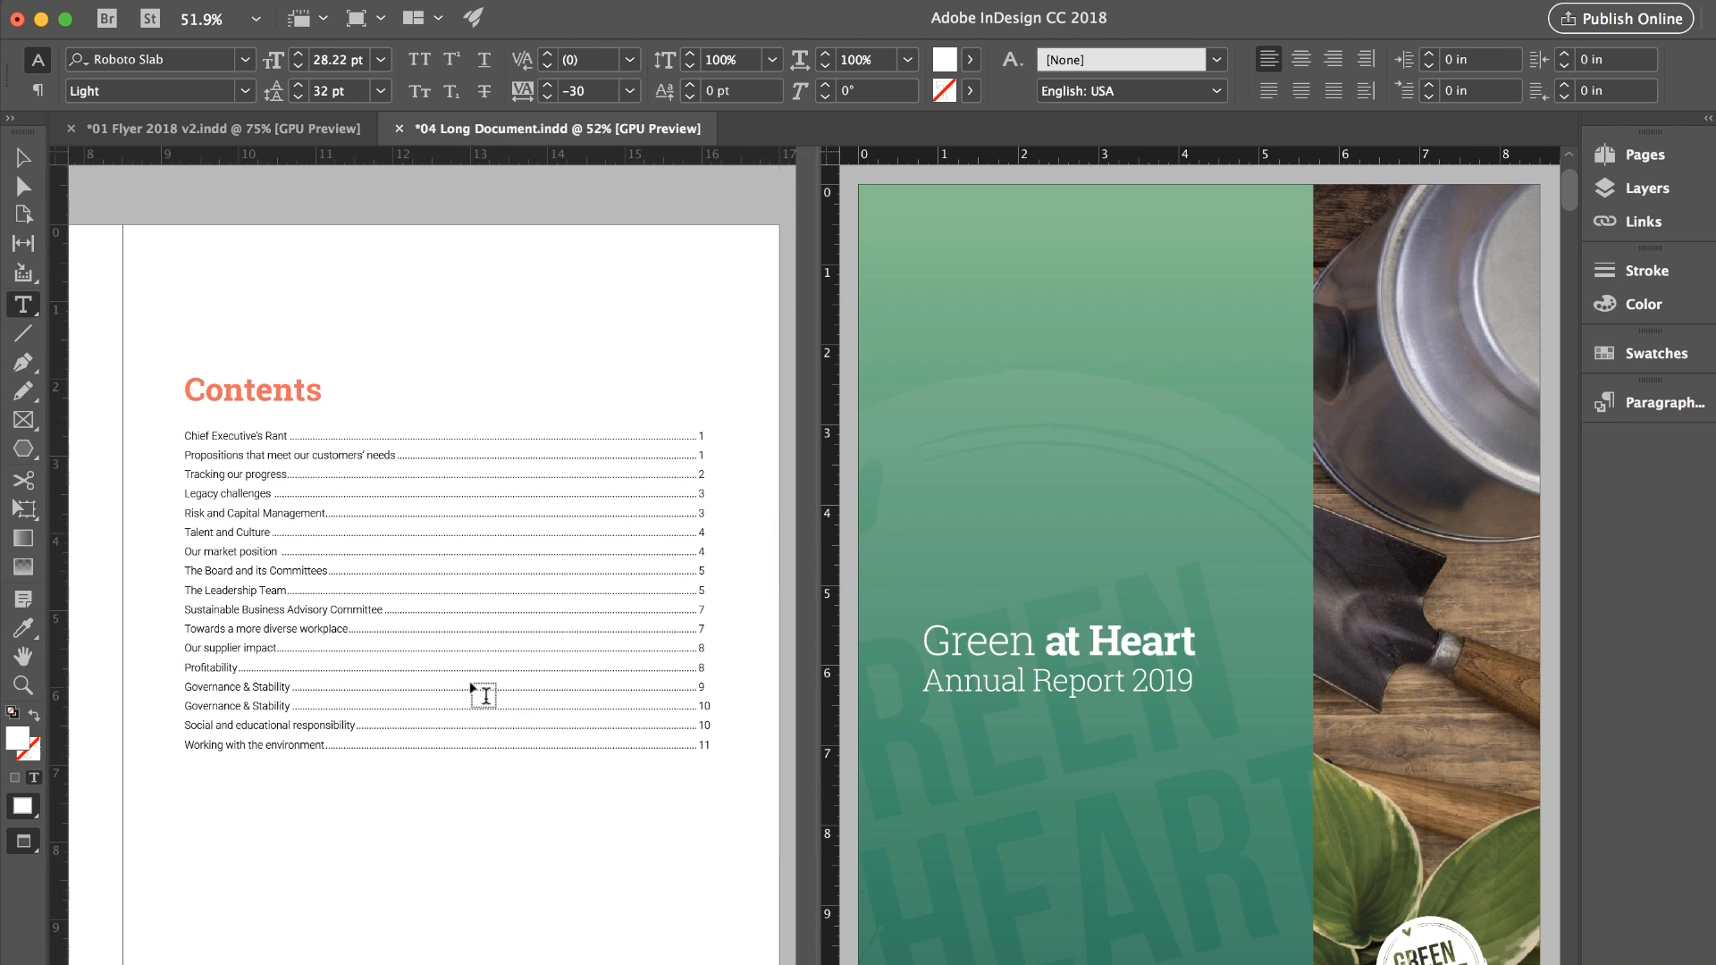
left_click(476, 680)
key("super+alt+0")
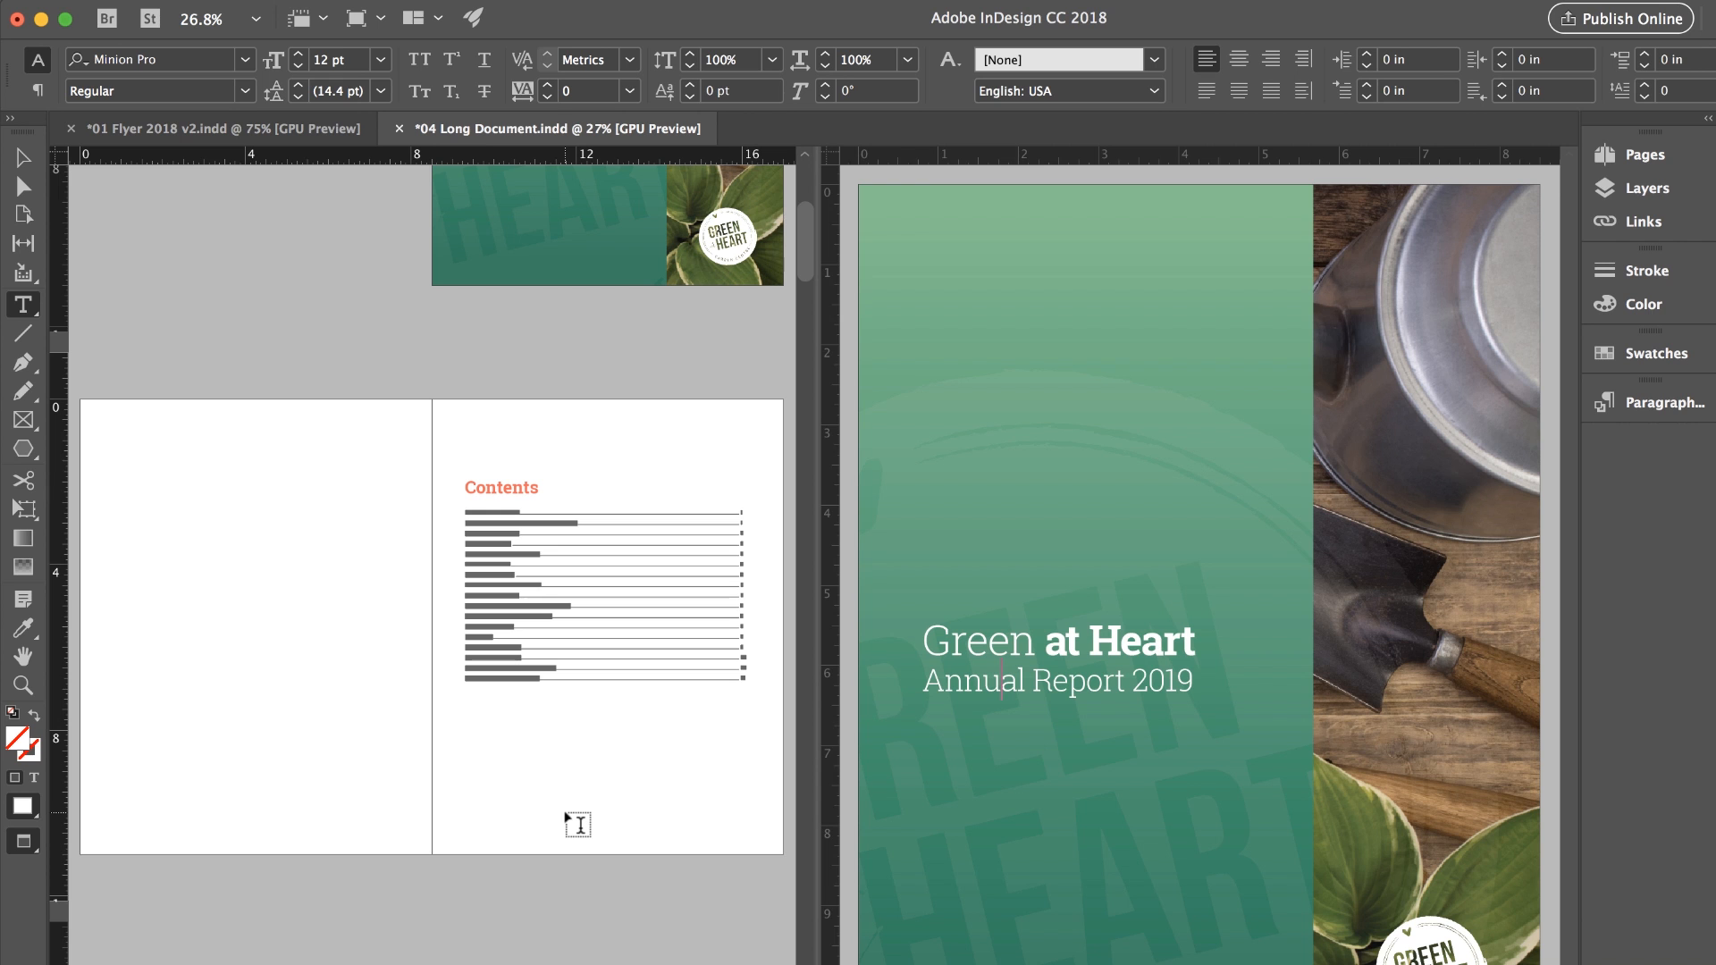
Bring the page with the Chief Executive's Rant article into view in the second pane and make that pane active.
scroll(1358, 720, "down", 8)
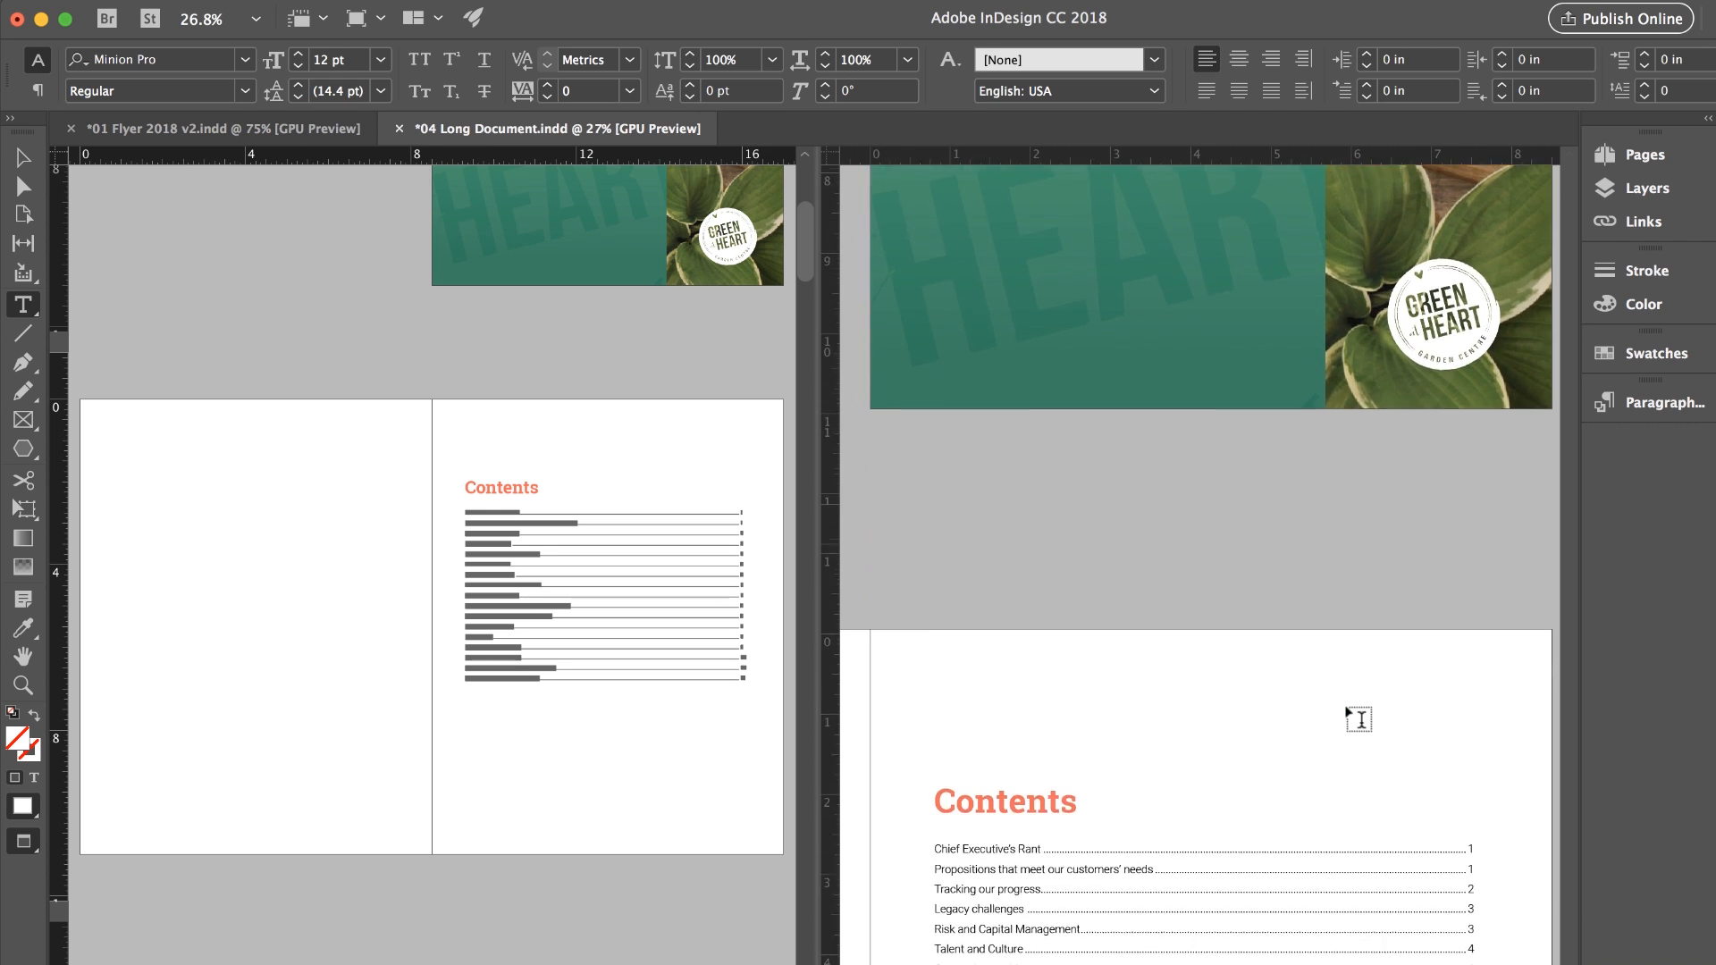
scroll(1358, 720, "down", 15)
left_click(1180, 366)
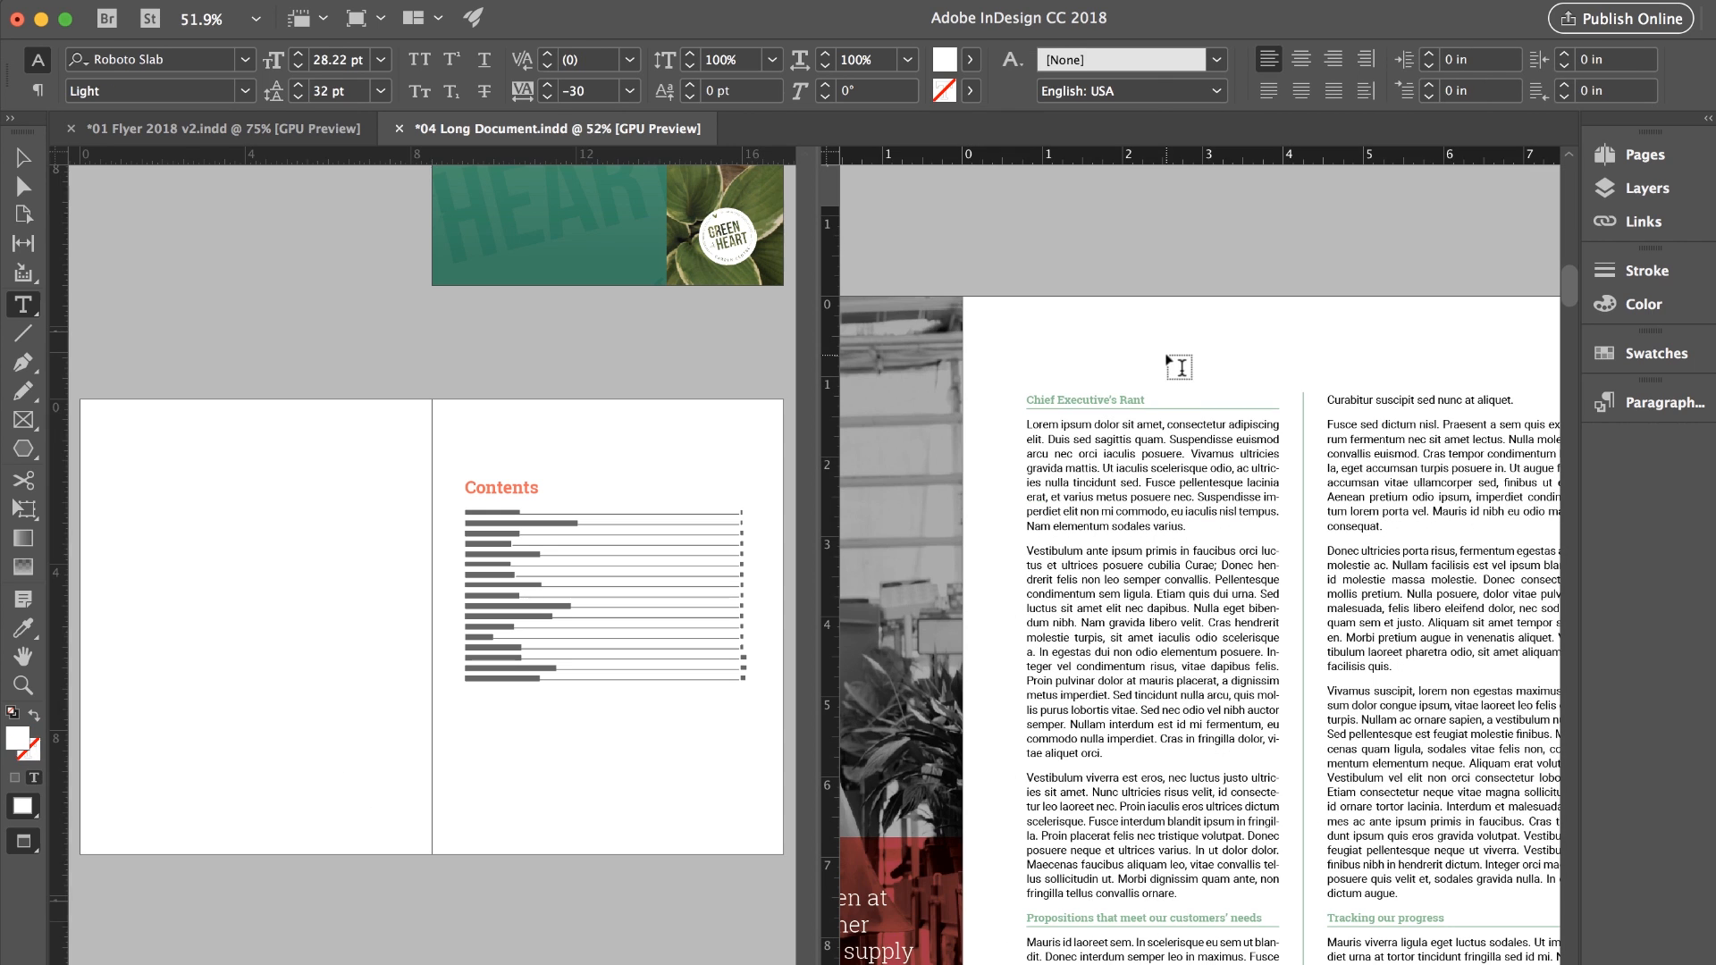